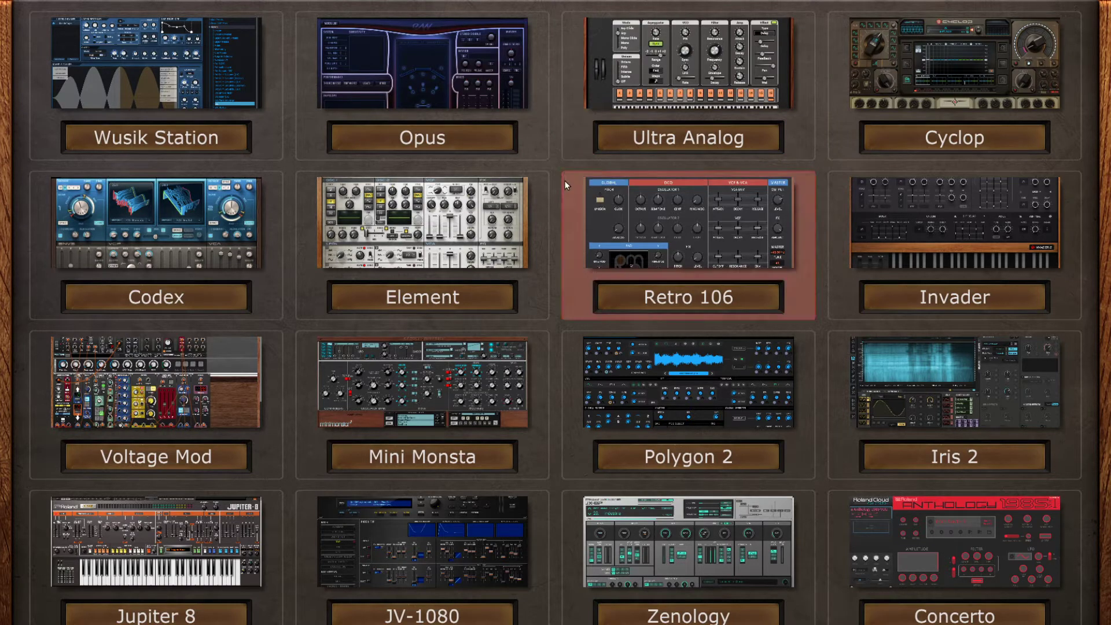
- Toggle the Show MIDI CCs option for the instrument grid
right_click(564, 183)
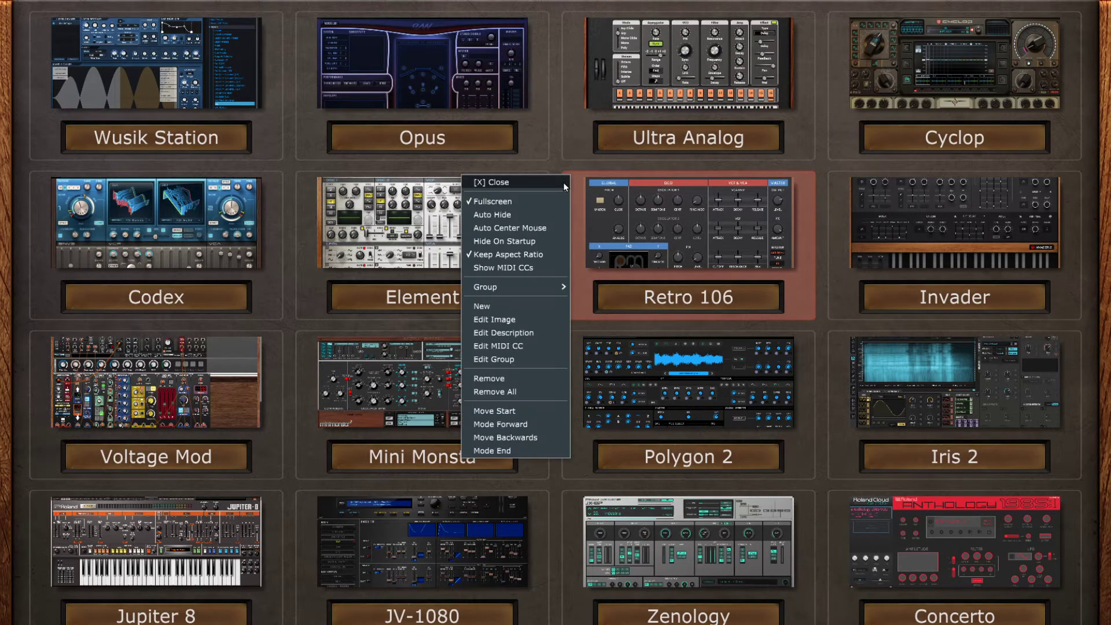
left_click(534, 269)
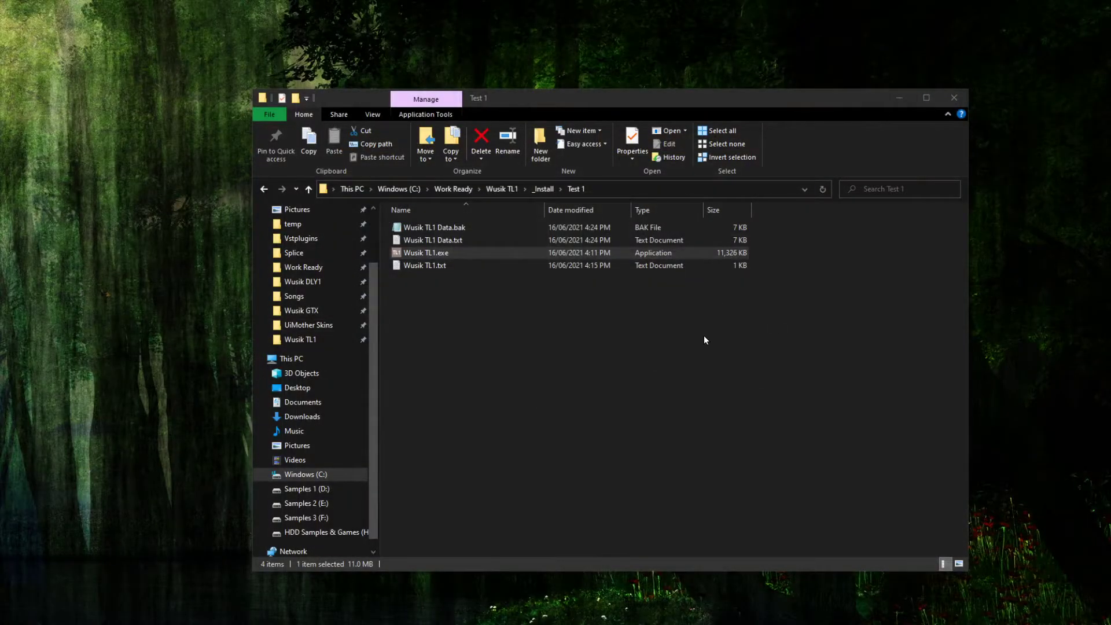
- Go from the Test 1 folder to the Original folder and open its Wusik TL1.txt settings file
left_click(705, 337)
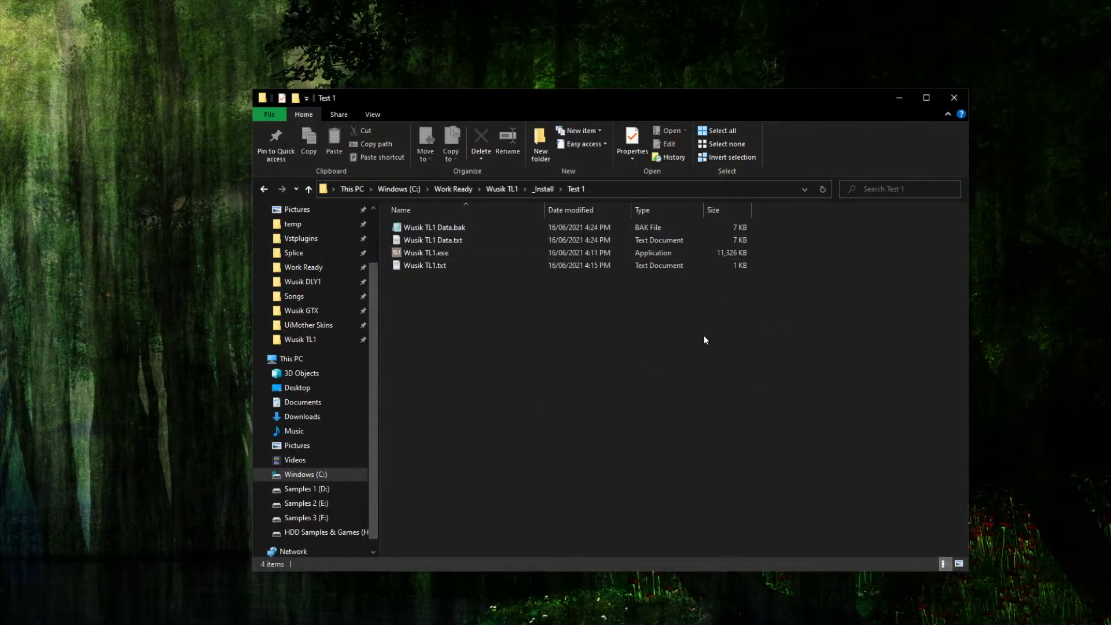
key("alt+Left")
key("Up")
key("Return")
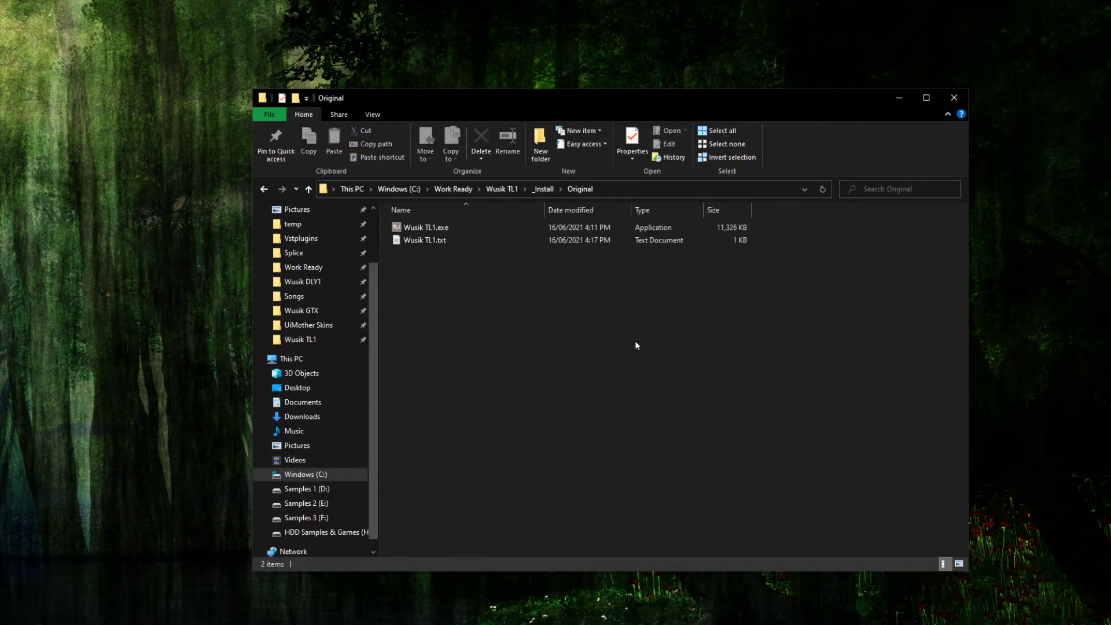
key("Down")
key("Up")
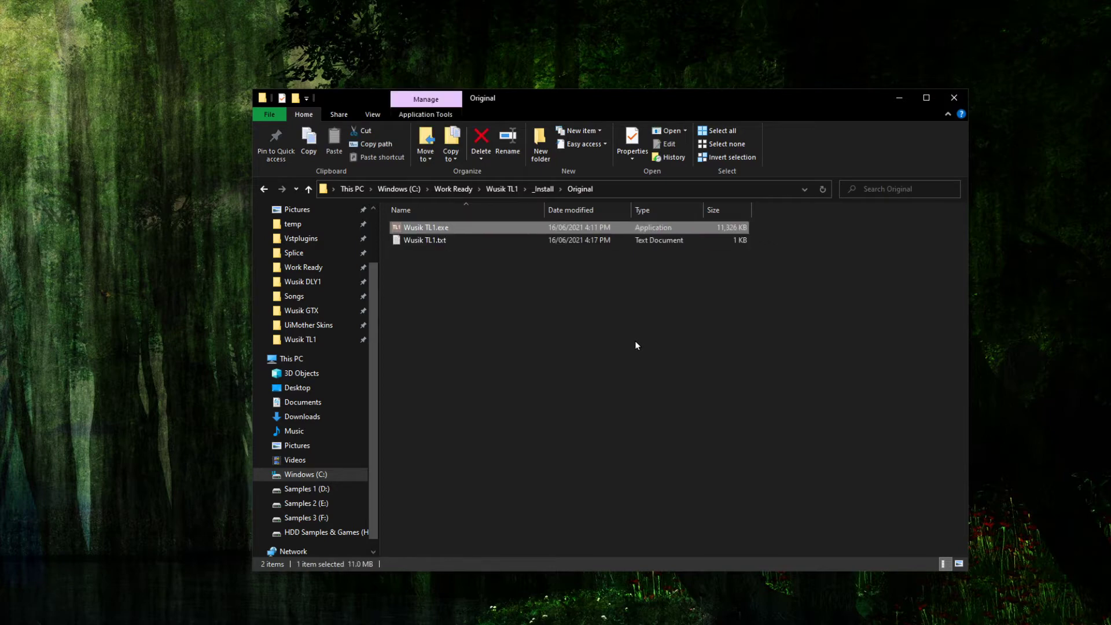
key("Down")
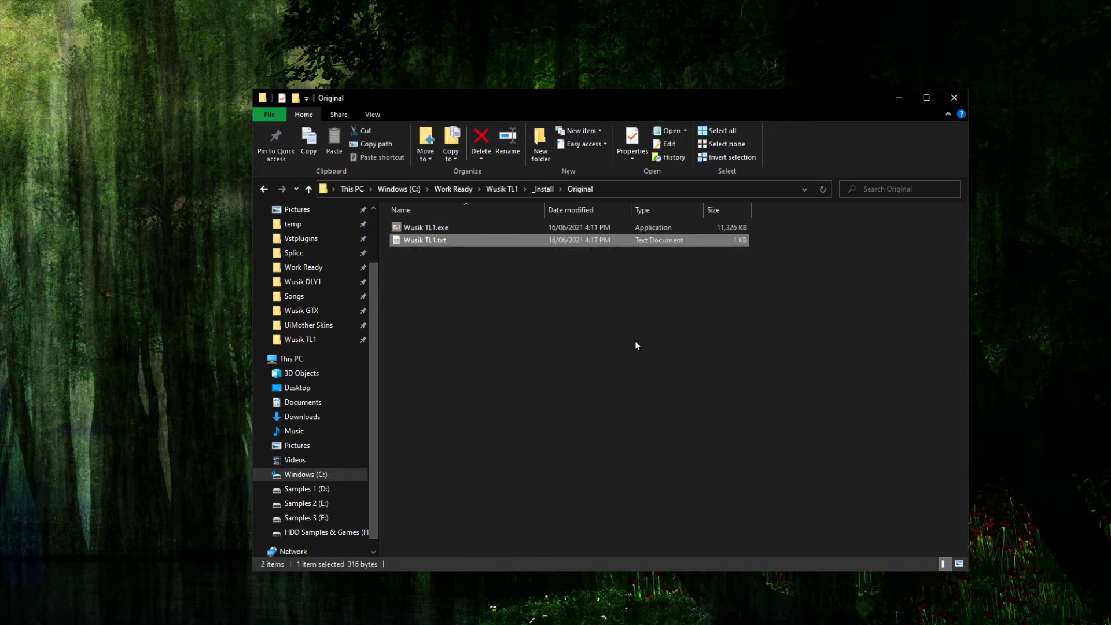
key("Return")
key("End")
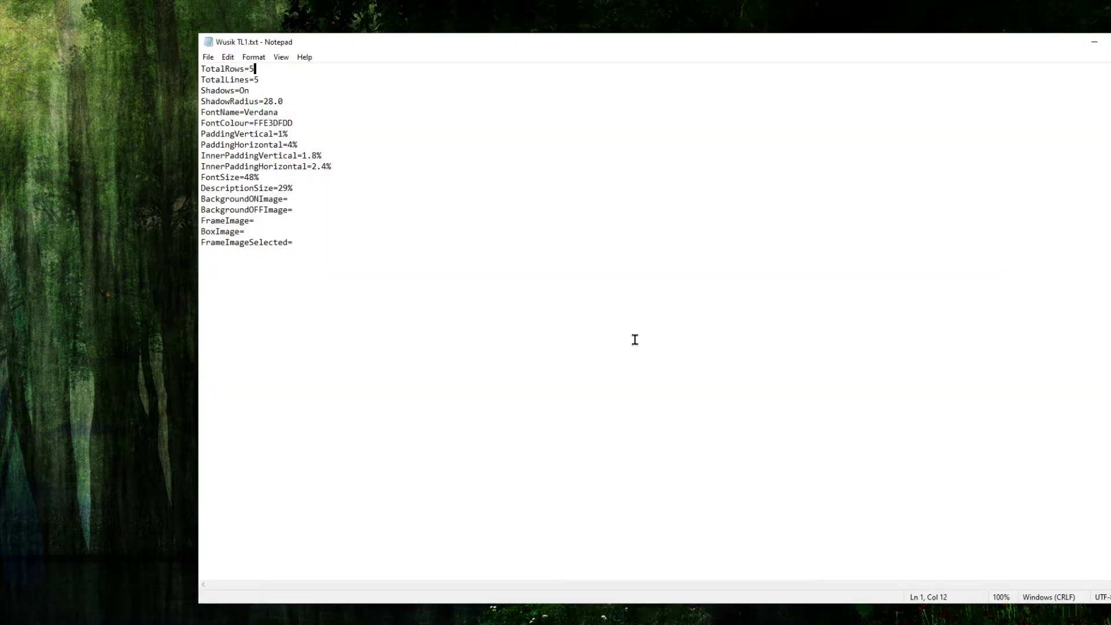
- Set the TotalRows value to 4 in the settings file
key("Down")
key("Up")
key("Down")
key("Up")
key("BackSpace")
type("4")
- Try 4 as the TotalLines value and set it back to 5
key("Down")
key("Delete")
type("4")
key("BackSpace")
type("5")
- Try 2 as the TotalRows value and replace it with 5
key("Up")
key("BackSpace")
type("2")
key("BackSpace")
type("5")
- Try 6 as the TotalLines value and return it to 5
key("Down")
key("Delete")
type("6")
key("Delete")
type("5")
- Review the FontName and FontColour lines of the settings file by highlighting them
key("Down")
key("Down")
key("Down")
key("End")
key("Home")
key("shift+Down")
key("shift+Down")
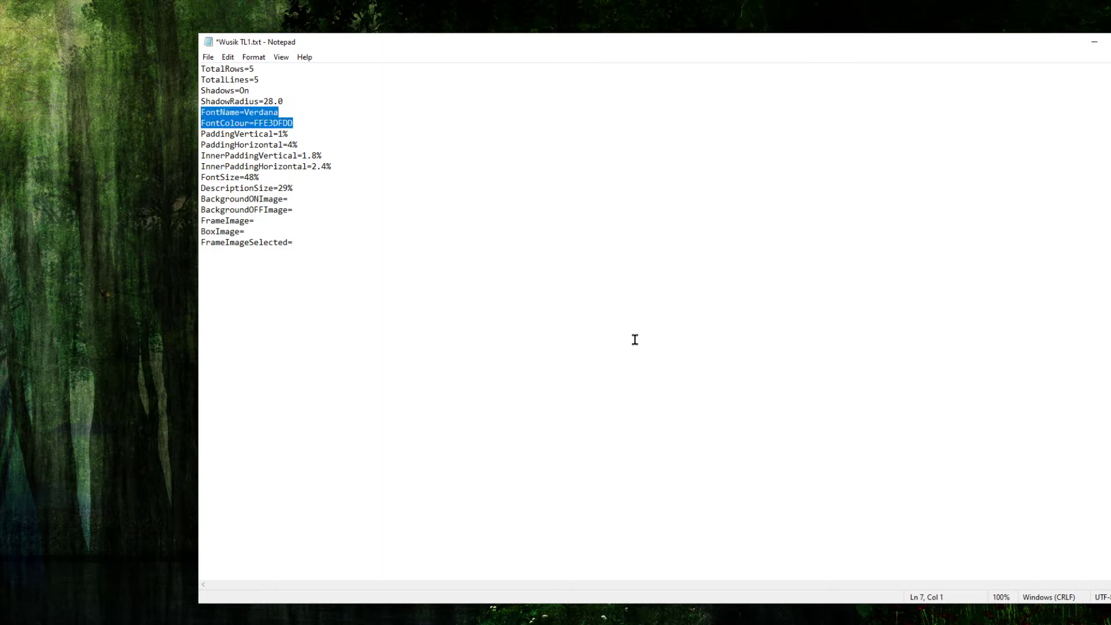
key("Down")
key("End")
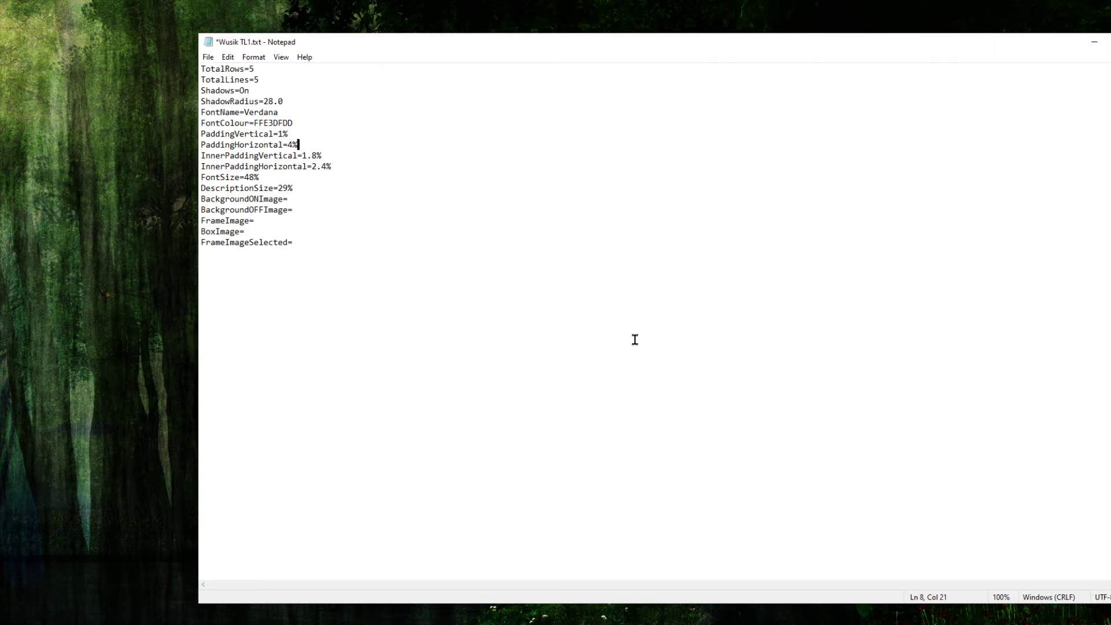
- Highlight the outer padding, inner padding and FontSize lines in turn to review them
key("Up")
key("Home")
key("shift+Down")
key("shift+Down")
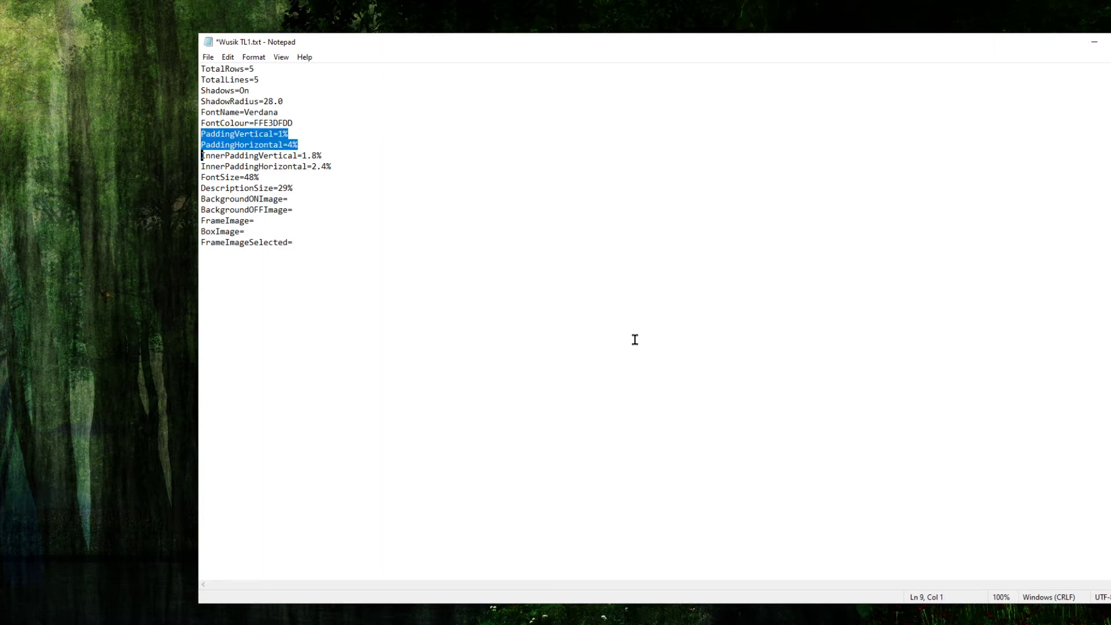
key("Down")
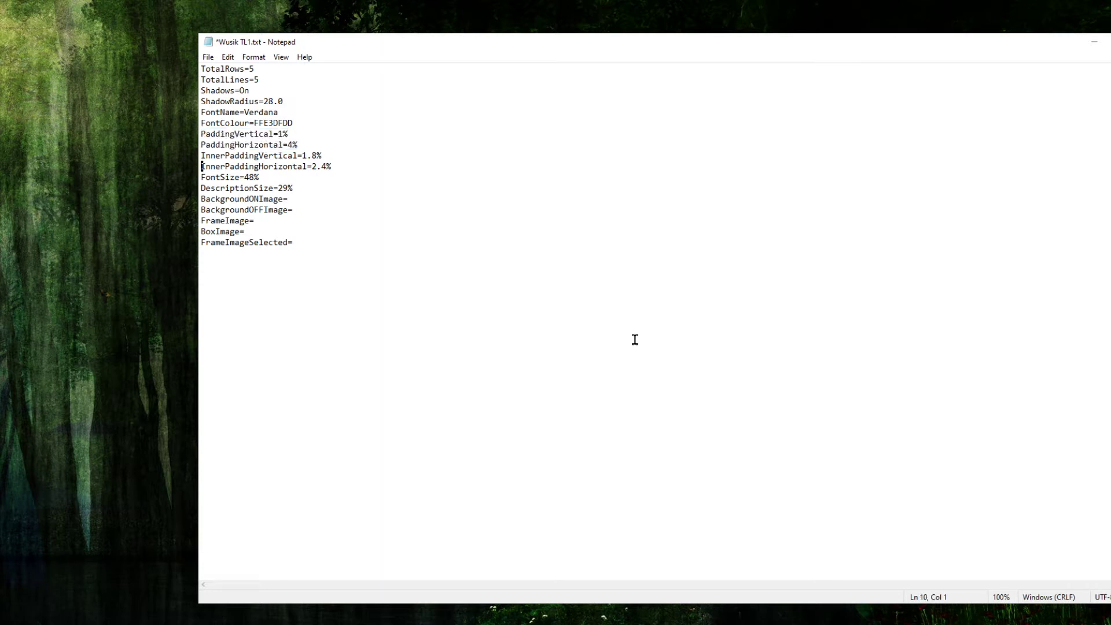
key("Up")
key("shift+Down")
key("shift+Down")
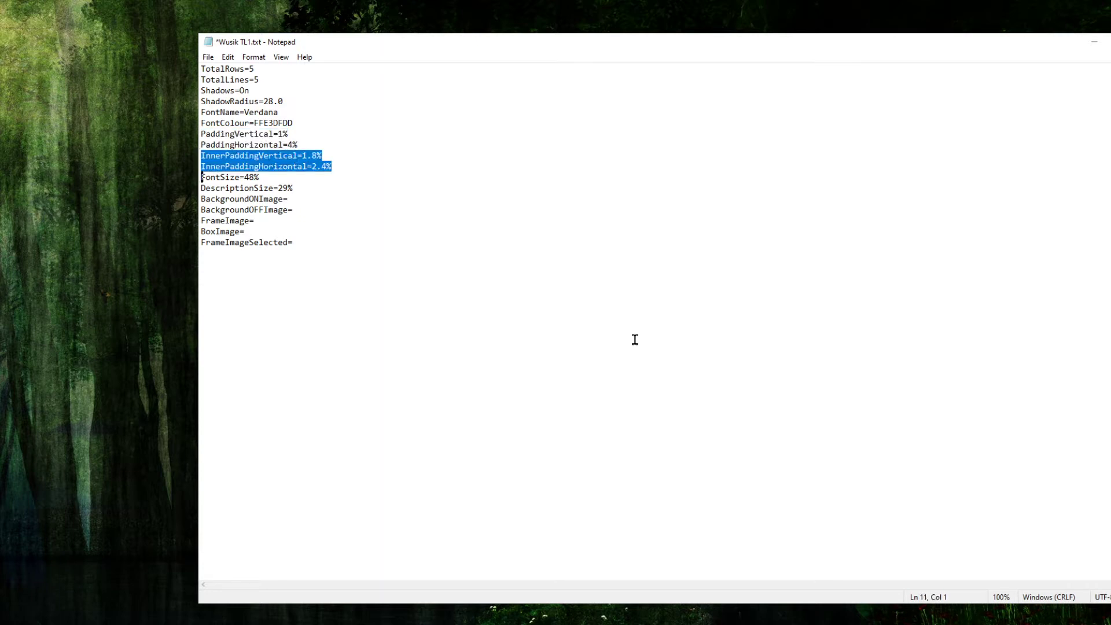
key("Right")
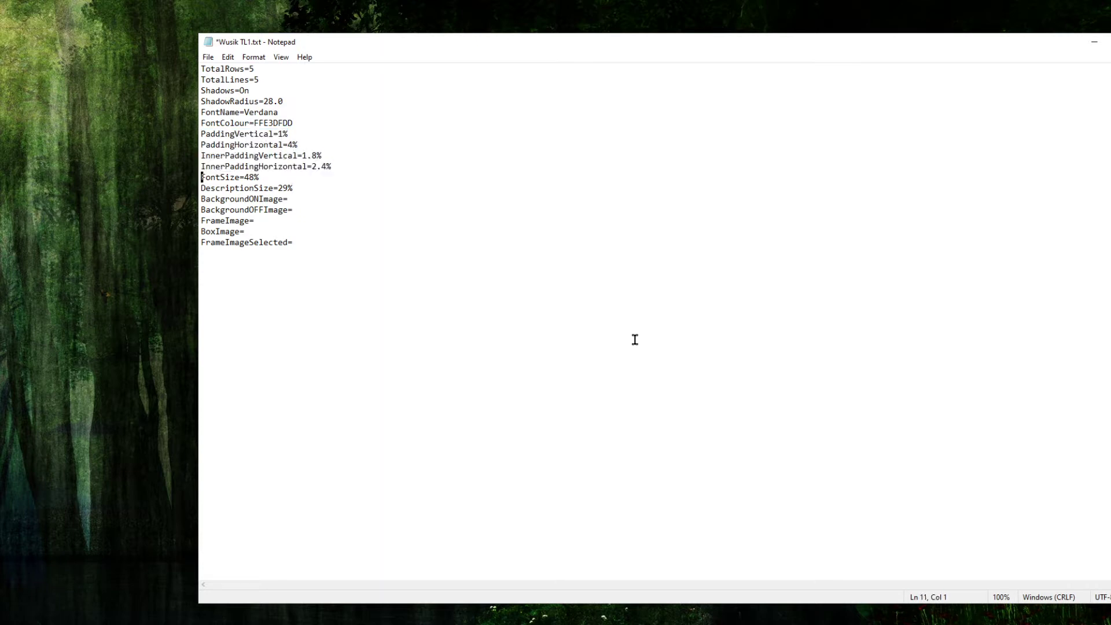
key("shift+End")
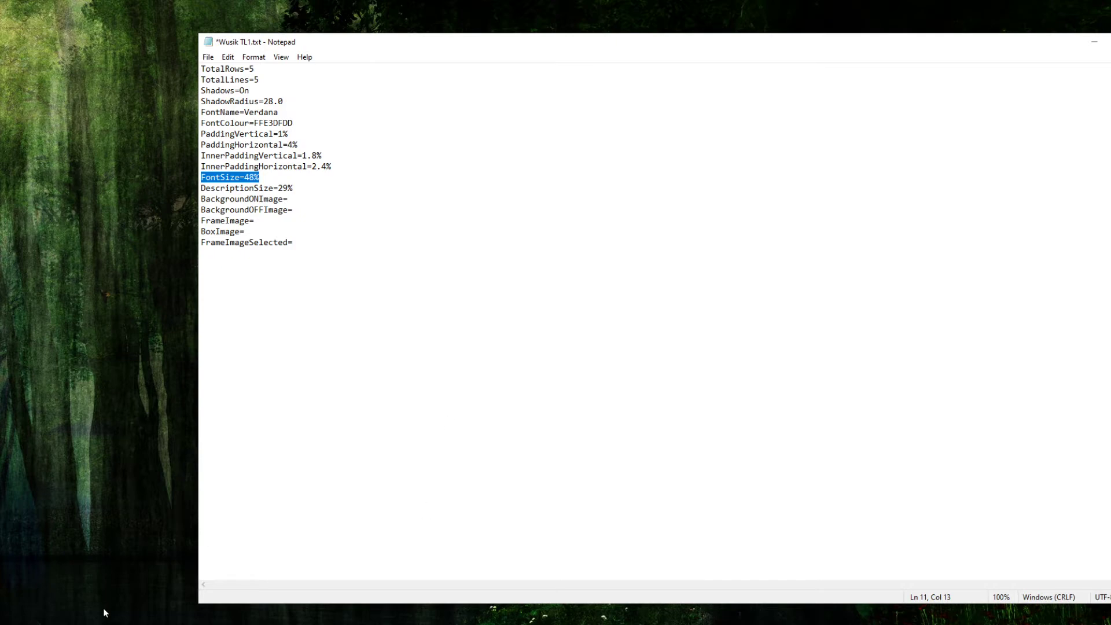
- Switch to File Explorer and launch Wusik TL1.exe from the Test 1 folder
key("alt+Tab")
key("BackSpace")
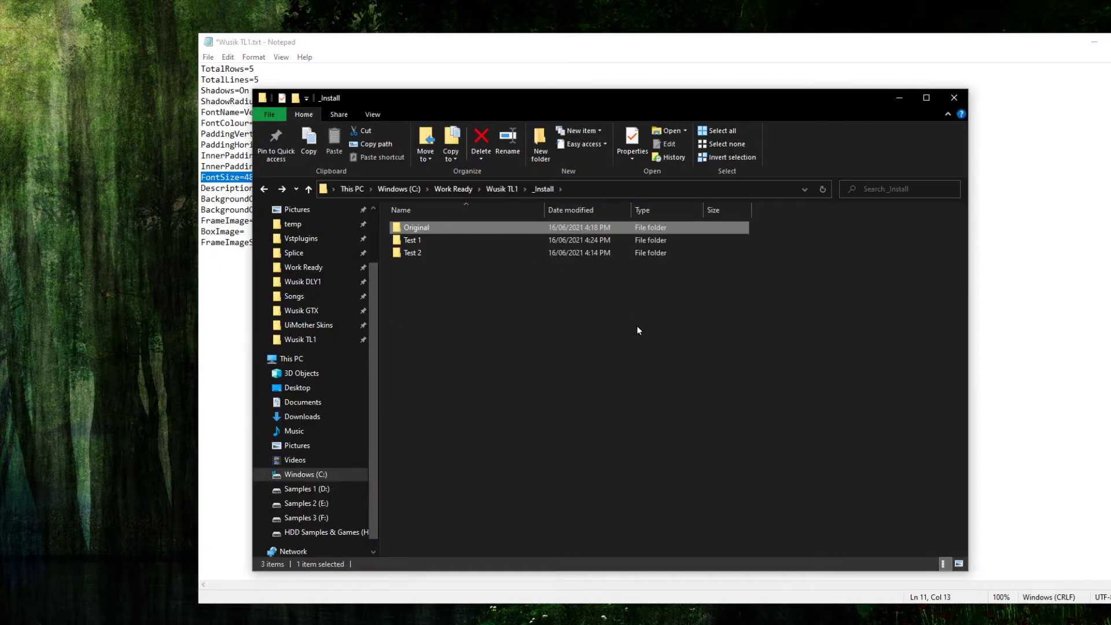
key("Down")
key("Return")
key("End")
key("Up")
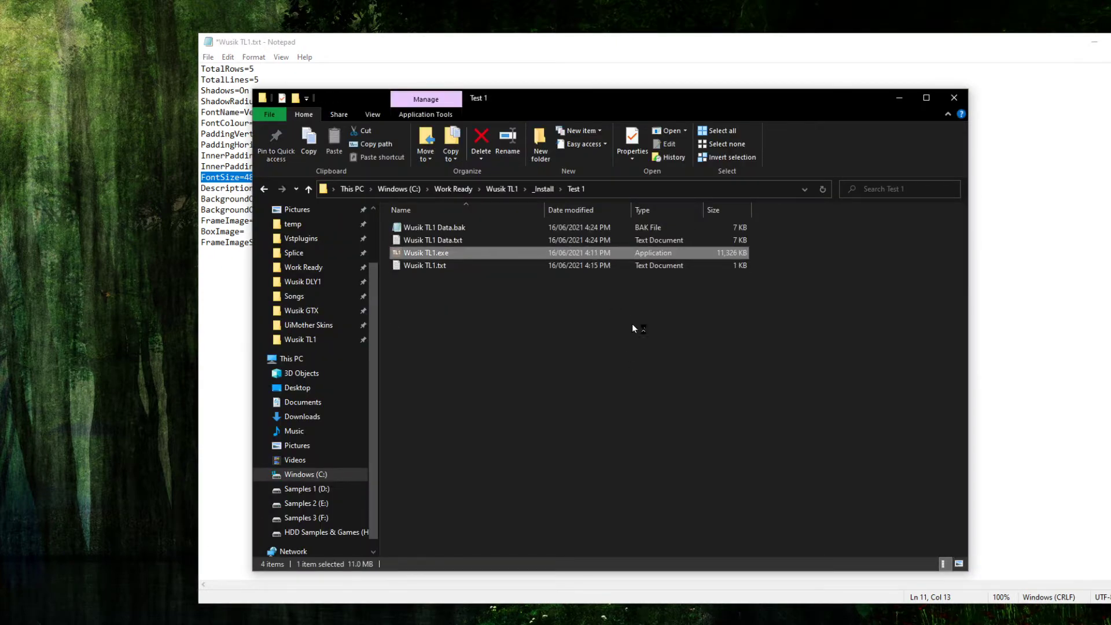
key("Return")
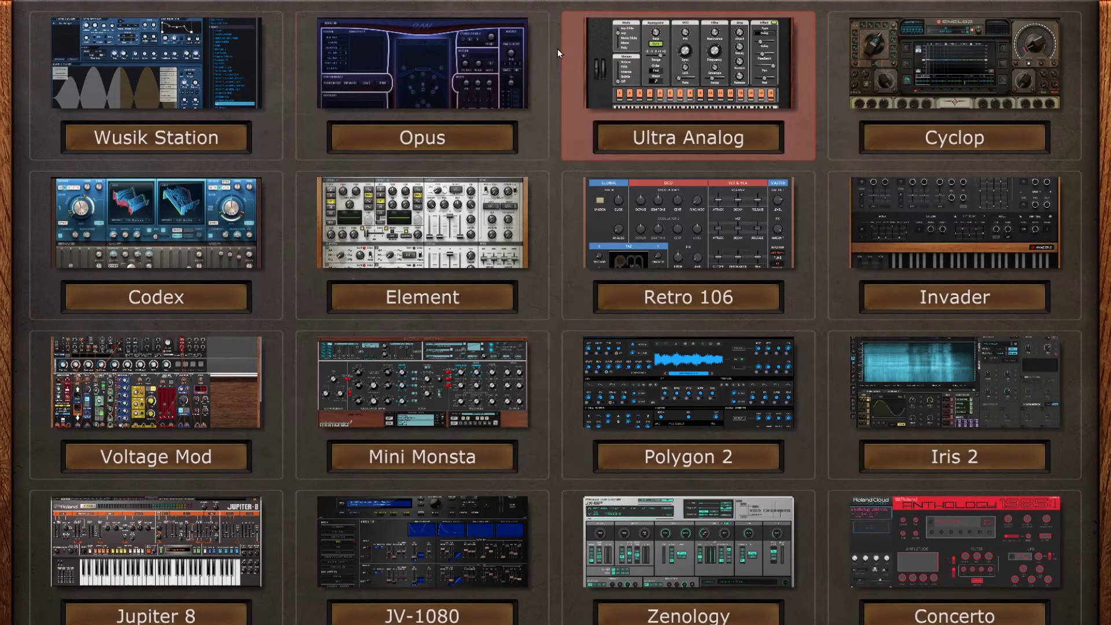
- Turn off fullscreen for the instrument grid and enlarge its window to cover most of the desktop
right_click(558, 49)
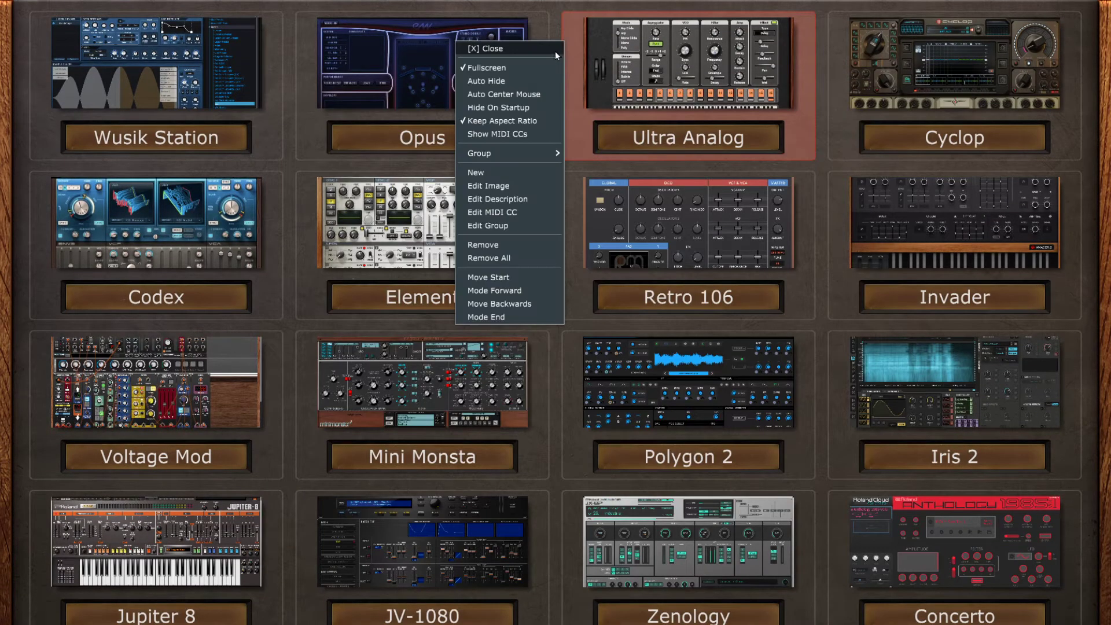
left_click(539, 68)
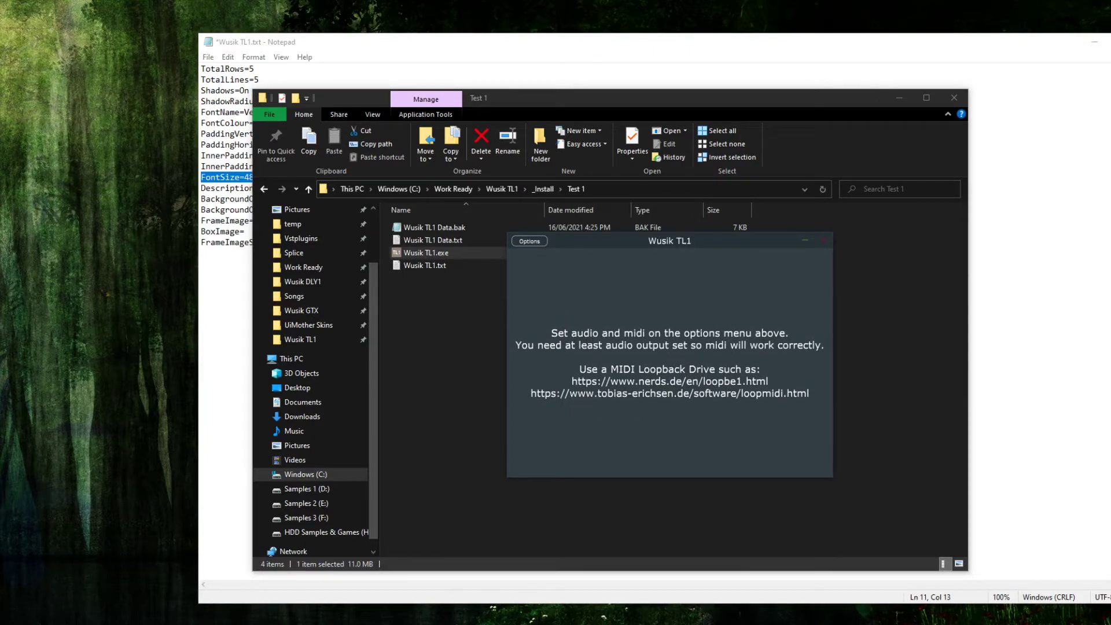
left_click_drag(407, 99, 115, 43)
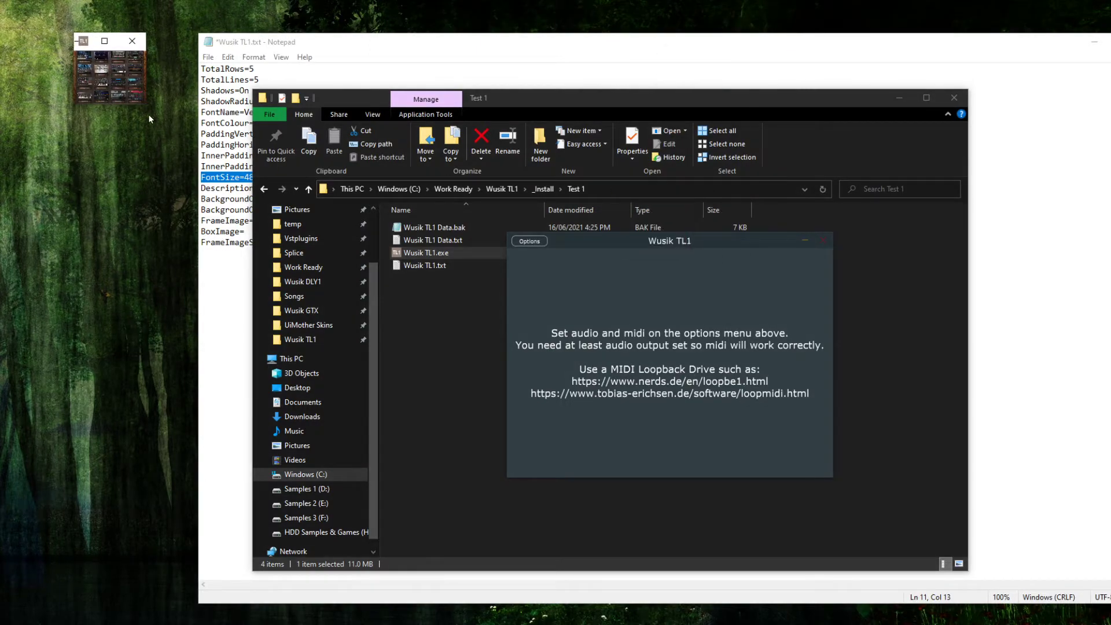
left_click_drag(144, 103, 1017, 576)
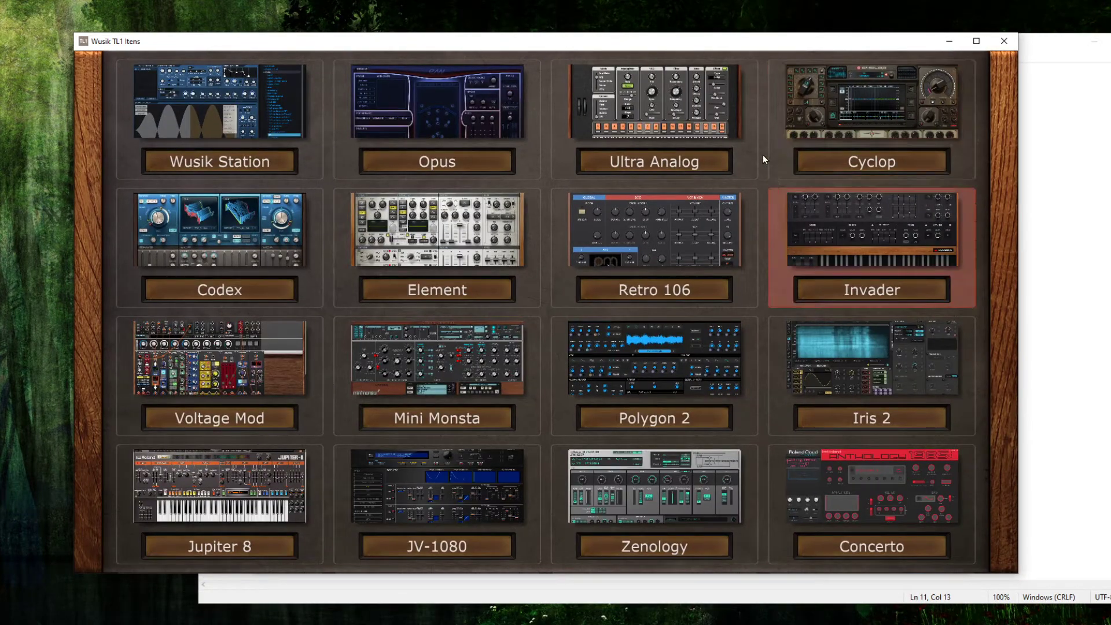
- Maximize the instrument grid window and close it
left_click(976, 41)
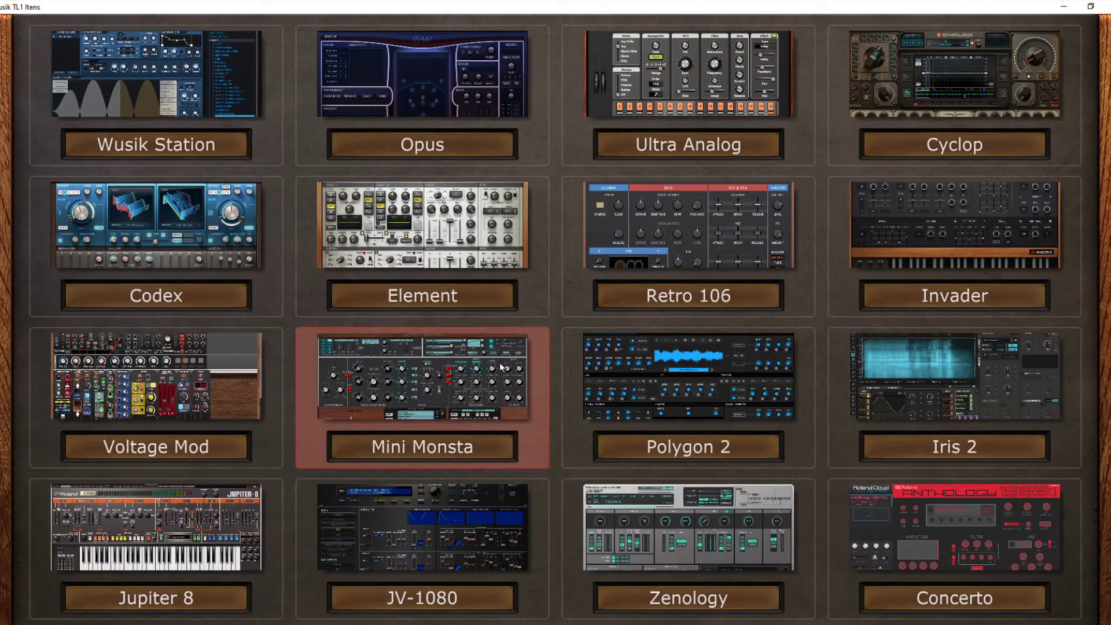
left_click(1106, 7)
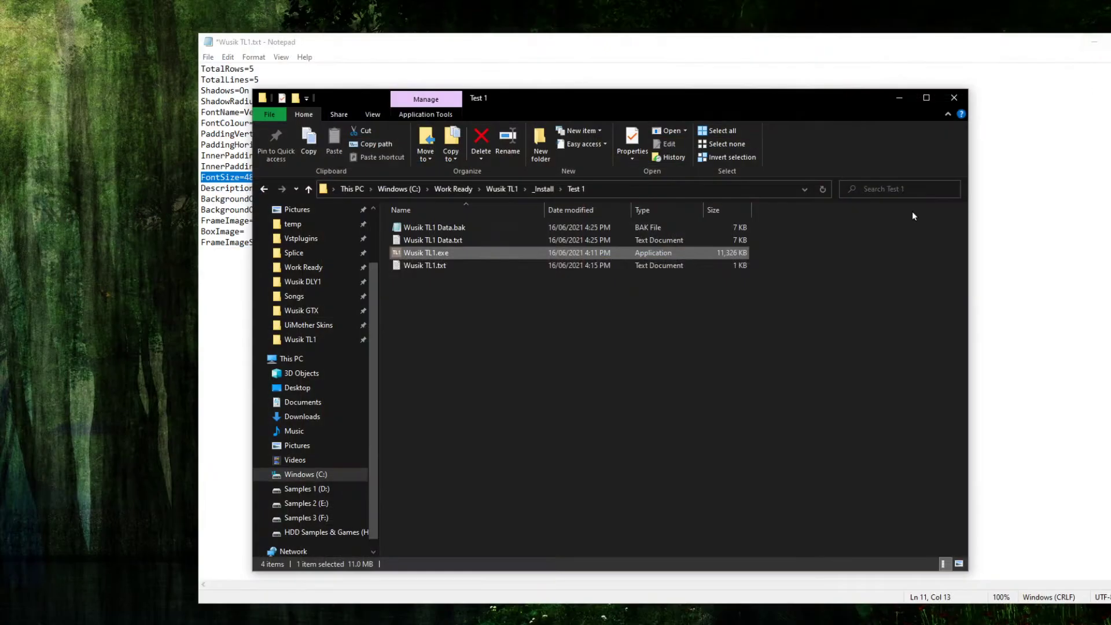
- Return to the Notepad settings file and review the padding, inner padding, font size and description size lines
left_click(429, 46)
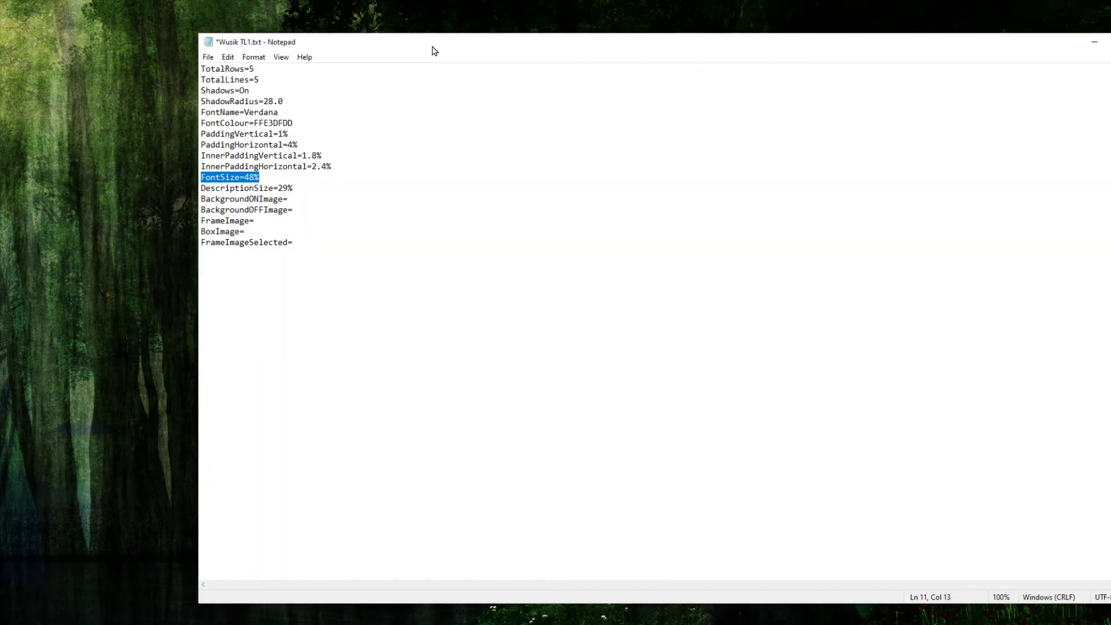
left_click(296, 181)
key("Up")
key("Up")
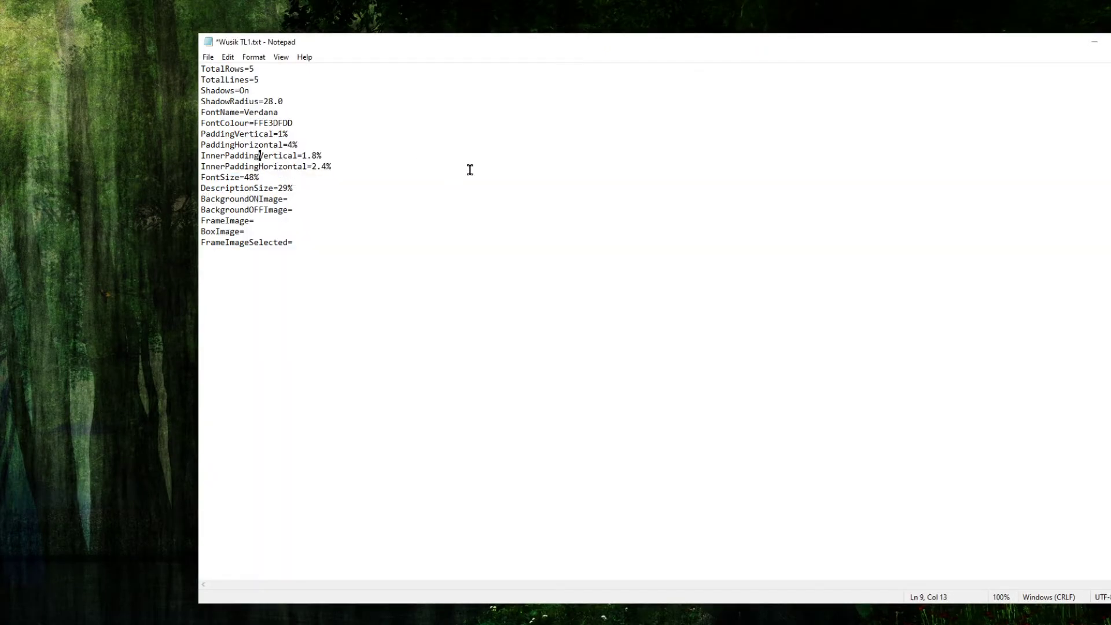
key("Up")
key("Up")
key("End")
key("Down")
key("Down")
key("End")
key("Down")
key("End")
key("Down")
key("Down")
key("End")
key("Down")
- Highlight the five image entries from BackgroundONImage to FrameImageSelected to review them
key("Home")
key("shift+Down")
key("shift+Down")
key("shift+Down")
key("shift+Down")
key("shift+Down")
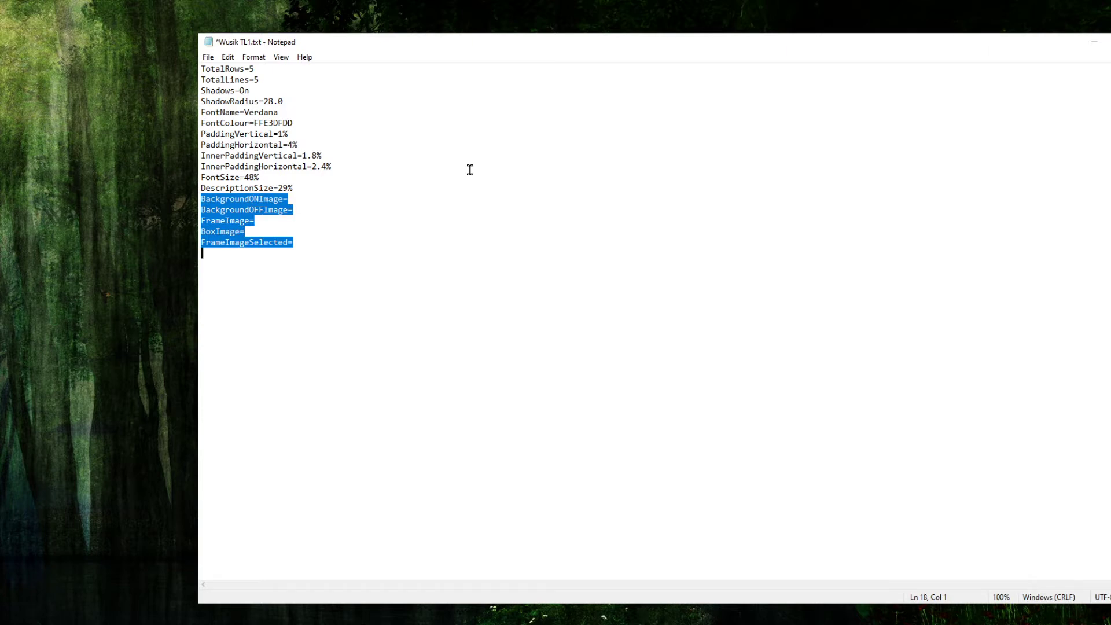
key("Up")
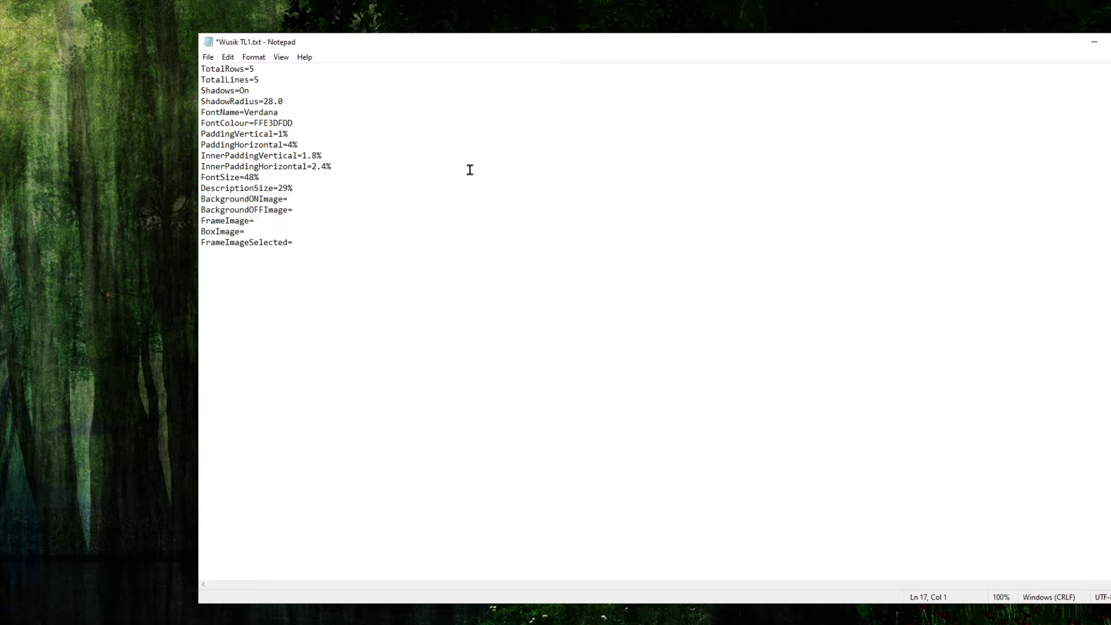
- Enter boximage.png as the BoxImage value and change its extension to jpg
key("End")
key("Up")
key("Up")
key("Up")
key("Up")
key("Down")
key("Down")
key("Down")
type("boximage.png")
key("BackSpace")
key("BackSpace")
key("BackSpace")
type("jpg")
- Clear the file name from the BoxImage entry
key("BackSpace")
key("BackSpace")
key("BackSpace")
key("BackSpace")
key("BackSpace")
key("BackSpace")
key("BackSpace")
key("BackSpace")
key("BackSpace")
key("BackSpace")
key("BackSpace")
key("BackSpace")
- Switch to File Explorer and run Wusik TL1.exe in the Test 1 folder again
left_click(180, 623)
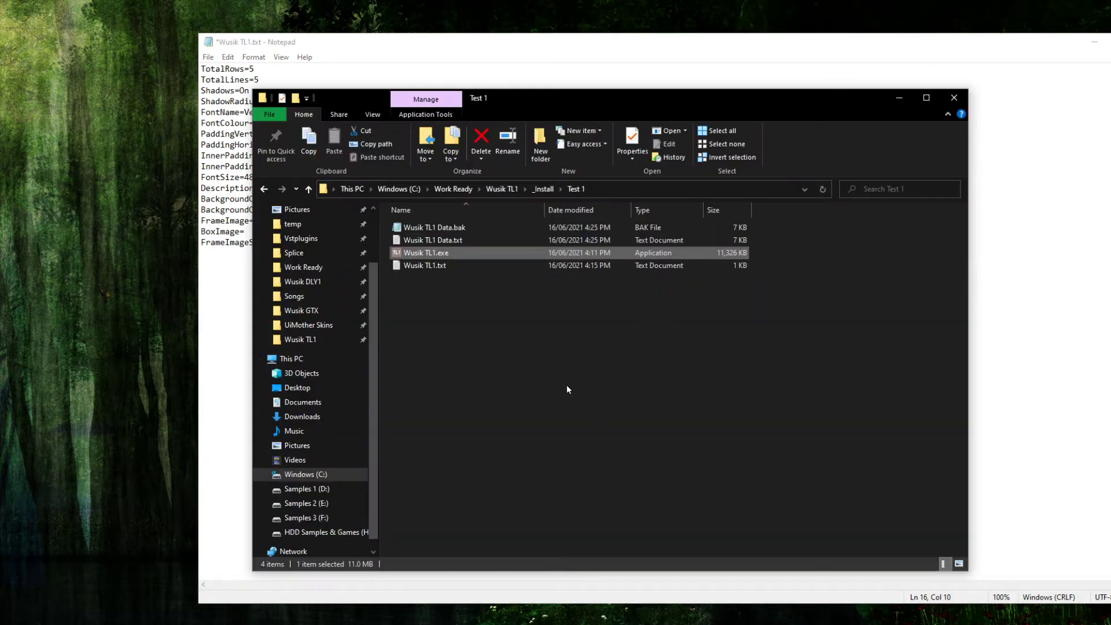
double_click(551, 253)
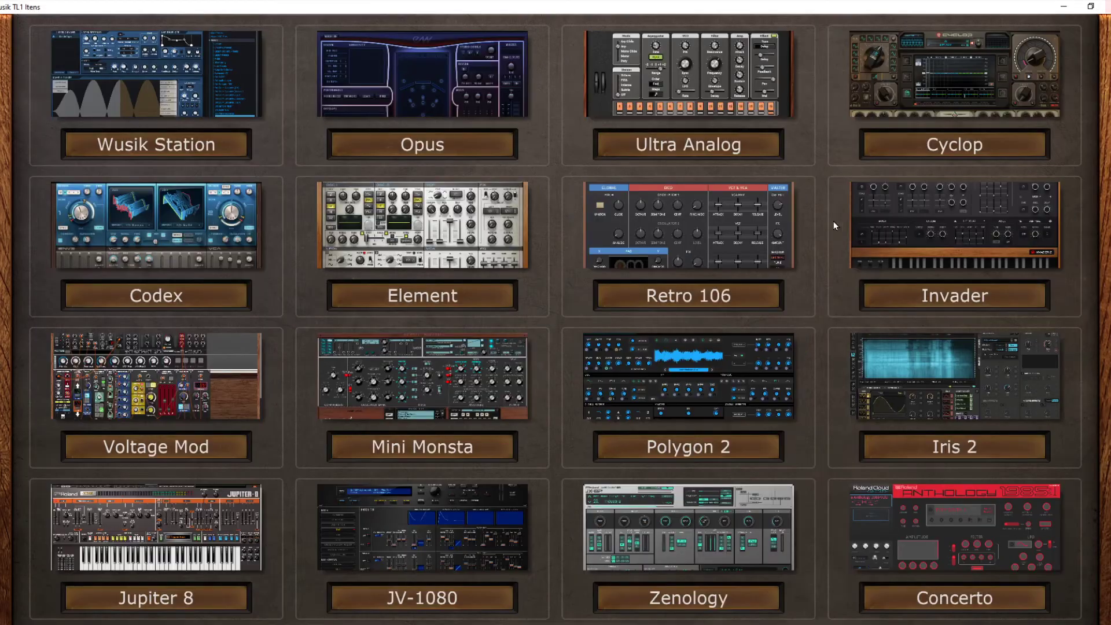
- Turn the Auto Hide option on for the instrument grid and switch it off again
right_click(546, 231)
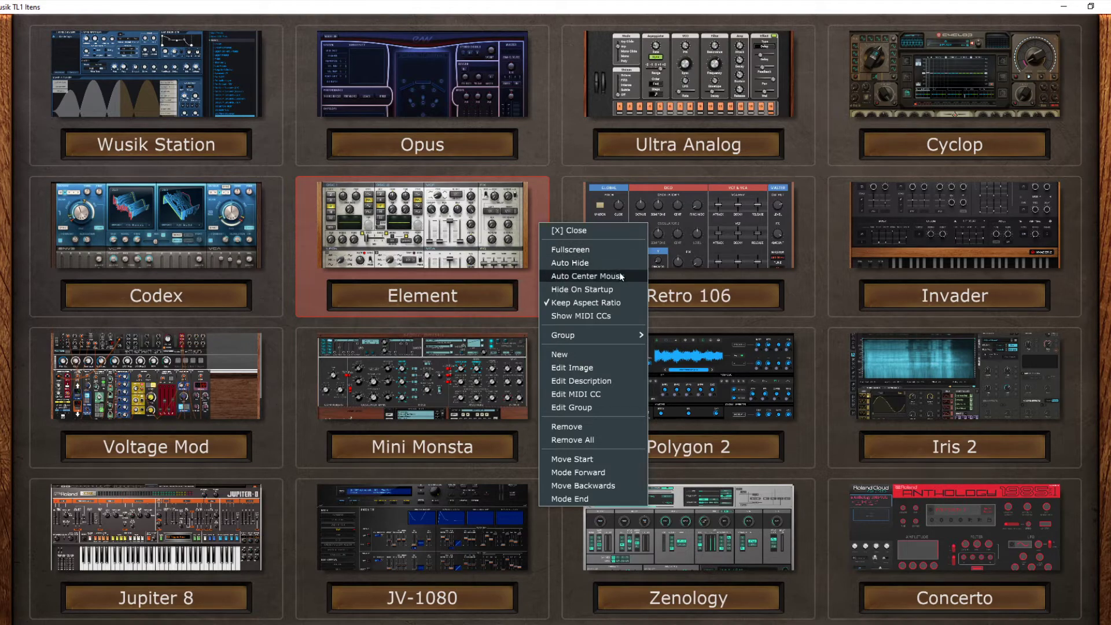
left_click(590, 264)
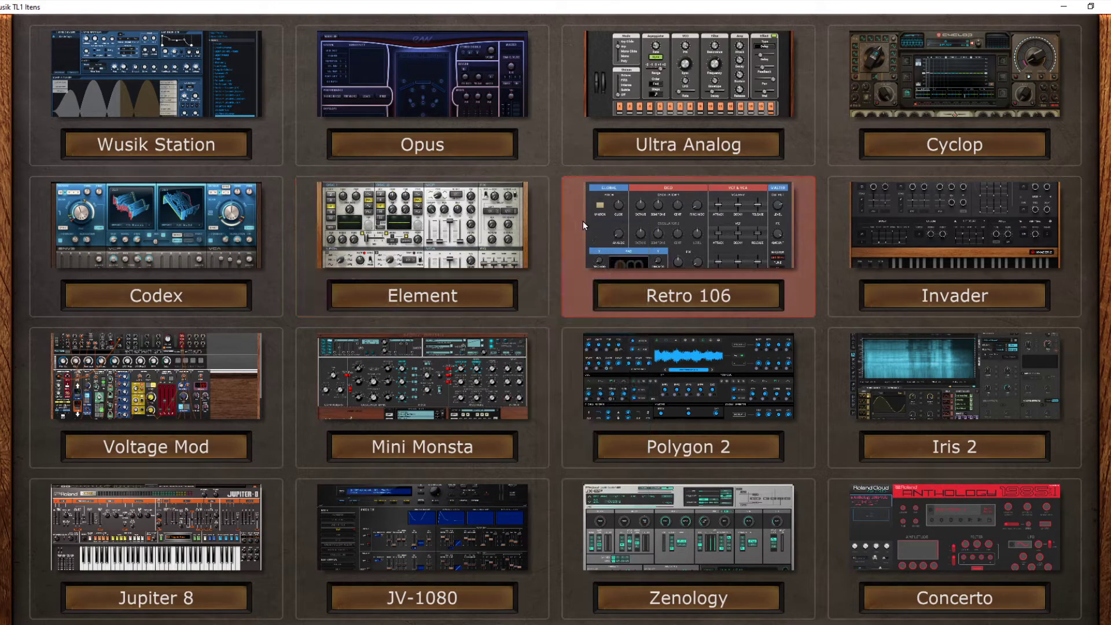
right_click(559, 193)
left_click(519, 226)
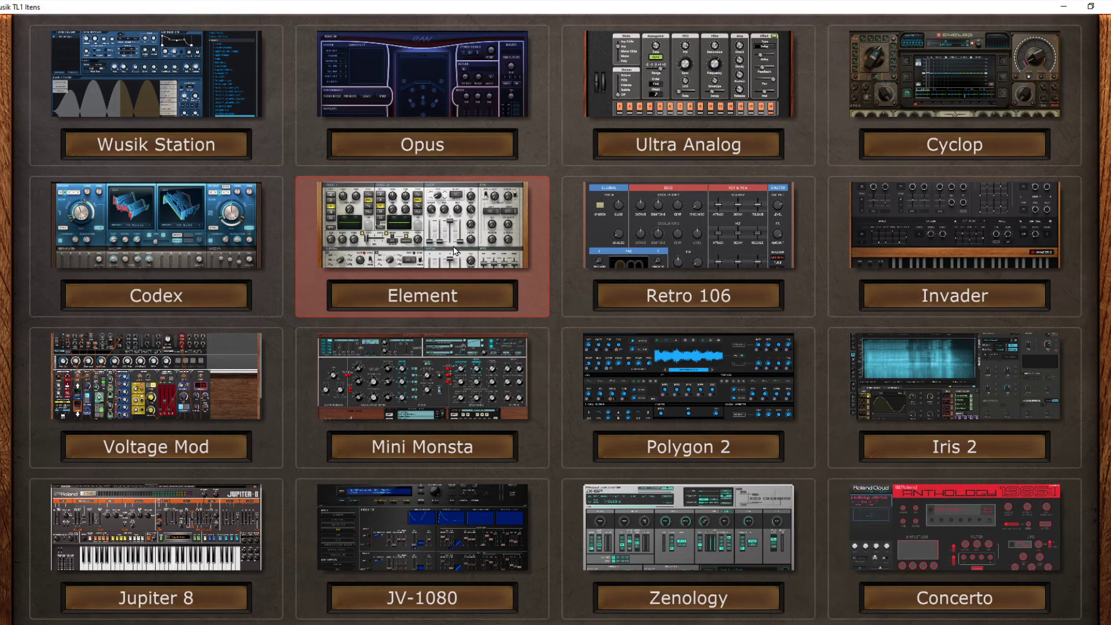
- Minimize the instrument grid, Notepad, File Explorer and the main Wusik TL1 window to clear the desktop
left_click(1064, 6)
left_click(1092, 45)
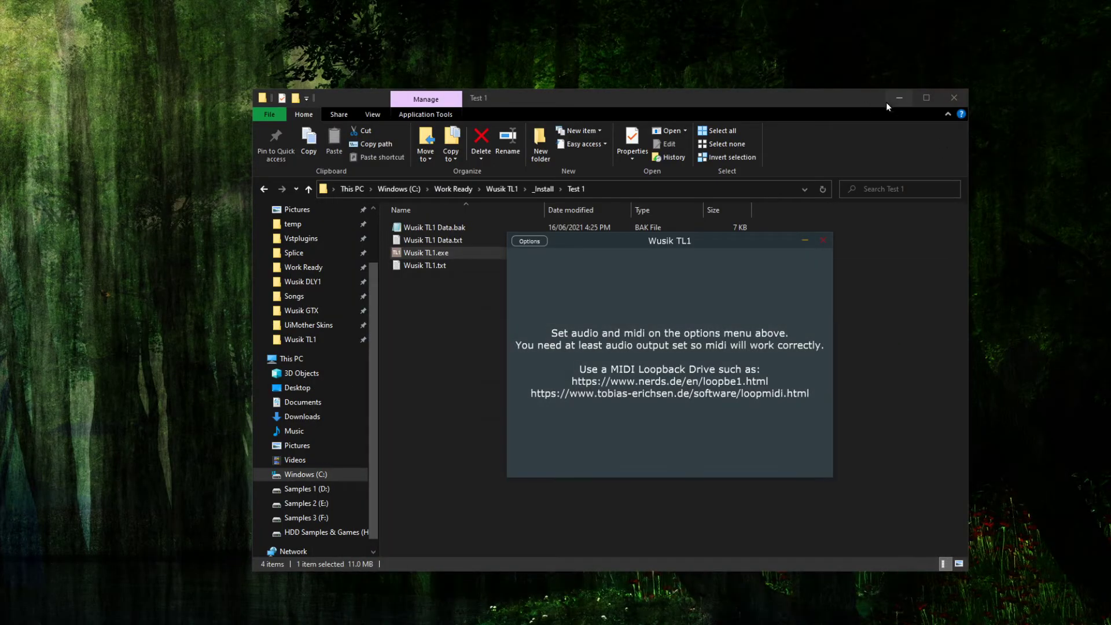
left_click(899, 98)
left_click(805, 241)
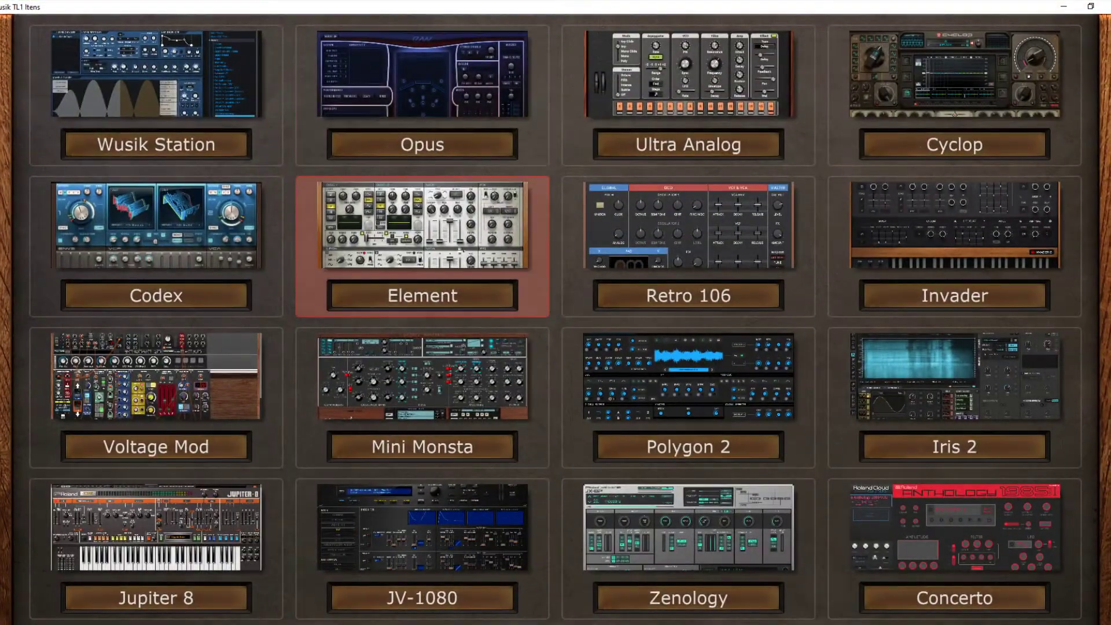
- Choose the Element instrument in the grid
left_click(461, 248)
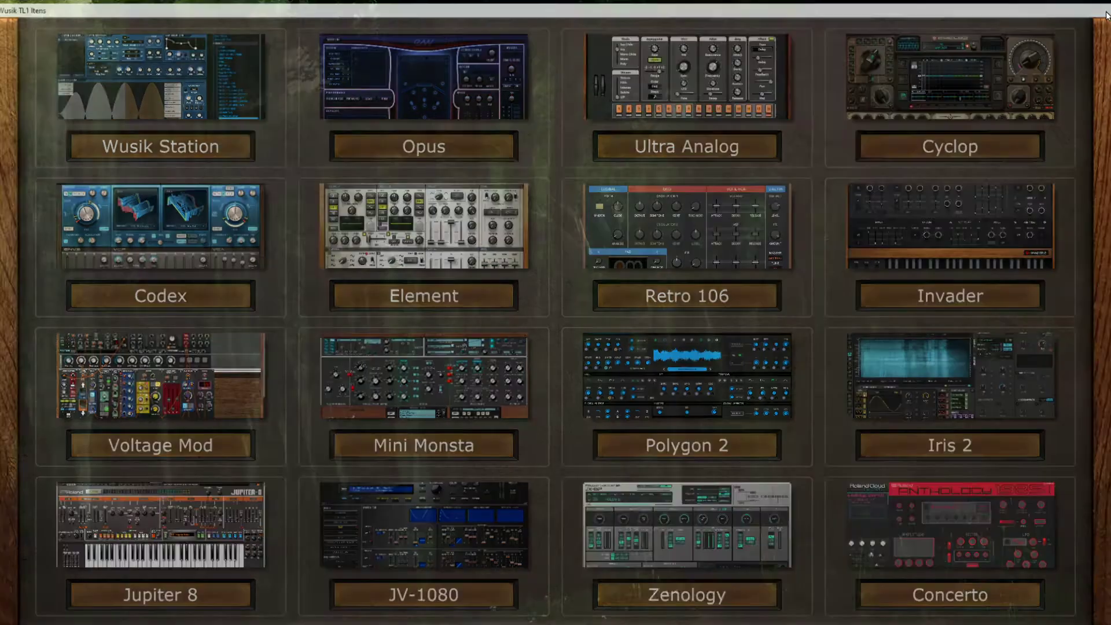
- Switch to File Explorer and open the Test 2 folder inside _Install
left_click(150, 624)
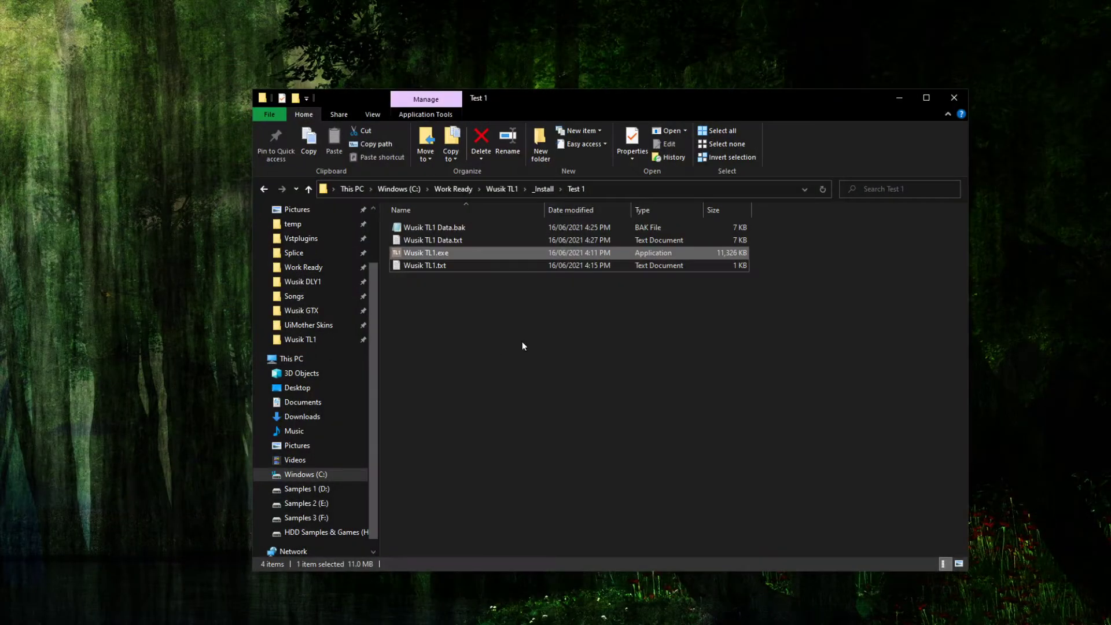
key("BackSpace")
key("Down")
key("Return")
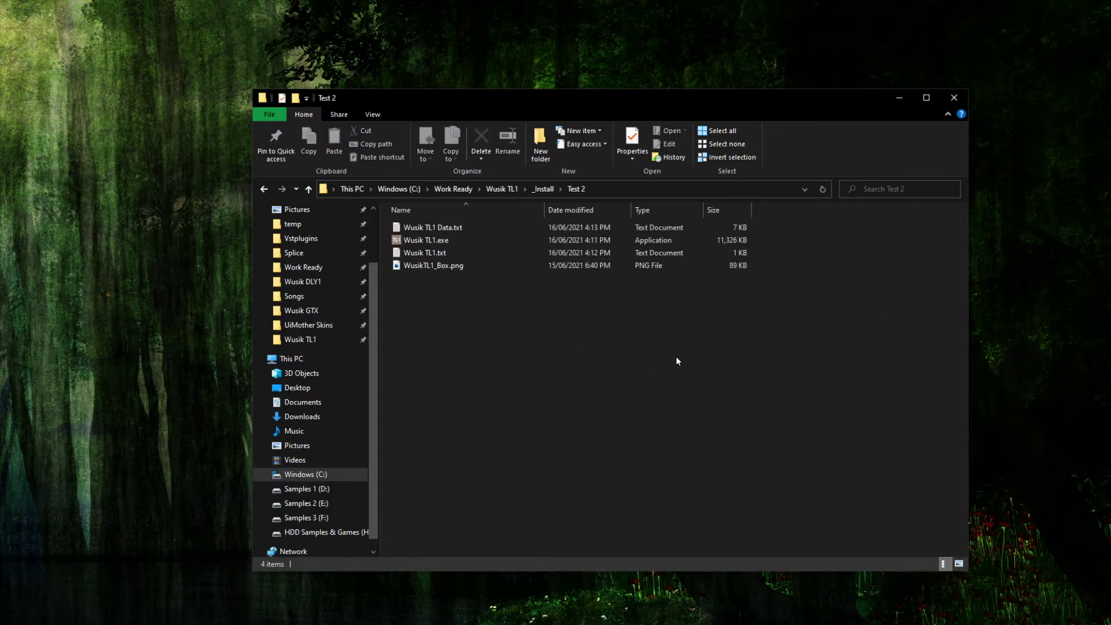
- View the WusikTL1_Box.png image from the Test 2 folder and close it again
key("End")
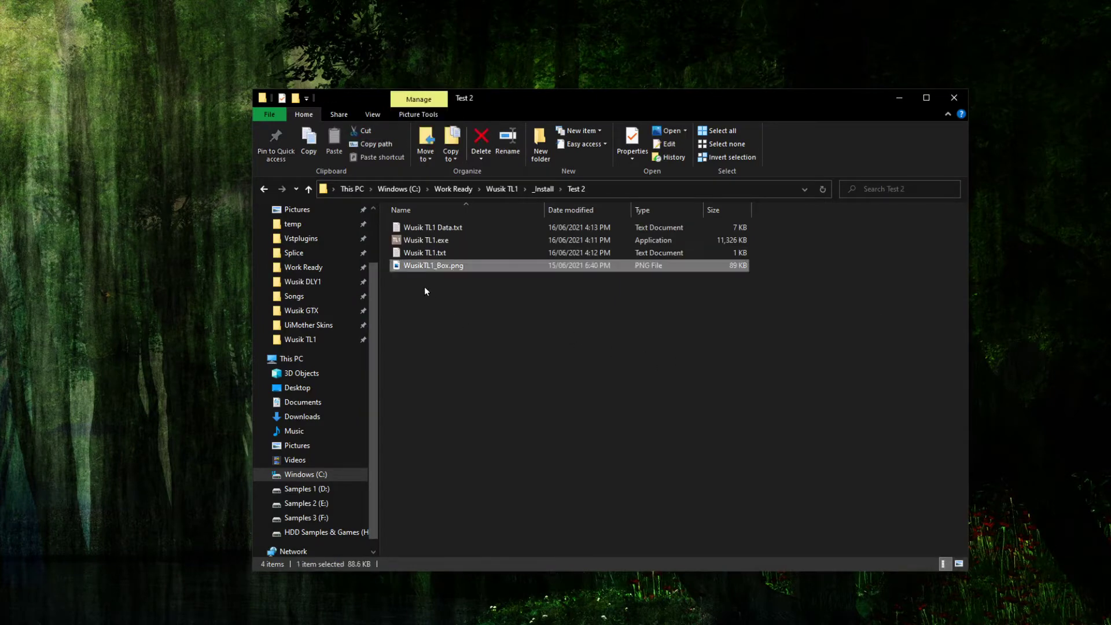
key("Return")
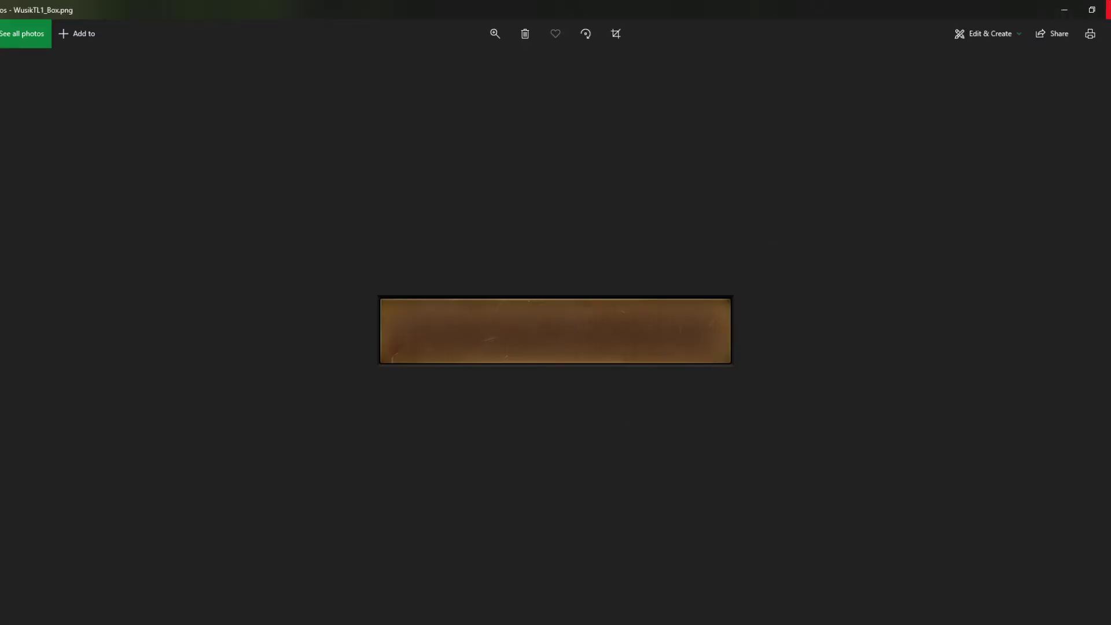
left_click(1109, 9)
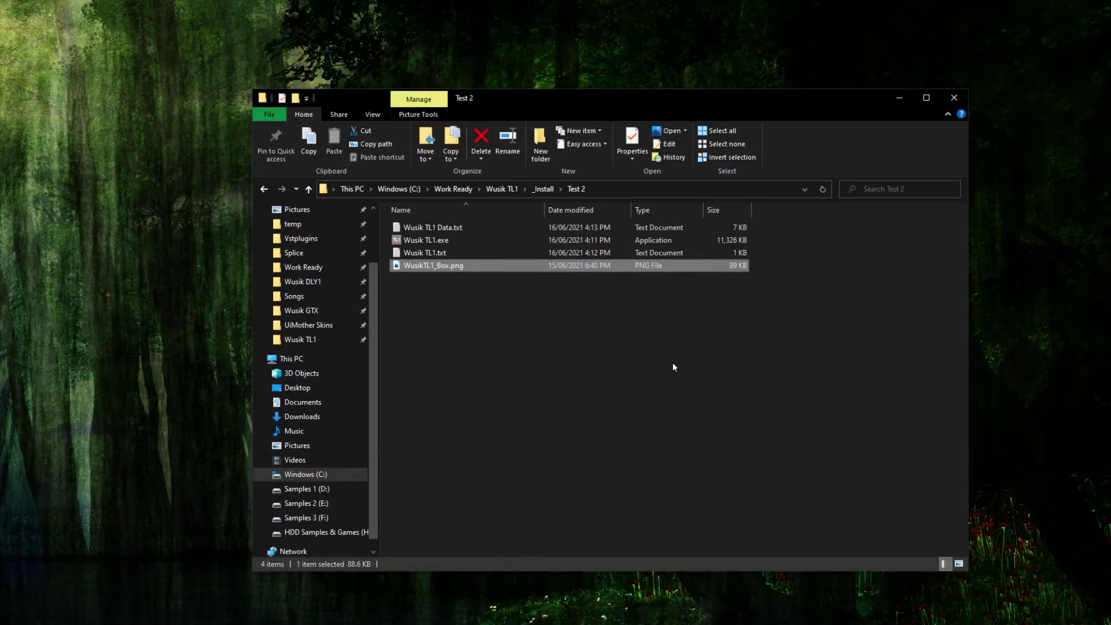
- Open Wusik TL1.txt from the Test 2 folder and highlight its BoxImage=WusikTL1_Box.png line
key("Up")
key("Return")
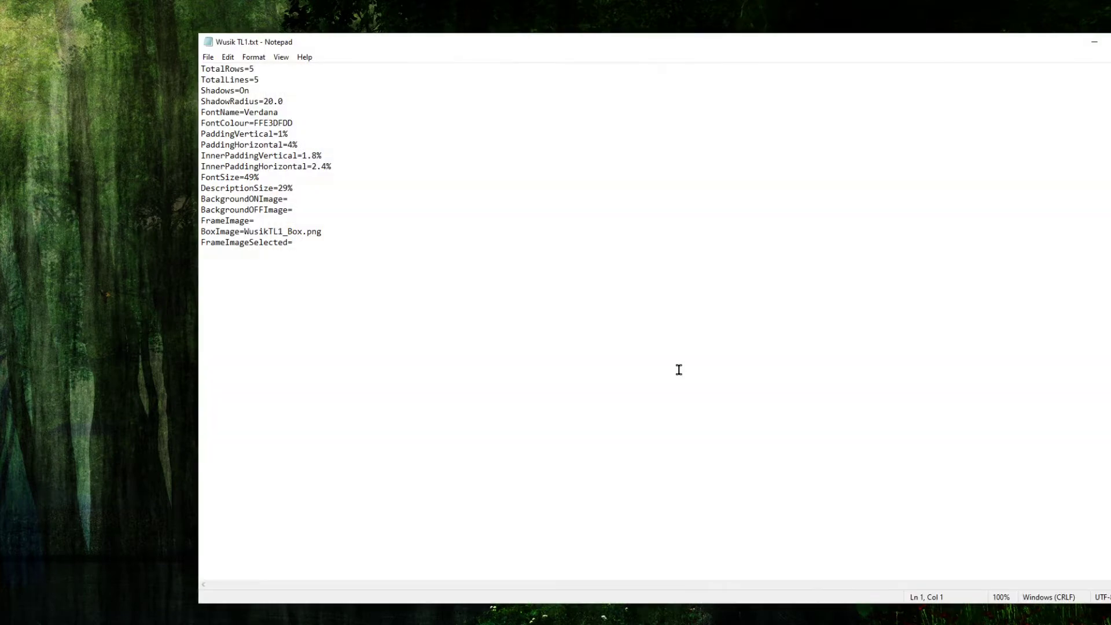
key("ctrl+End")
key("Up")
key("Up")
key("shift+End")
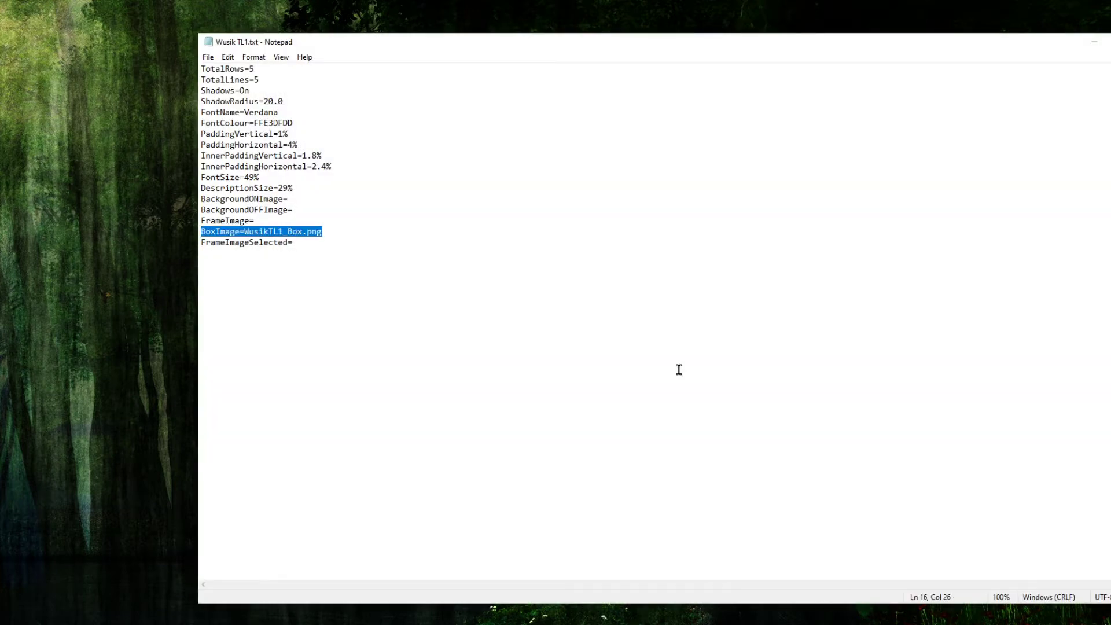
- Insert the path c:\images\ before WusikTL1_Box.png in the BoxImage setting
key("Home")
key("Right")
key("Right")
key("Right")
key("Right")
key("Right")
key("Right")
key("Right")
key("Right")
key("Right")
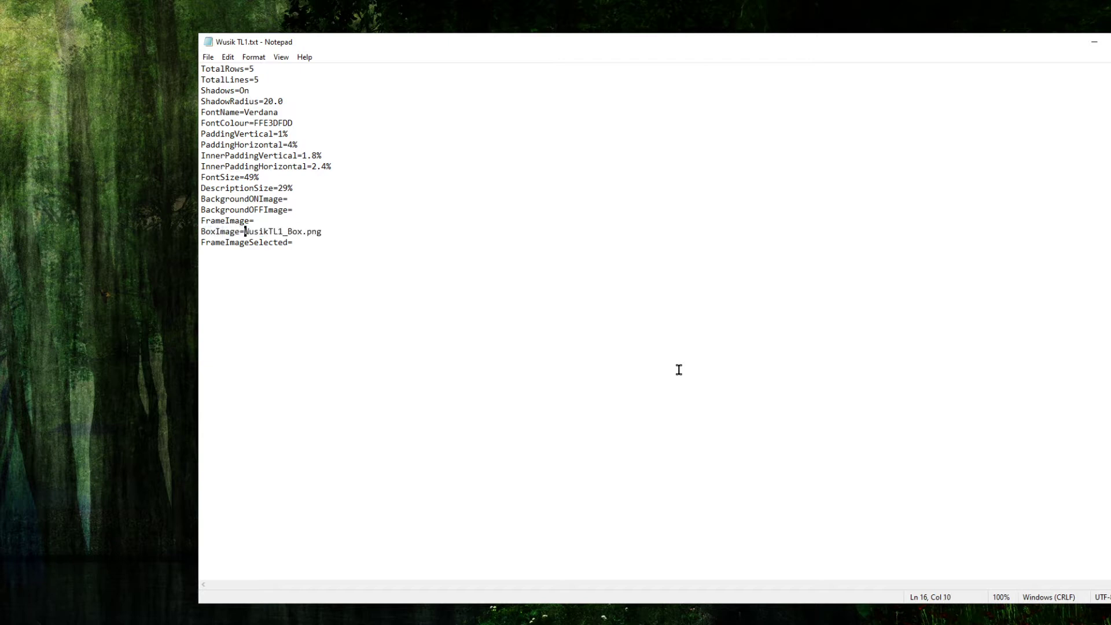
type("c:\\t")
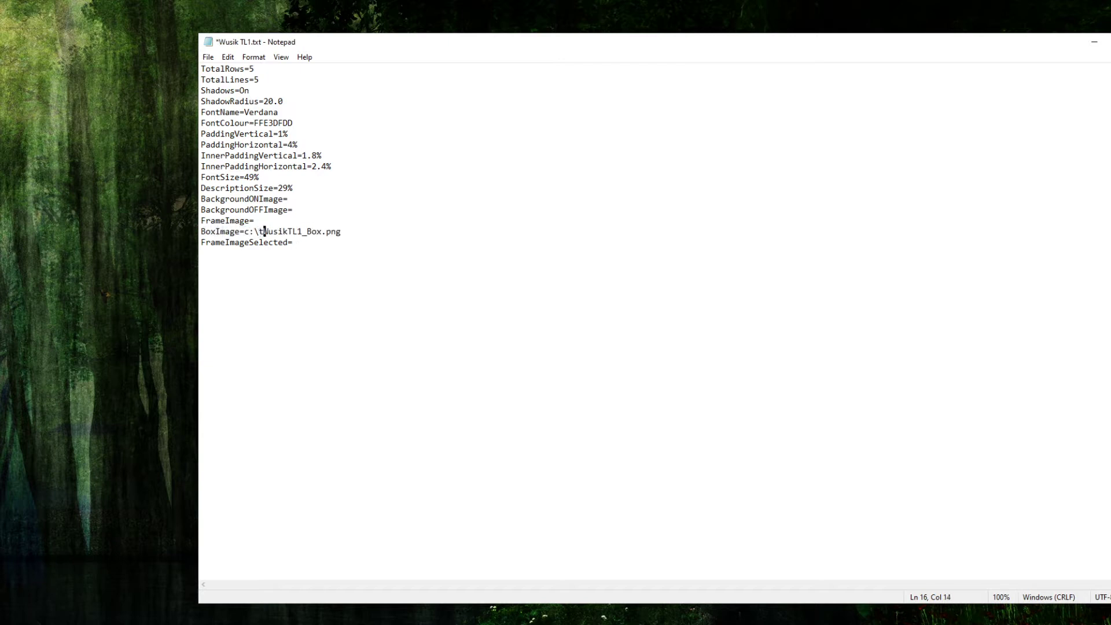
type("mages\\")
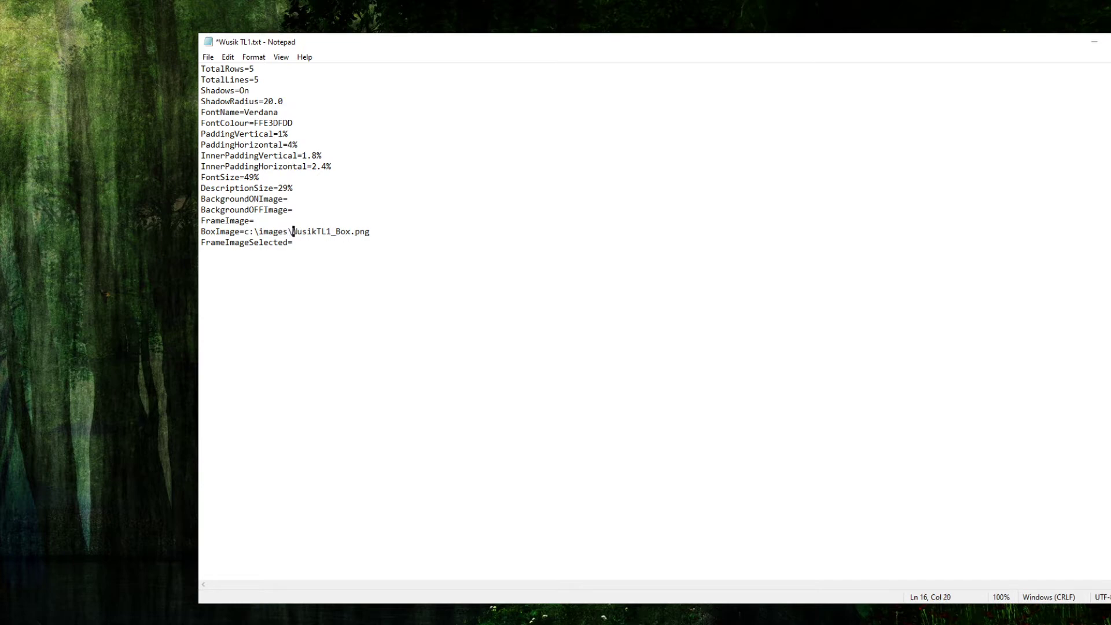
- Remove the c:\images\ path from the BoxImage setting, save the text file and close it
key("BackSpace")
key("BackSpace")
key("BackSpace")
key("BackSpace")
key("BackSpace")
key("BackSpace")
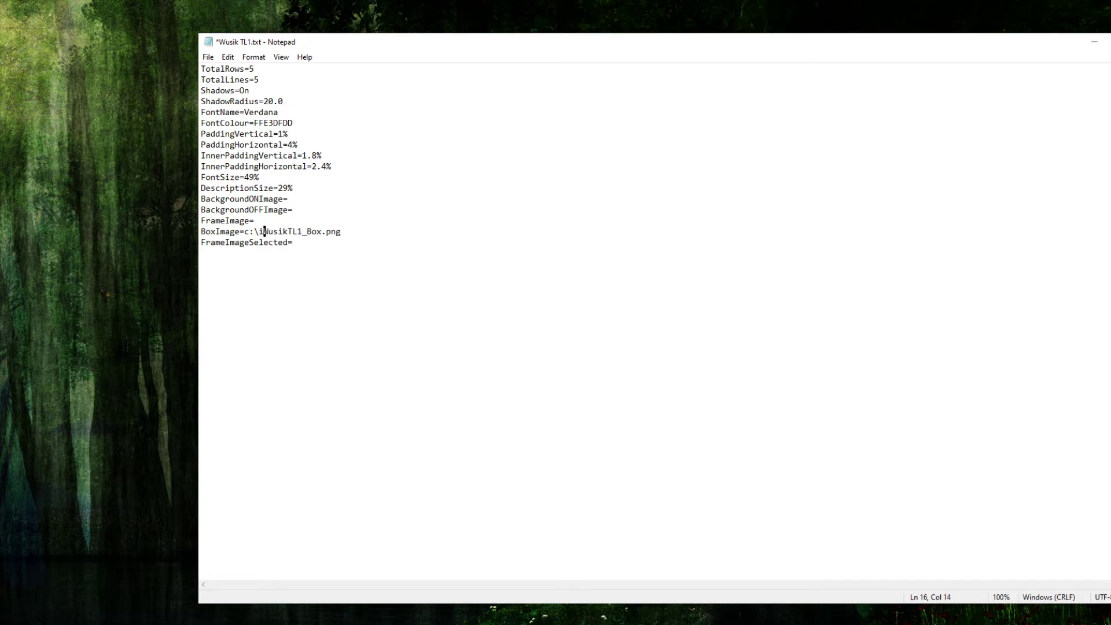
key("BackSpace")
key("BackSpace")
key("BackSpace")
key("BackSpace")
key("ctrl+s")
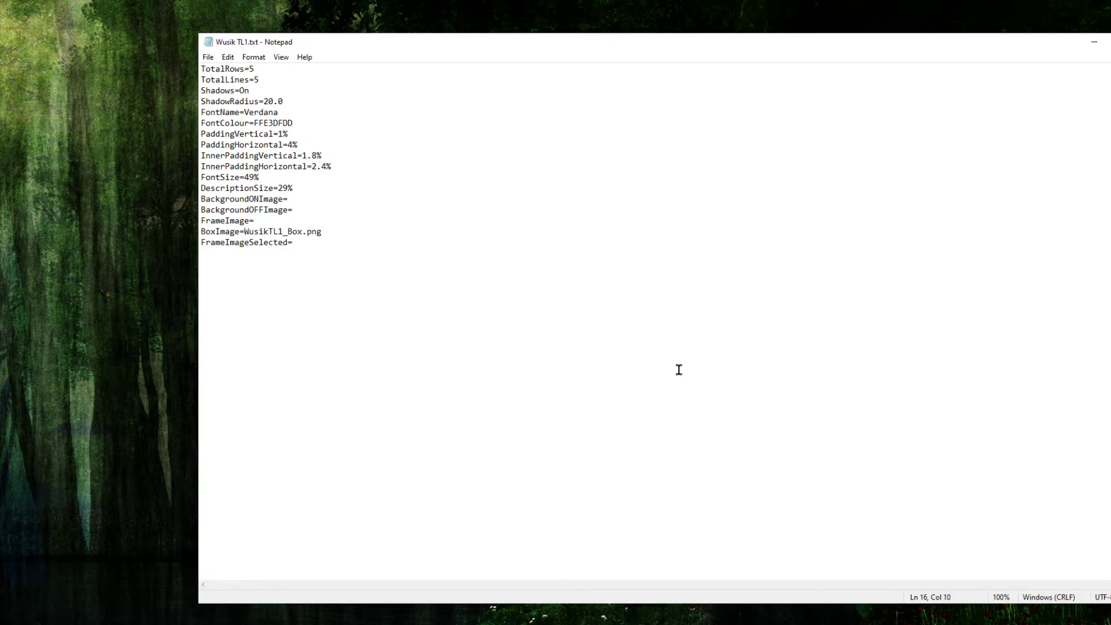
key("alt+F4")
- Run Wusik TL1.exe from the Test 2 folder, bring its instrument grid to the front to examine it, and close it
key("Up")
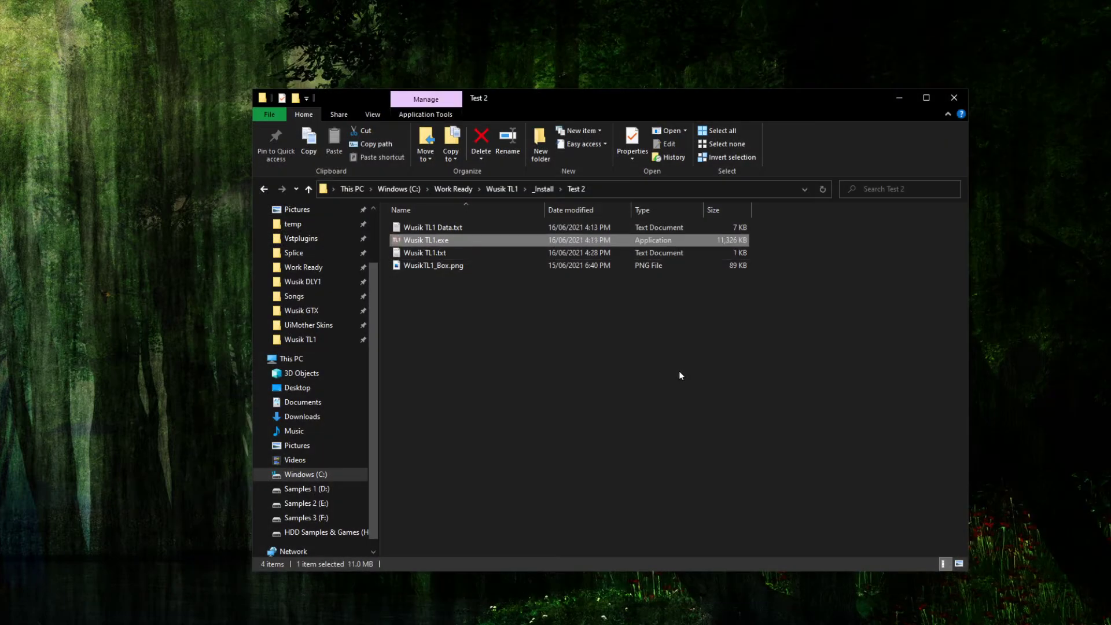
key("Return")
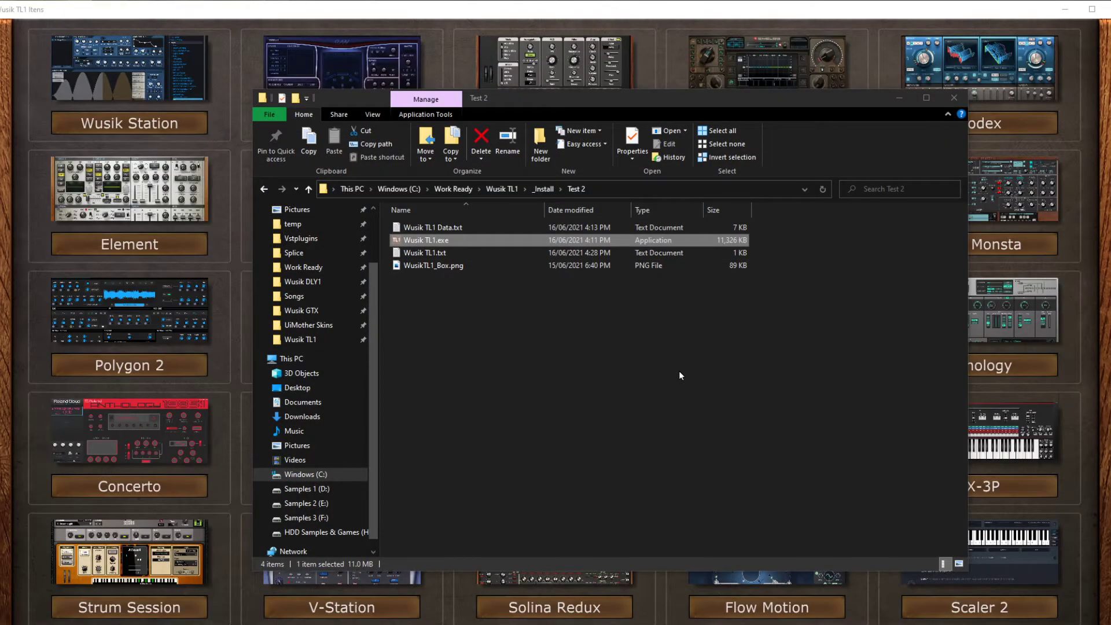
left_click(666, 5)
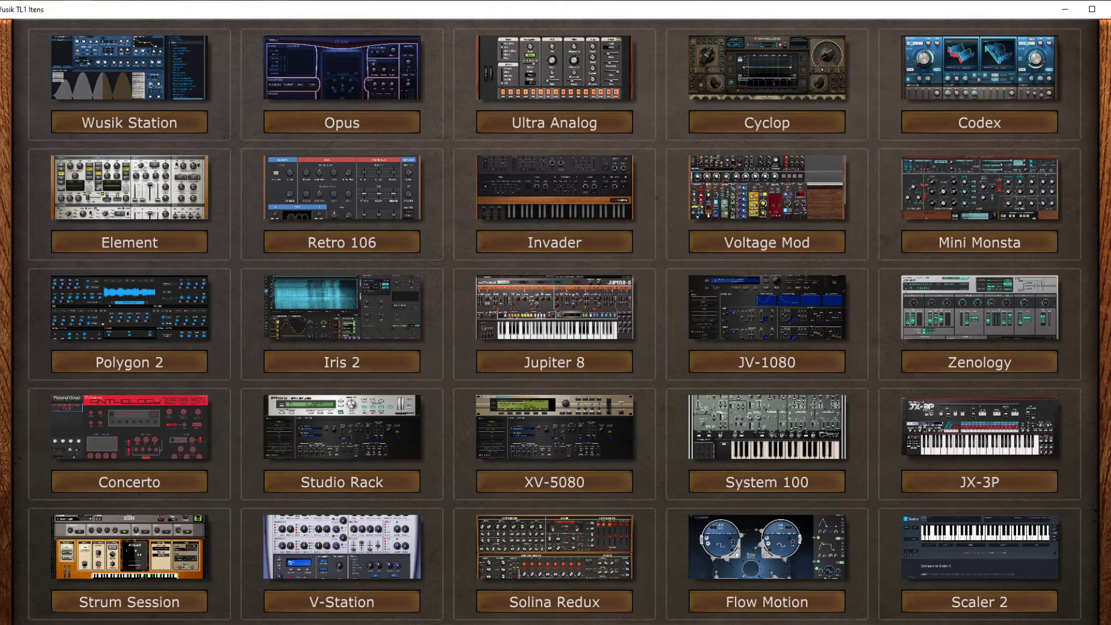
left_click(1110, 9)
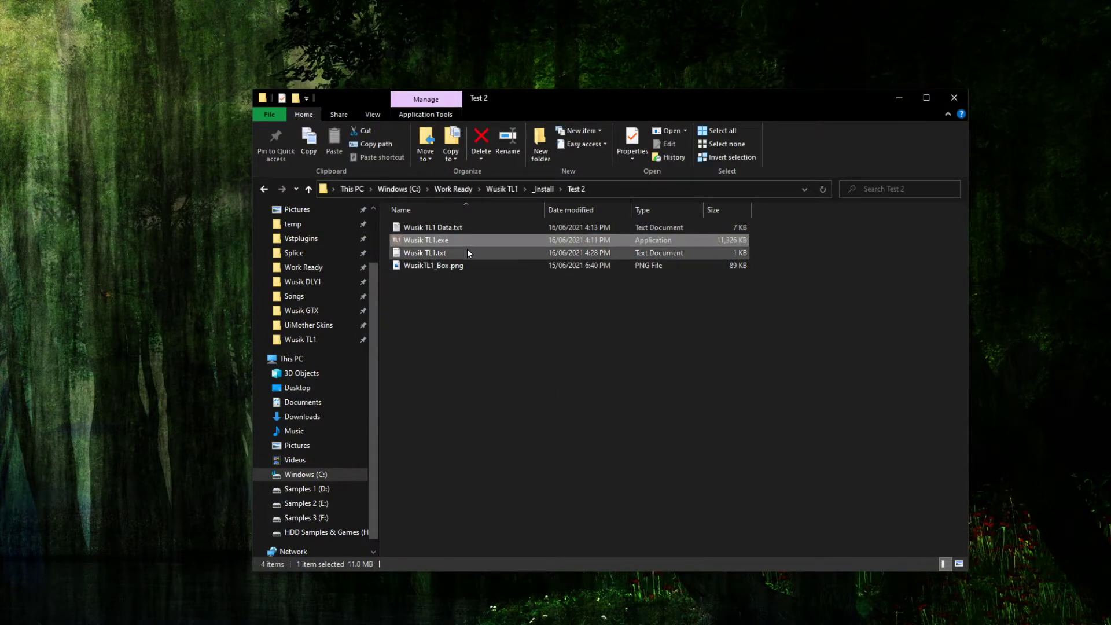
- Run Wusik TL1.exe in Test 2 again, minimize File Explorer to view the grid, and close the launcher
double_click(481, 242)
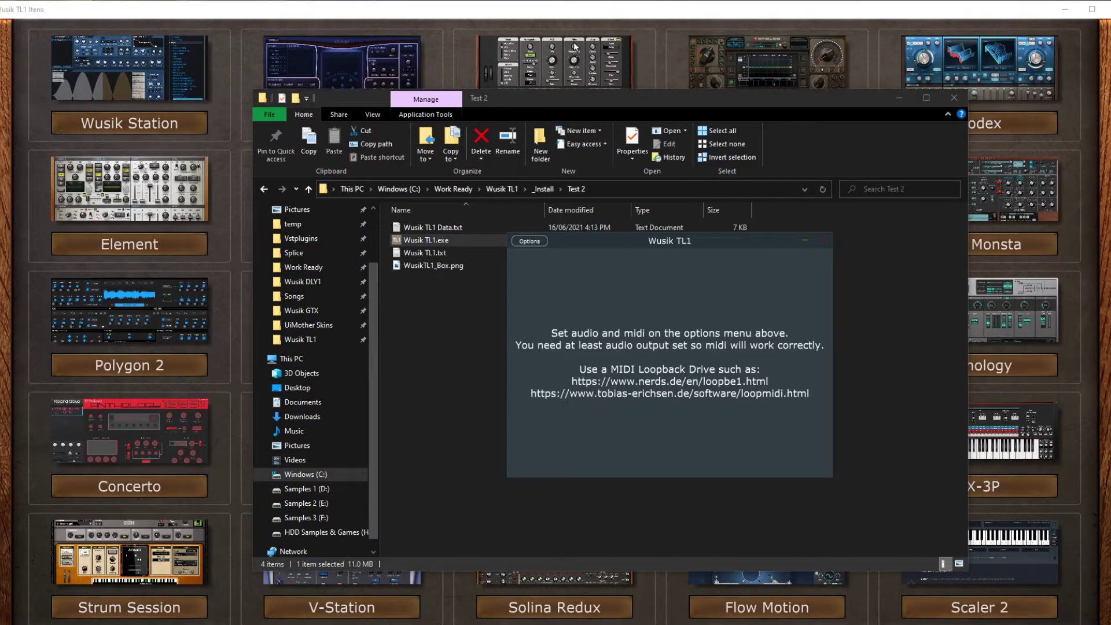
left_click(892, 100)
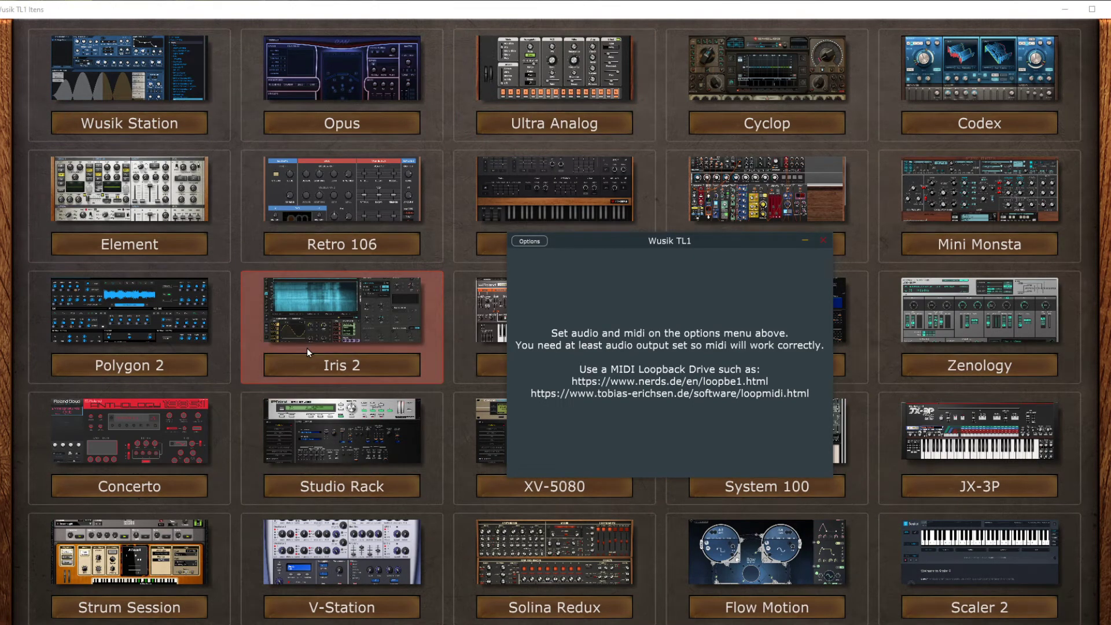
left_click(824, 240)
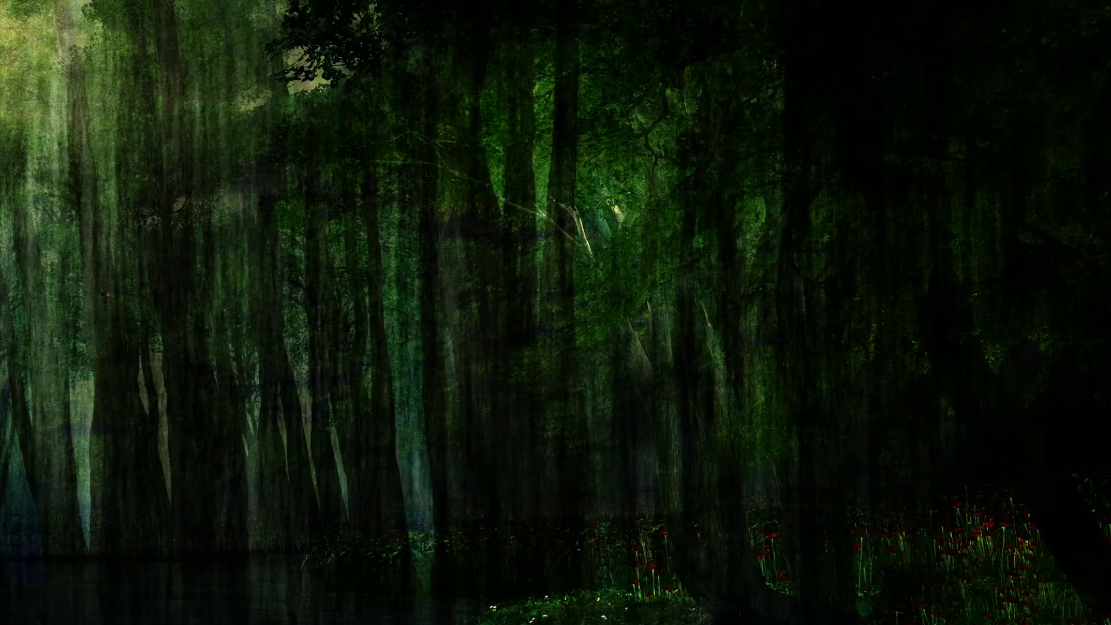
- Open the Original folder in File Explorer, run its Wusik TL1.exe and minimize File Explorer
key("Up")
key("Up")
key("Return")
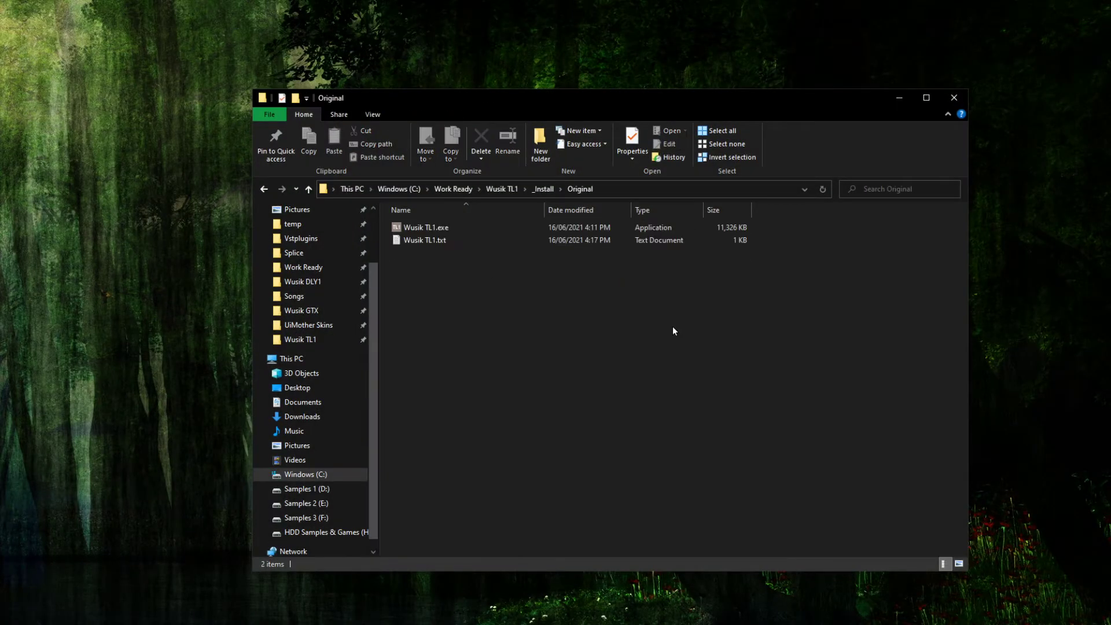
key("Down")
key("Up")
key("Return")
left_click(900, 98)
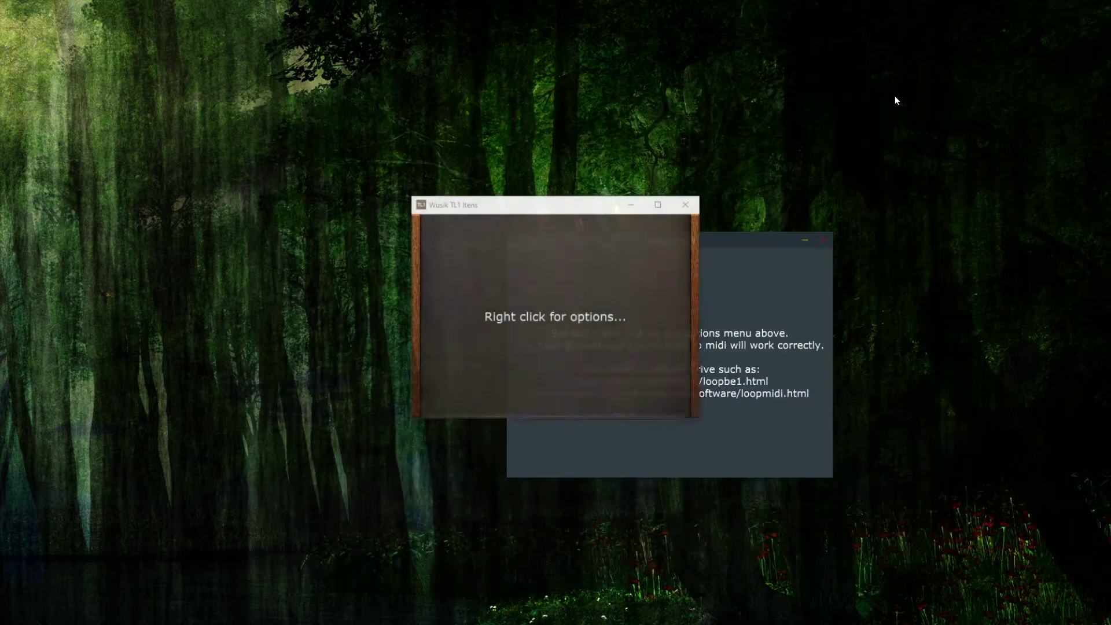
- Separate the Wusik TL1 Itens window and the main Wusik TL1 window so both are fully visible
left_click_drag(540, 216, 279, 98)
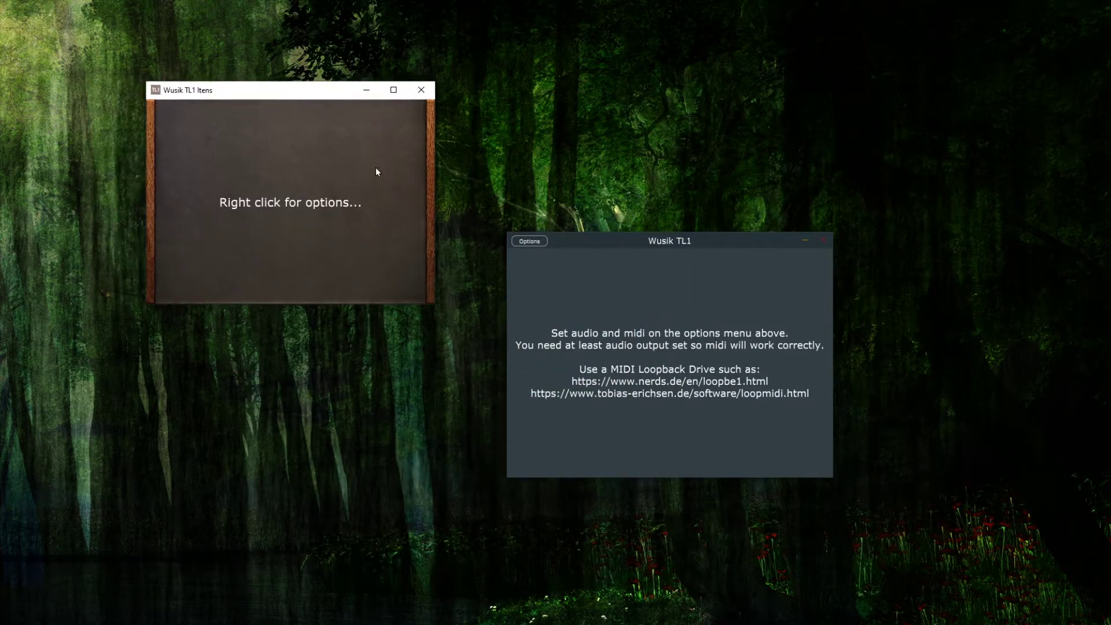
left_click(669, 296)
left_click_drag(657, 240, 684, 186)
- Open the Audio/MIDI Settings, test the Speakers (Realtek(R) Audio) output, and move the dialog clear of the main window
left_click(555, 191)
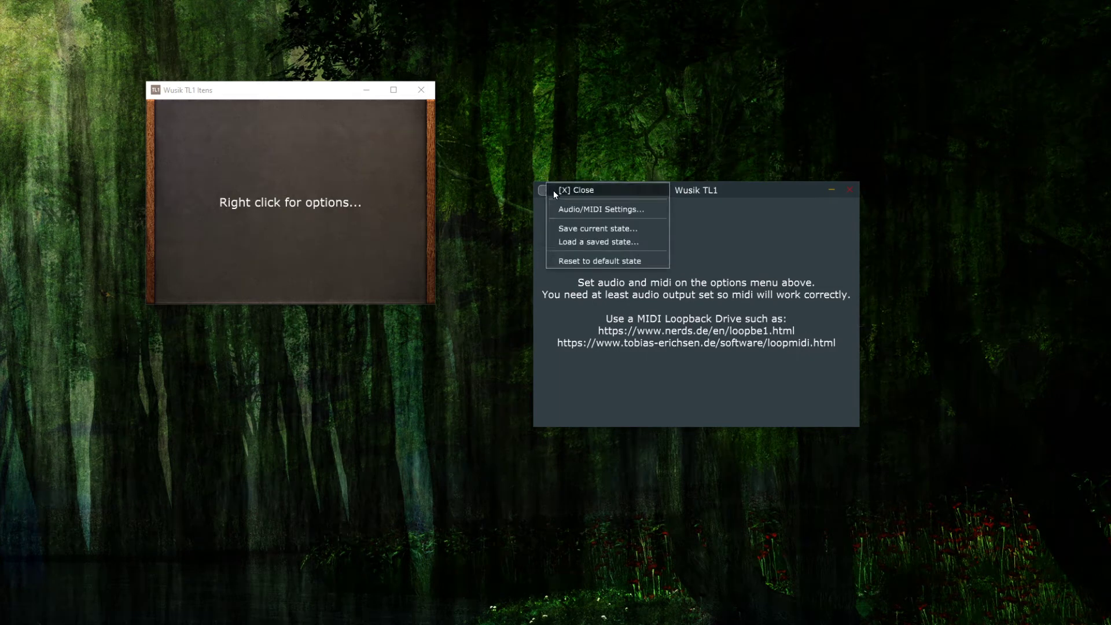
left_click(646, 213)
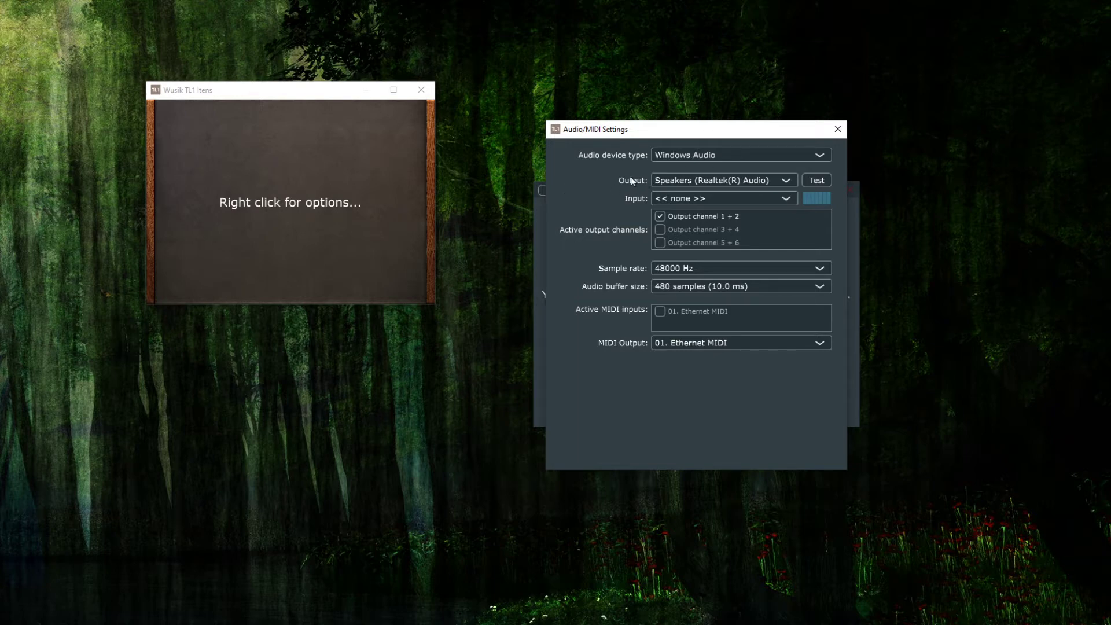
left_click(812, 181)
left_click_drag(721, 129, 347, 151)
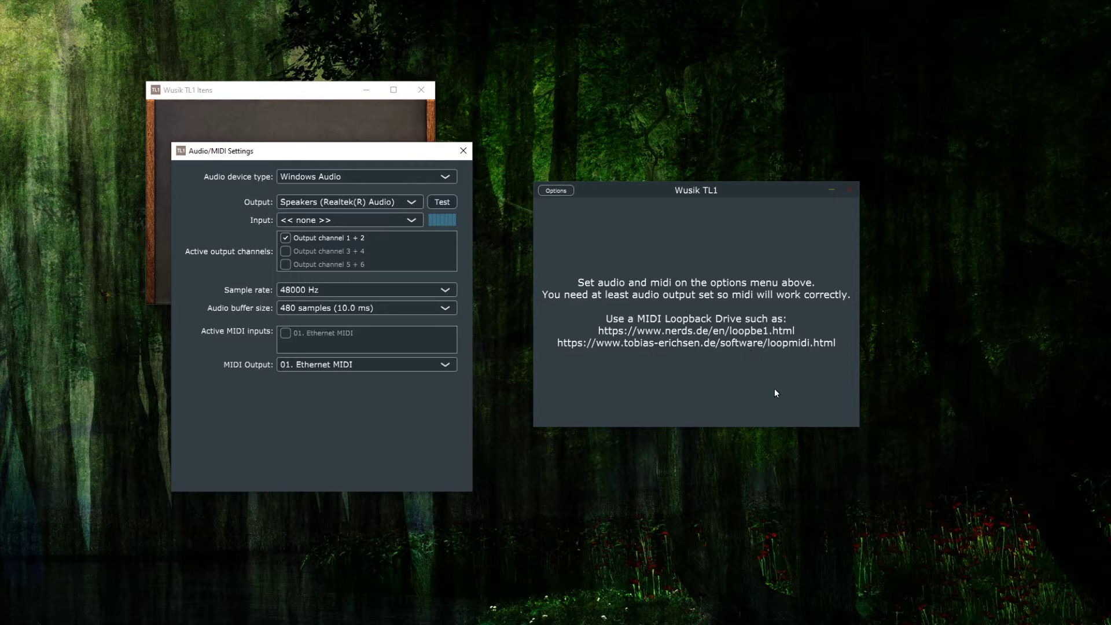
- Choose 01. Ethernet MIDI as the MIDI Output and close the Audio/MIDI Settings
left_click(443, 365)
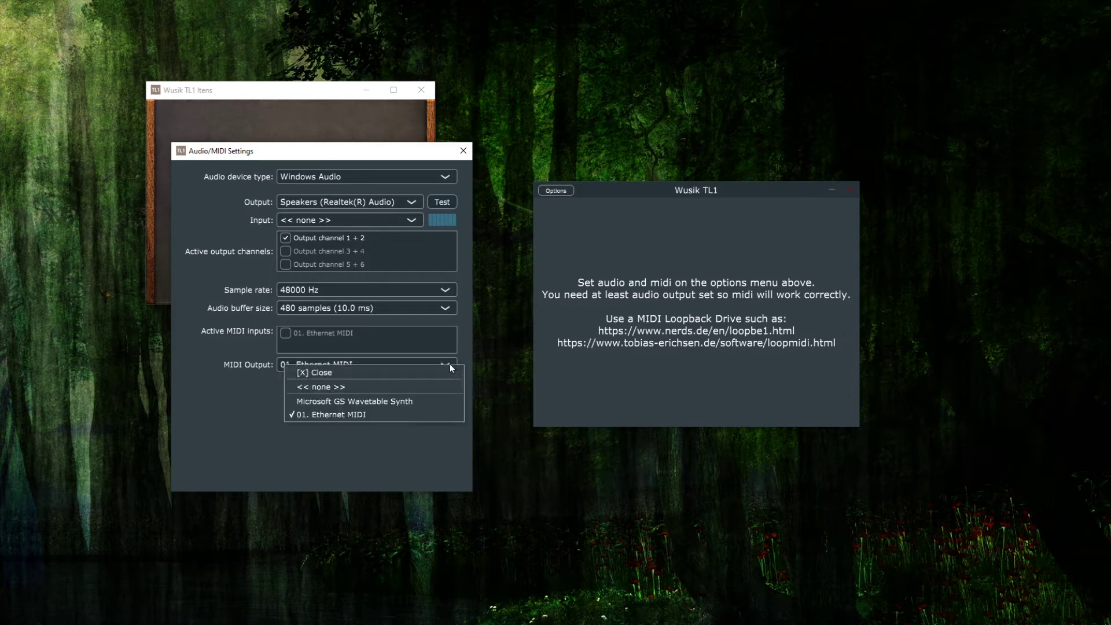
left_click(446, 360)
left_click(439, 366)
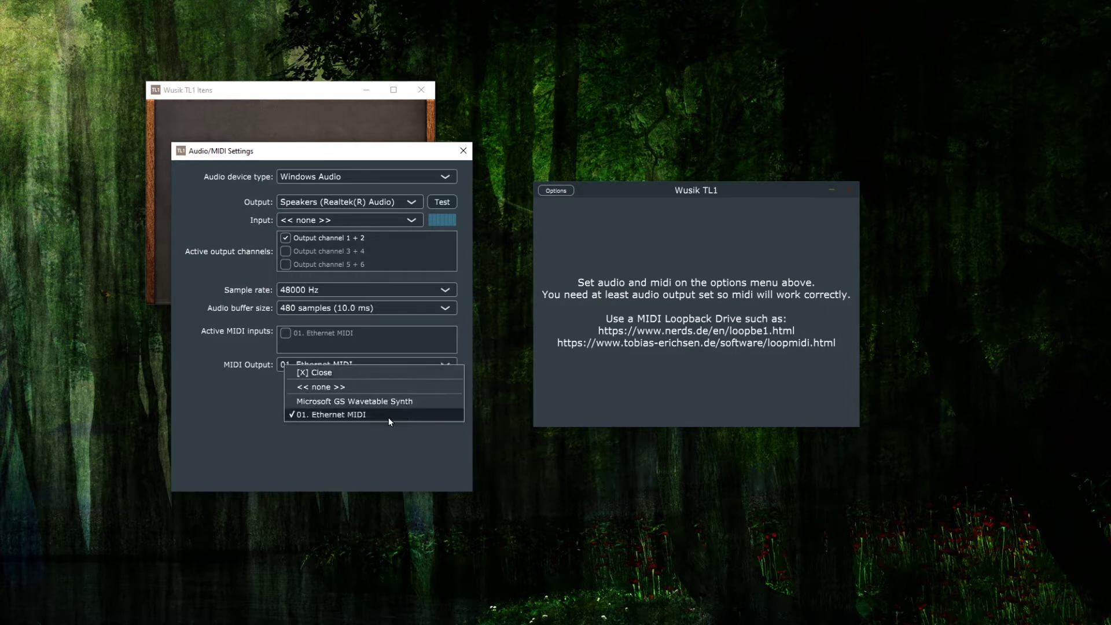
left_click(390, 416)
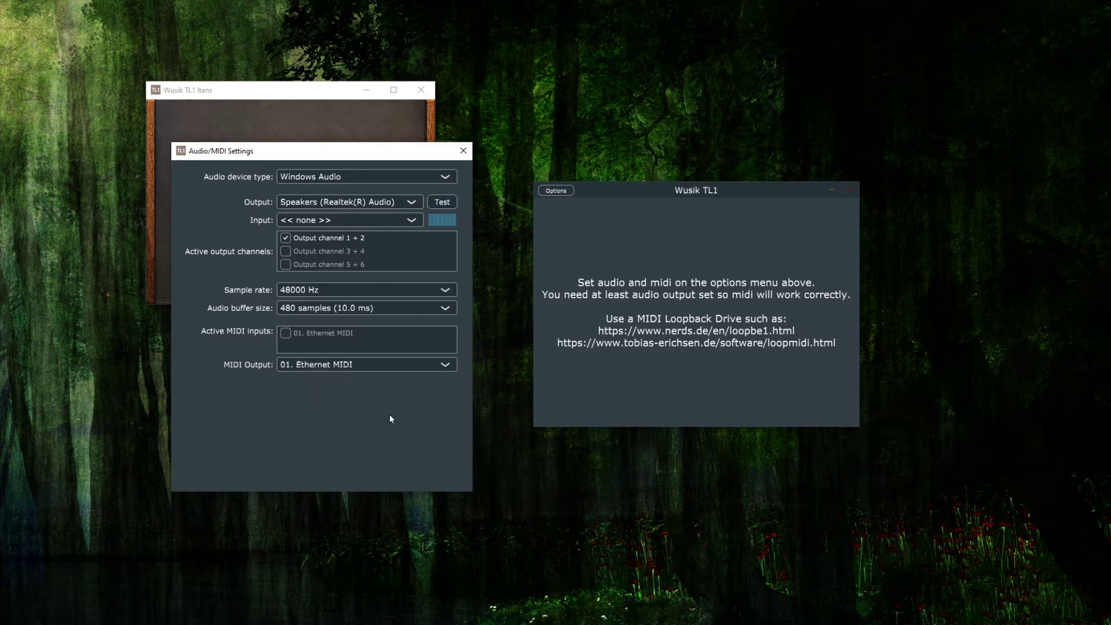
left_click(461, 153)
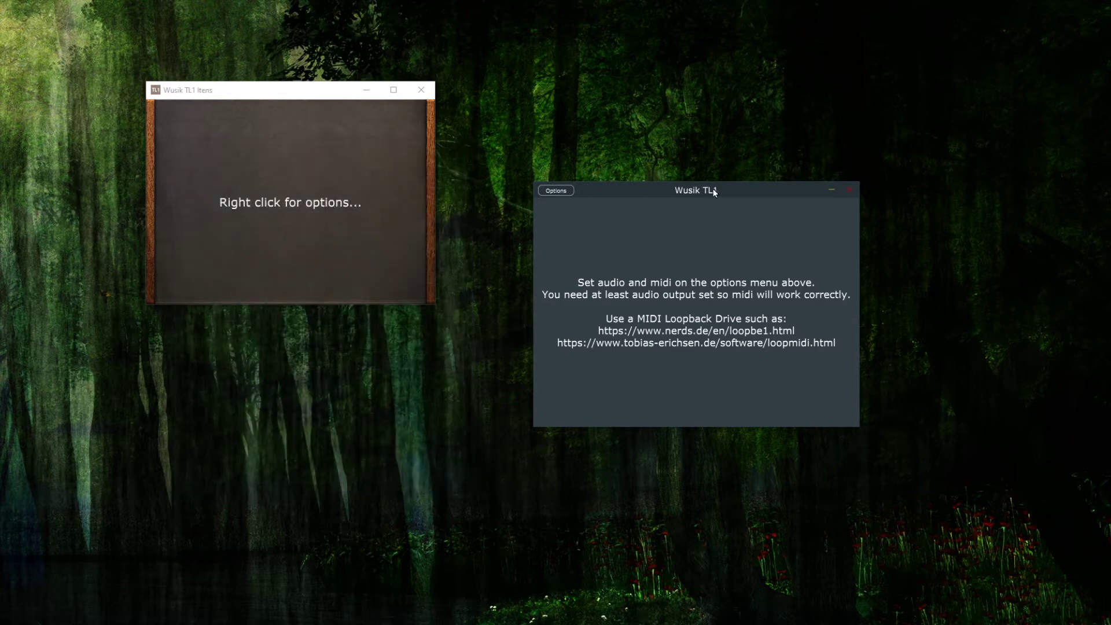
- Reposition the main Wusik TL1 window and maximize the Wusik TL1 Itens window
left_click_drag(713, 189, 671, 239)
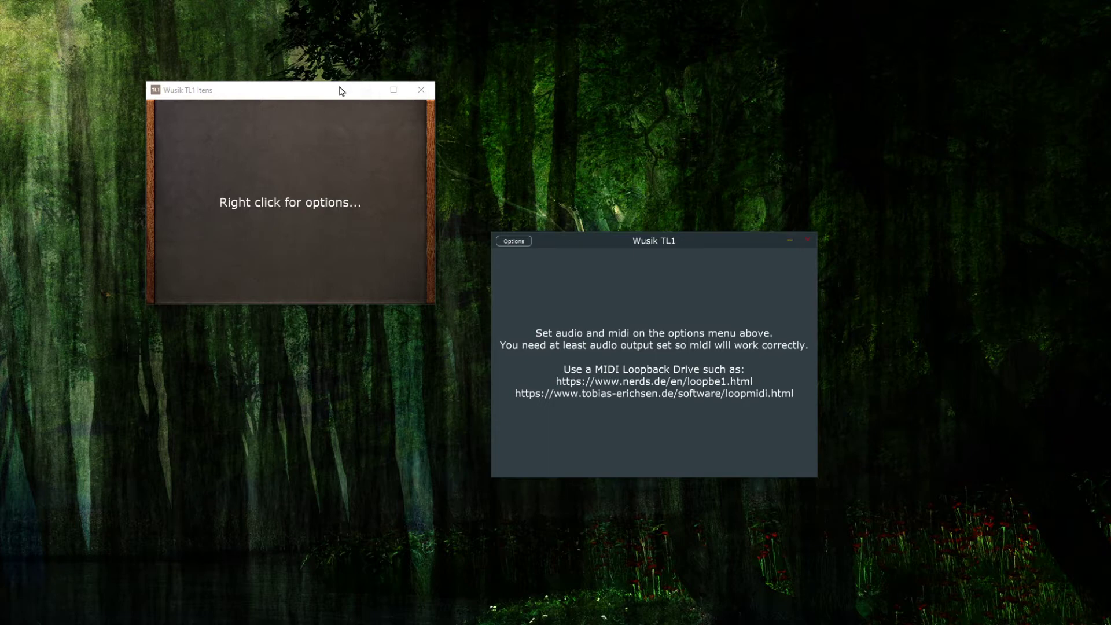
left_click_drag(335, 91, 625, 5)
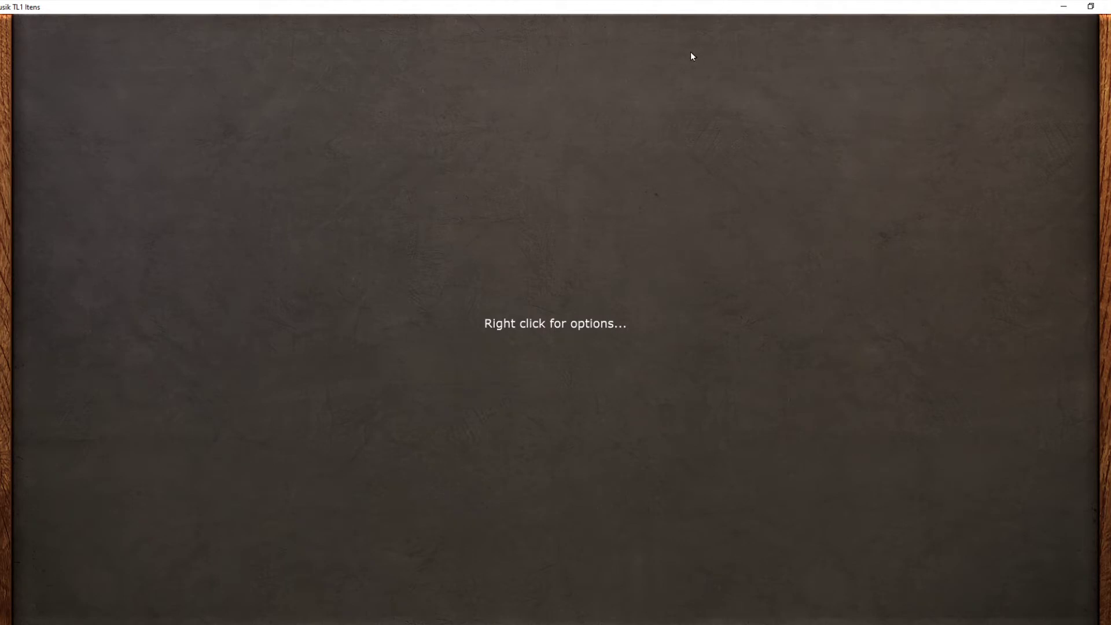
- Examine the display and item options available for the empty Itens window, then dismiss them
right_click(525, 145)
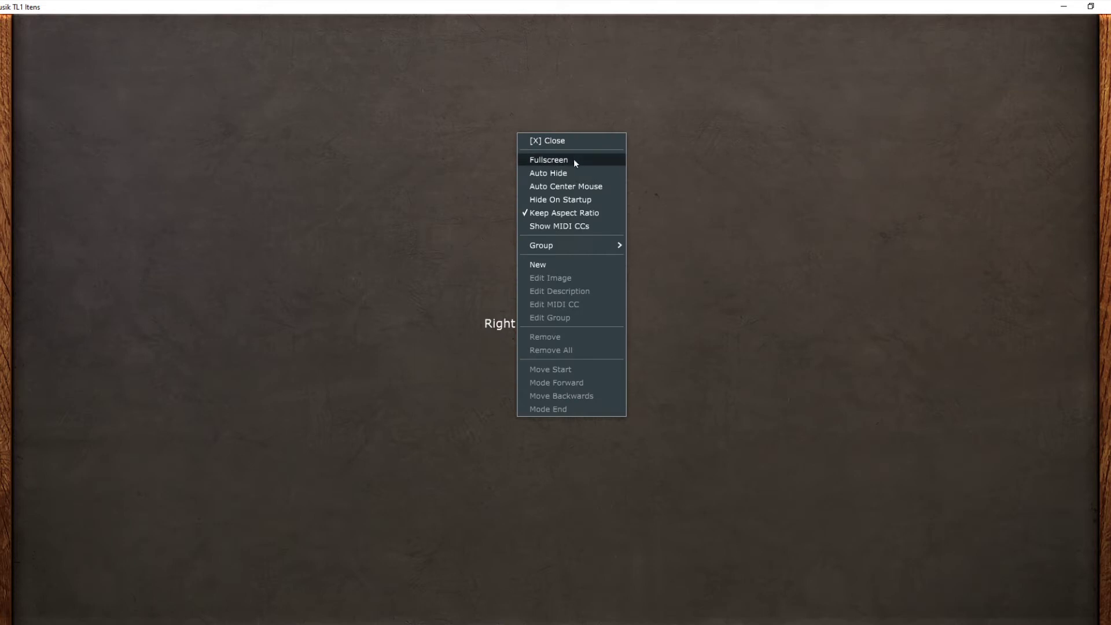
left_click(594, 4)
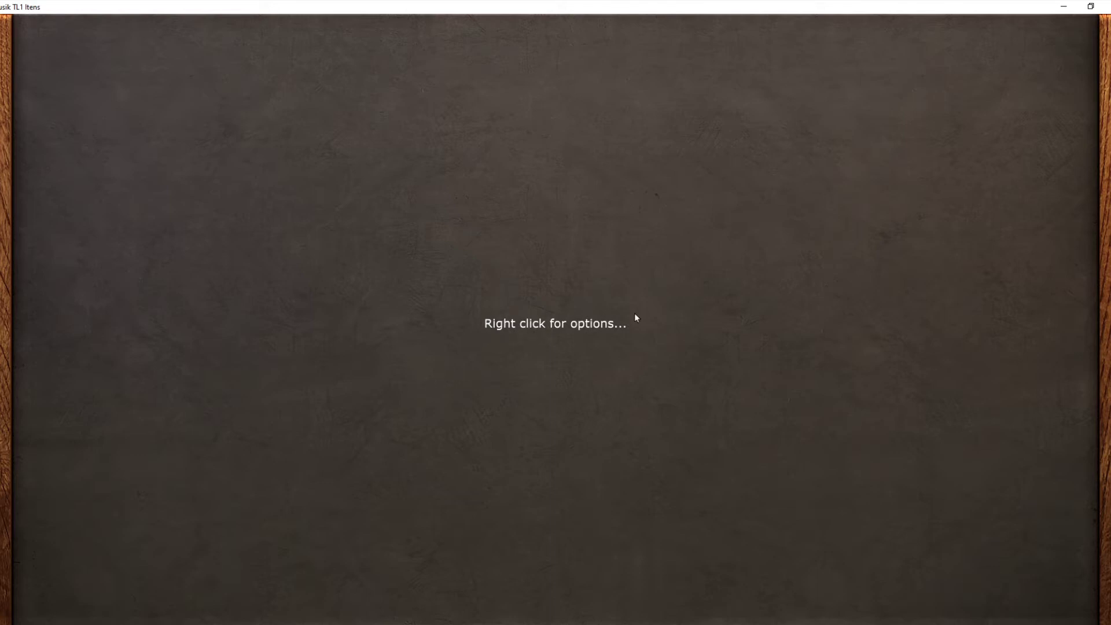
right_click(483, 216)
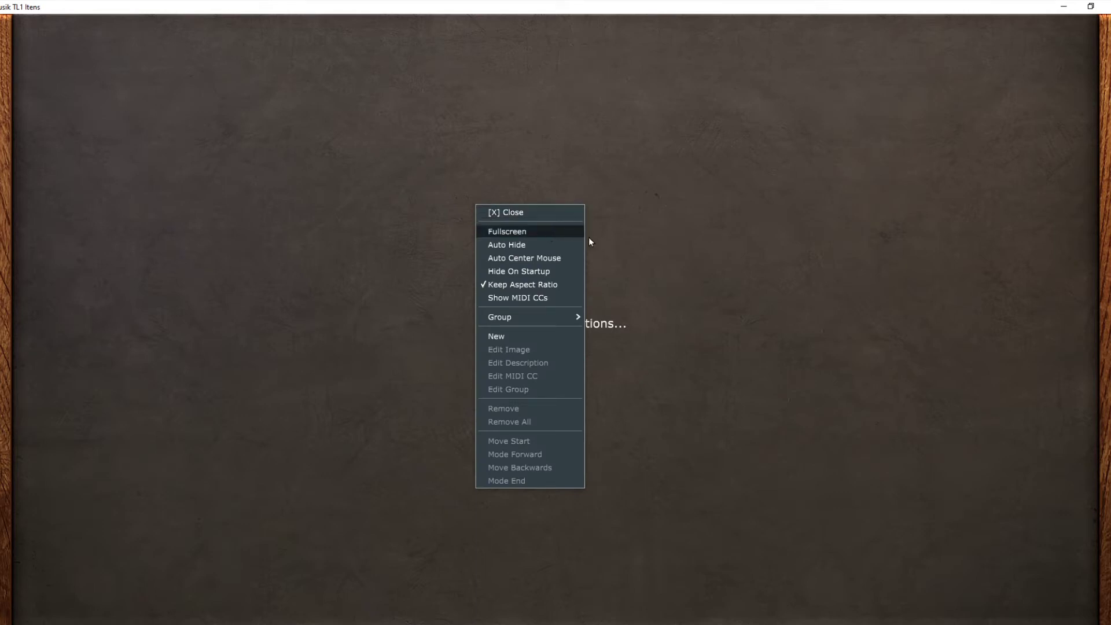
left_click(623, 306)
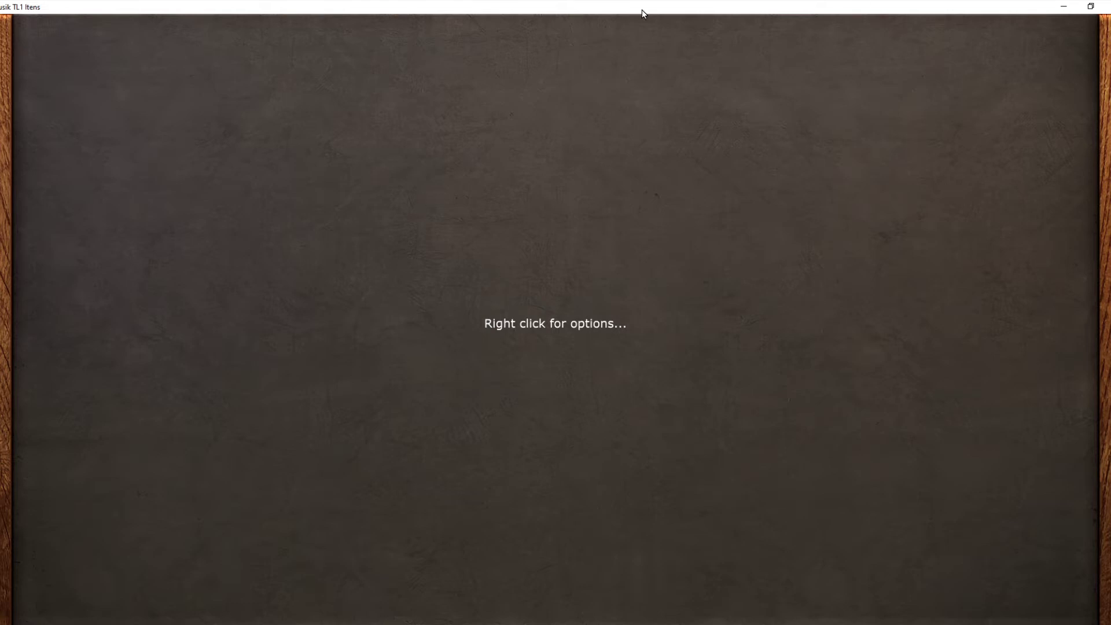
- Examine the item groups offered in the options of the empty Itens window, then dismiss them
right_click(566, 189)
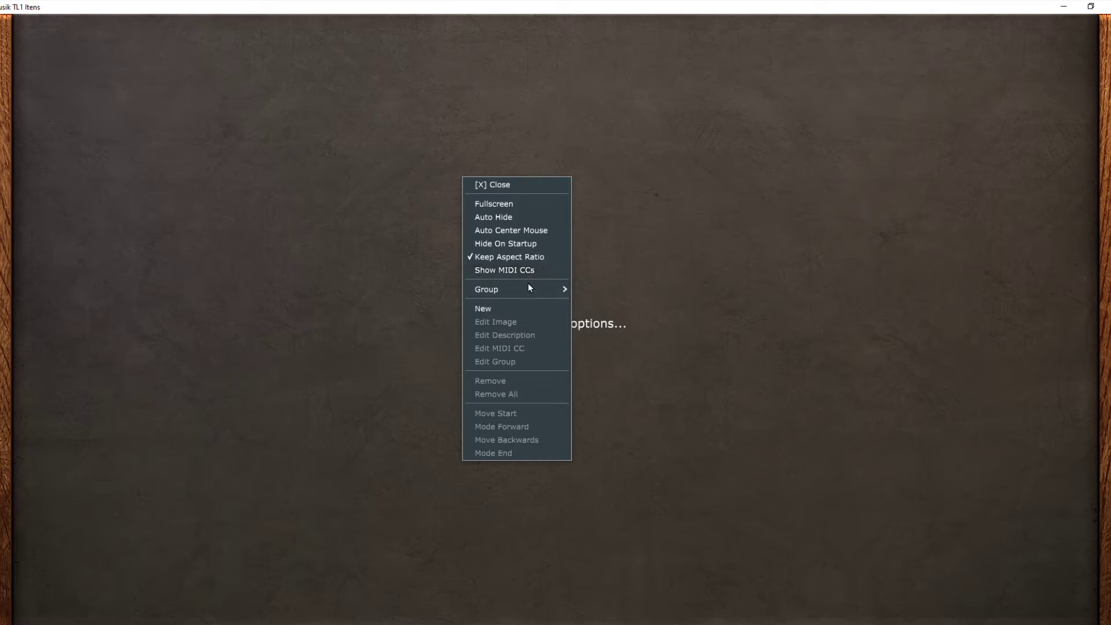
mouse_move(534, 295)
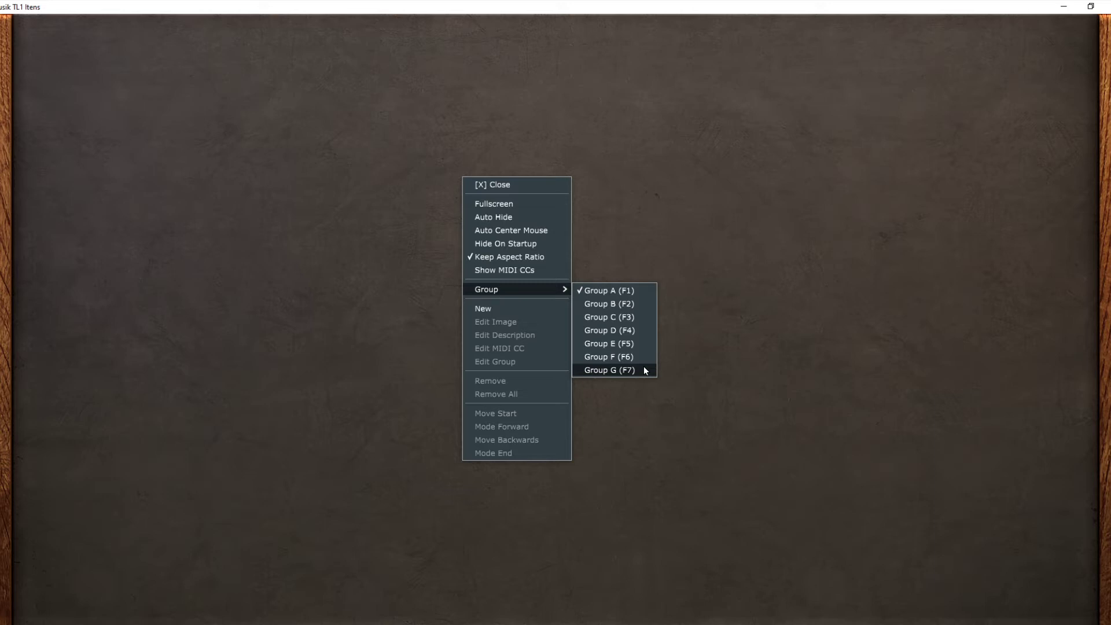
left_click(584, 128)
- Close the empty Itens window and launch Wusik TL1.exe from the Test 2 folder under _Install
left_click(1108, 6)
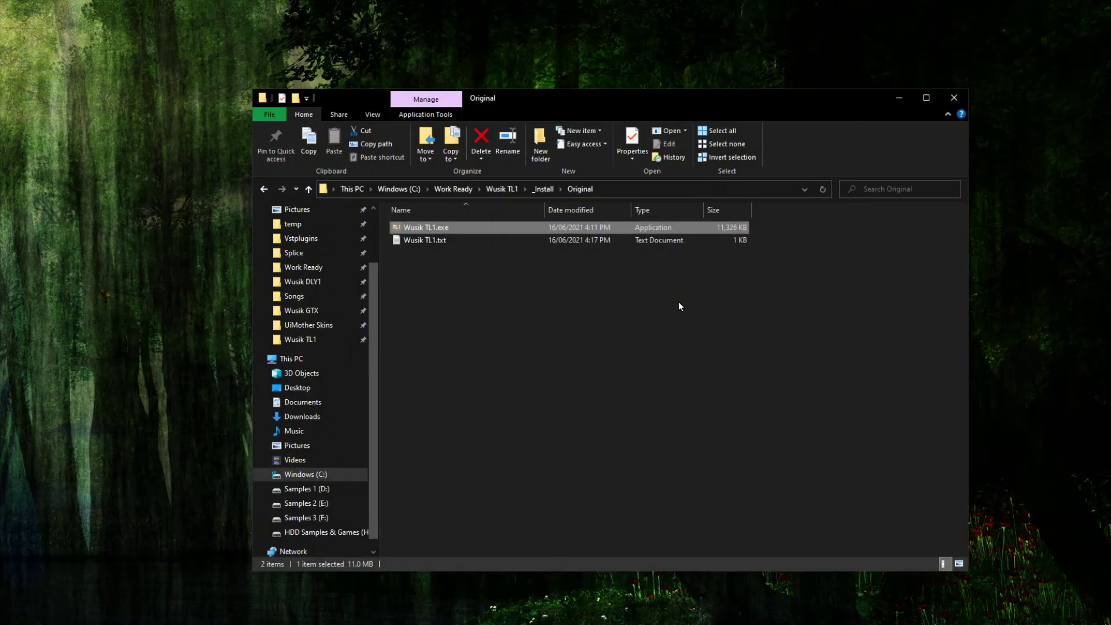
key("BackSpace")
key("Down")
key("Down")
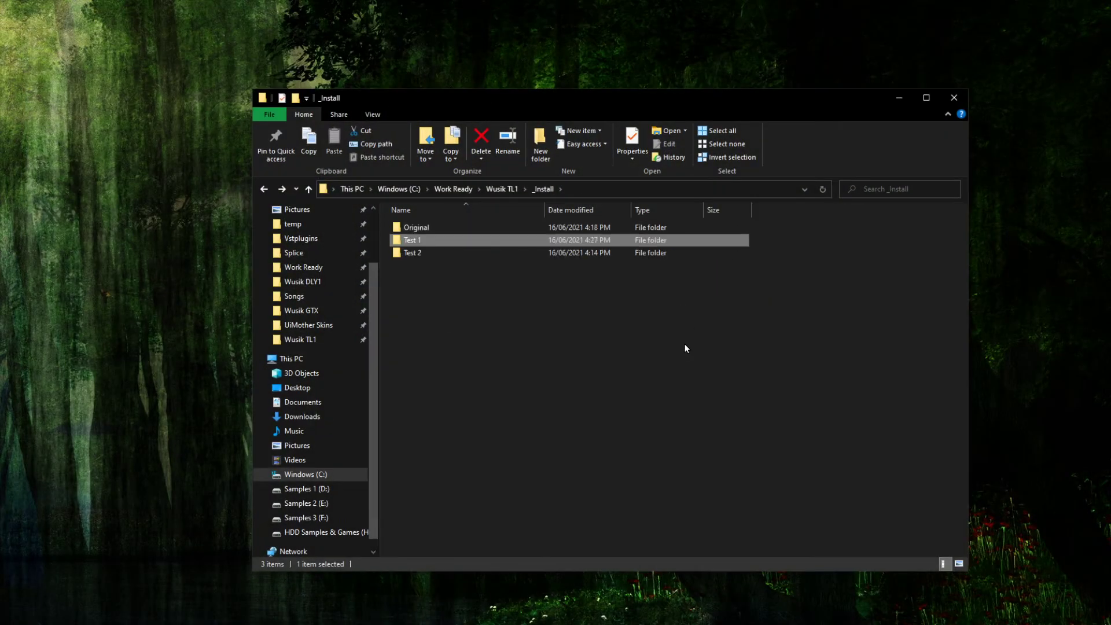
key("Return")
key("Down")
key("Down")
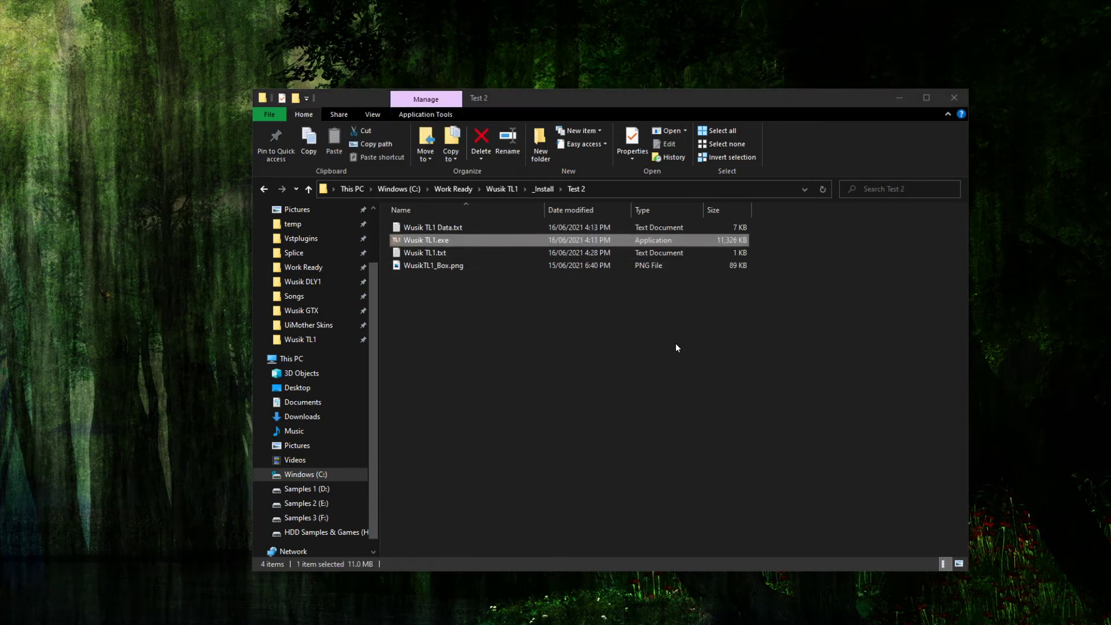
key("Return")
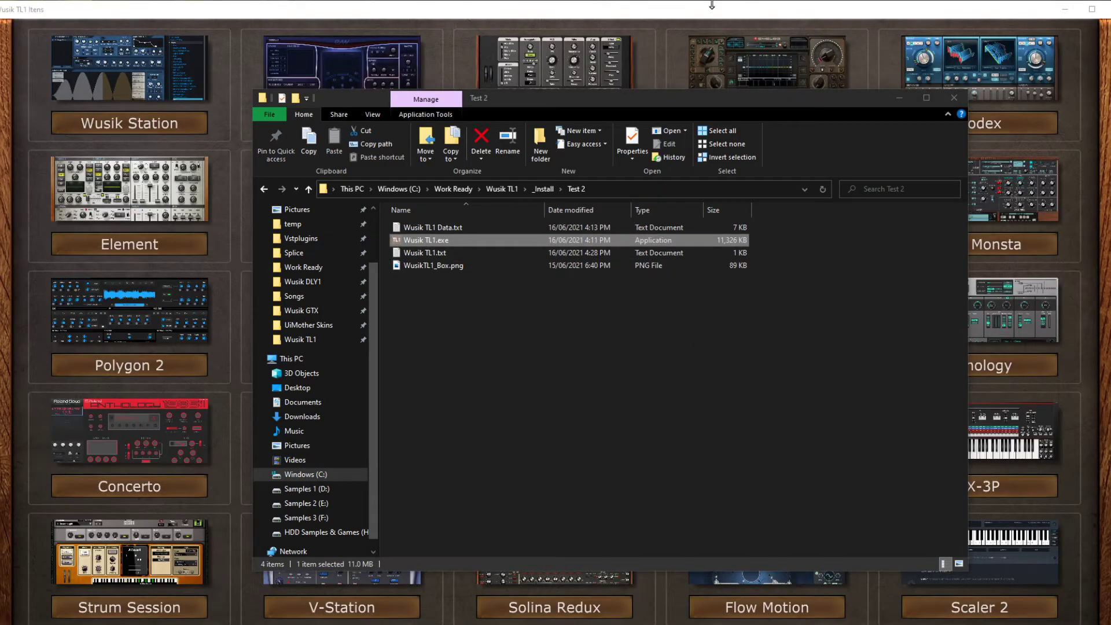
- Browse the item groups in the Wusik TL1 Itens window, going back and forth between the instrument and effect pages
scroll(745, 219, "down", 2)
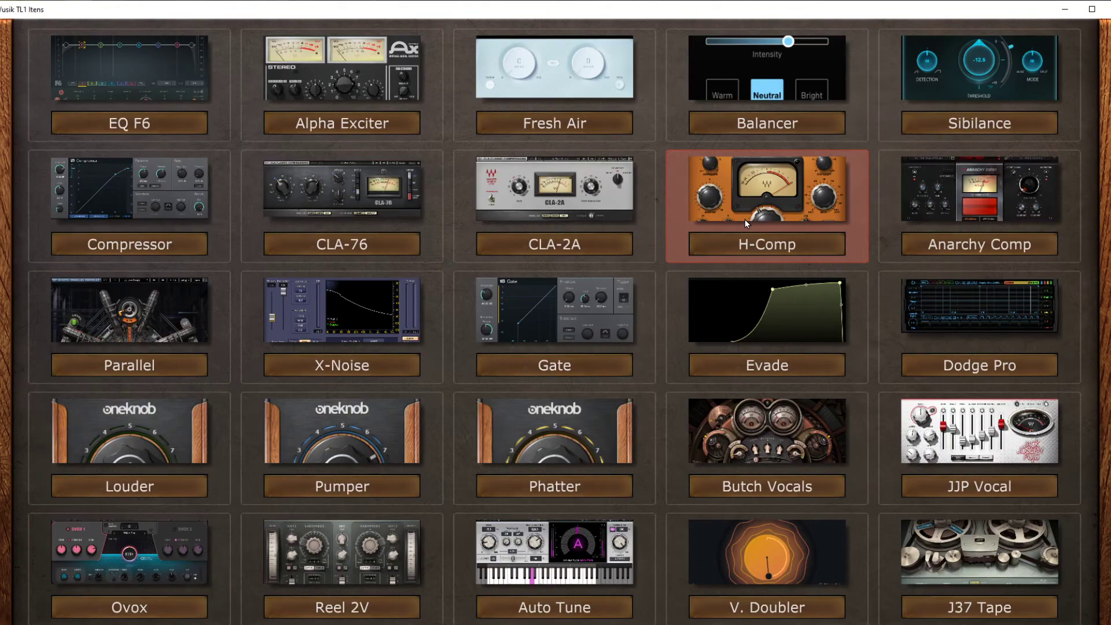
scroll(745, 220, "up", 2)
scroll(745, 220, "down", 2)
scroll(703, 223, "up", 2)
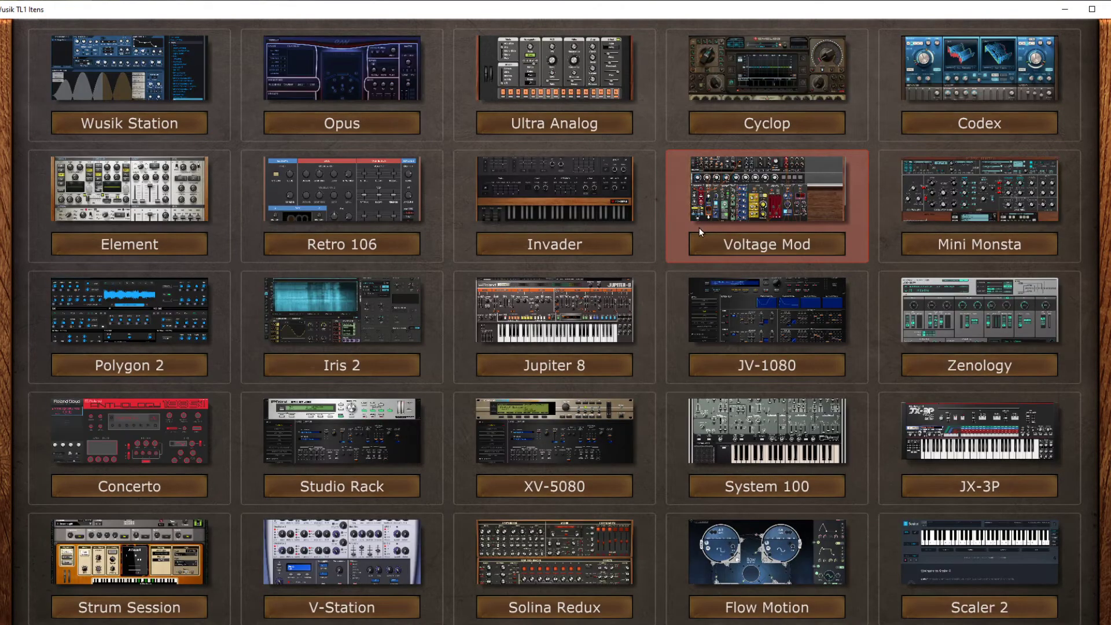
scroll(698, 232, "down", 2)
scroll(698, 232, "up", 2)
scroll(698, 232, "down", 2)
scroll(698, 232, "up", 1)
scroll(697, 228, "up", 1)
scroll(697, 229, "down", 2)
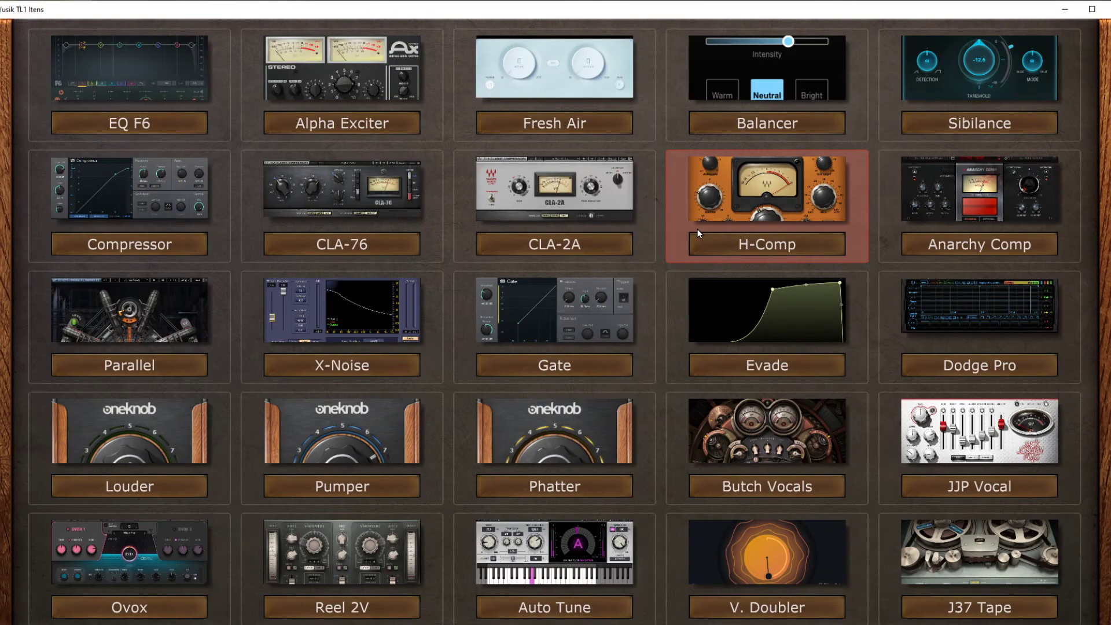
scroll(697, 228, "up", 2)
scroll(697, 228, "down", 1)
scroll(697, 231, "up", 1)
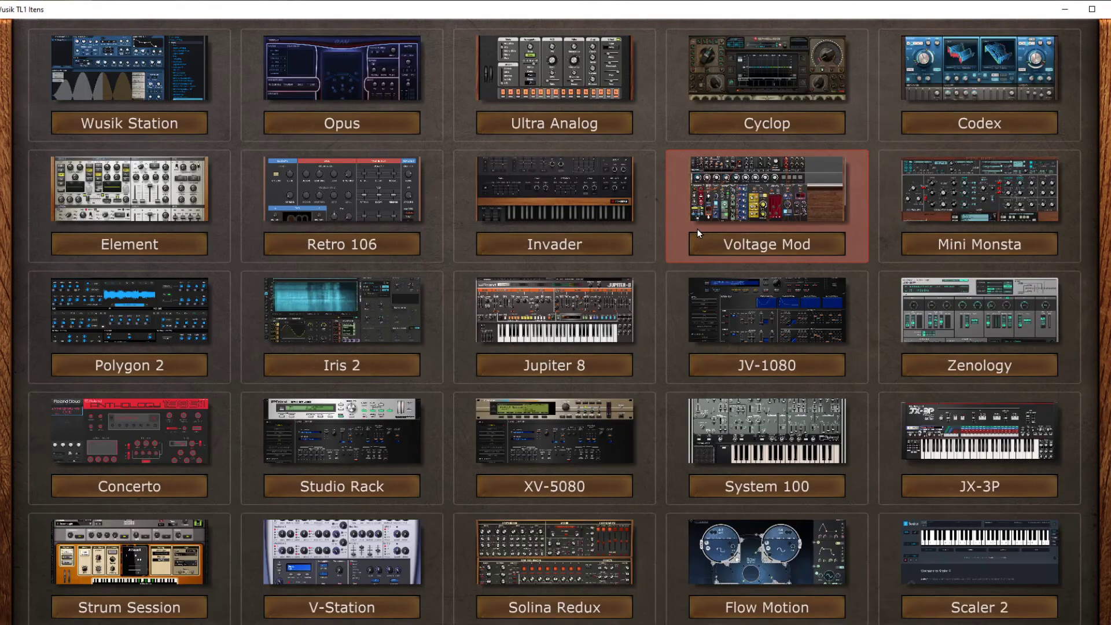
scroll(698, 231, "down", 1)
scroll(698, 233, "down", 1)
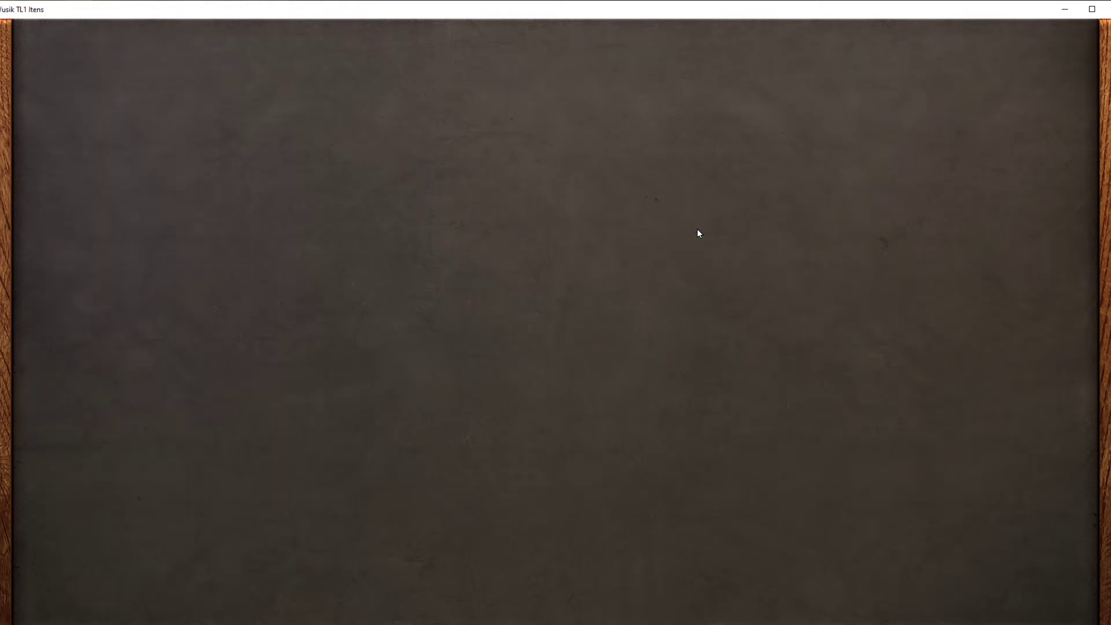
scroll(697, 228, "up", 2)
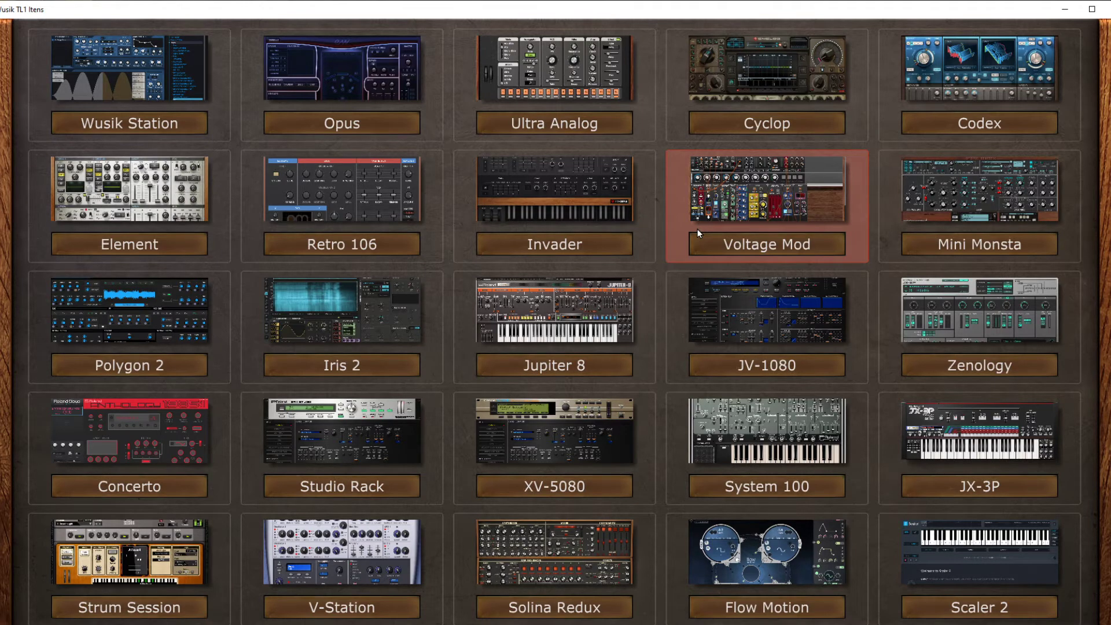
scroll(697, 228, "down", 2)
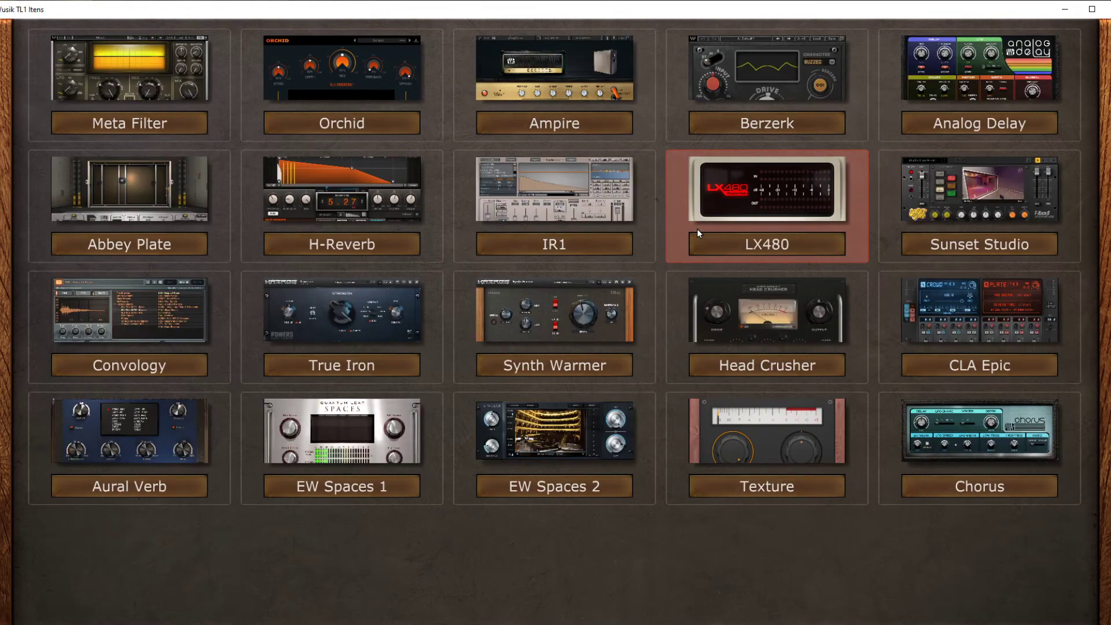
scroll(697, 228, "up", 2)
scroll(697, 228, "down", 1)
scroll(697, 228, "up", 1)
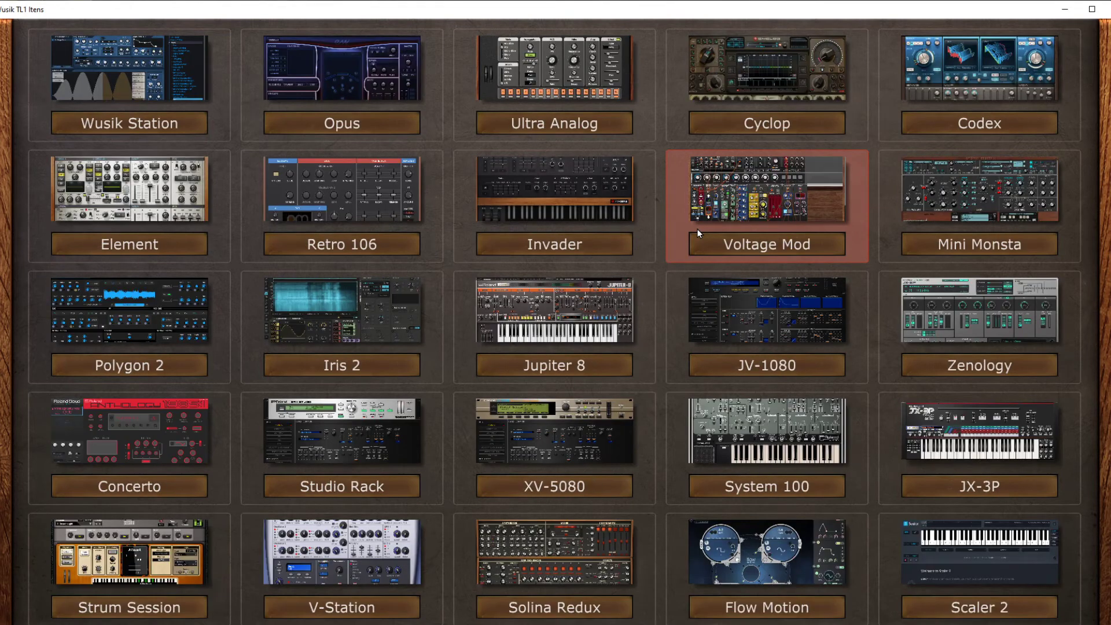
scroll(697, 228, "down", 2)
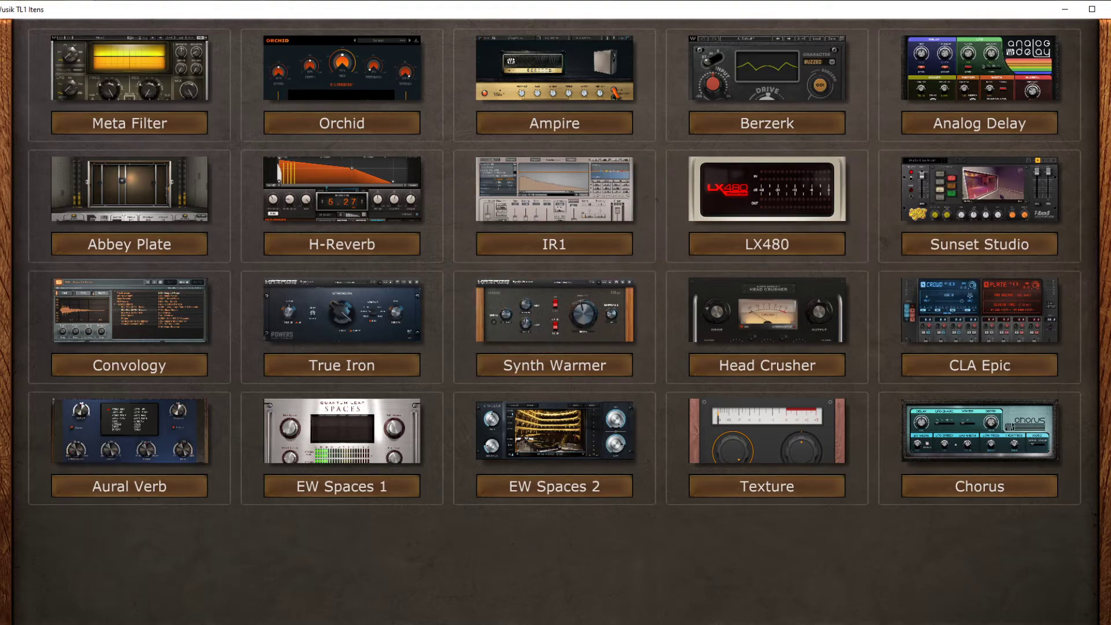
- Switch to File Explorer and open Wusik TL1 Data.txt from the Test 2 folder
key("alt+Tab")
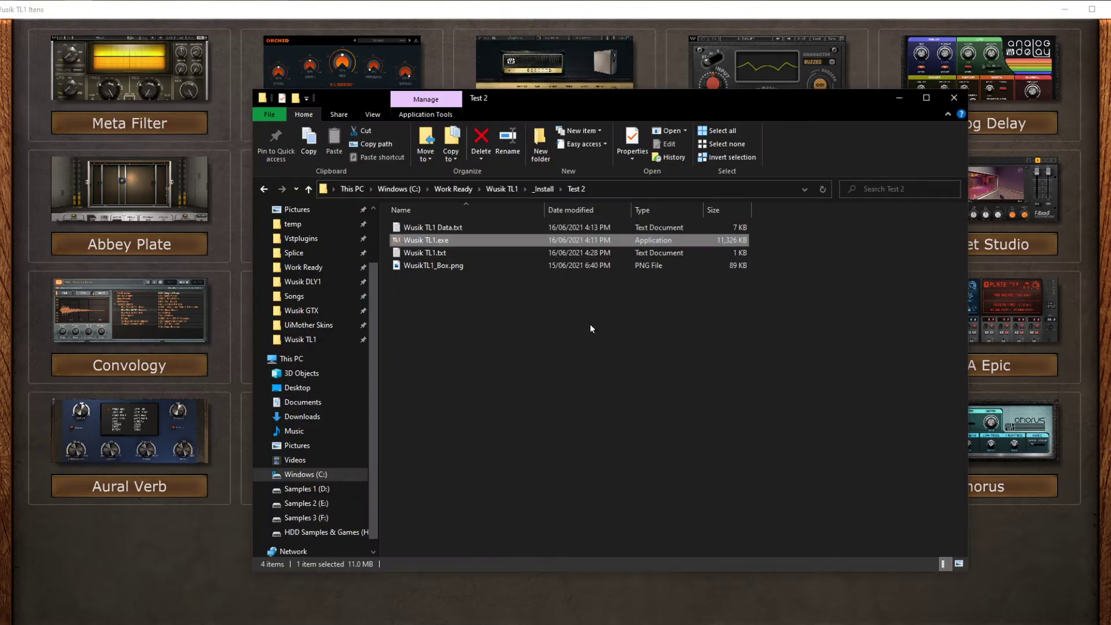
key("Up")
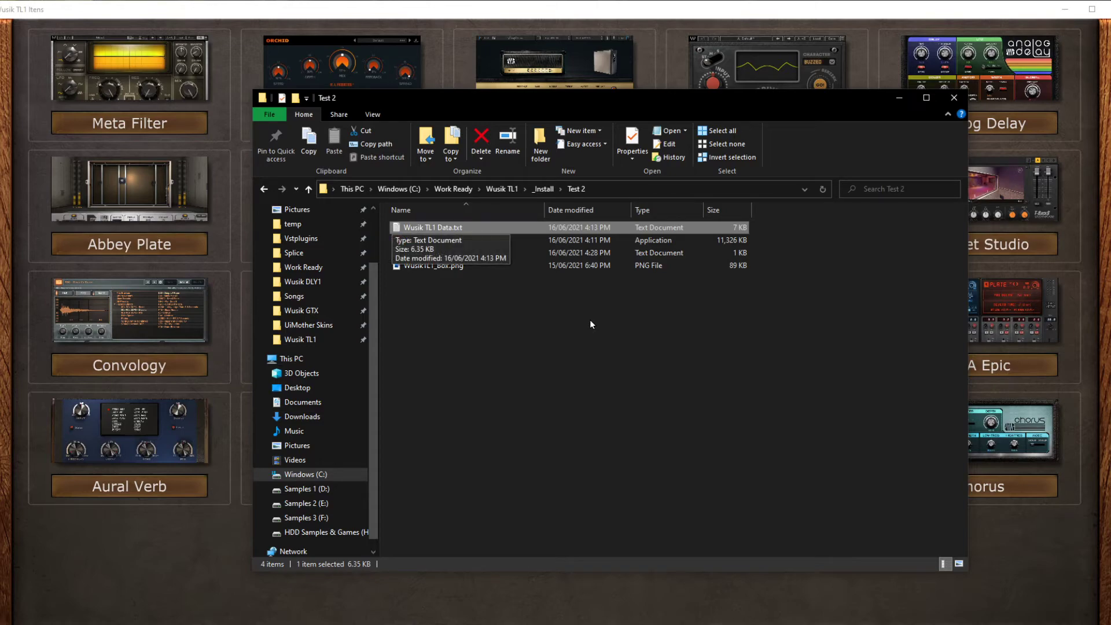
key("Return")
- Examine the window settings and the full list of item entries in Wusik TL1 Data.txt
key("Down")
key("Down")
key("Down")
key("Down")
key("Down")
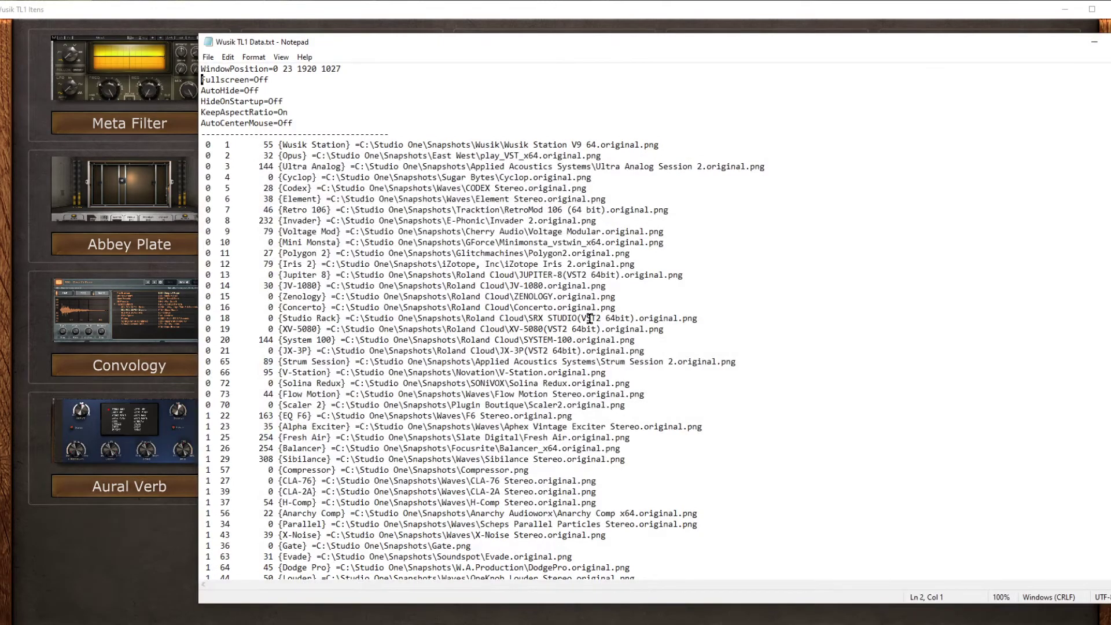
key("Down")
key("Down")
key("Down")
key("Down")
key("Down")
key("Down")
key("Down")
key("Down")
scroll(589, 270, "down", 10)
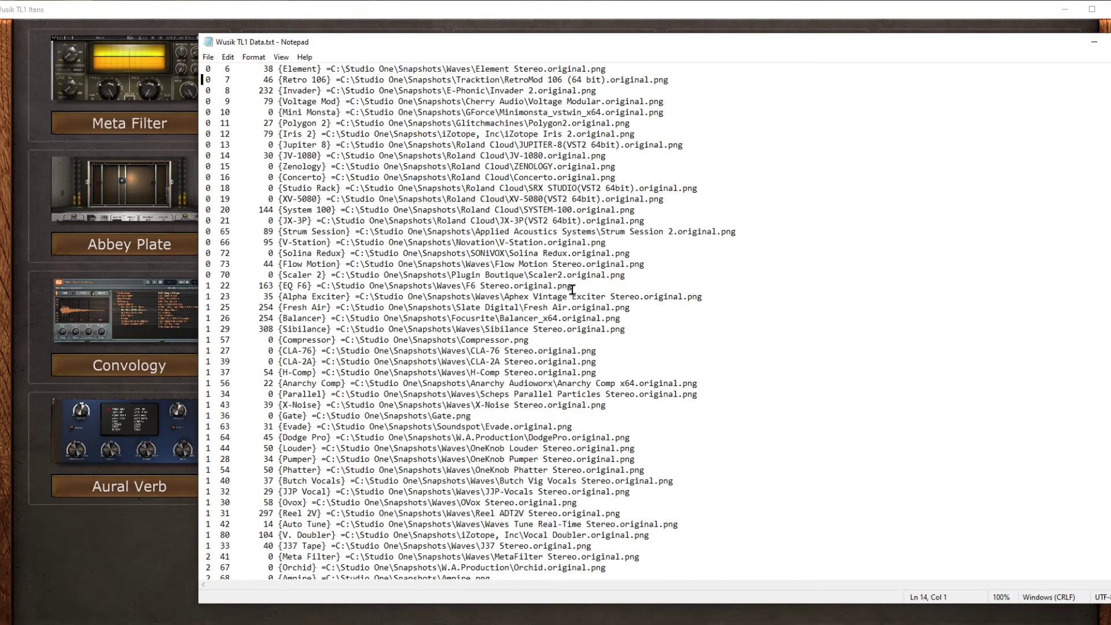
scroll(587, 417, "up", 10)
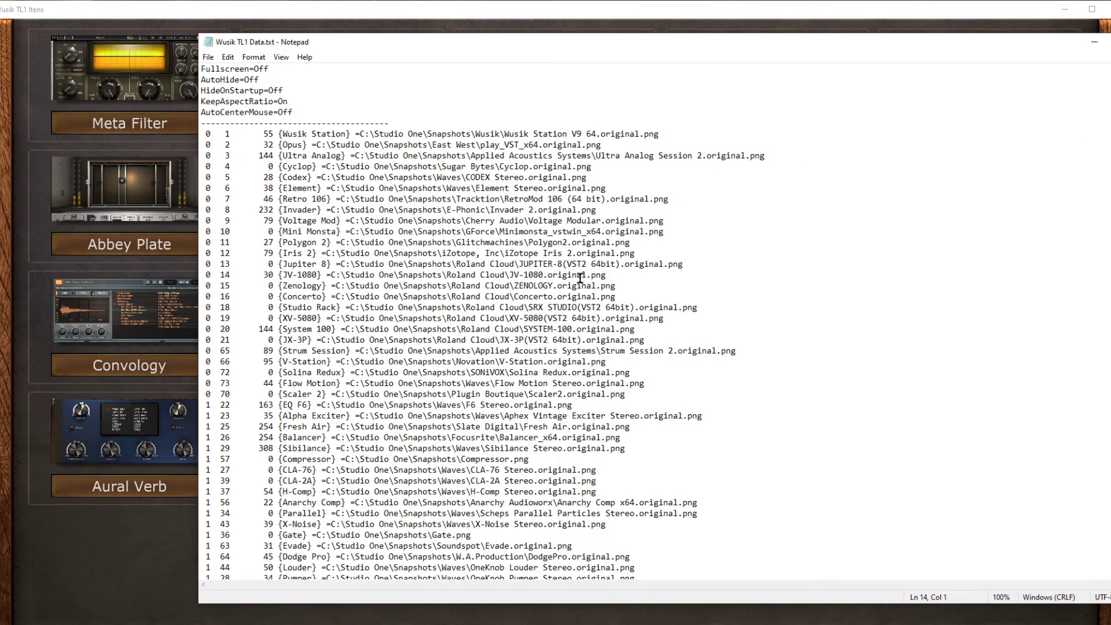
scroll(614, 292, "down", 10)
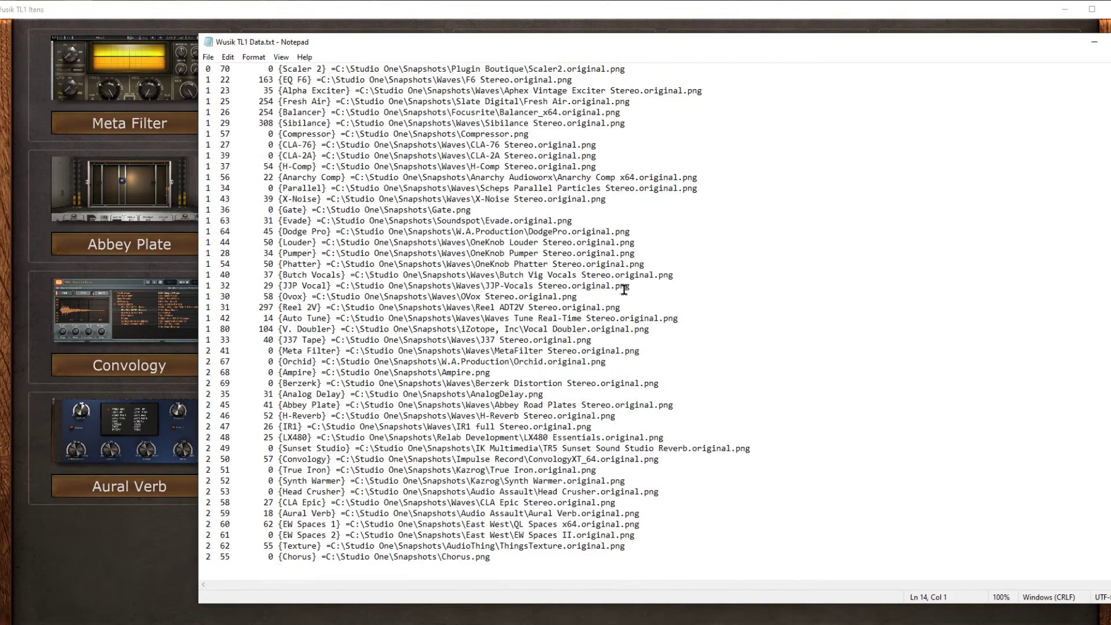
scroll(621, 289, "up", 10)
scroll(622, 289, "up", 1)
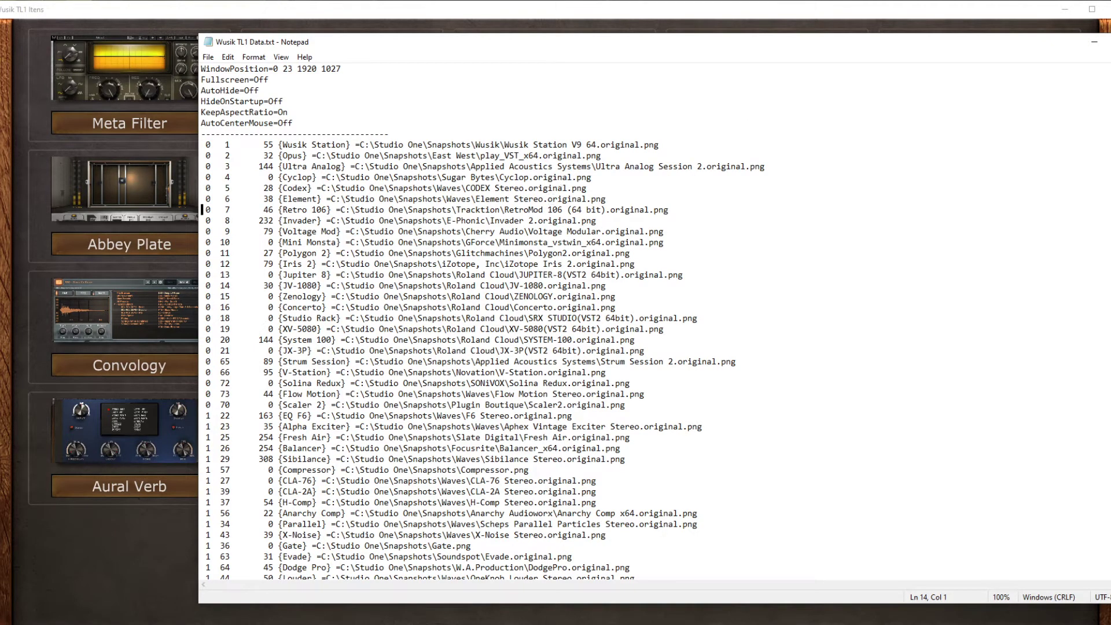
- Highlight the second-column number in the Wusik Station entry of the data file
key("Up")
key("Up")
key("Up")
key("Up")
key("Up")
key("Up")
key("Right")
key("Right")
key("Right")
key("shift+Right")
key("shift+Right")
key("shift+Right")
- Highlight the third-column value in the Wusik Station entry
key("Right")
key("shift+Right")
key("shift+Right")
key("shift+Right")
key("shift+Right")
key("shift+Right")
key("shift+Right")
key("shift+Right")
key("shift+Right")
key("shift+Right")
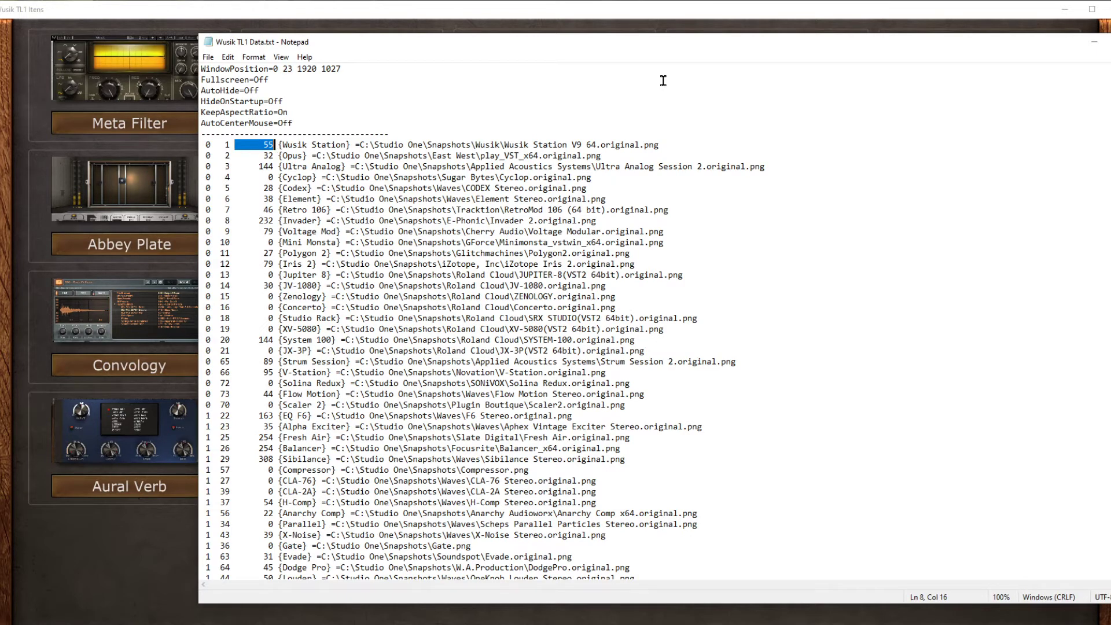
- Highlight the {Wusik Station} description, then the image file path in the same entry
key("Right")
key("ctrl+shift+Right")
key("ctrl+shift+Right")
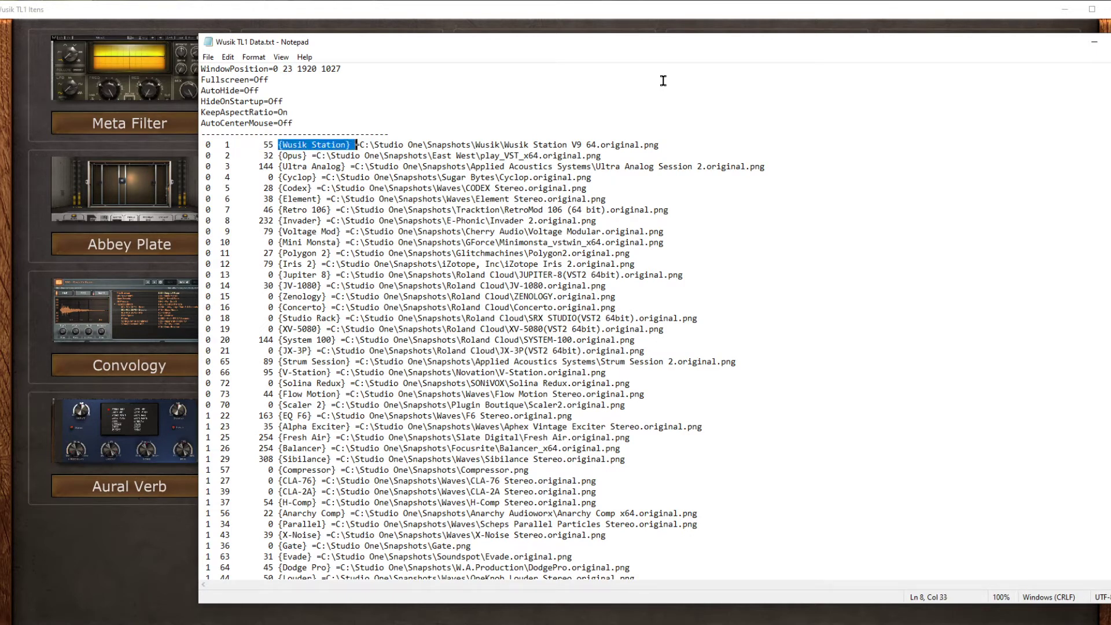
key("shift+Left")
key("Left")
key("Left")
key("Left")
key("Left")
key("Left")
key("Left")
key("Left")
key("Left")
key("Left")
key("Left")
key("Left")
key("Left")
key("Left")
key("Left")
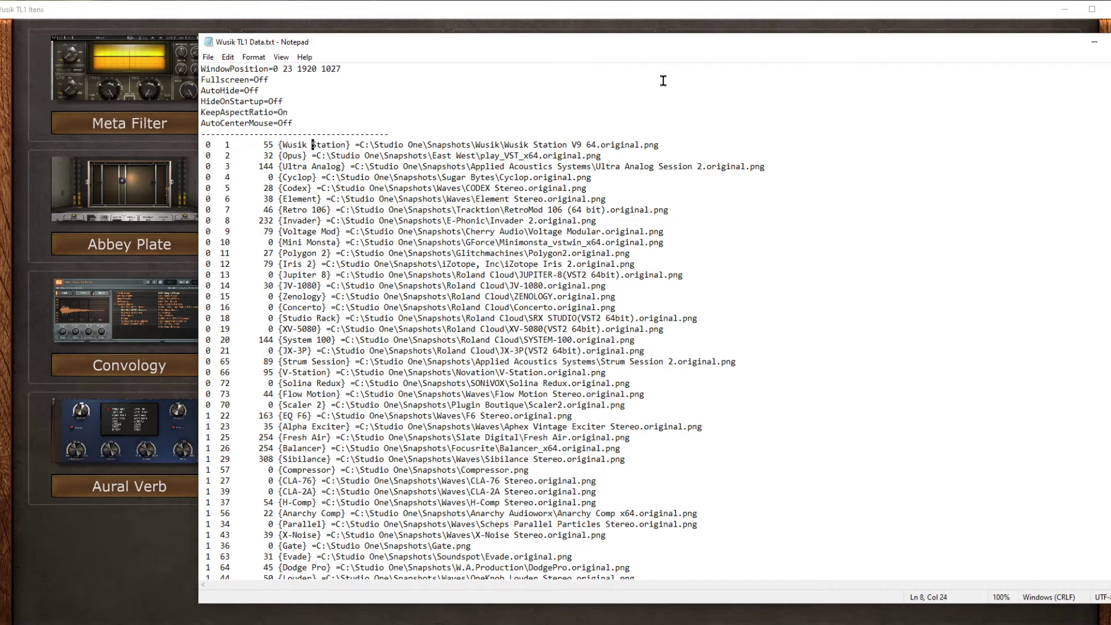
key("Left")
key("ctrl+shift+Right")
key("ctrl+shift+Right")
key("shift+Left")
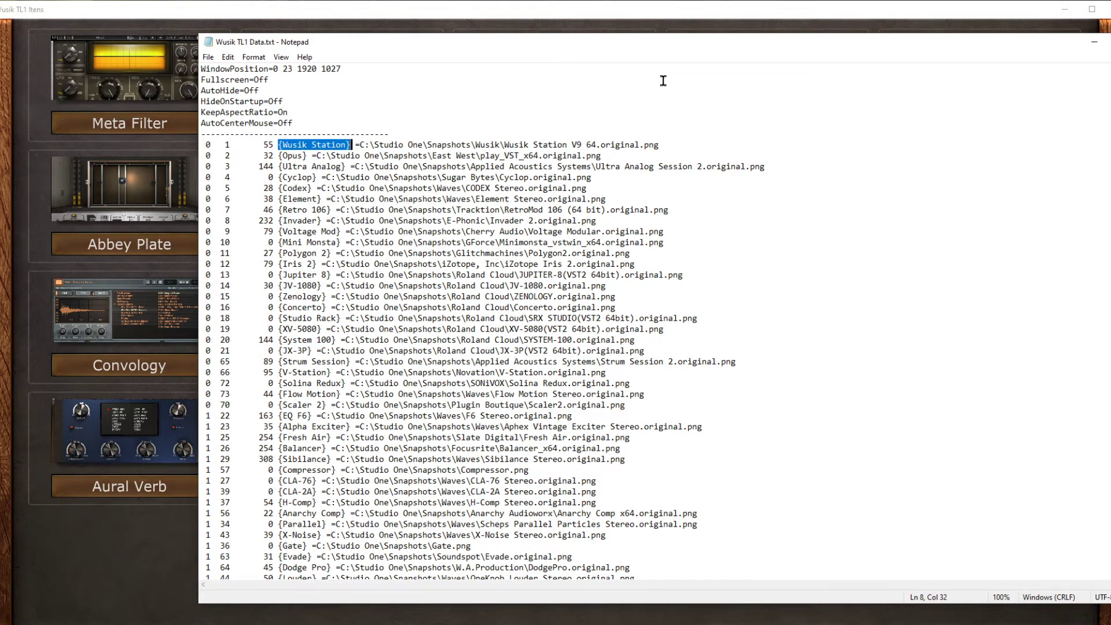
key("Right")
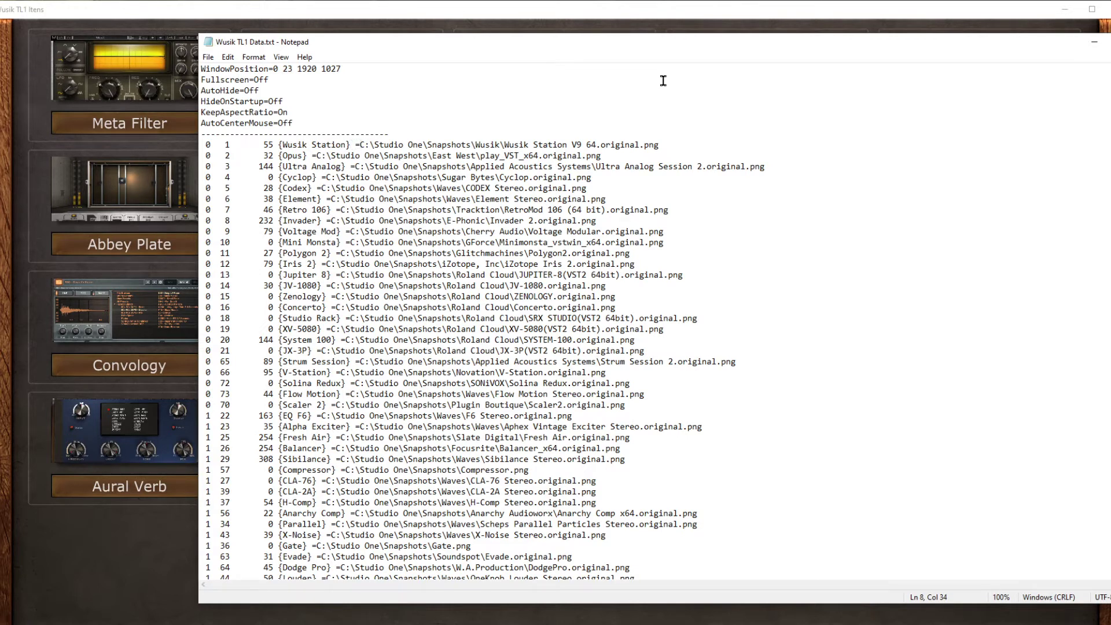
key("shift+End")
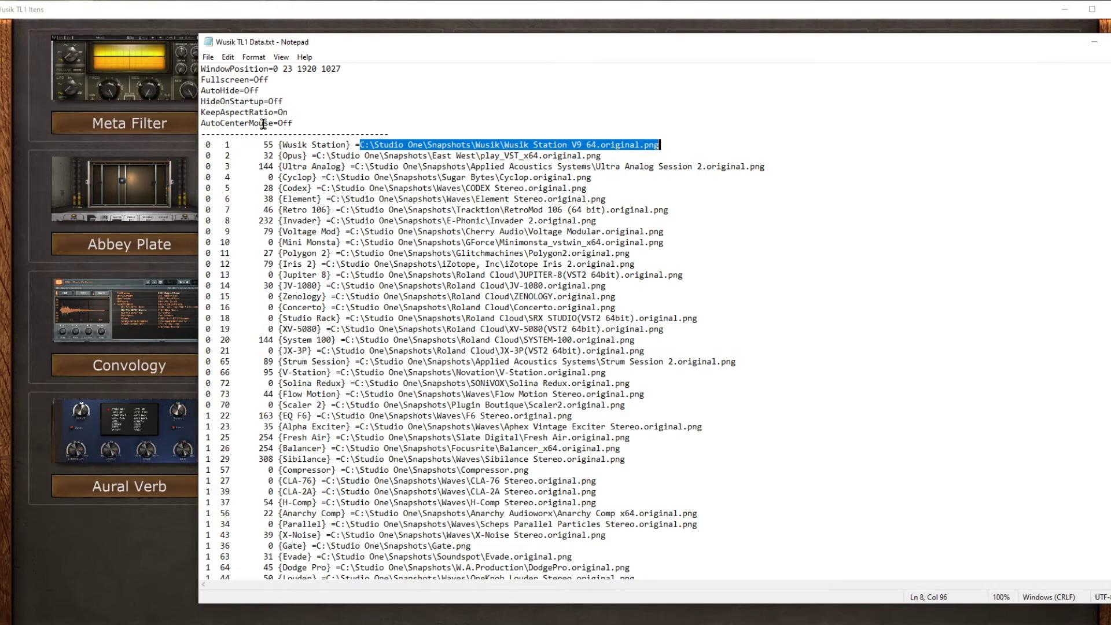
- Review the window option lines at the start of the data file and highlight the WindowPosition line
left_click(311, 125)
key("ctrl+Home")
key("Down")
key("Down")
key("Down")
key("Down")
key("Down")
key("Down")
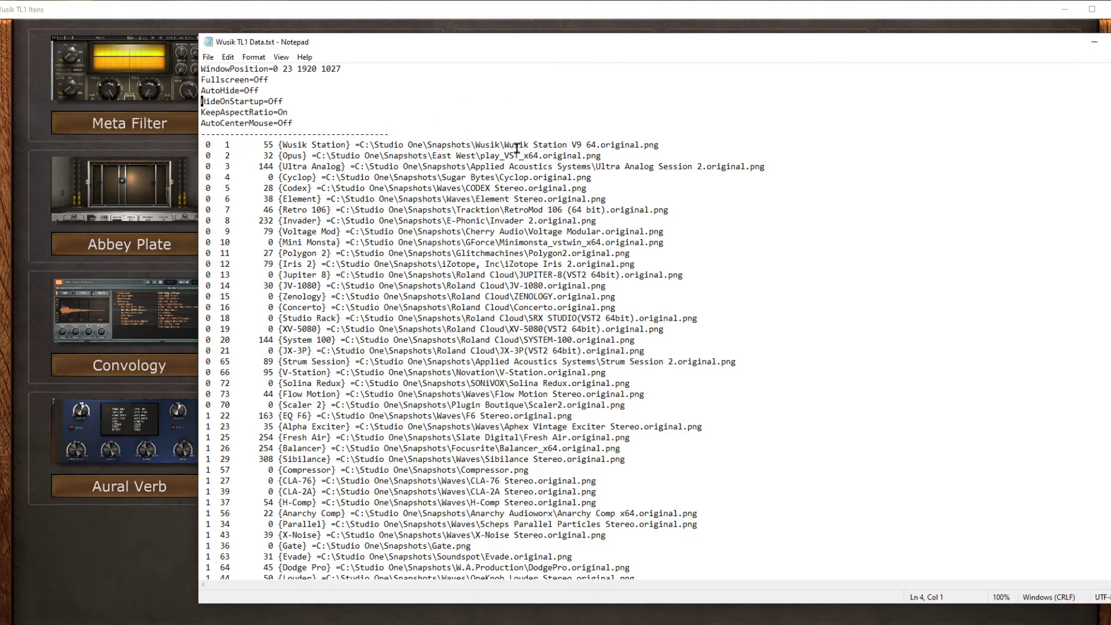
key("Left")
key("Up")
key("Up")
key("Up")
key("Up")
key("Up")
key("Home")
key("Down")
key("Down")
key("Down")
key("Down")
key("Down")
key("ctrl+Home")
key("shift+End")
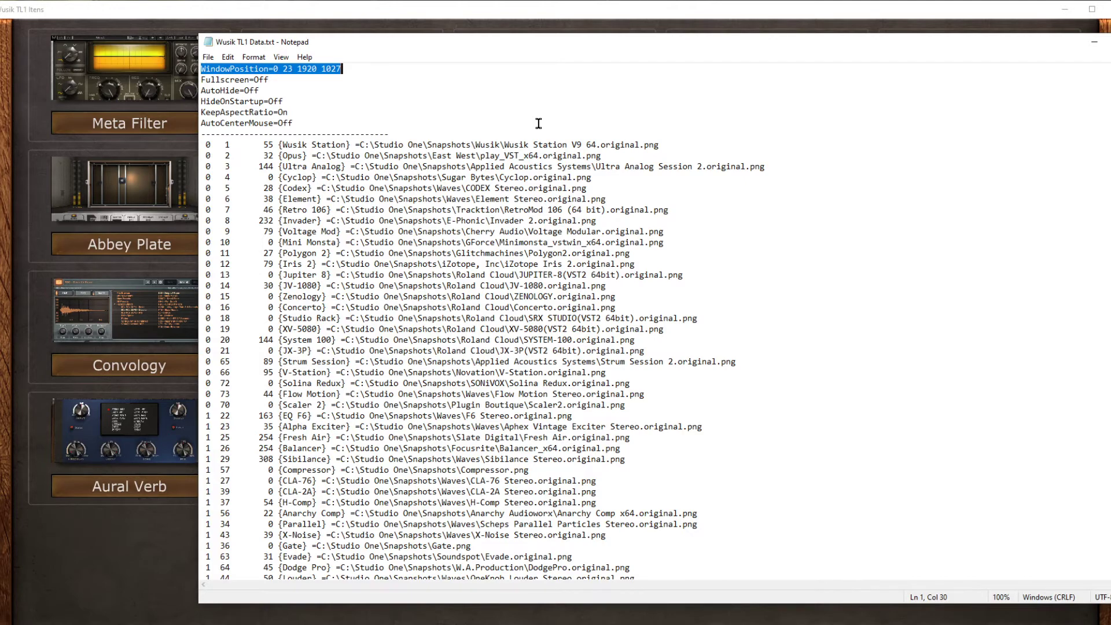
- Close the data file and the Test 2 Itens window, and return File Explorer to the _Install folder
key("alt+F4")
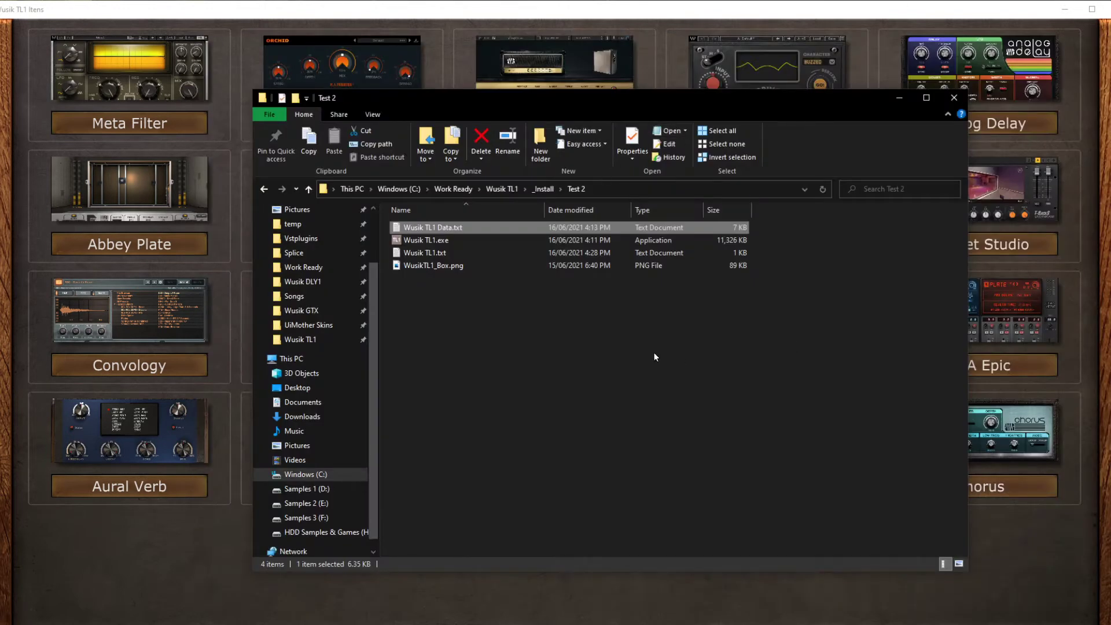
key("BackSpace")
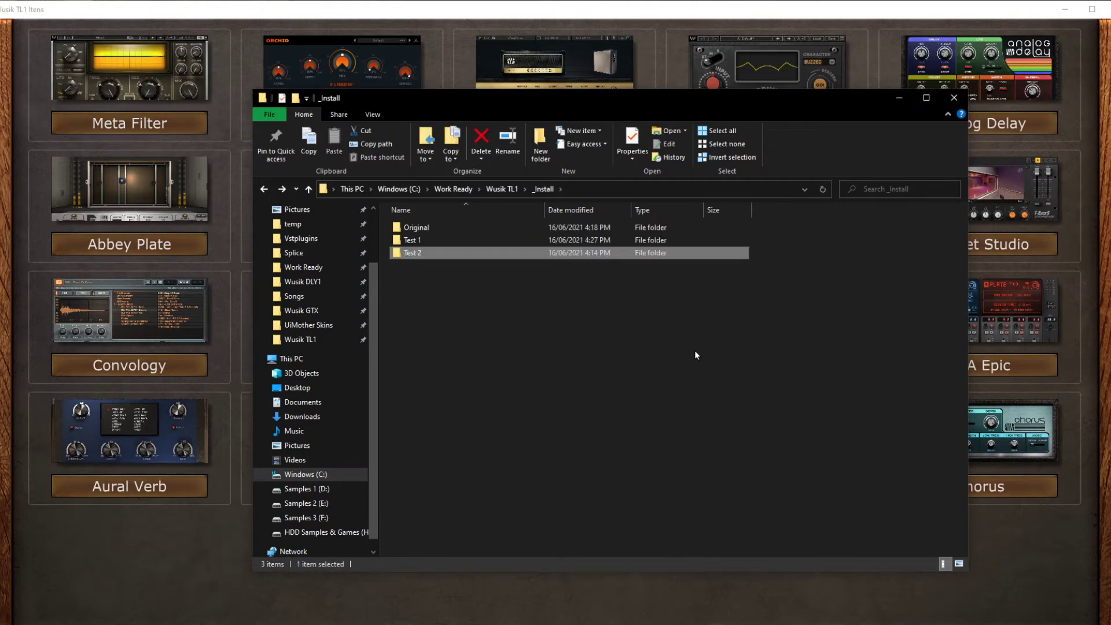
left_click(1108, 7)
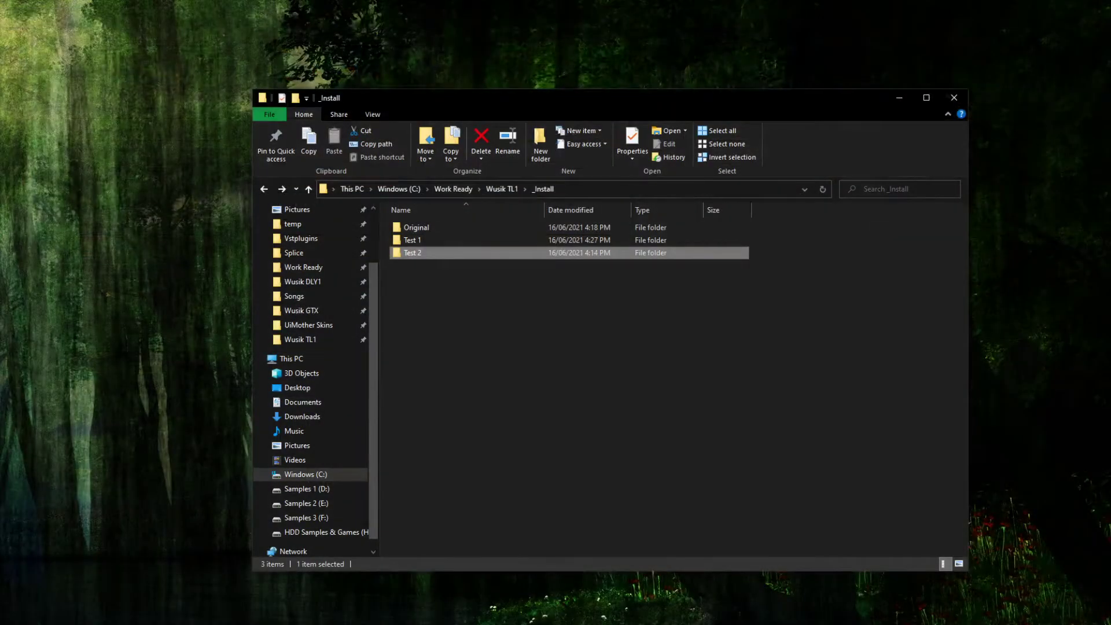
- Launch Wusik TL1.exe from the Original folder
key("Up")
key("Up")
key("Return")
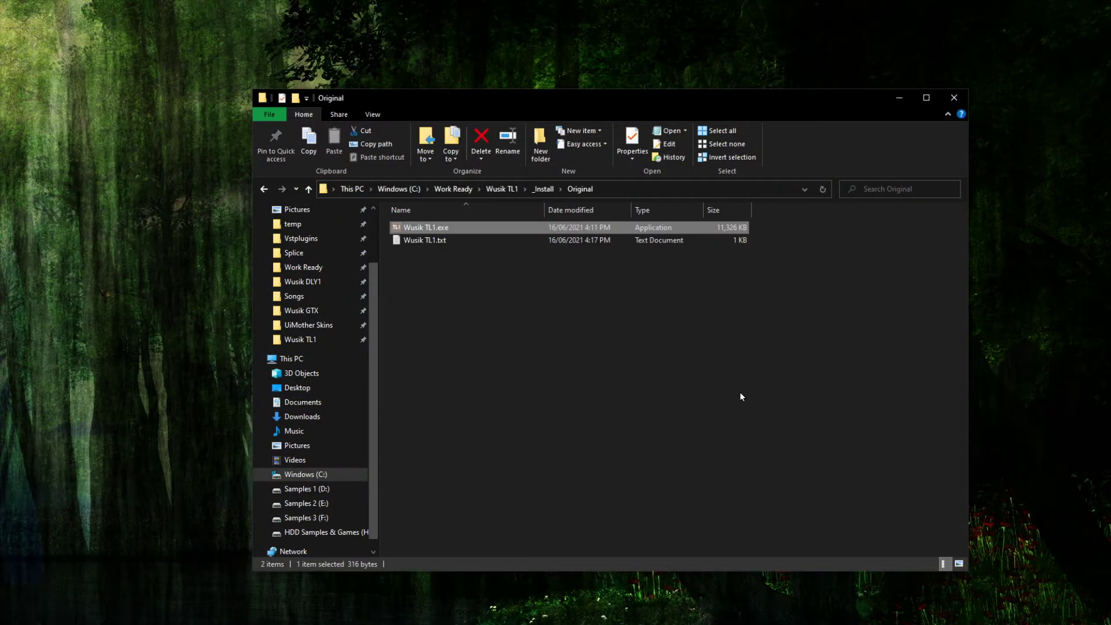
key("Return")
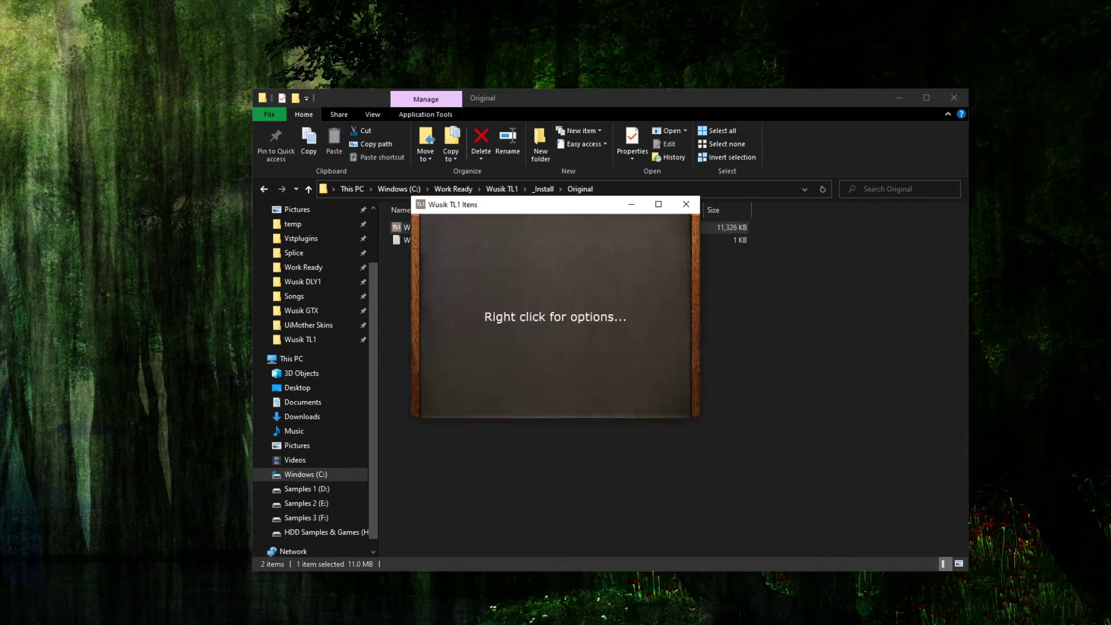
- Move the empty Wusik TL1 Itens window aside and maximize it
left_click(534, 204)
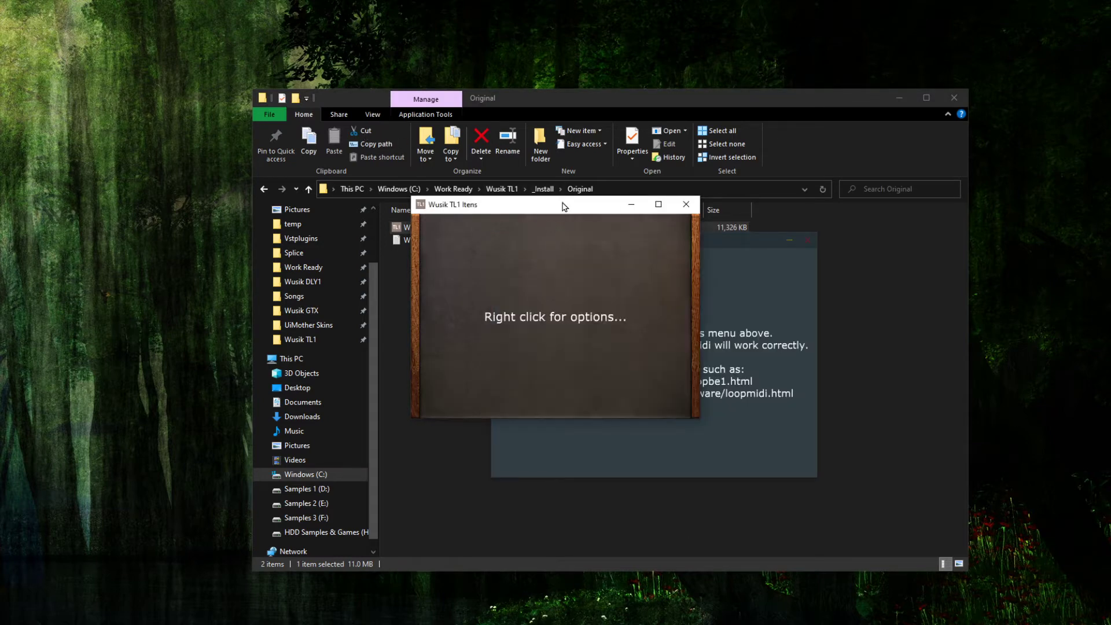
left_click_drag(564, 207, 319, 110)
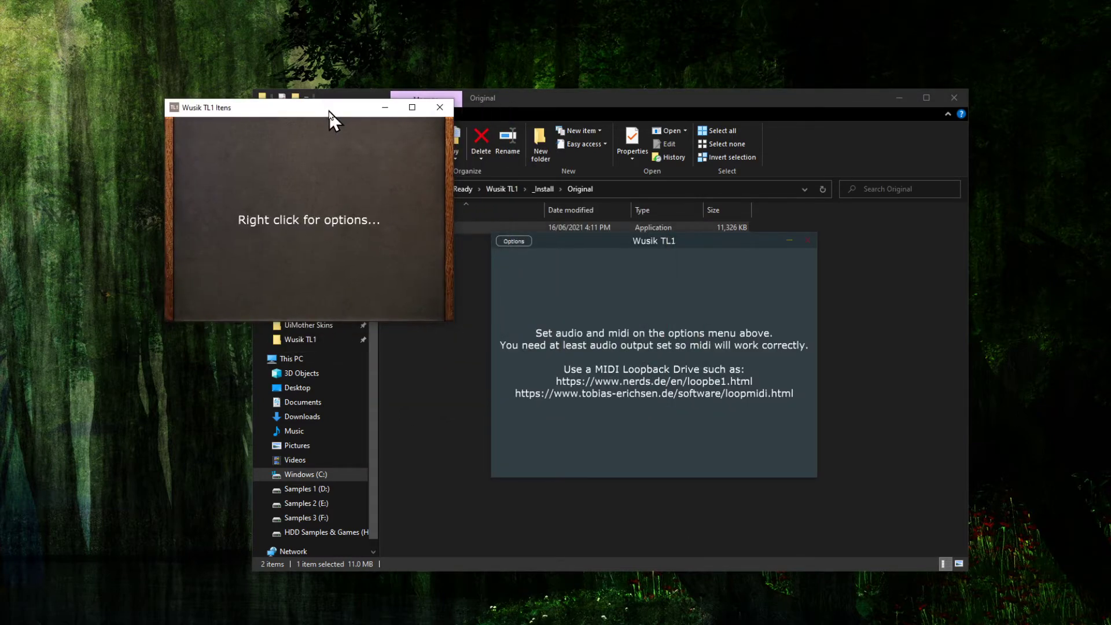
left_click(412, 108)
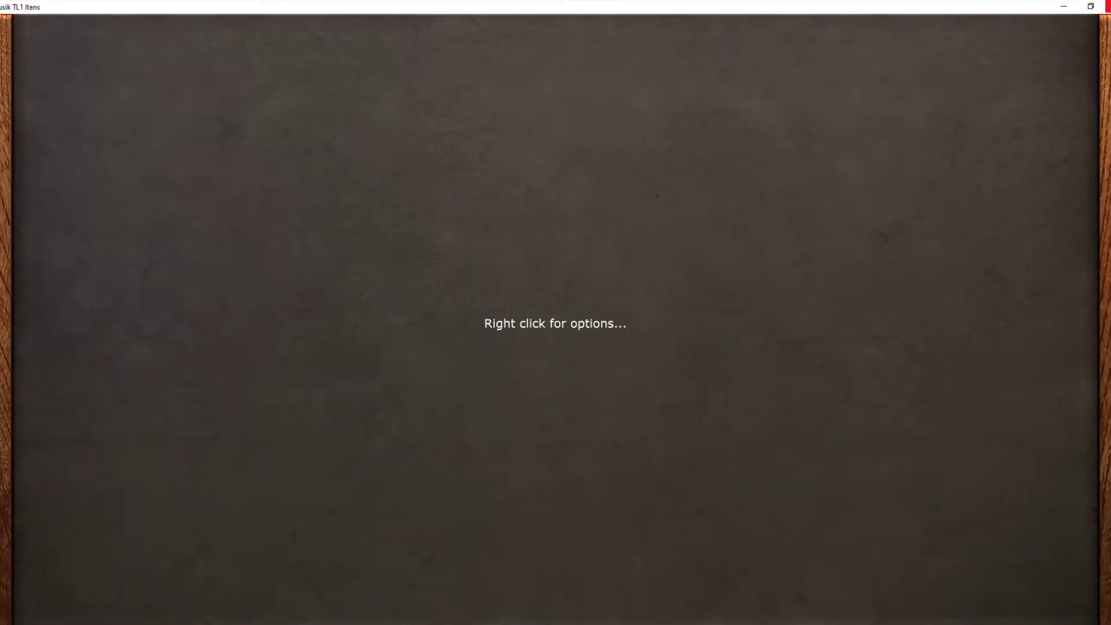
- Start a new item and browse for its background image in the Studio One Snapshots folder
right_click(577, 204)
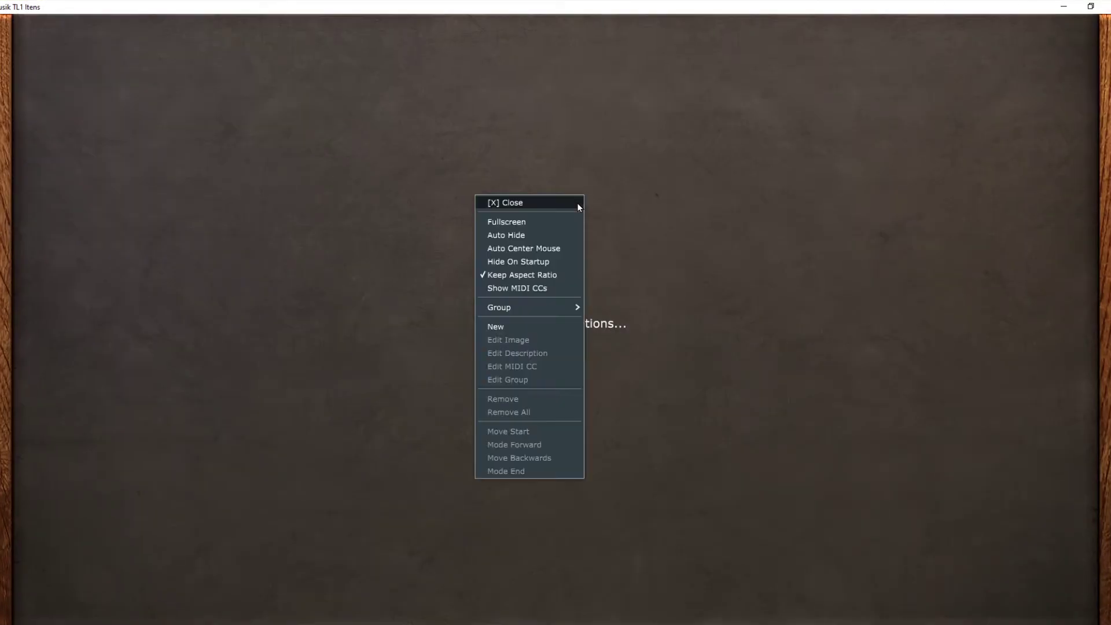
left_click(536, 327)
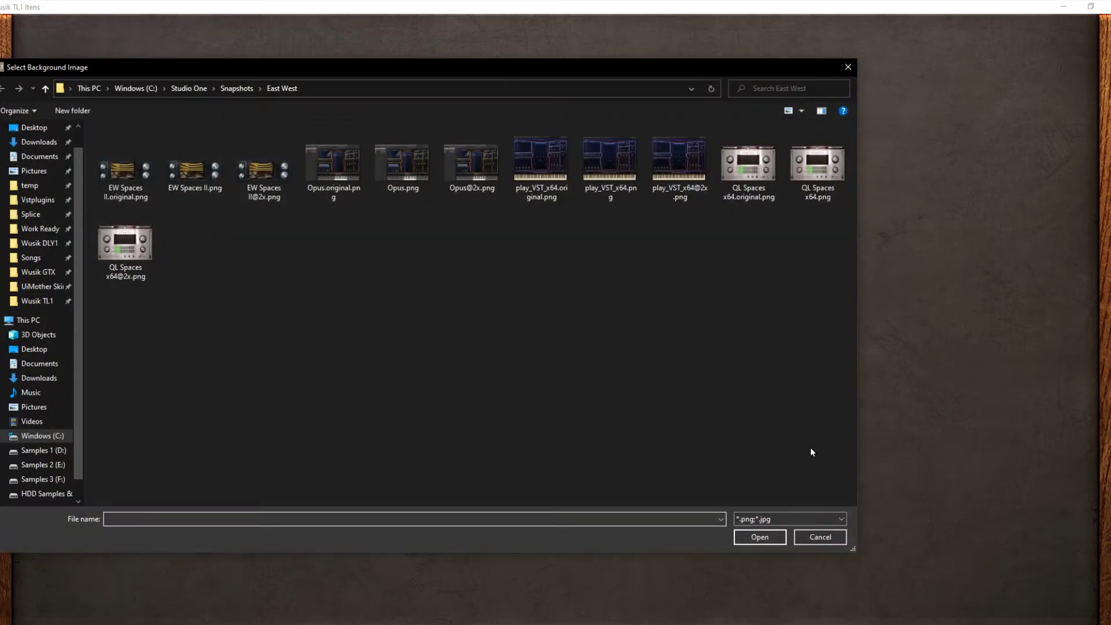
left_click(135, 88)
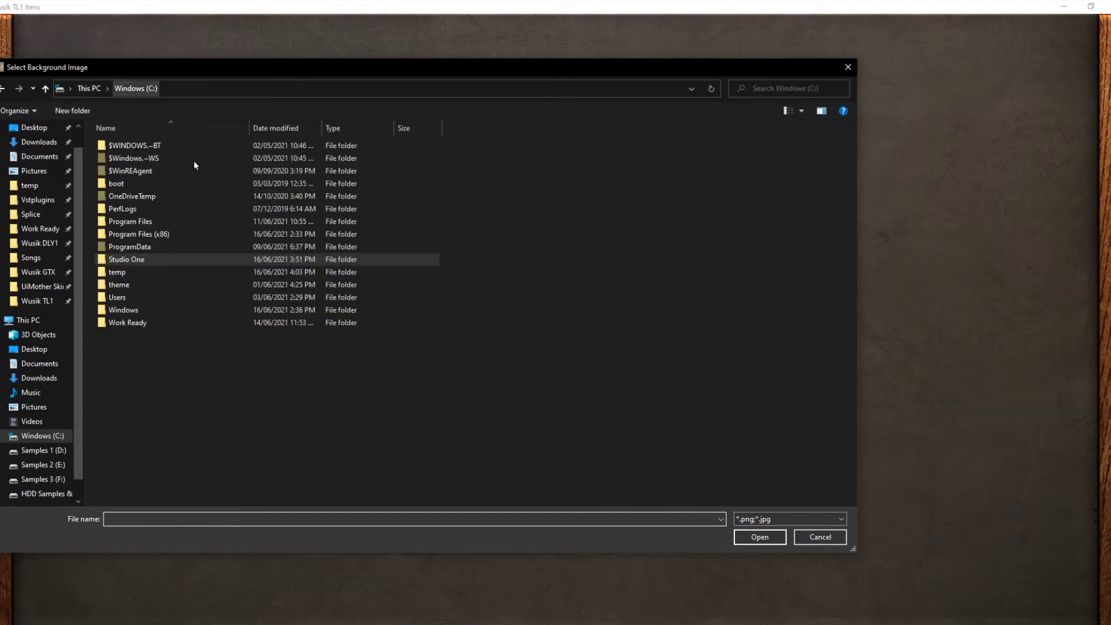
double_click(184, 259)
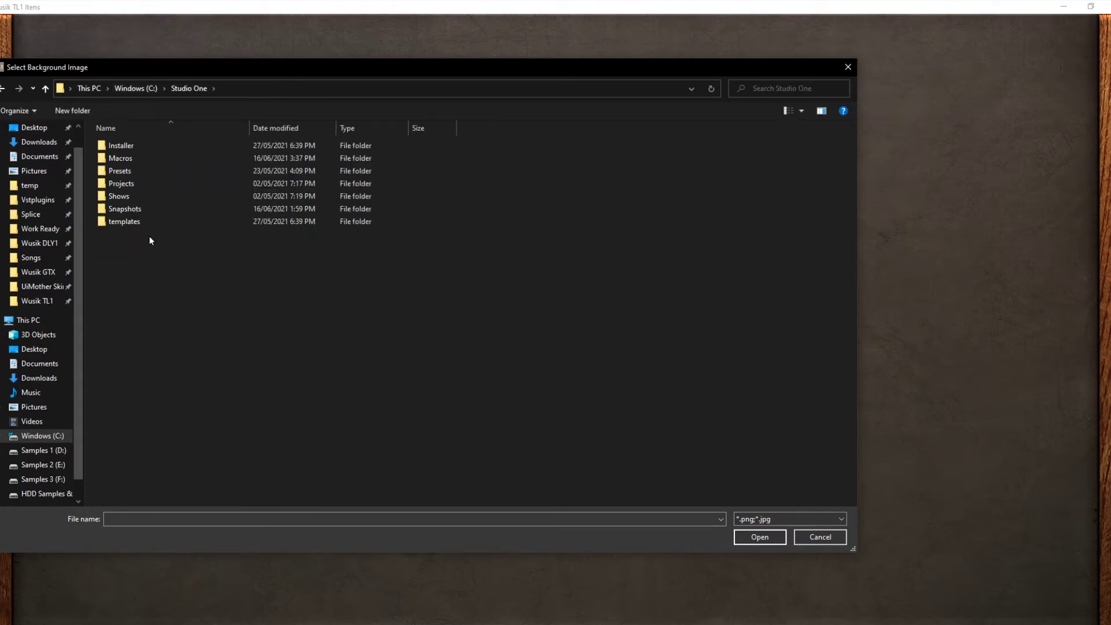
double_click(175, 208)
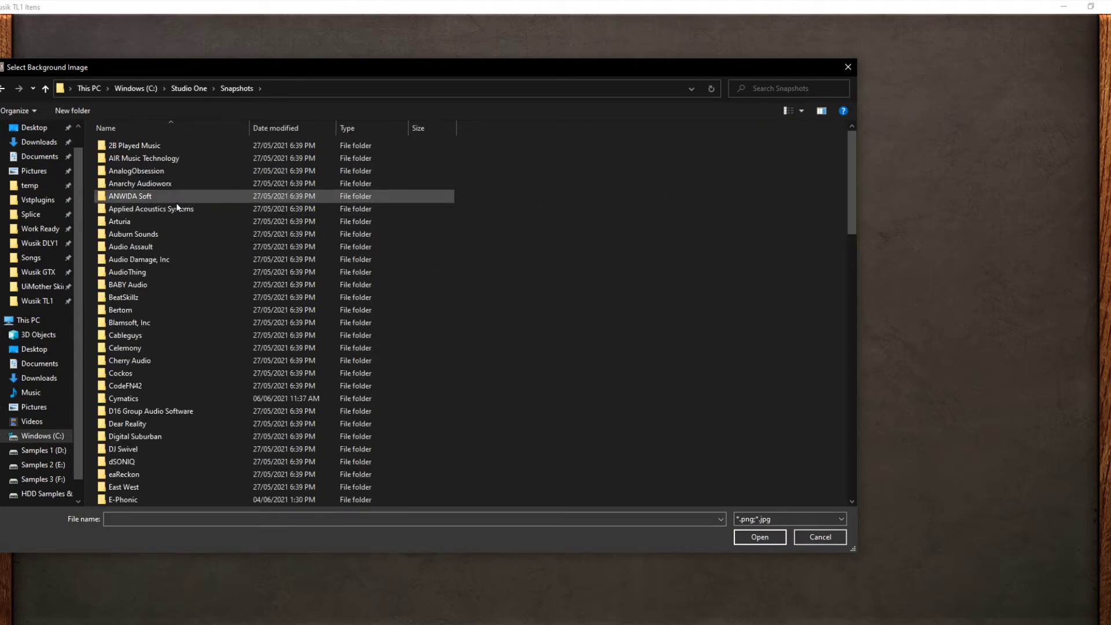
- Look through the Snapshots folder down to its last image and the entries beginning with P
scroll(544, 300, "down", 20)
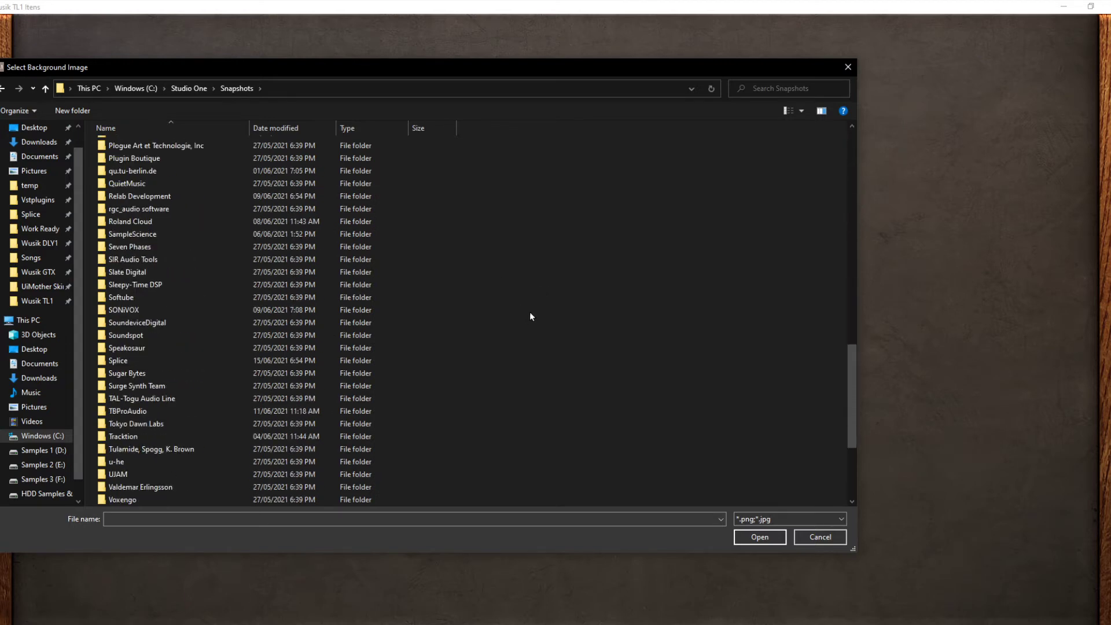
scroll(533, 313, "down", 4)
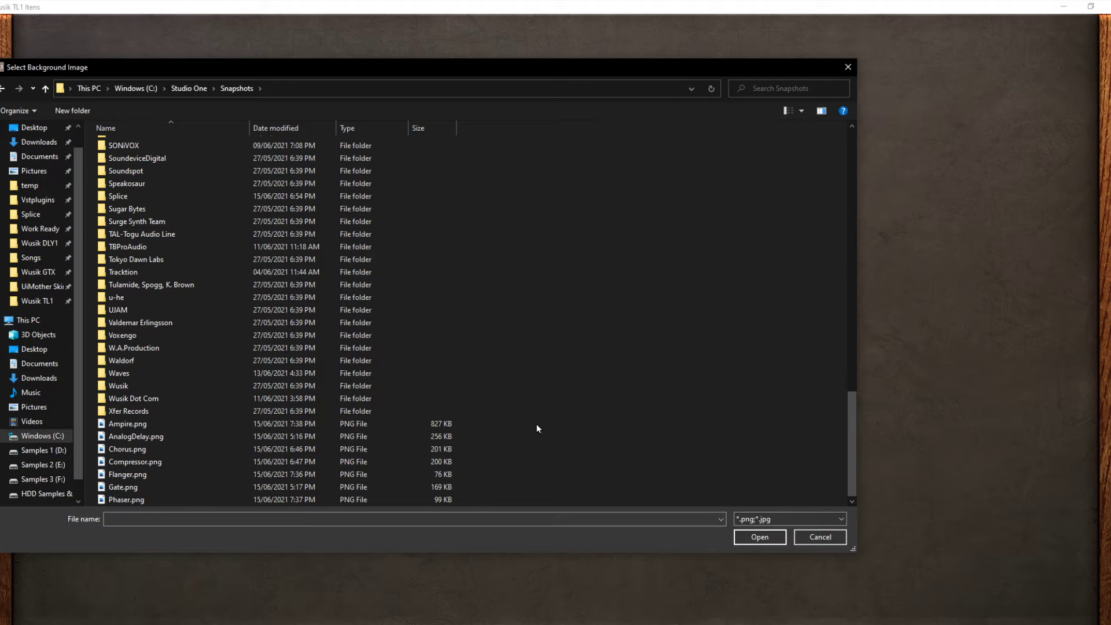
key("End")
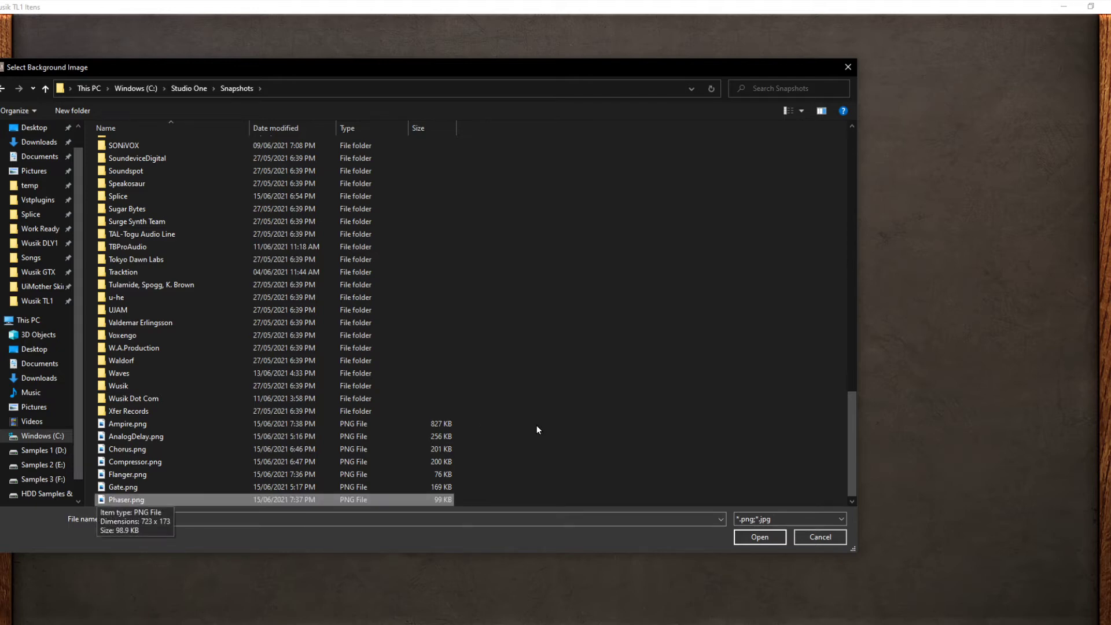
key("p")
key("p")
key("p")
key("p")
key("p")
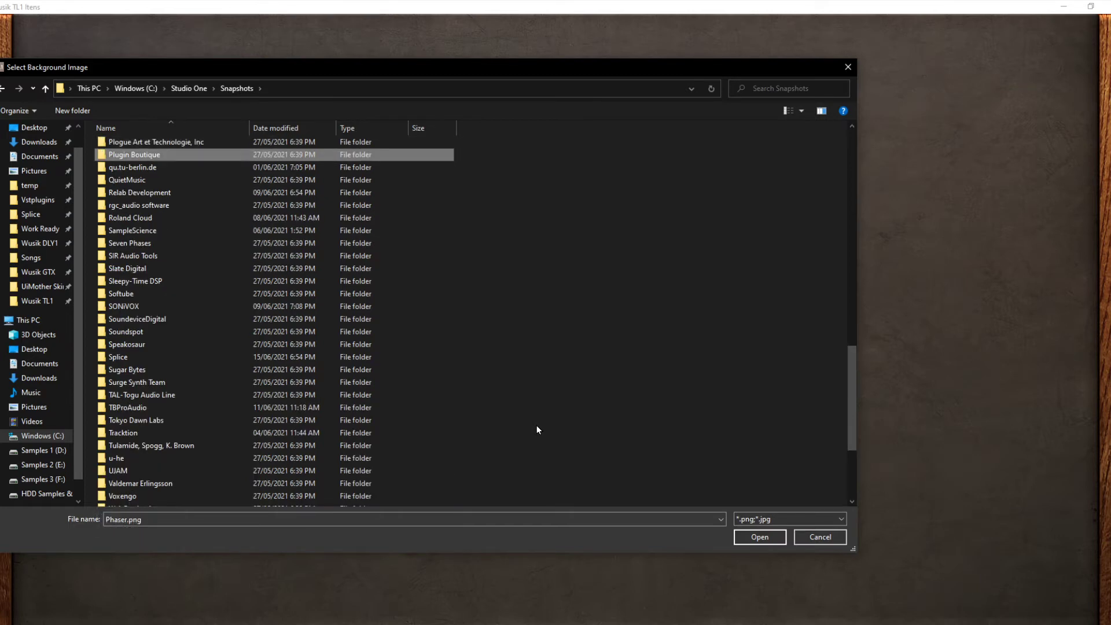
key("p")
key("p")
key("p")
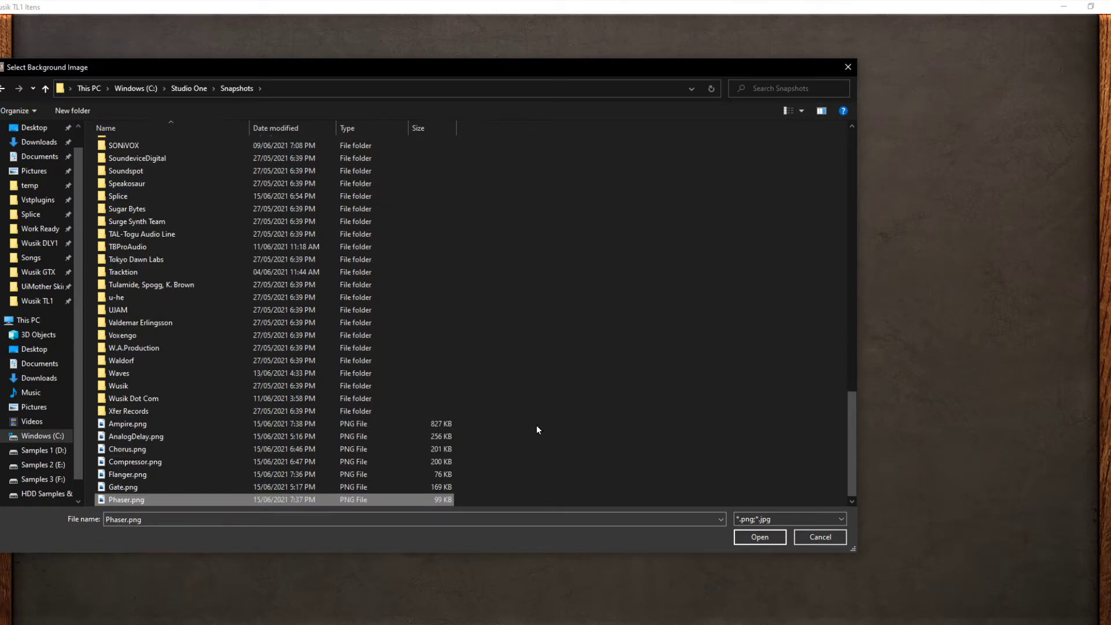
- Step through the PNG images at the end of the Snapshots folder, from Ampire.png to Gate.png
key("Up")
key("Up")
key("Up")
key("Up")
key("Up")
key("Up")
key("Down")
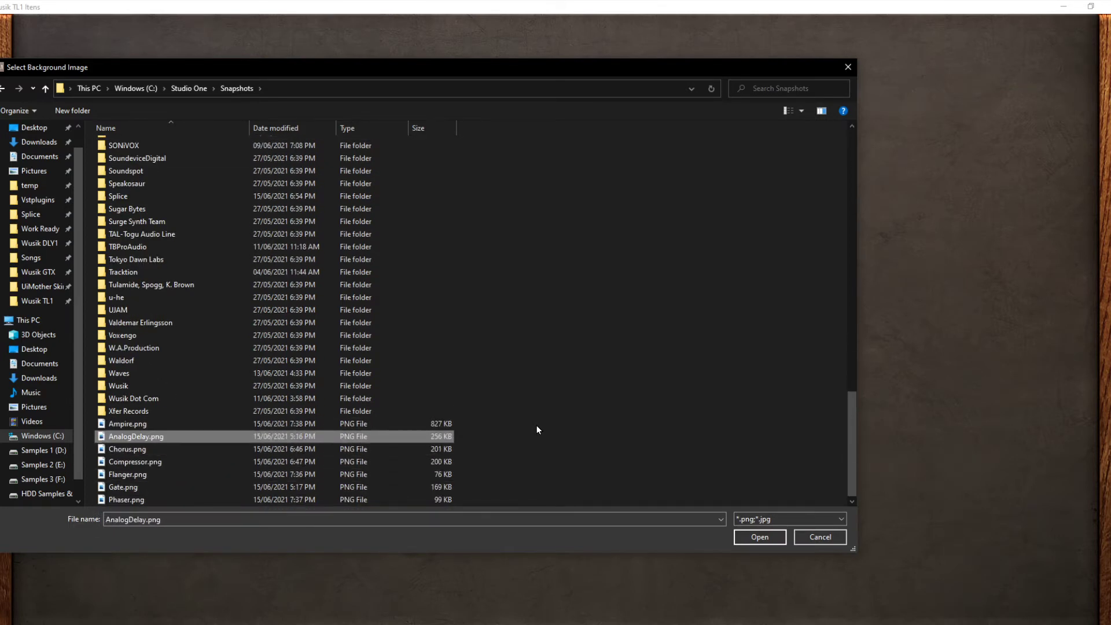
key("Down")
key("Down")
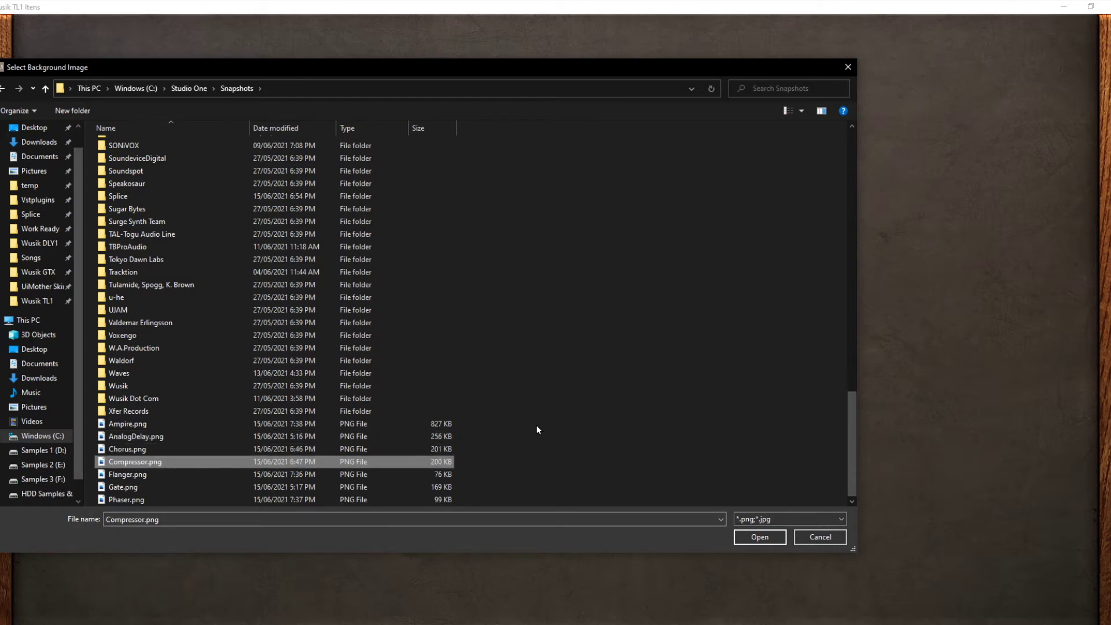
key("Down")
key("Down")
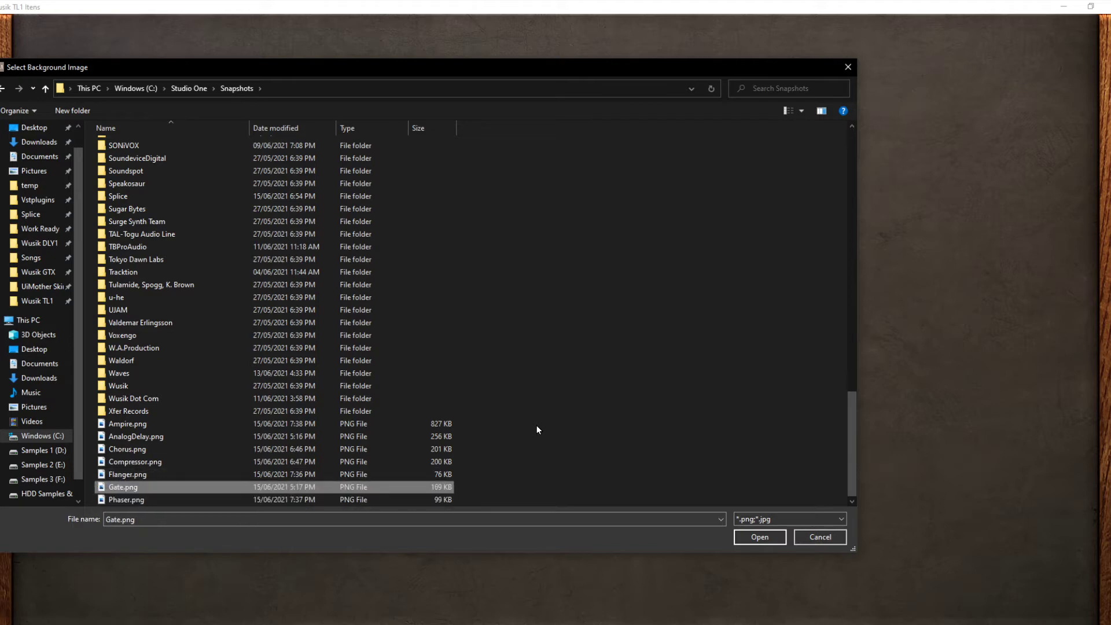
key("Up")
key("Up")
key("Up")
key("Up")
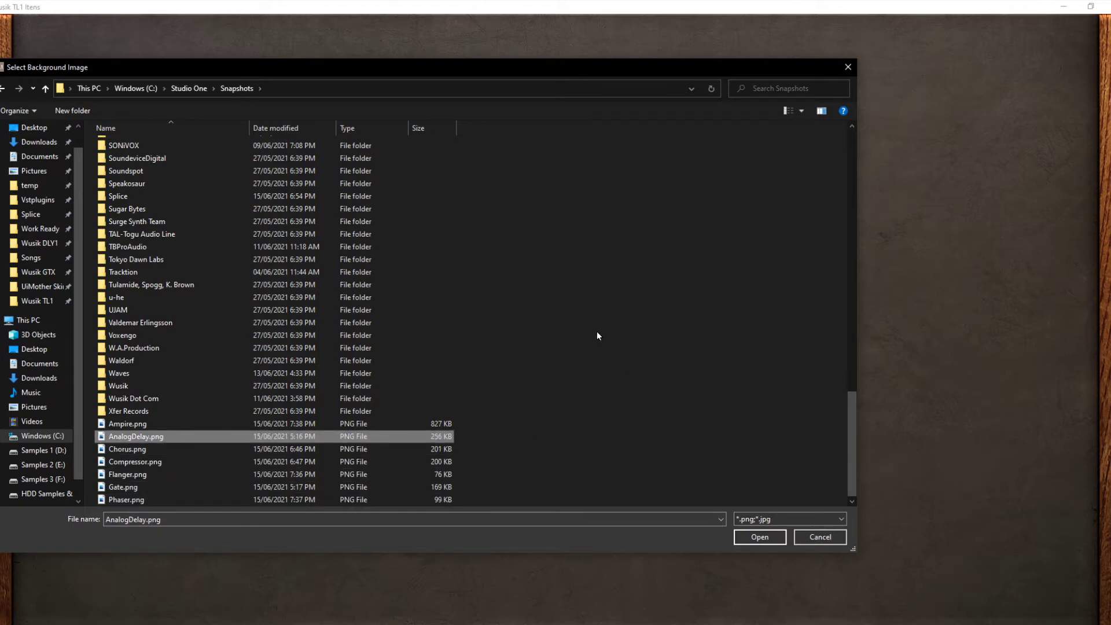
key("Up")
key("Down")
key("Down")
key("Down")
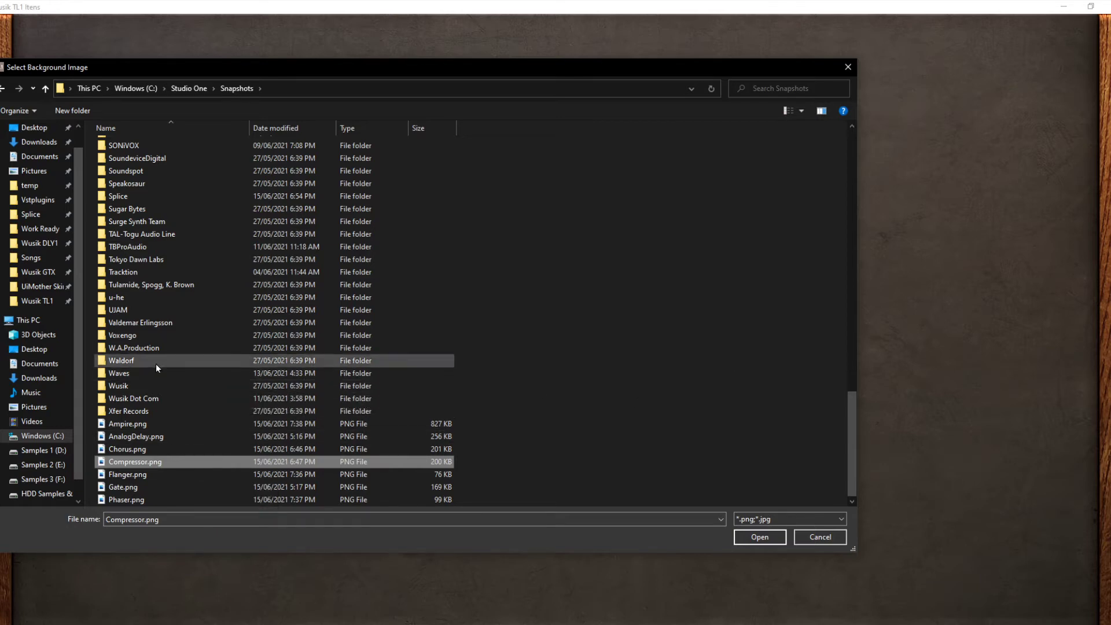
- Choose Wusik Station V9 64.original.png from the Wusik subfolder as the new item's background image
left_click(141, 386)
double_click(140, 386)
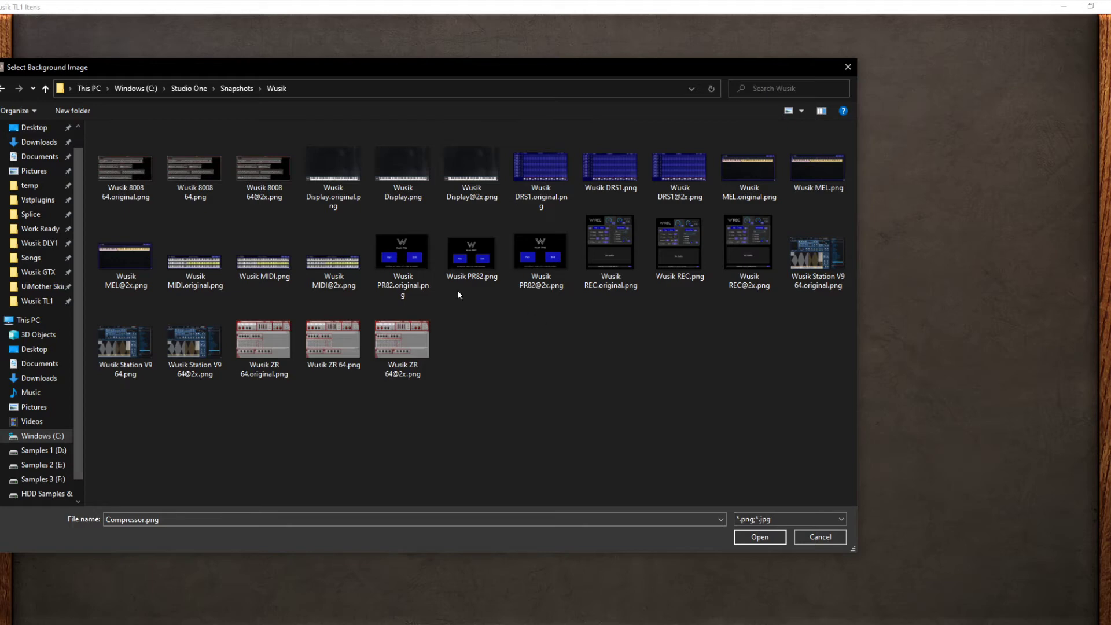
left_click(834, 255)
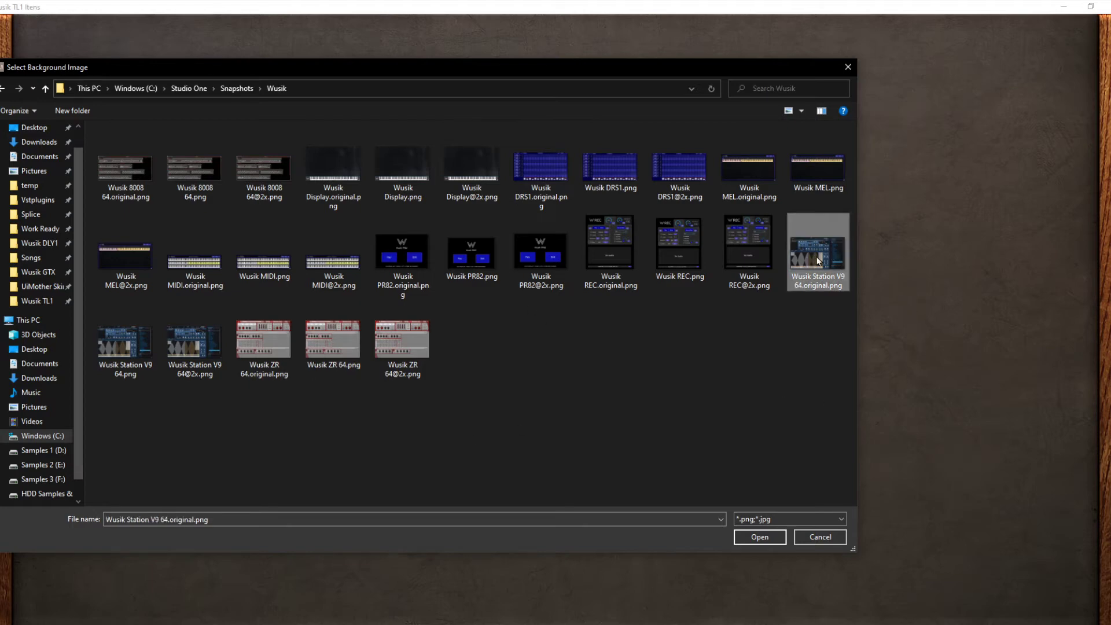
double_click(816, 262)
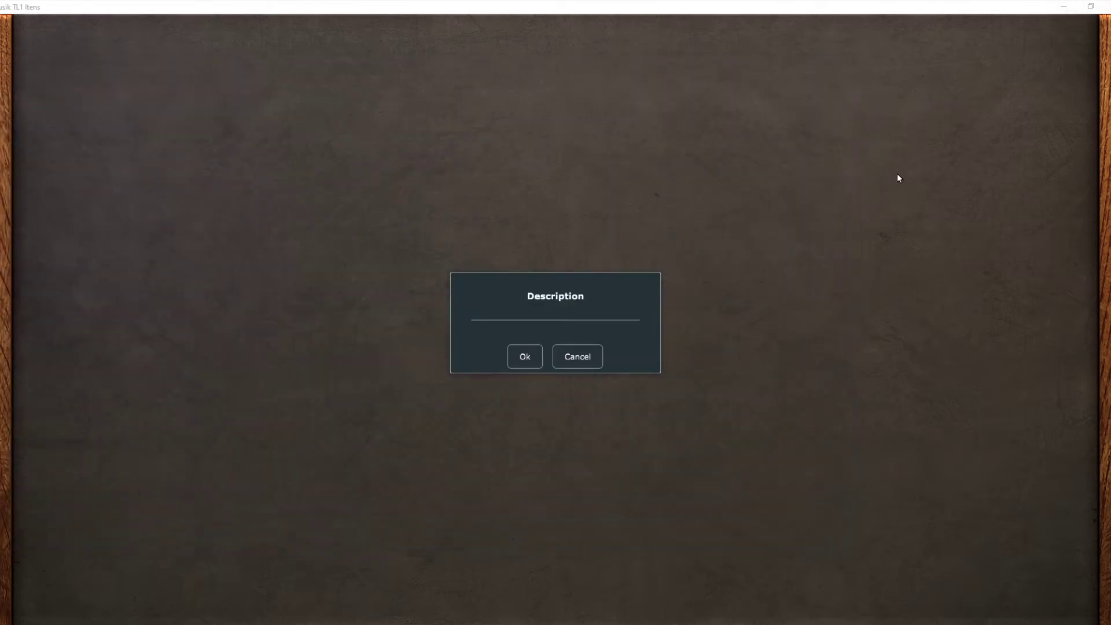
- Enter the description "Wusik STation" and MIDI CC 10 for the new item
type("Wusik STation")
key("Return")
type("10")
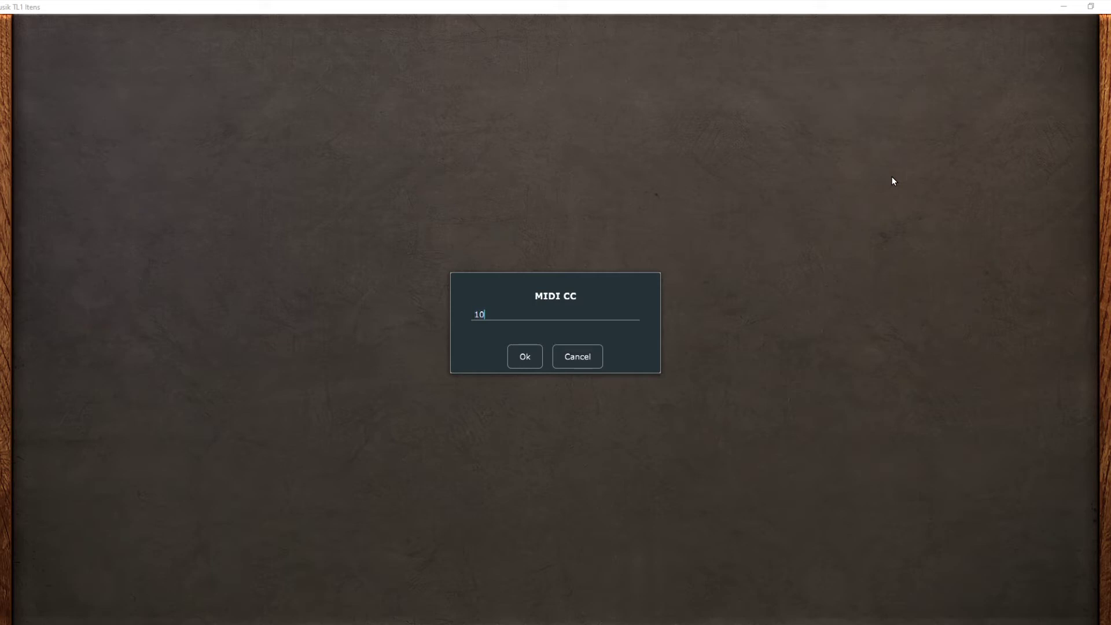
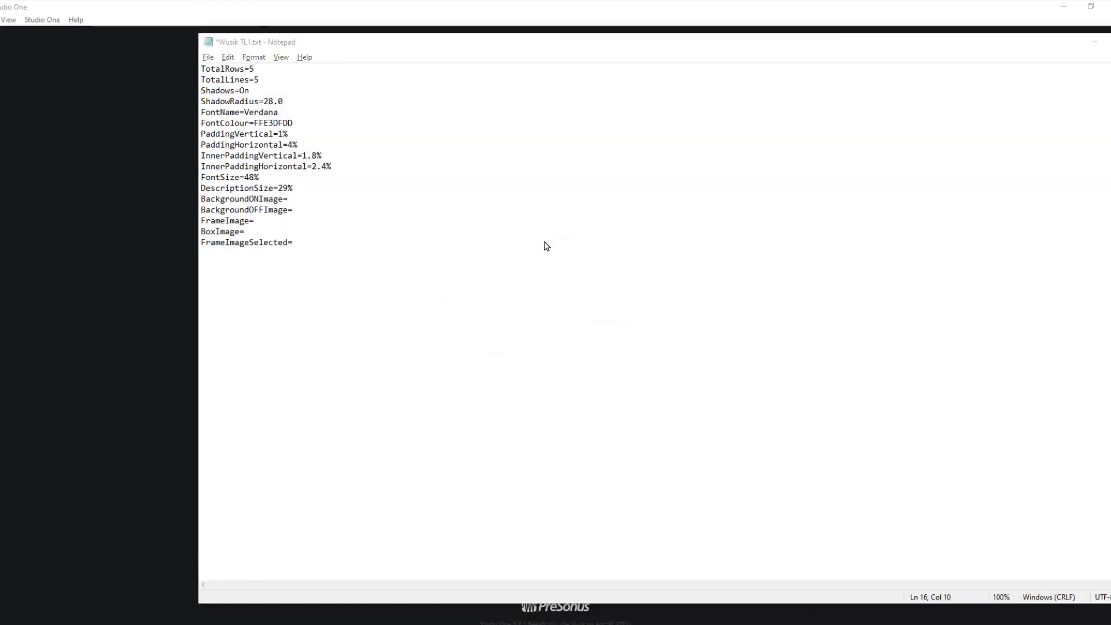
- Close the Wusik TL1.txt file without saving and open the Test 2 folder in File Explorer
key("alt+F4")
left_click(581, 336)
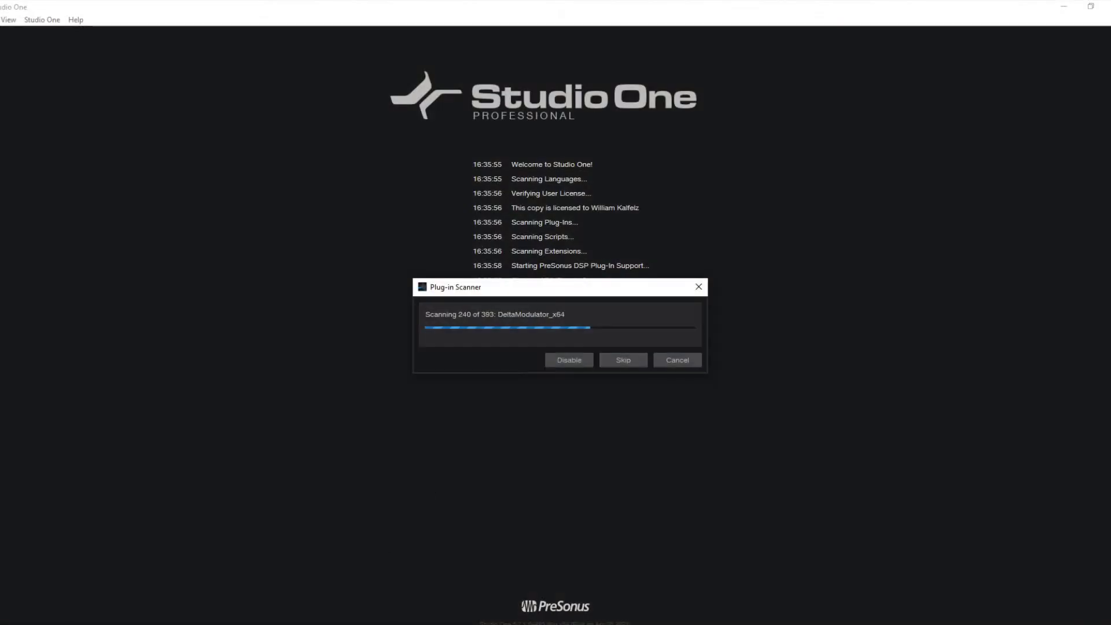
mouse_move(161, 624)
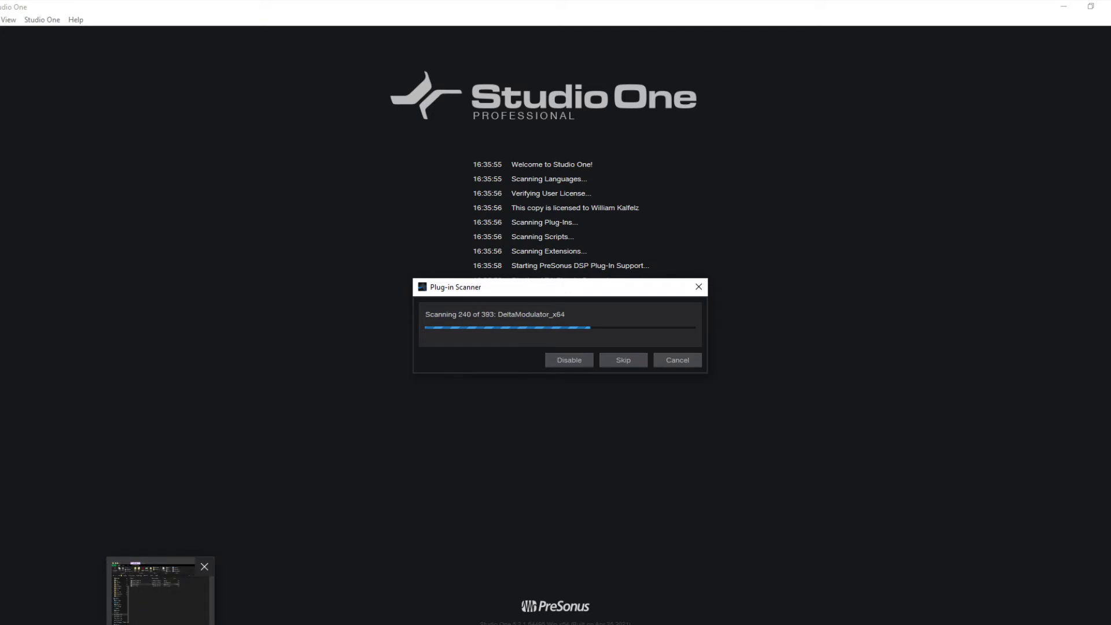
mouse_move(540, 624)
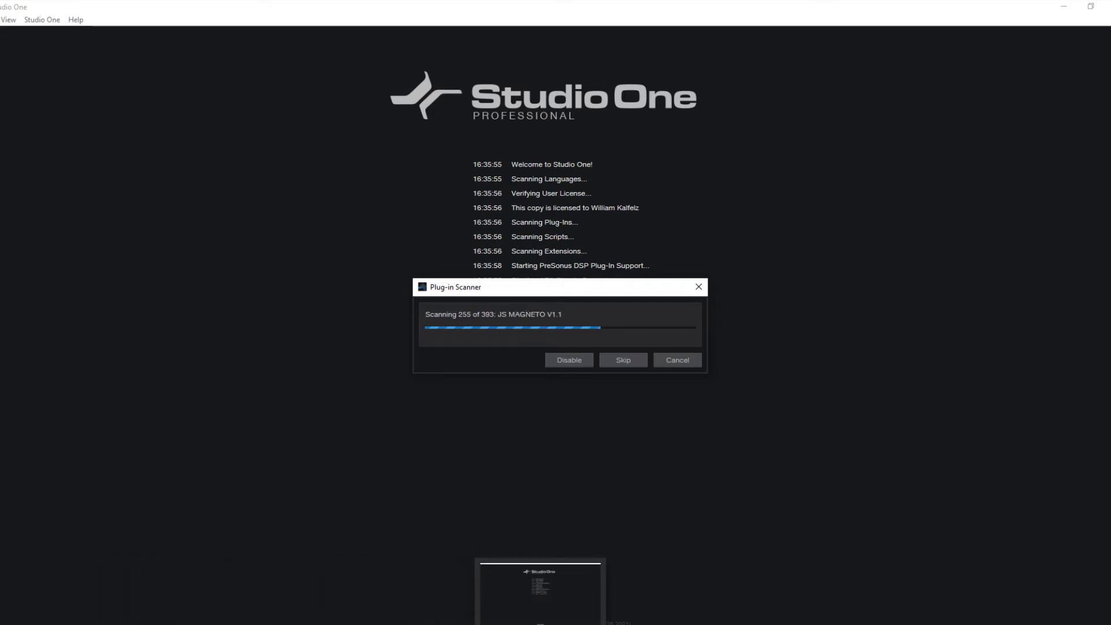
left_click(160, 624)
key("BackSpace")
key("Down")
key("Down")
key("Return")
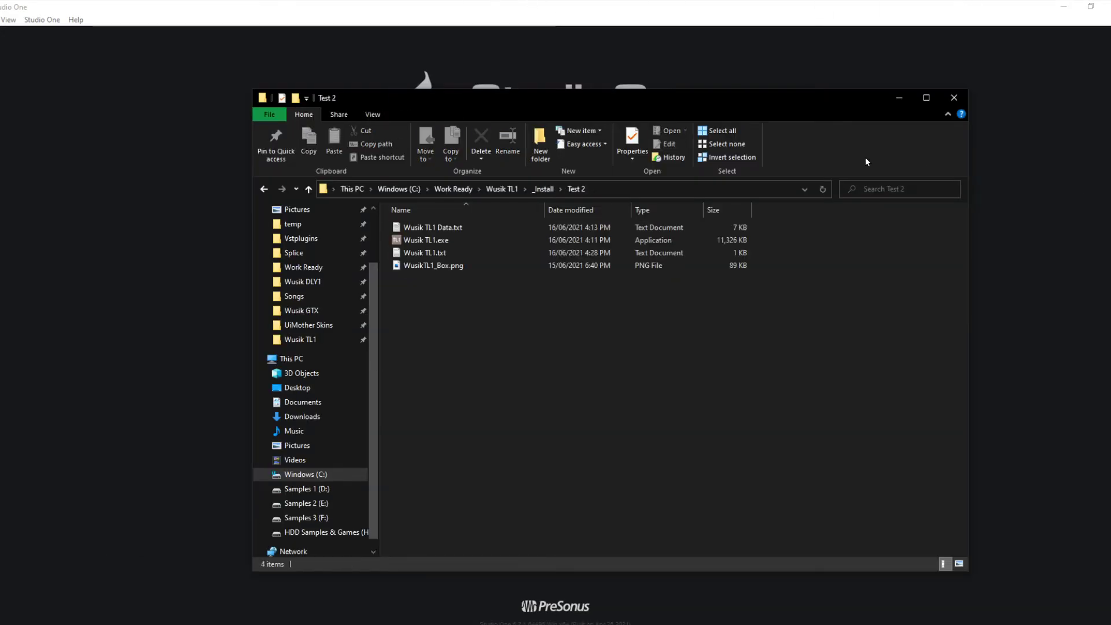
- Launch Wusik TL1.exe from the Test 2 folder and bring its Itens window to the front
key("Up")
key("Up")
key("Up")
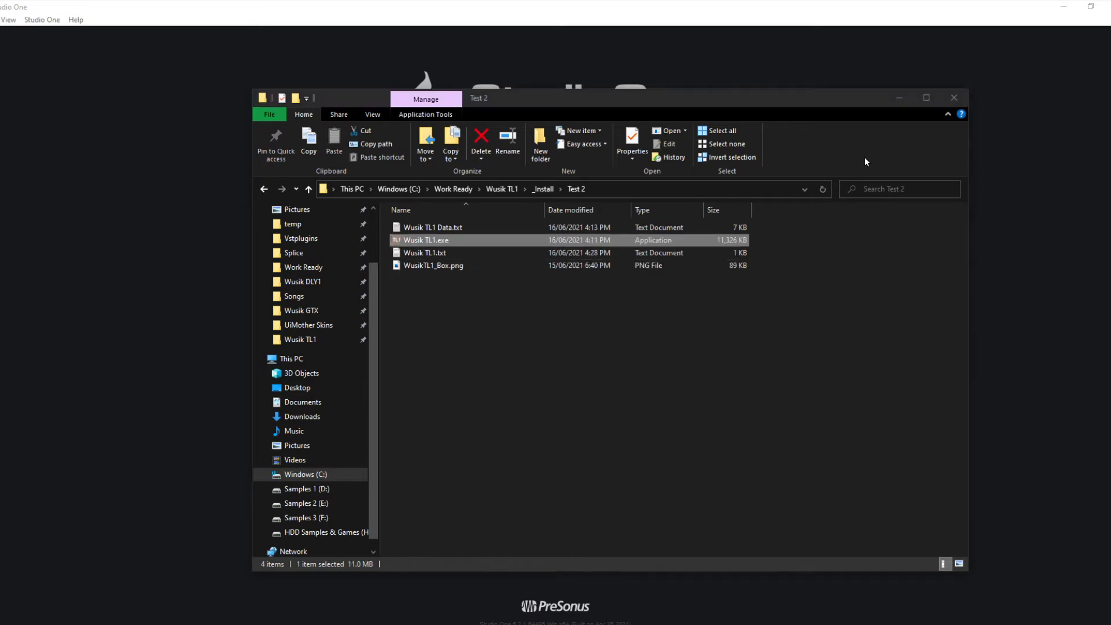
key("Return")
left_click(609, 10)
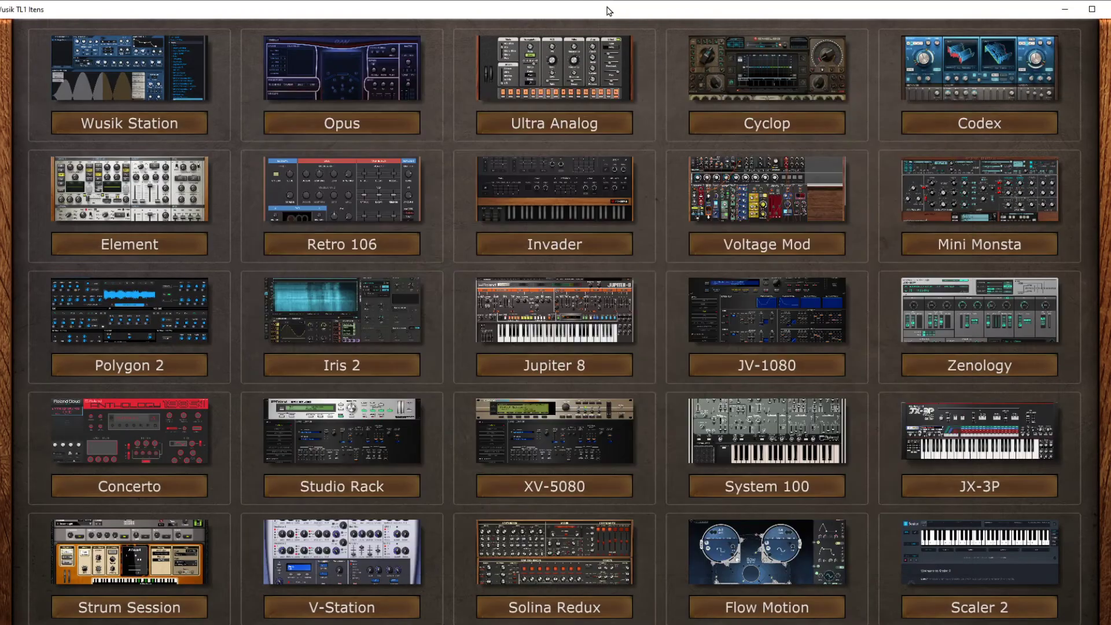
- Turn on the display of MIDI CC numbers for the items
right_click(548, 223)
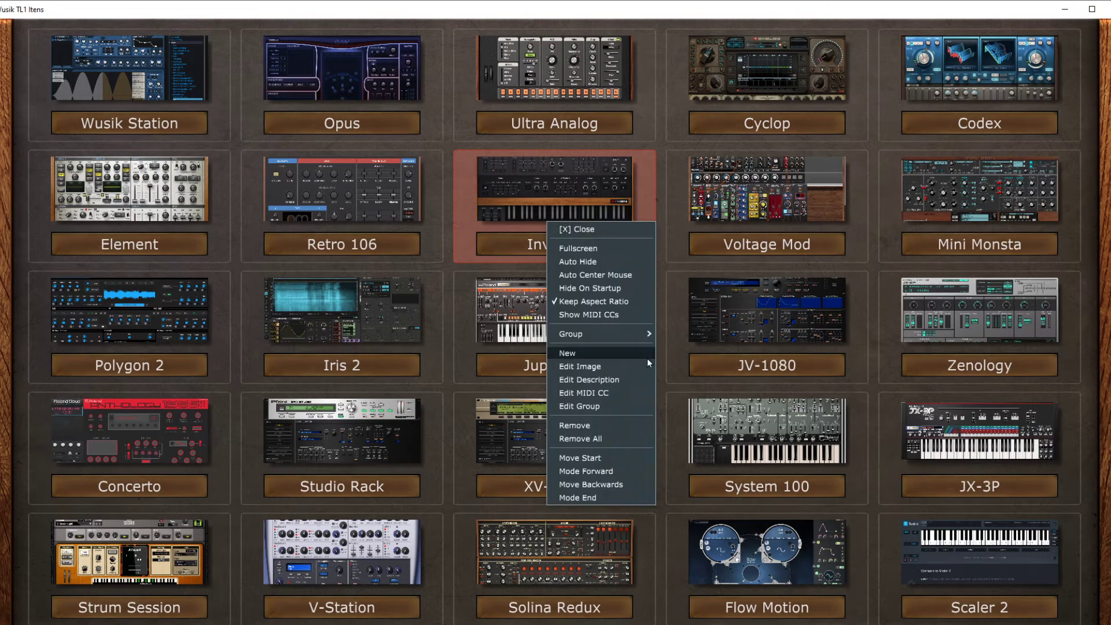
left_click(603, 316)
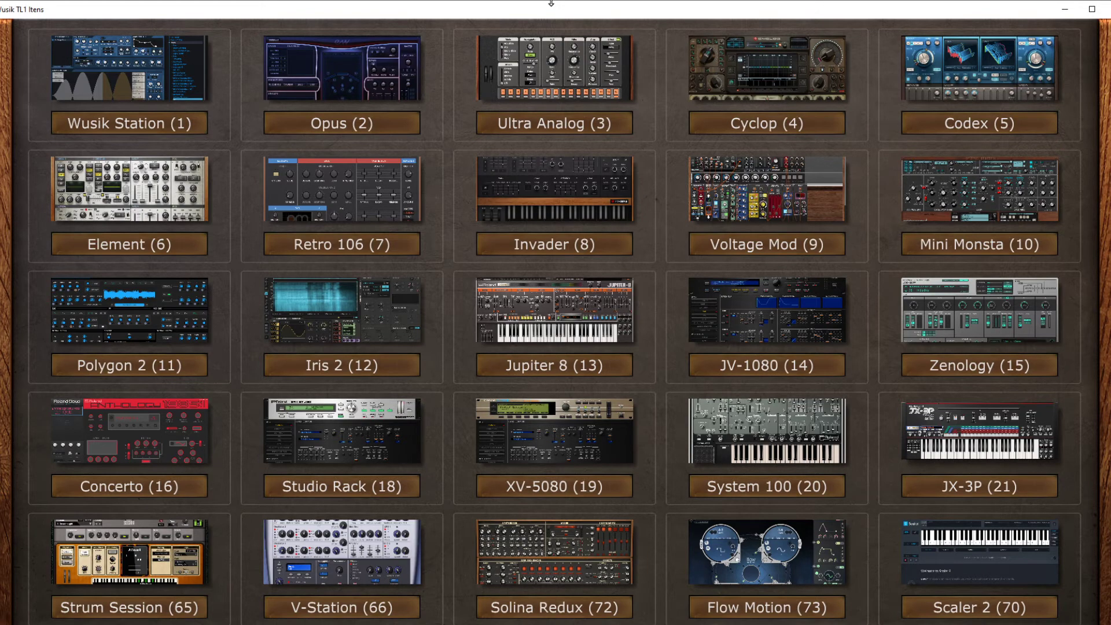
- Move the True Iron item on the effects page to the end of the item list
key("Page_Down")
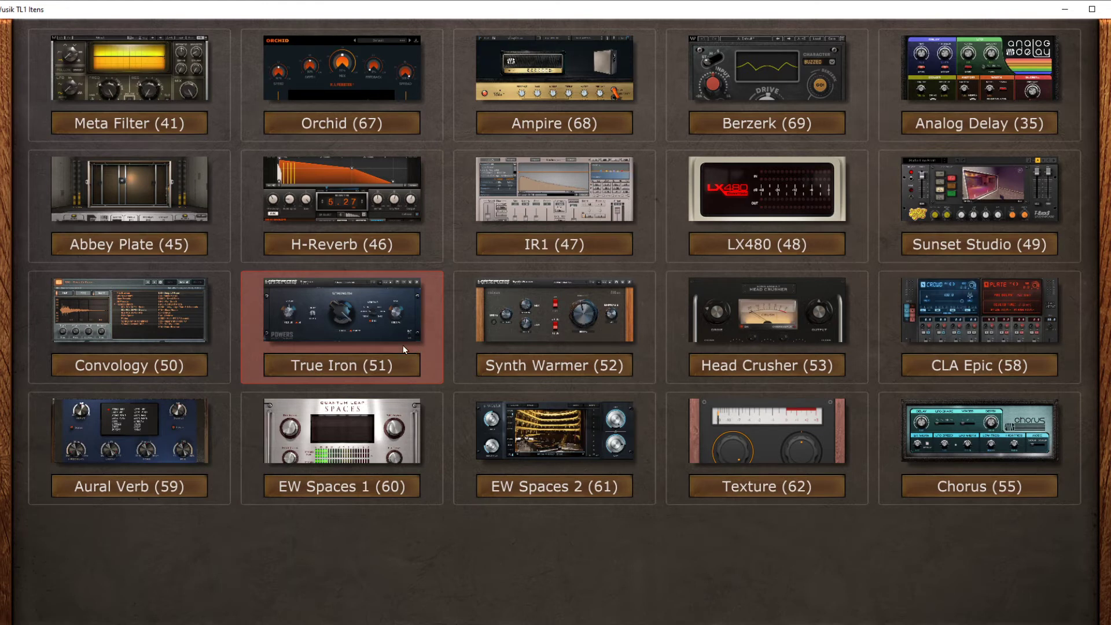
right_click(345, 326)
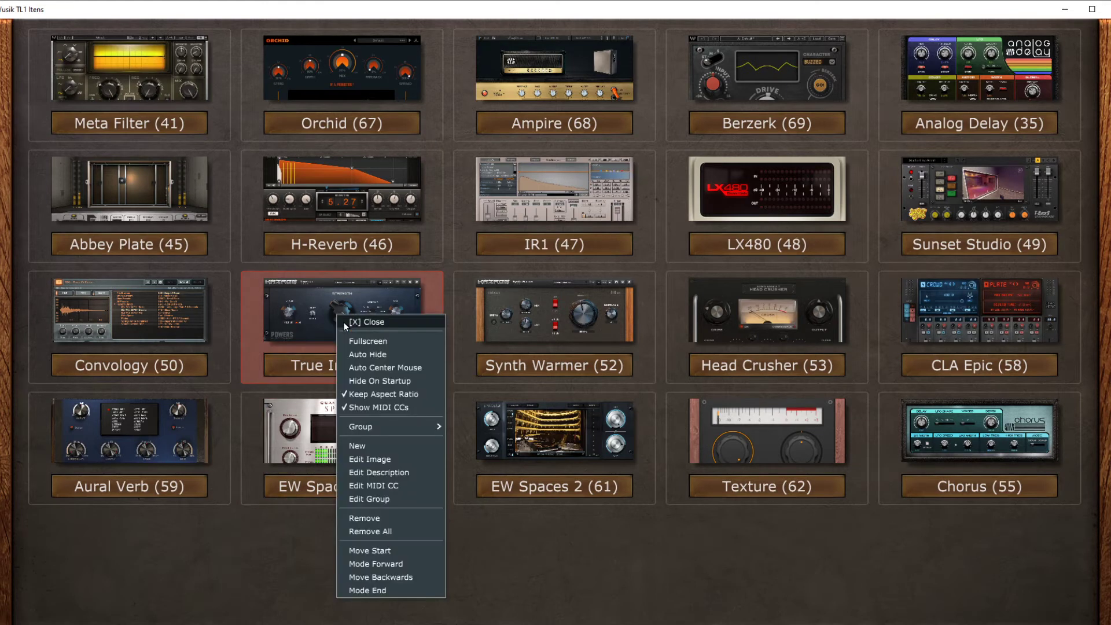
left_click(415, 591)
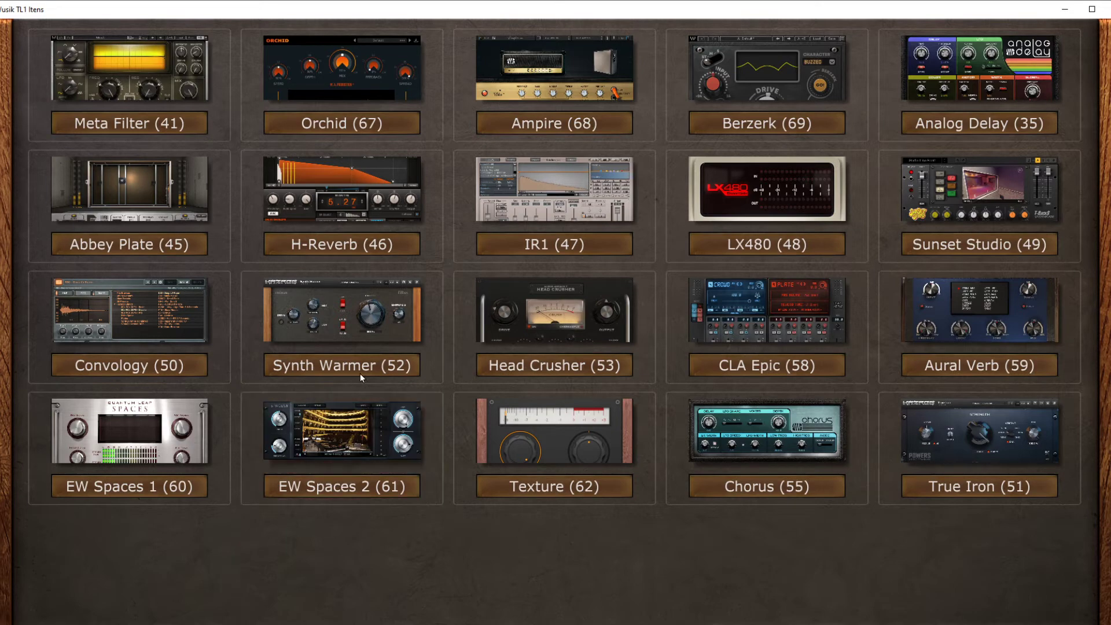
- Move the Synth Warmer item to the end of the effects list and Head Crusher one place forward
right_click(341, 315)
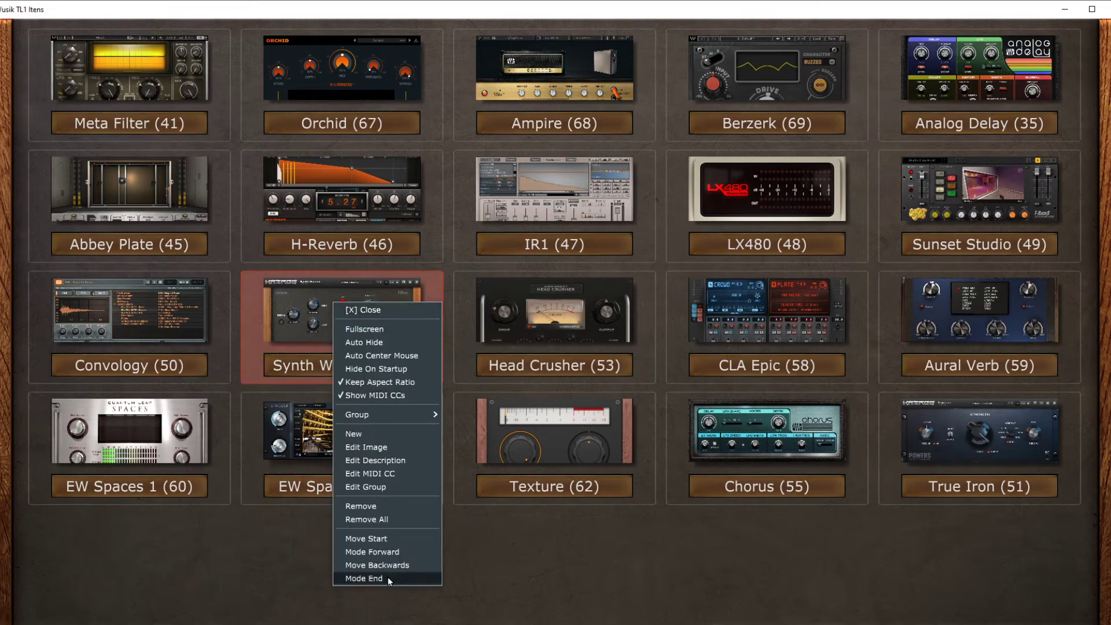
left_click(363, 578)
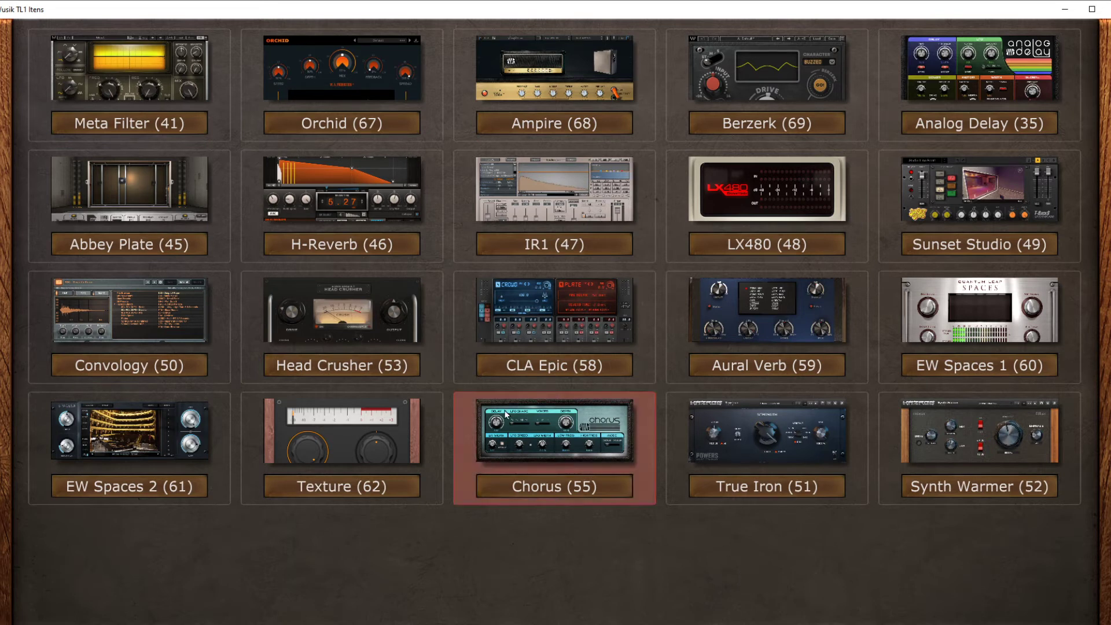
right_click(352, 326)
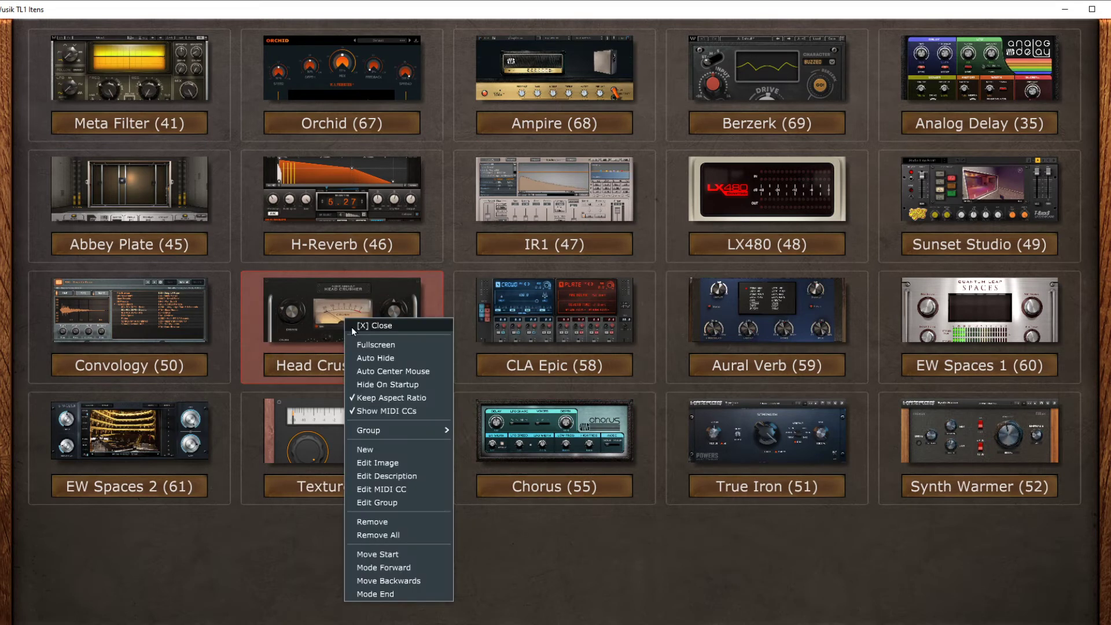
left_click(403, 570)
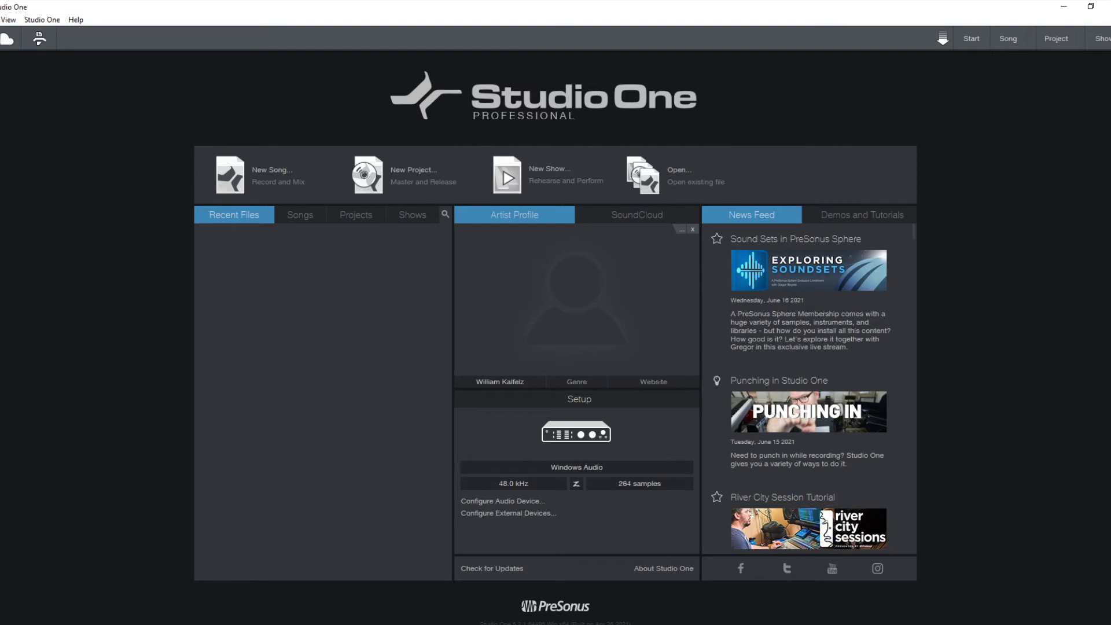
- Check the MIDI output choices in Wusik TL1's audio/MIDI settings, keep 01. Ethernet MIDI, and close the settings and the Wusik TL1 window
left_click(511, 240)
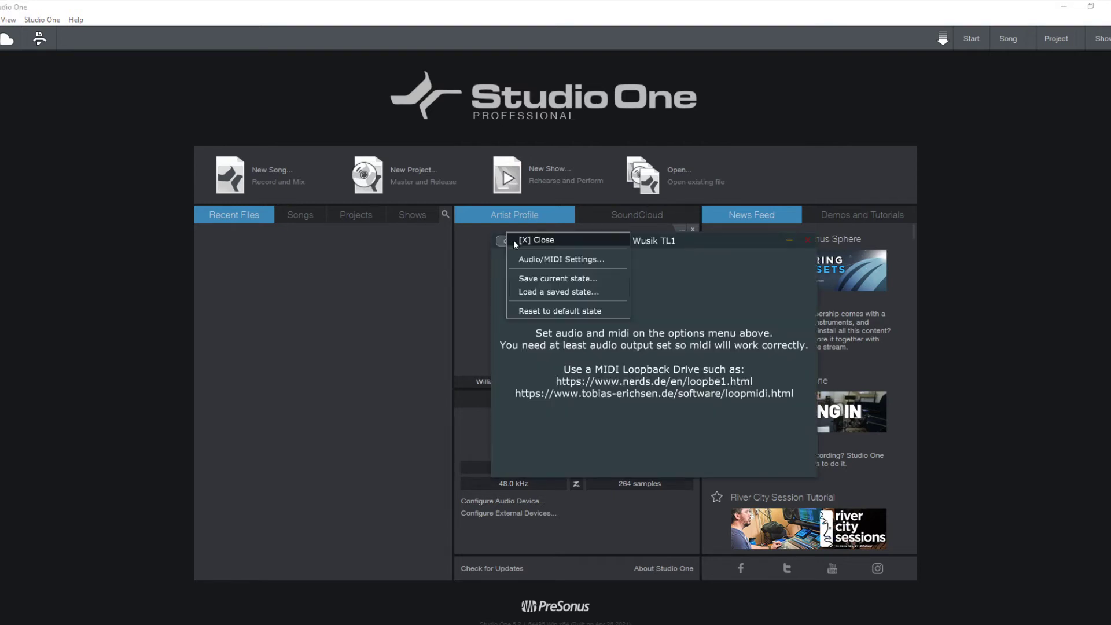
left_click(550, 259)
left_click(721, 394)
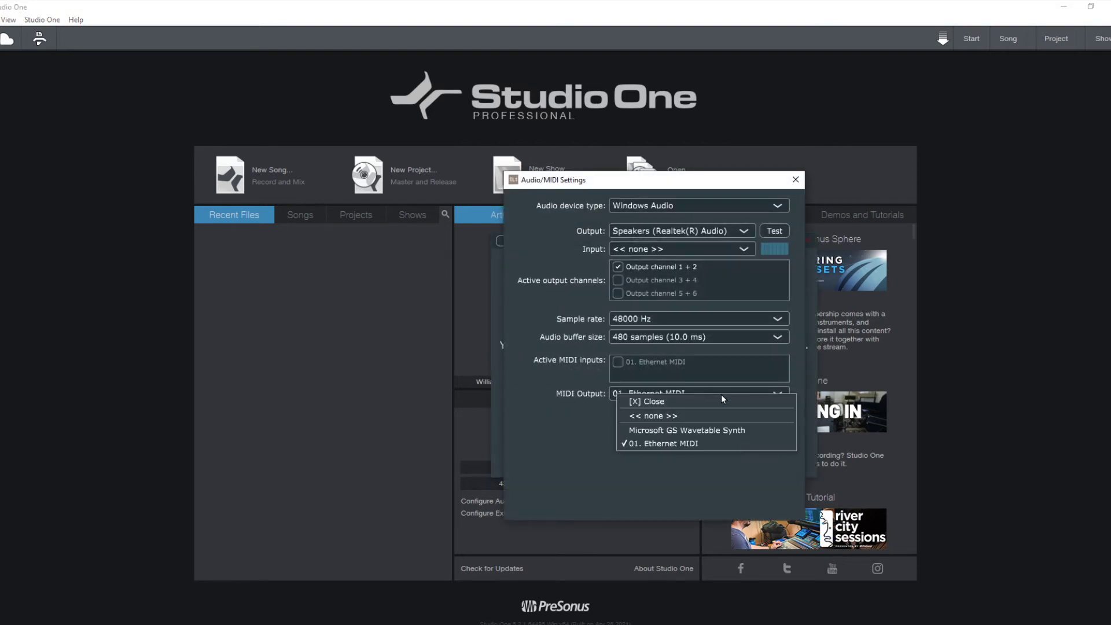
left_click(731, 443)
left_click(796, 179)
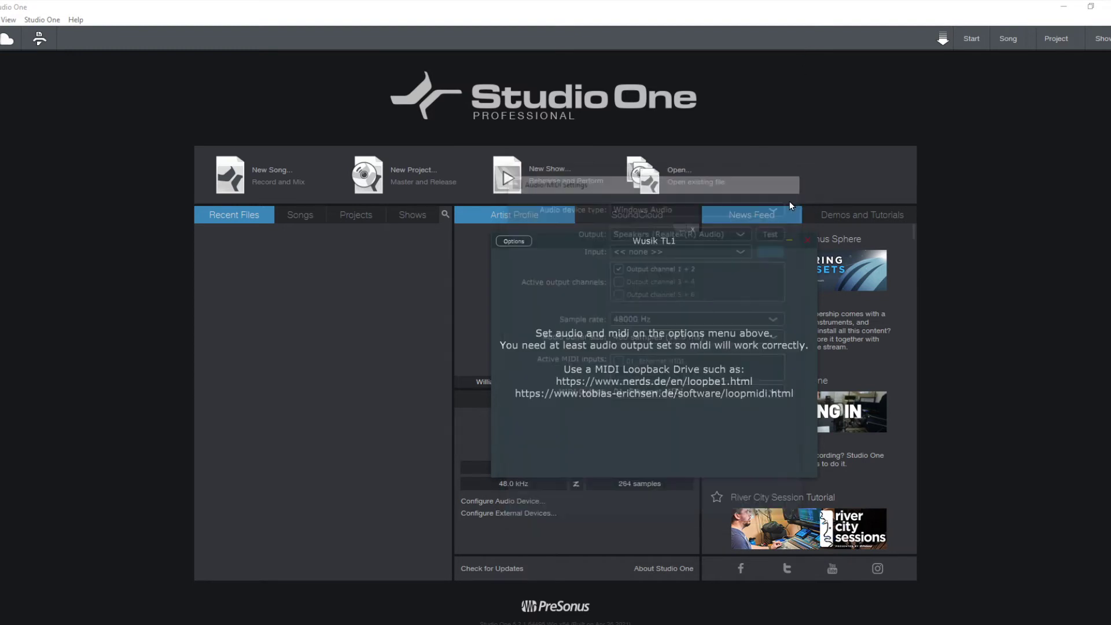
left_click(806, 237)
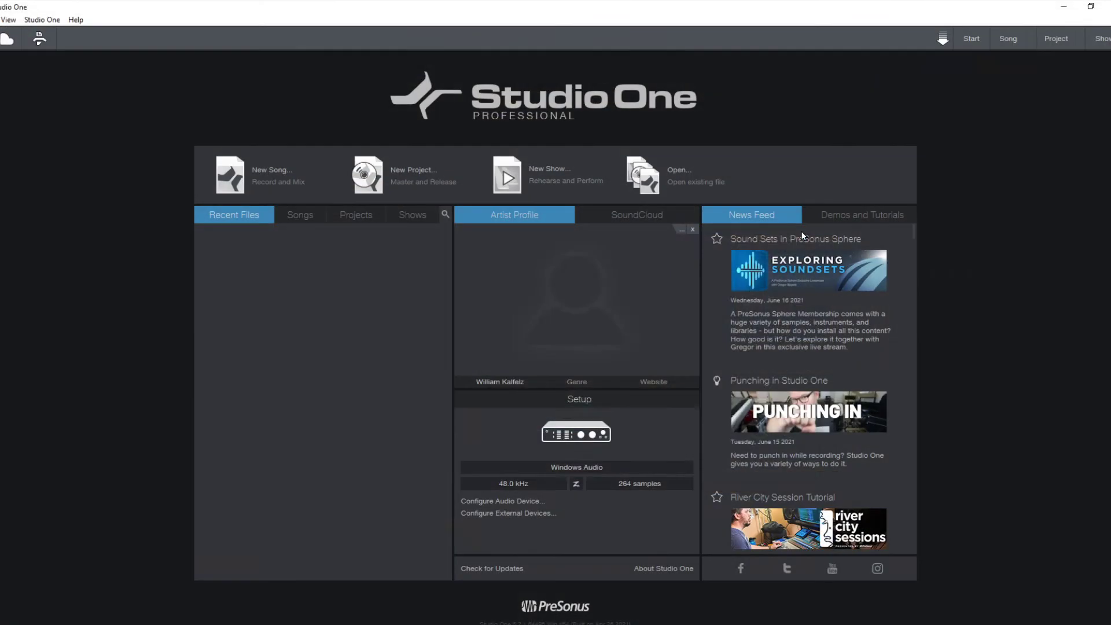
- Launch loopMIDI to make its loopback port available, then close its window
key("super")
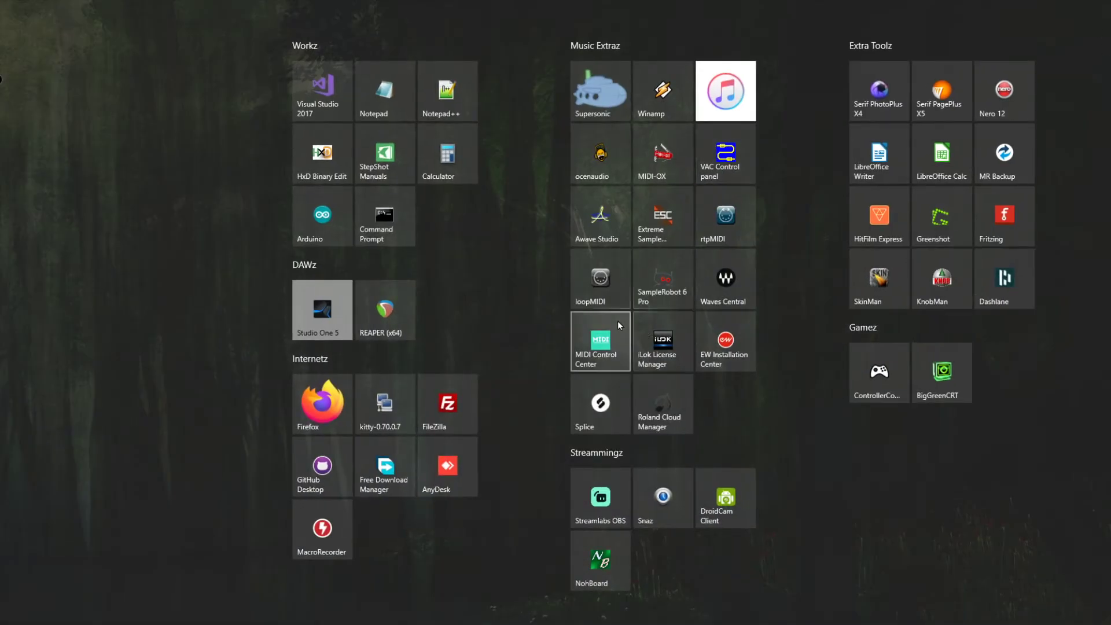
left_click(596, 294)
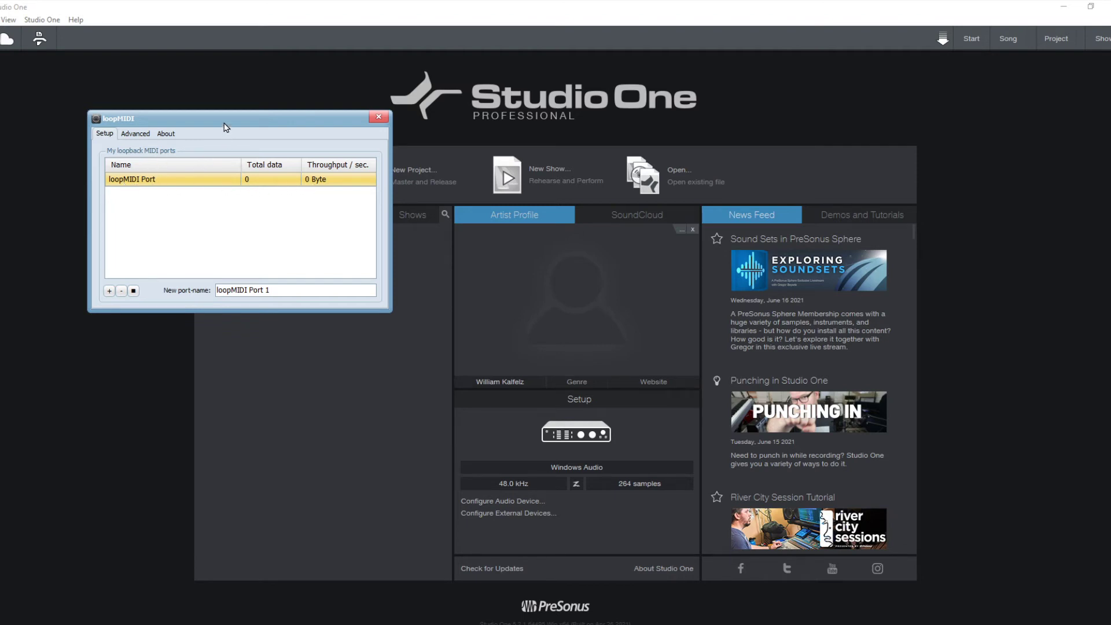
left_click_drag(223, 124, 541, 252)
left_click(697, 247)
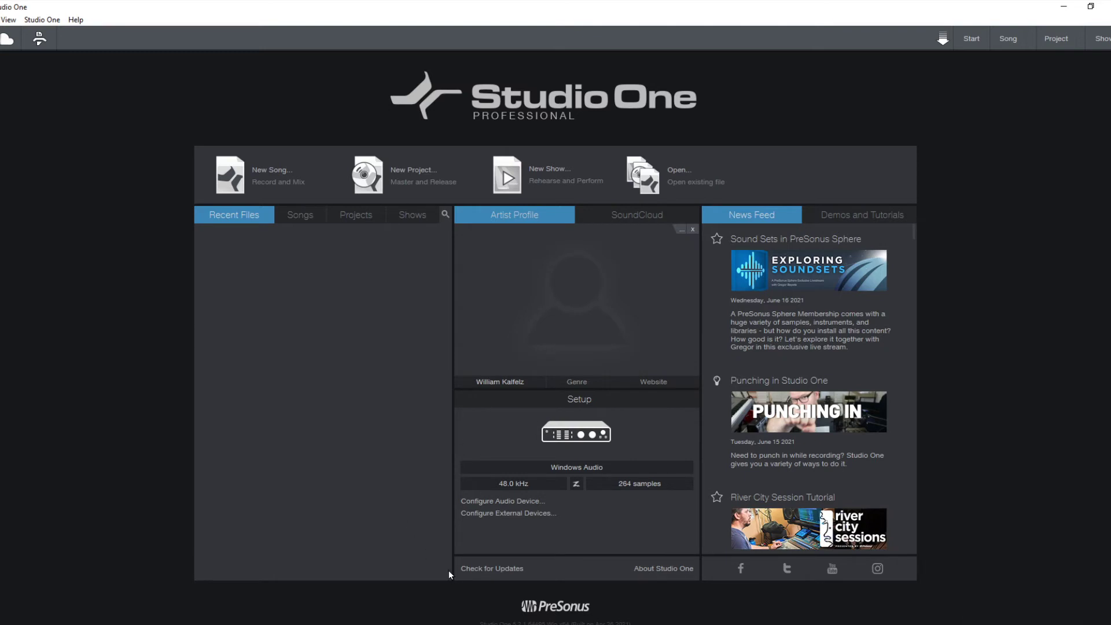
- Switch to Wusik TL1, set its MIDI output to loopMIDI Port, and minimize the File Explorer and Wusik TL1 windows
left_click(93, 624)
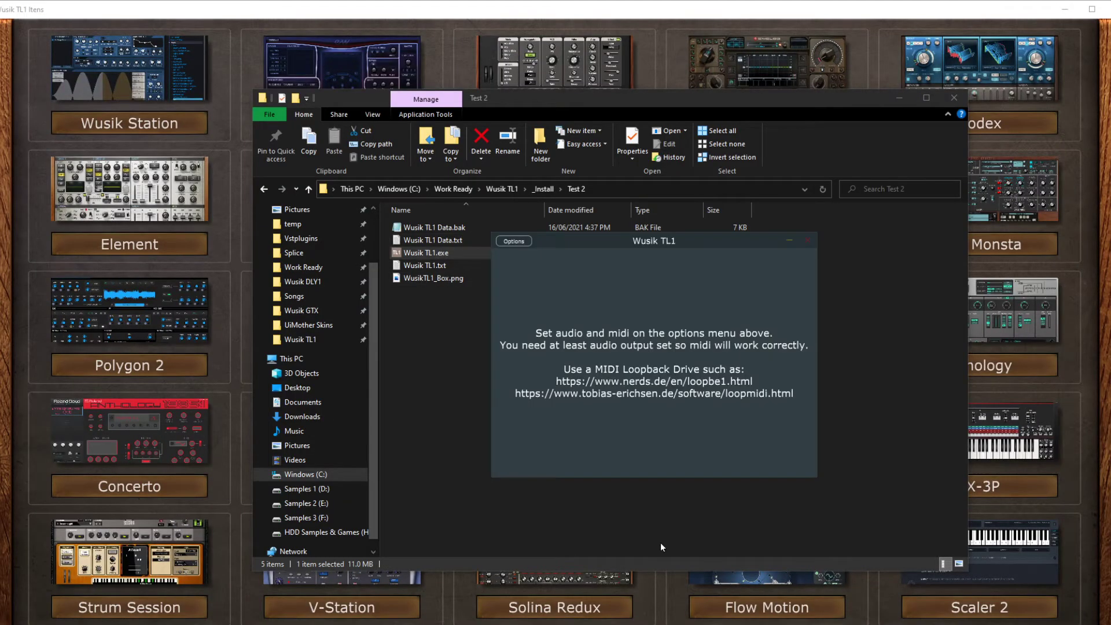
left_click(514, 240)
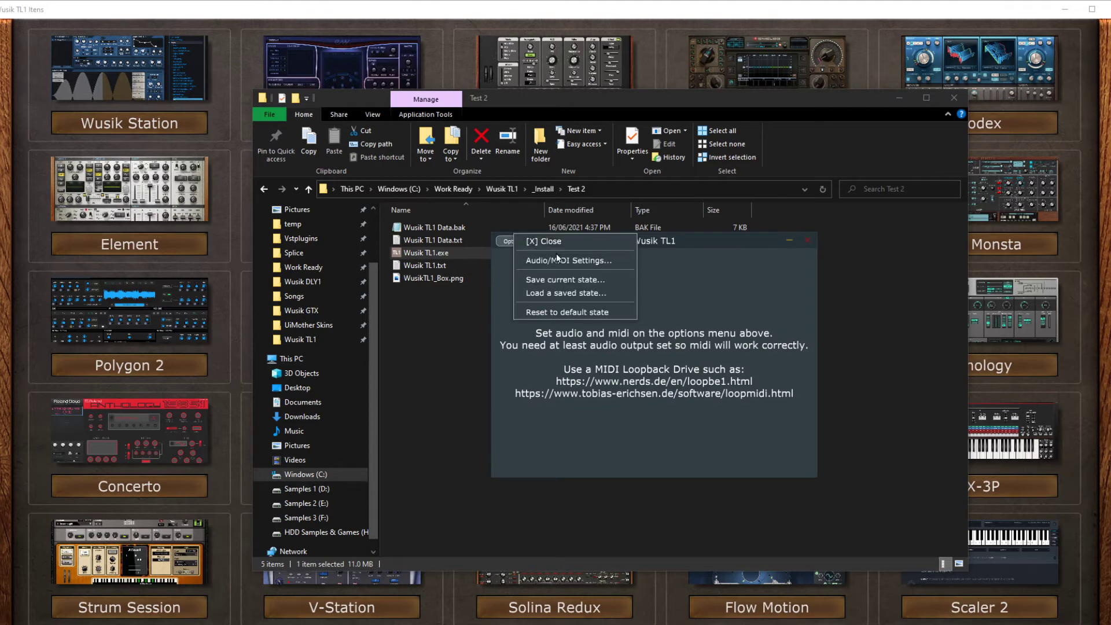
left_click(557, 258)
left_click(527, 243)
left_click(561, 259)
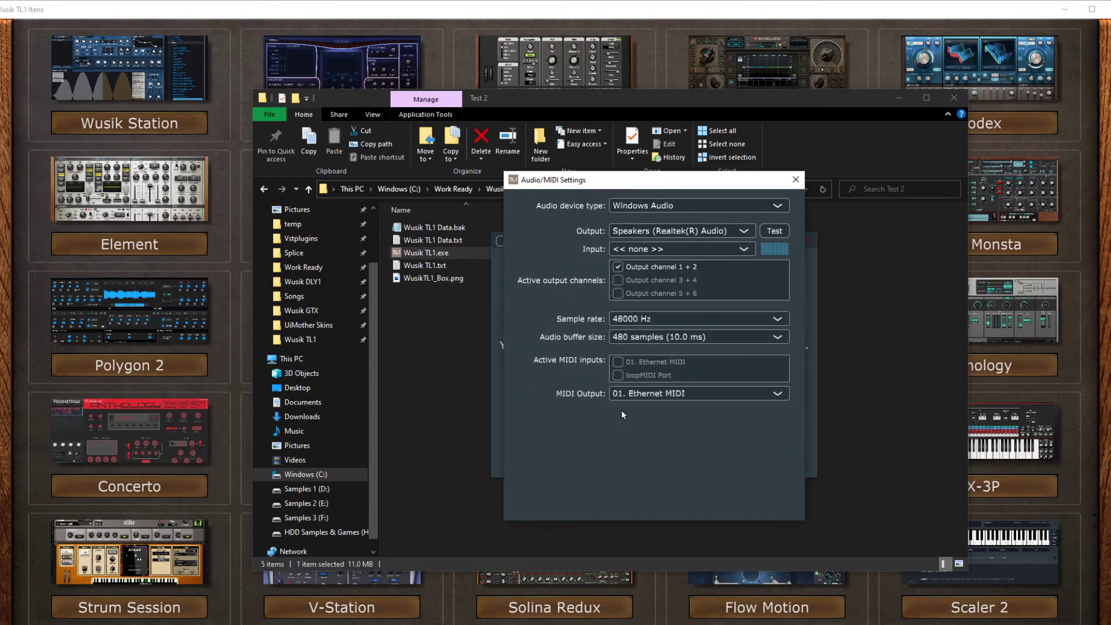
left_click(718, 394)
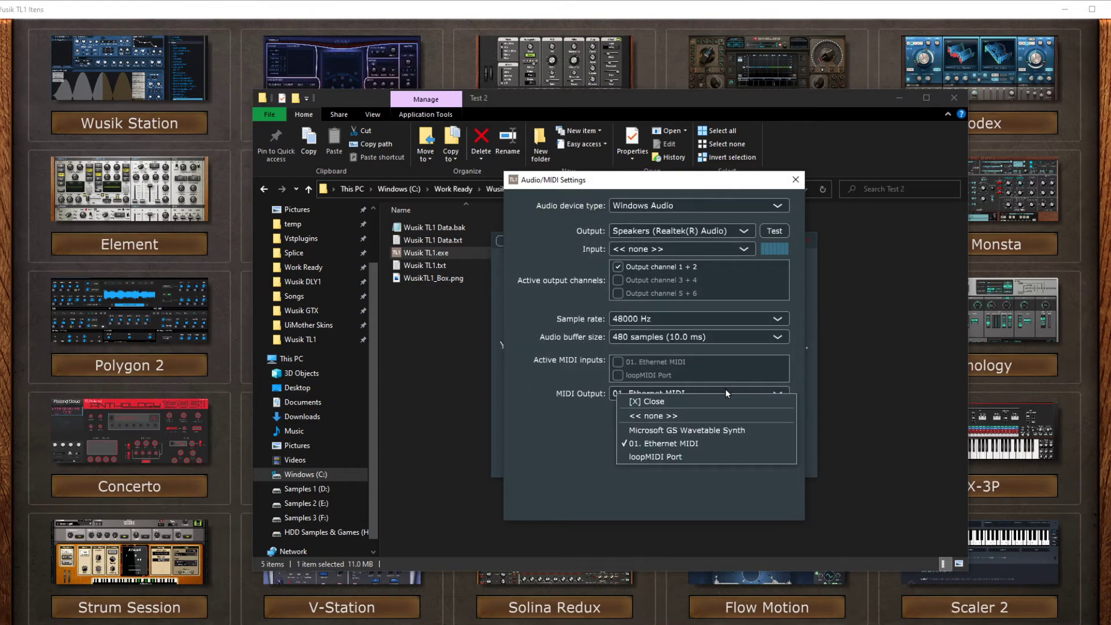
left_click(709, 457)
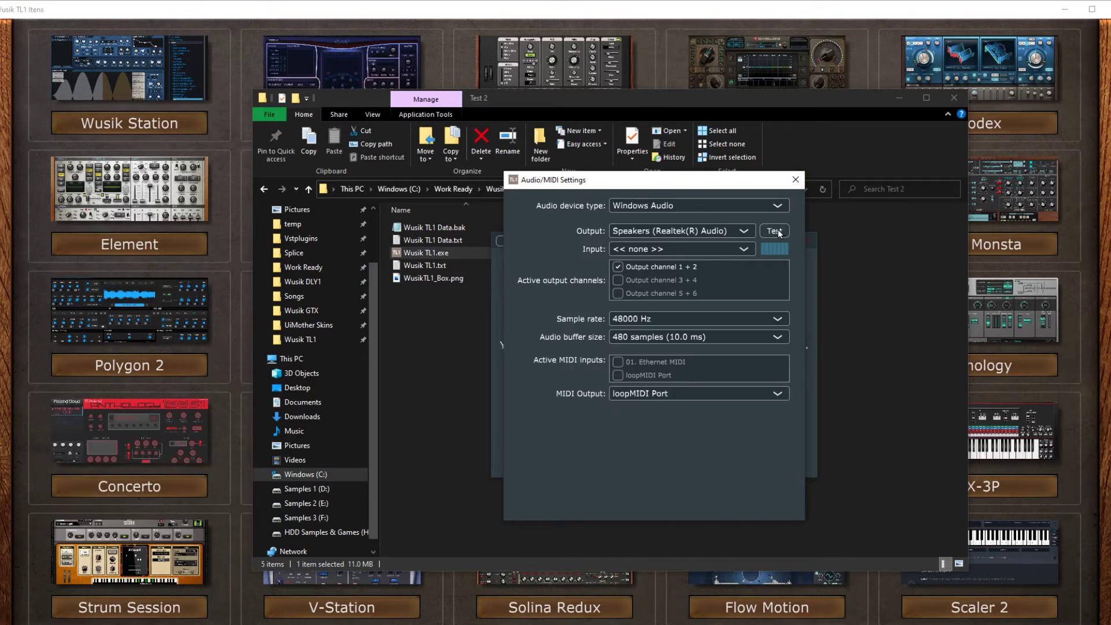
left_click(796, 179)
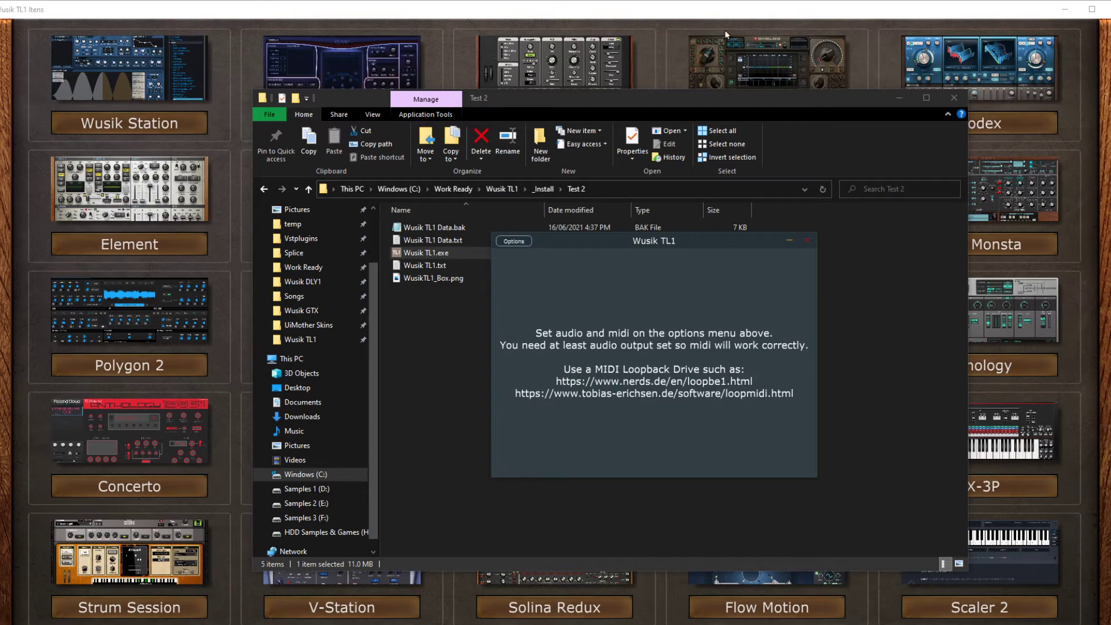
left_click(899, 96)
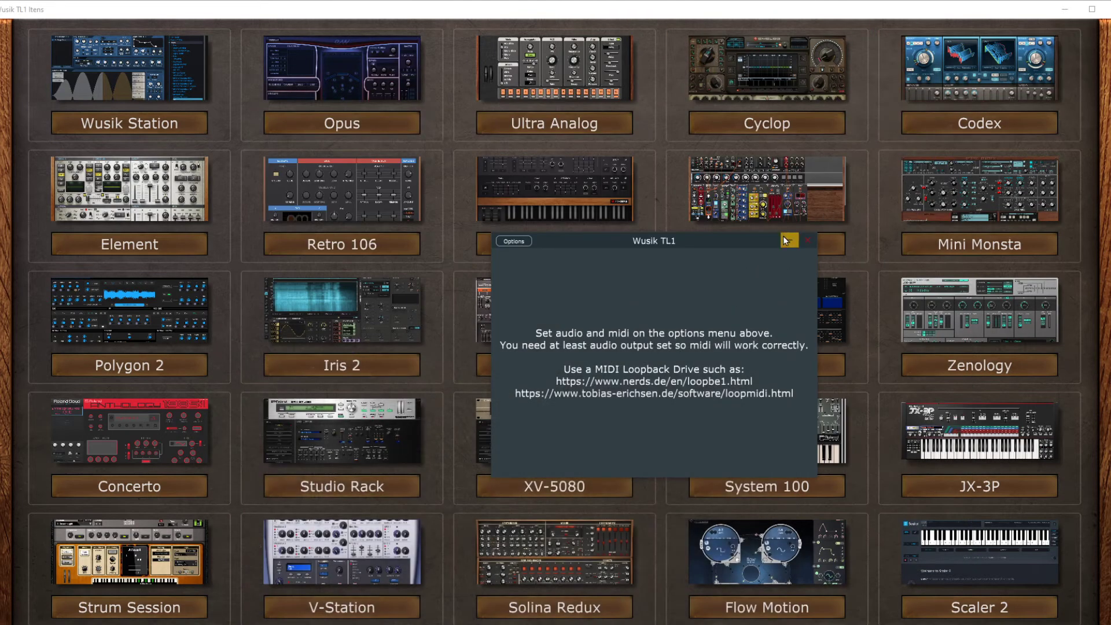
left_click(787, 241)
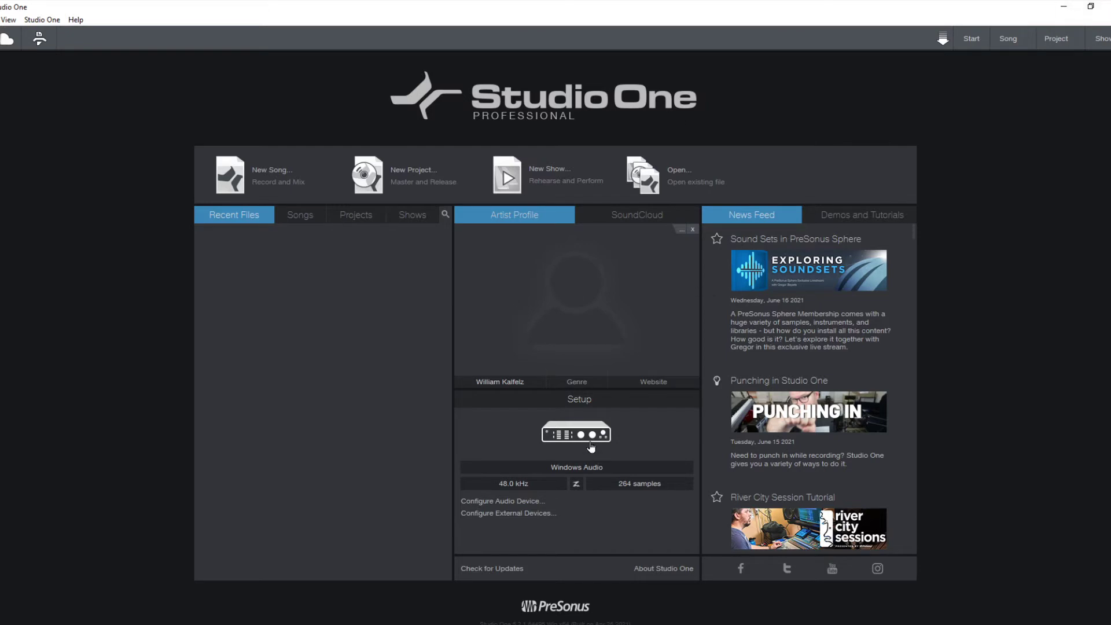
- Open the External Devices options in Studio One and select the Wusik TL1 device
left_click(585, 437)
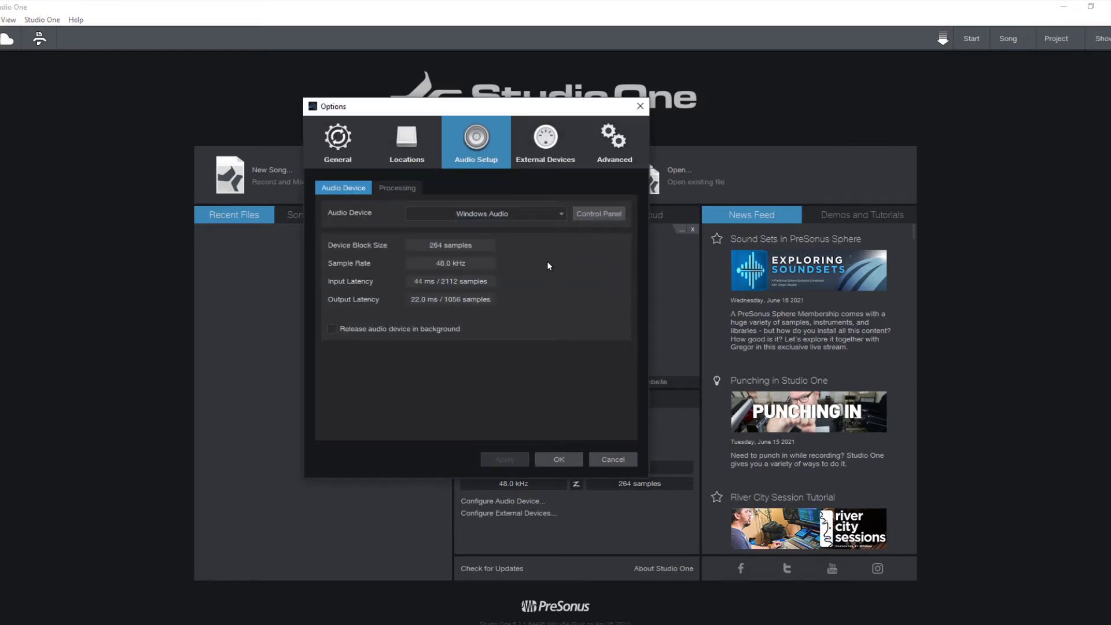
left_click(527, 153)
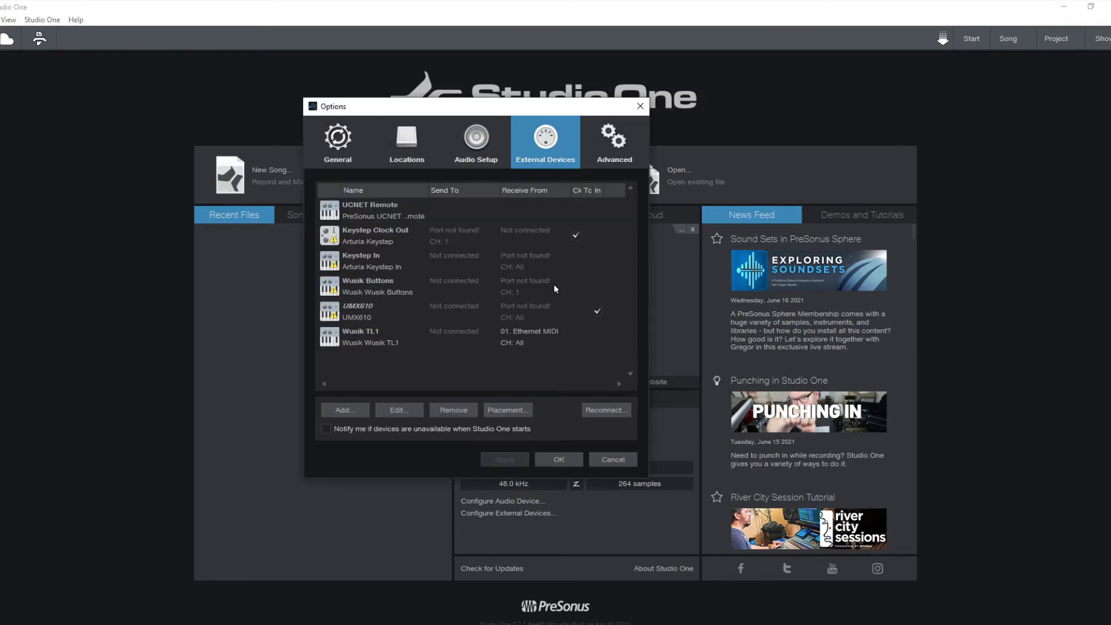
left_click(415, 342)
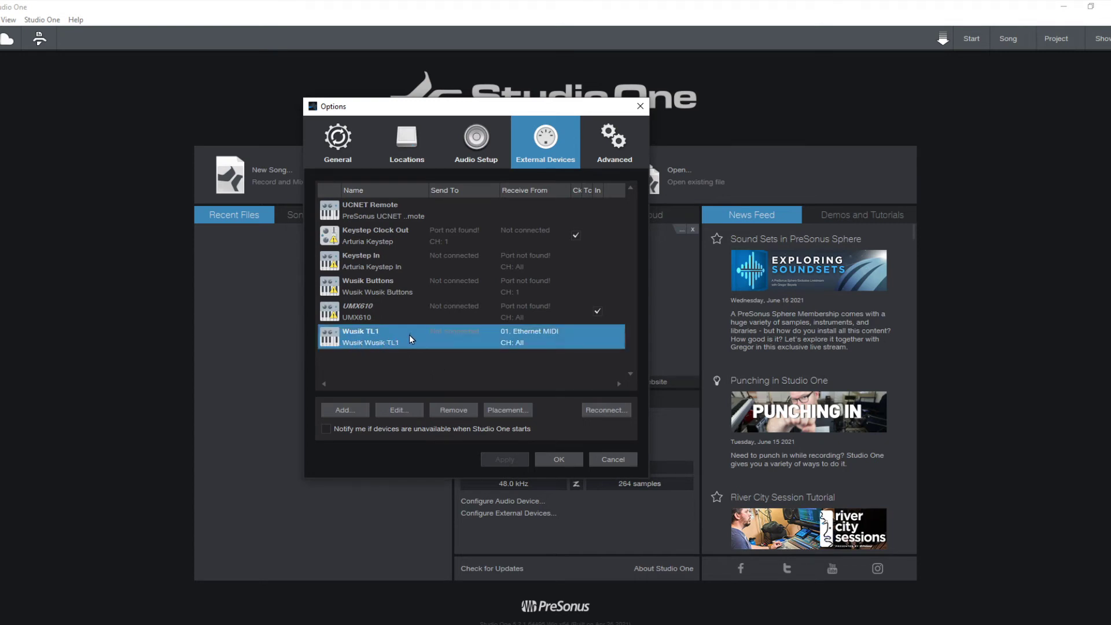
left_click(342, 411)
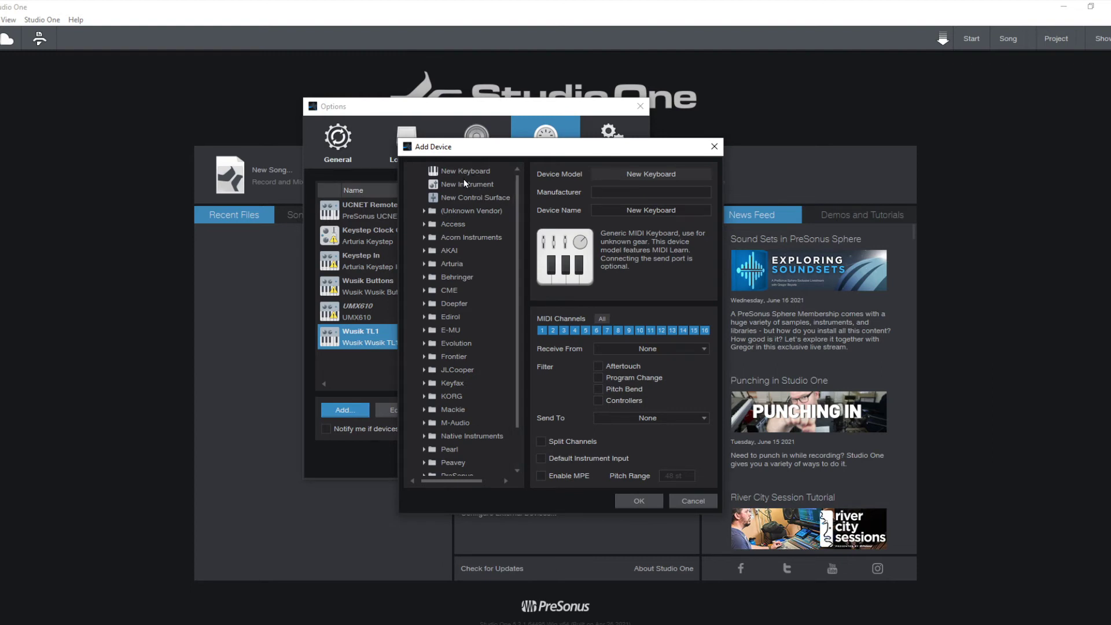
left_click(683, 350)
left_click(660, 389)
key("Return")
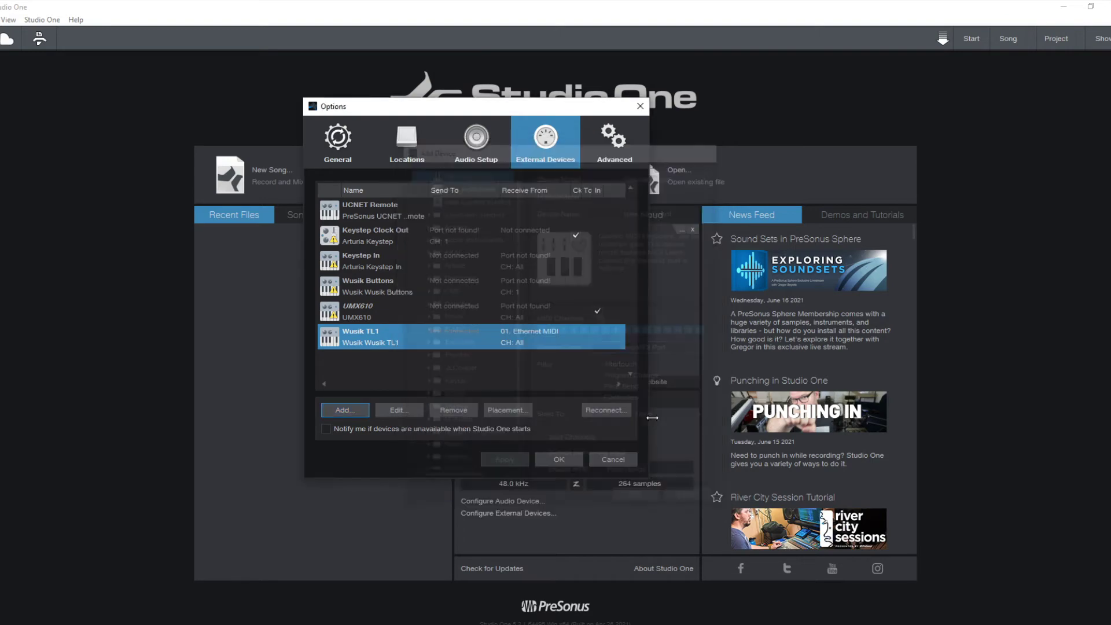
- Open the Wusik TL1 external device for editing and keep Wusik TL1 as its device name
double_click(488, 338)
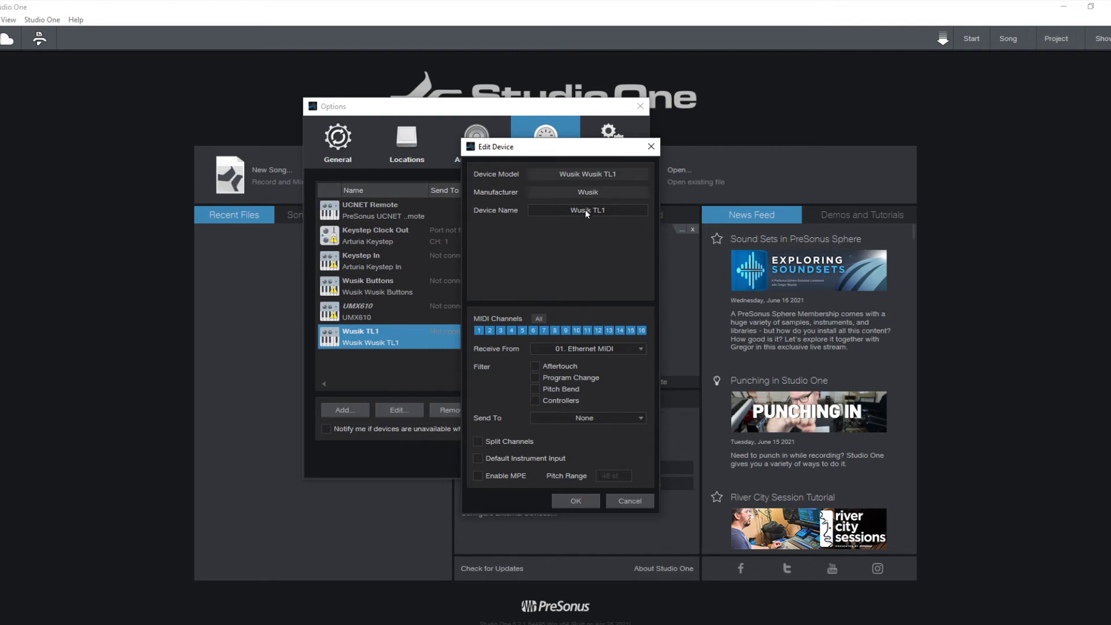
left_click(624, 213)
key("Home")
key("ctrl+shift+Right")
key("Delete")
key("Return")
left_click(609, 209)
type("Wusik")
key("Return")
- Set the Wusik TL1 device to receive from loopMIDI Port and confirm the device and options changes
left_click(604, 353)
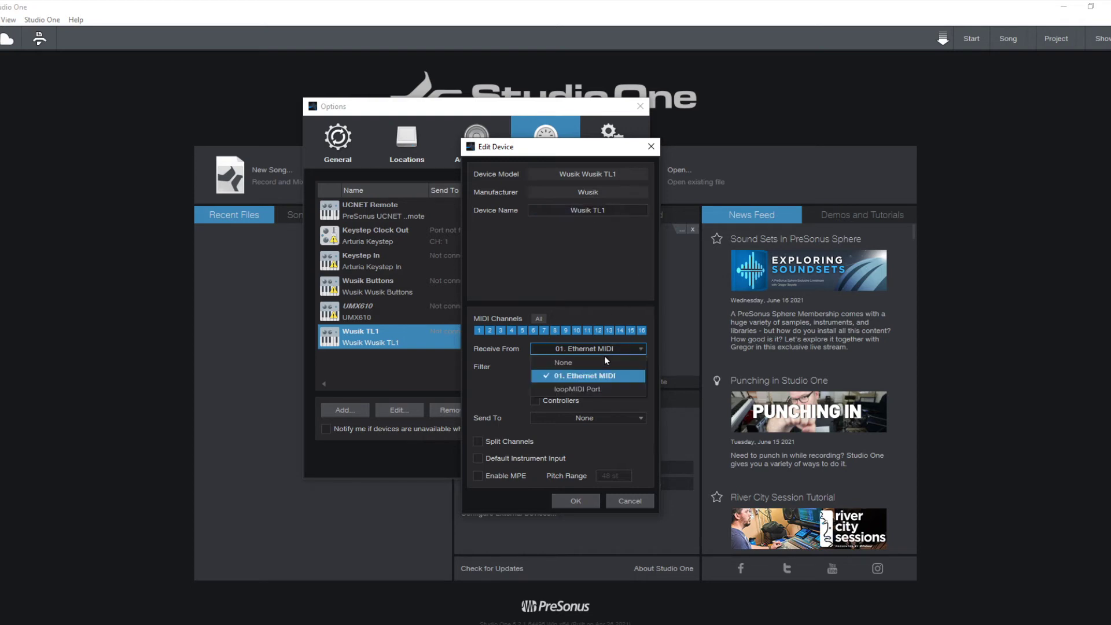
left_click(610, 391)
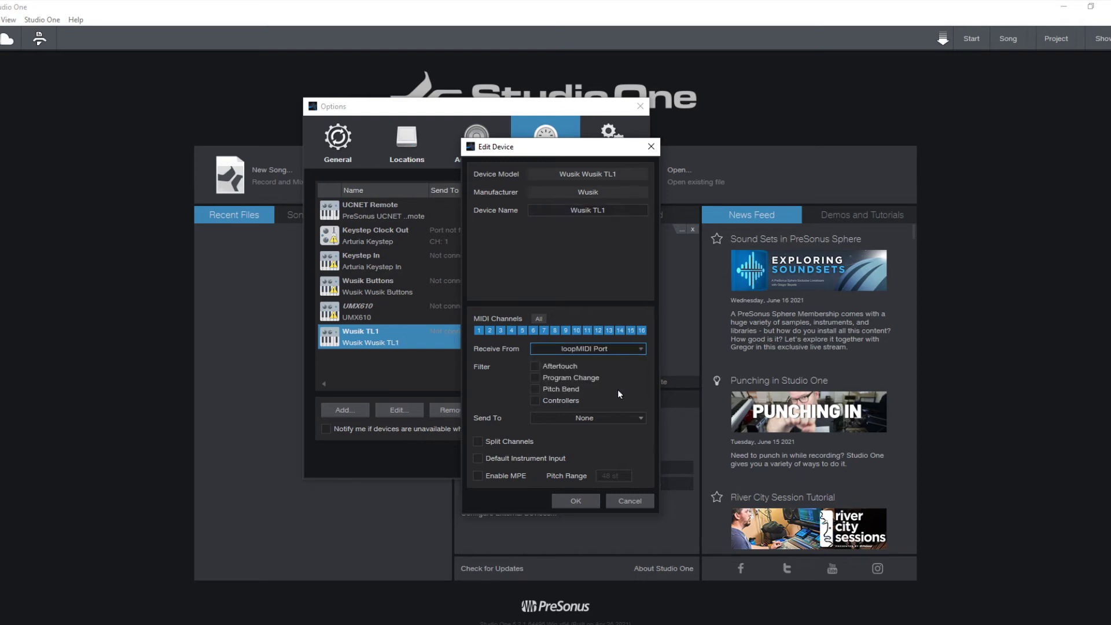
left_click(566, 502)
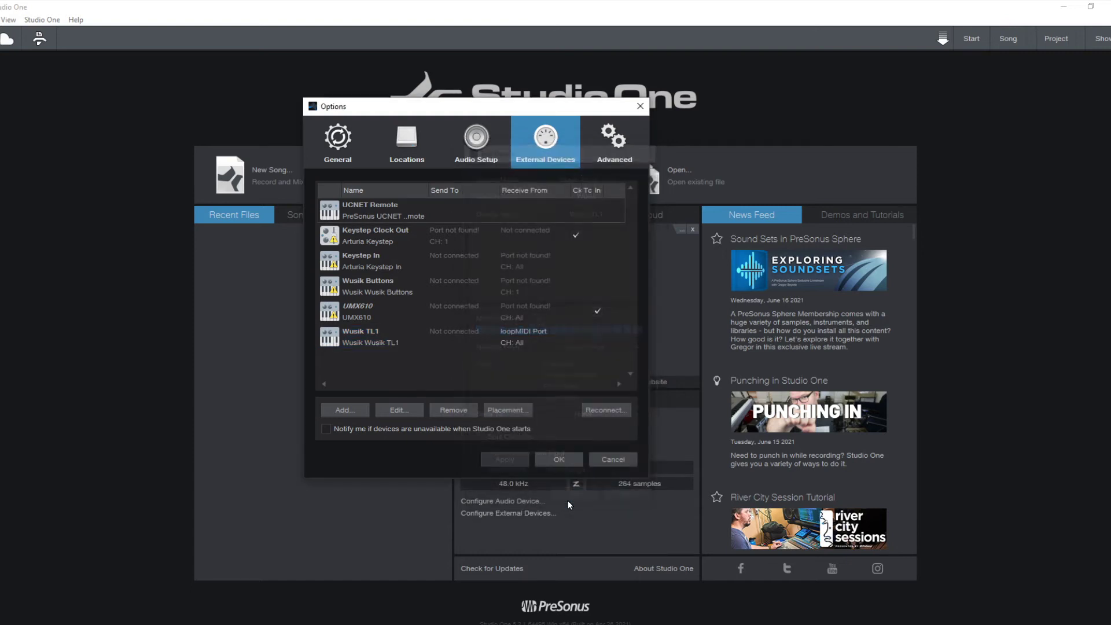
left_click(558, 459)
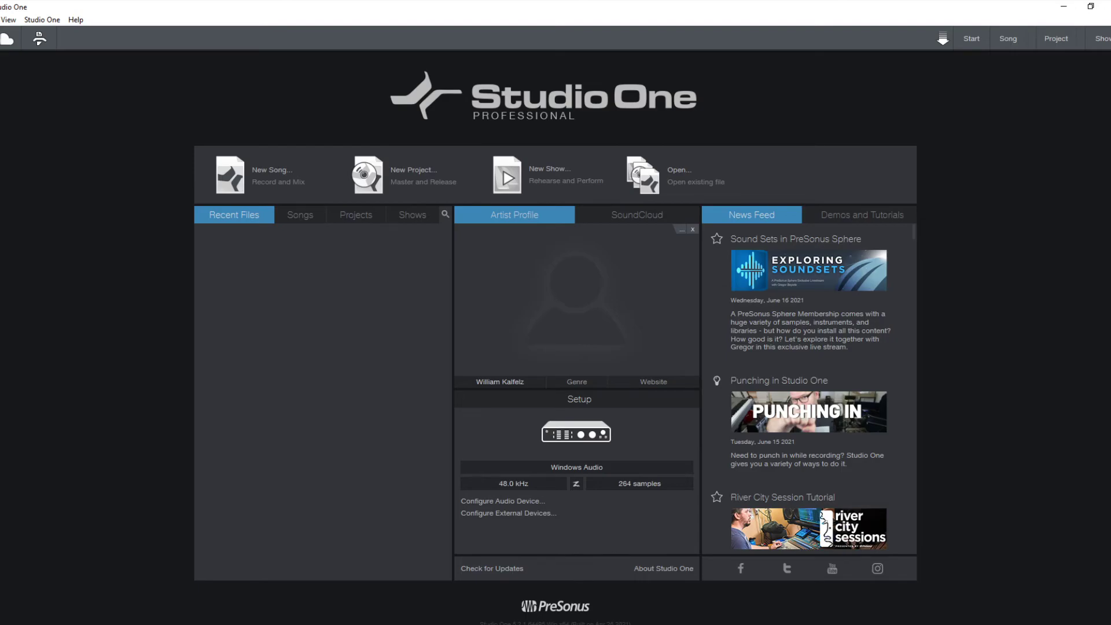
- Create a new song in Studio One from the Empty Song template with the default settings
key("alt+Tab")
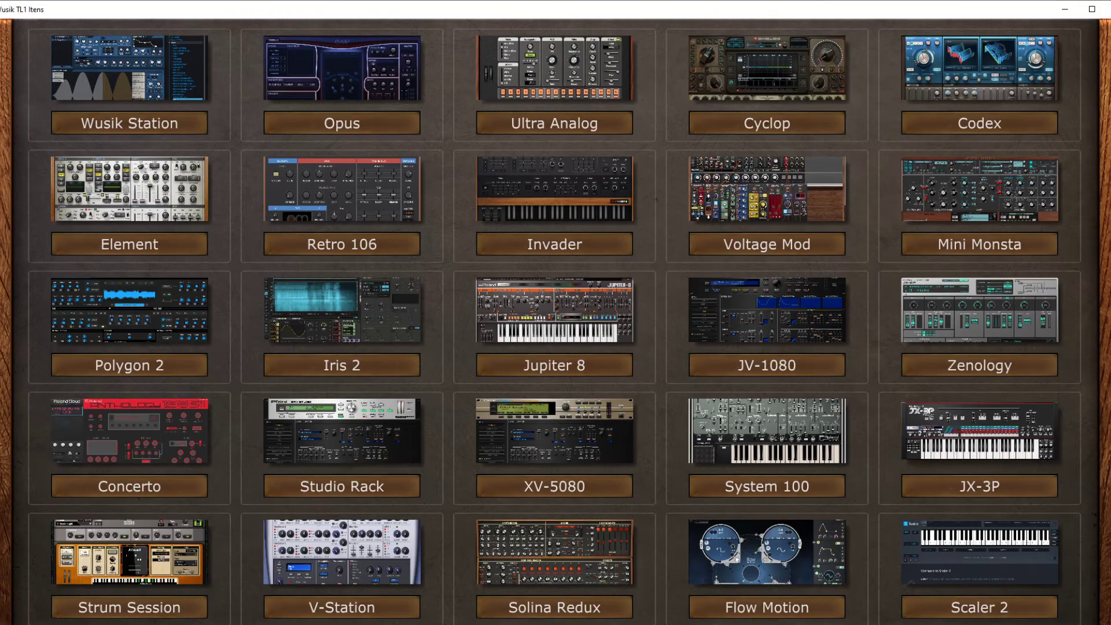
key("alt+Tab")
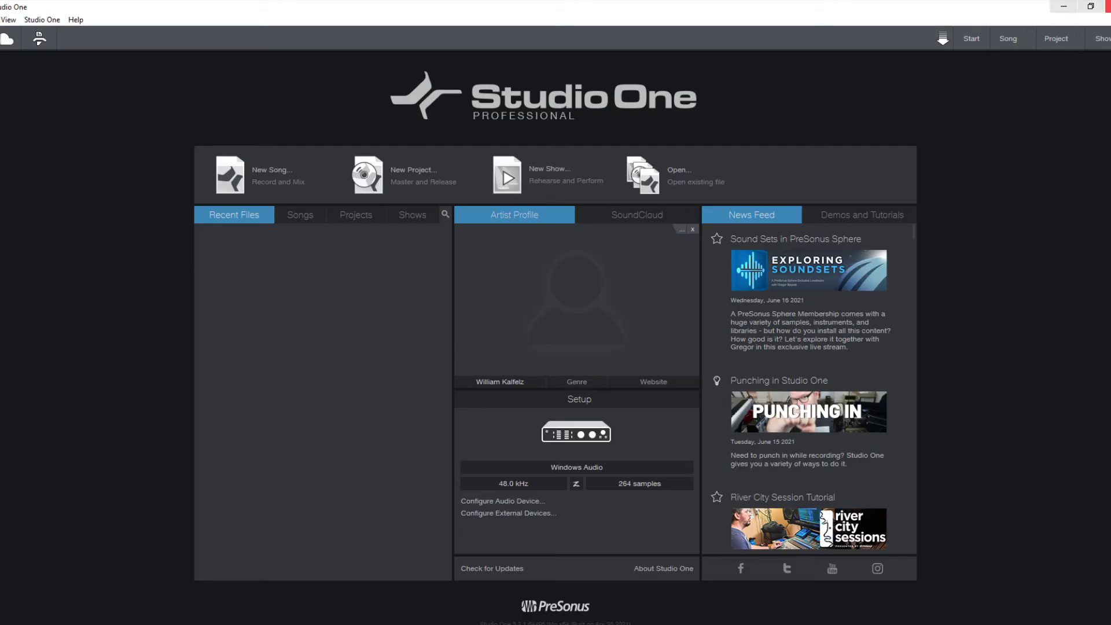
left_click(266, 179)
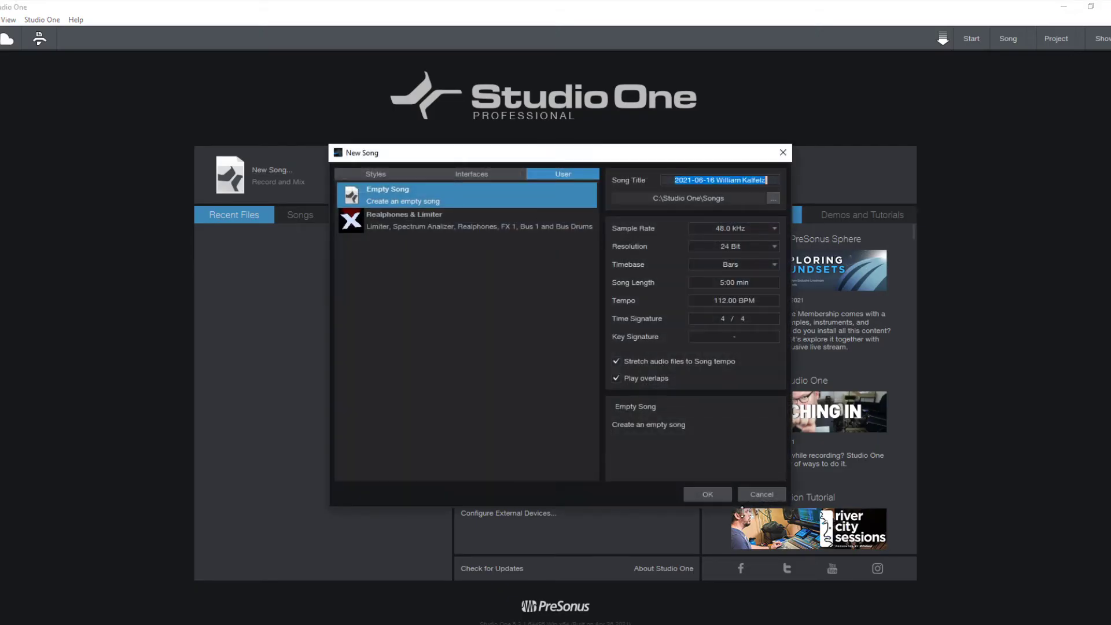
left_click(708, 494)
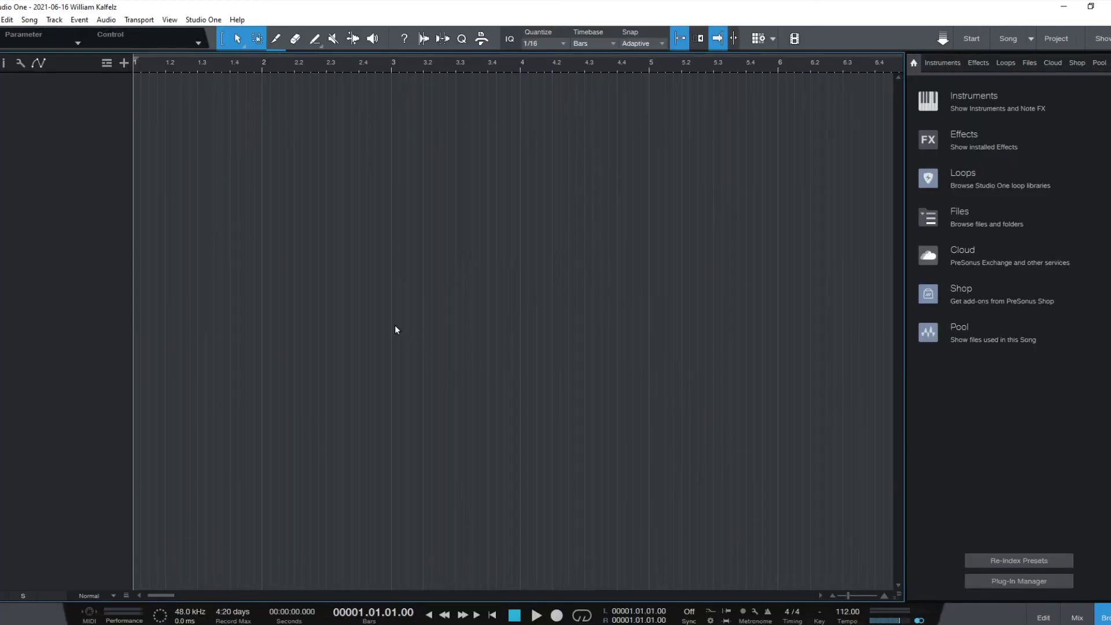
- Show the mix console and its list of external devices
key("F3")
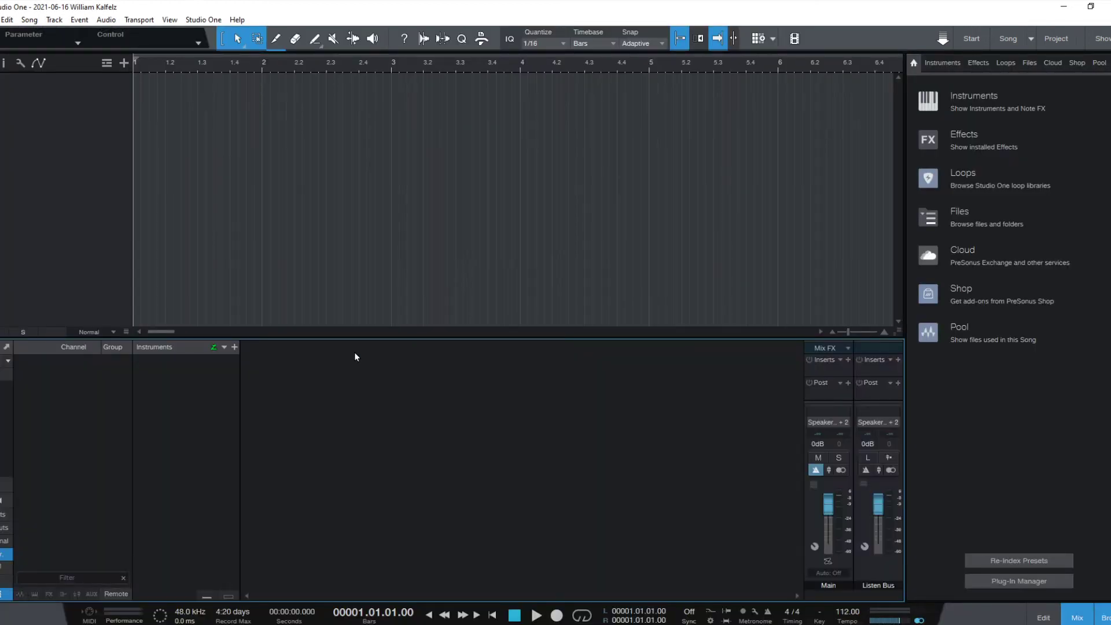
left_click(2, 543)
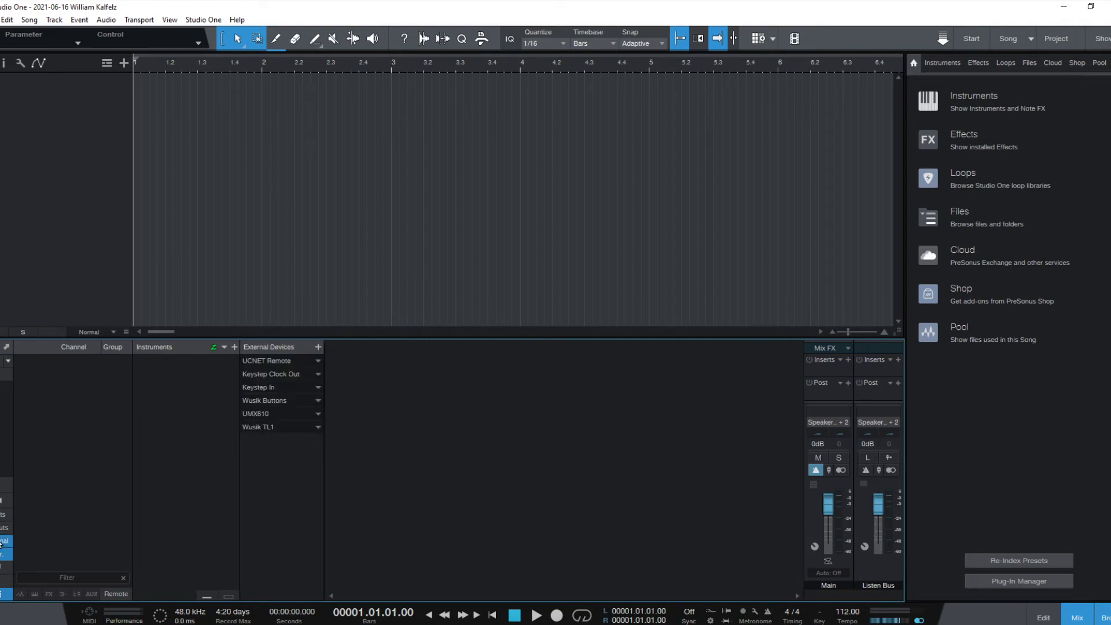
- Open the Wusik TL1 device's control panel, enlarge it until all controls fit, and turn on MIDI Learn
left_click(317, 428)
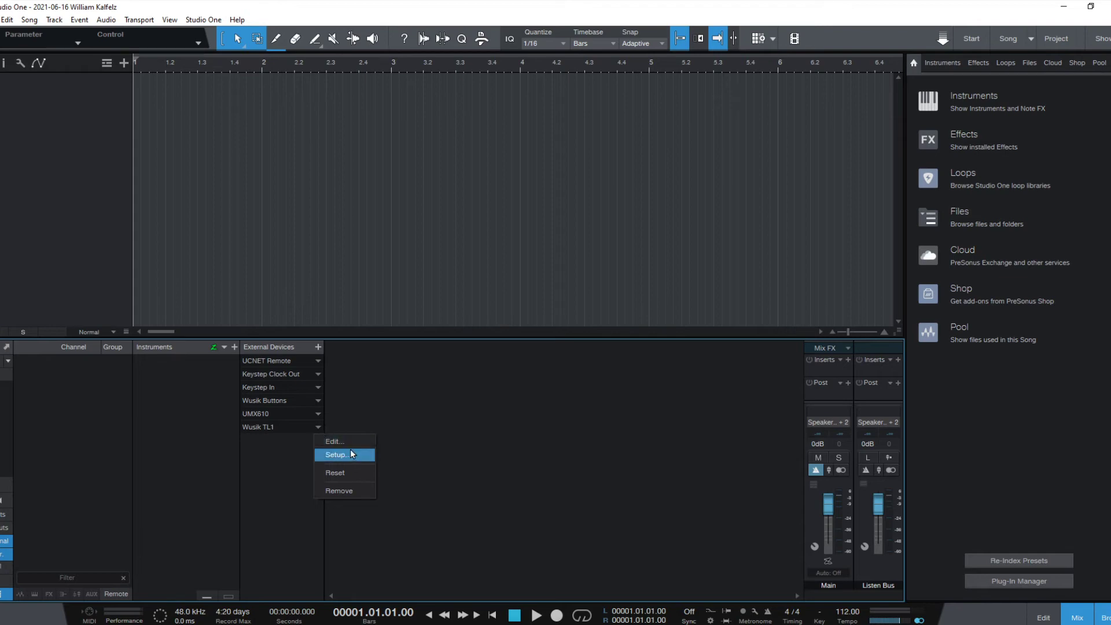
left_click(336, 442)
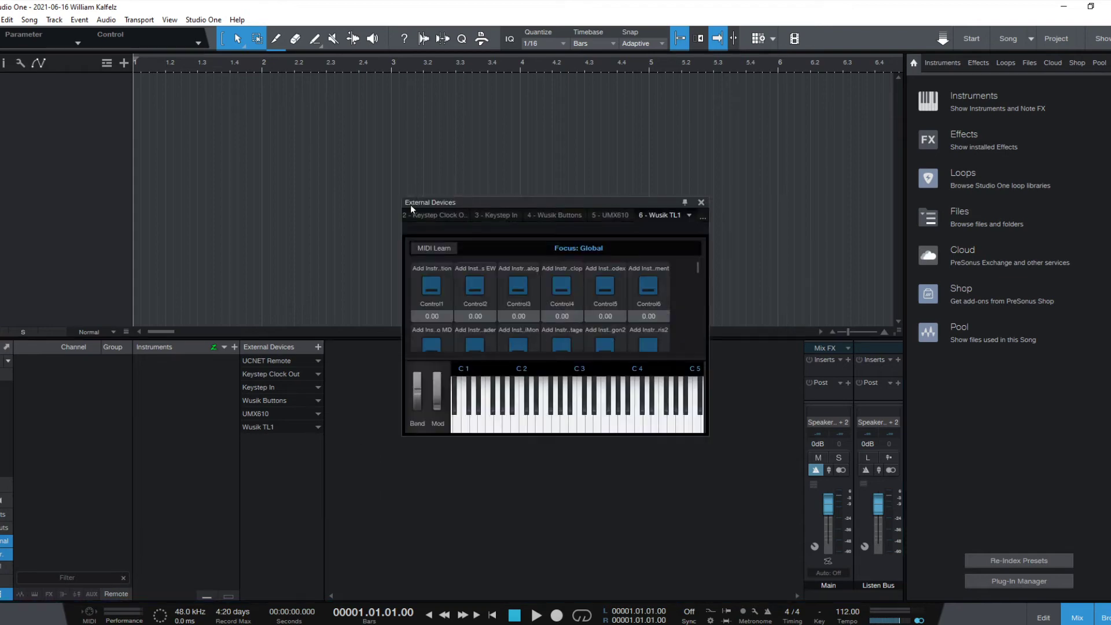
left_click_drag(400, 196, 108, 2)
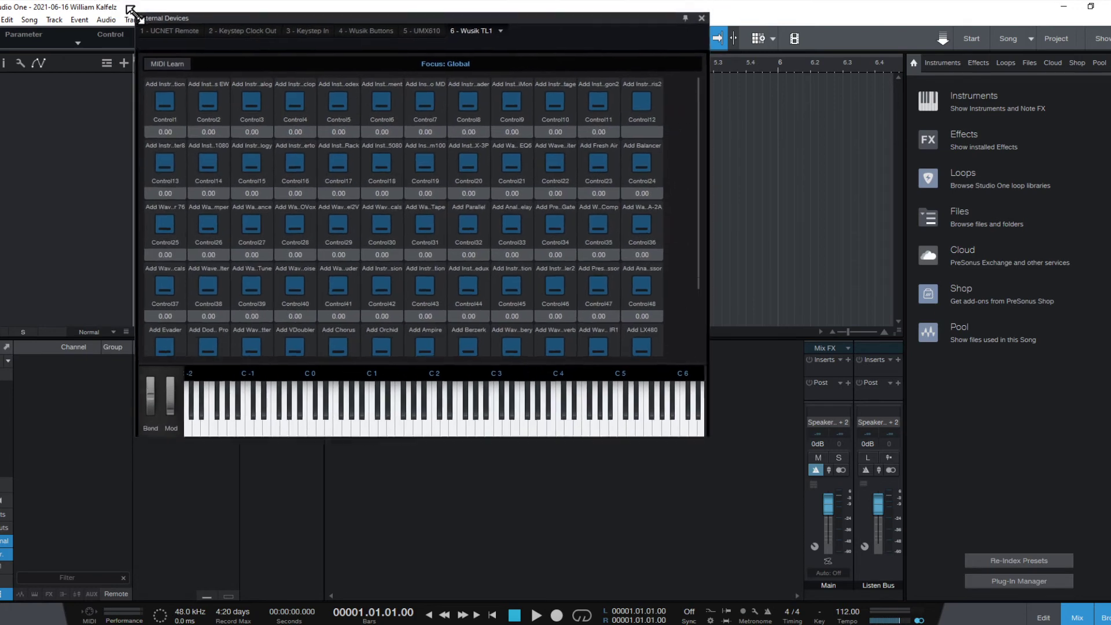
left_click_drag(203, 4, 357, 98)
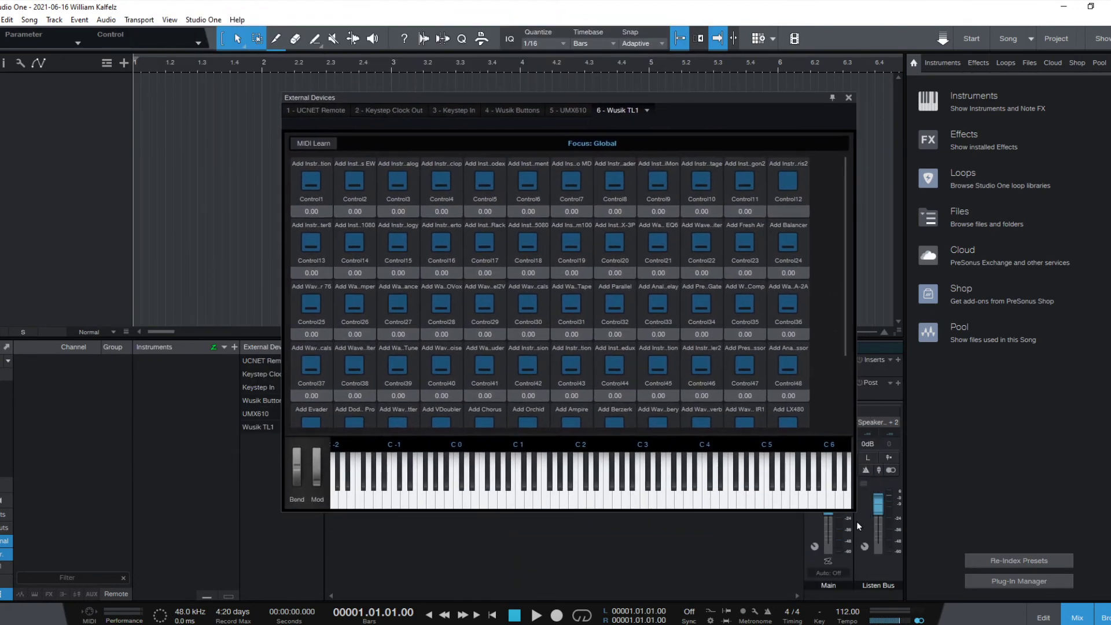
left_click_drag(870, 523, 932, 607)
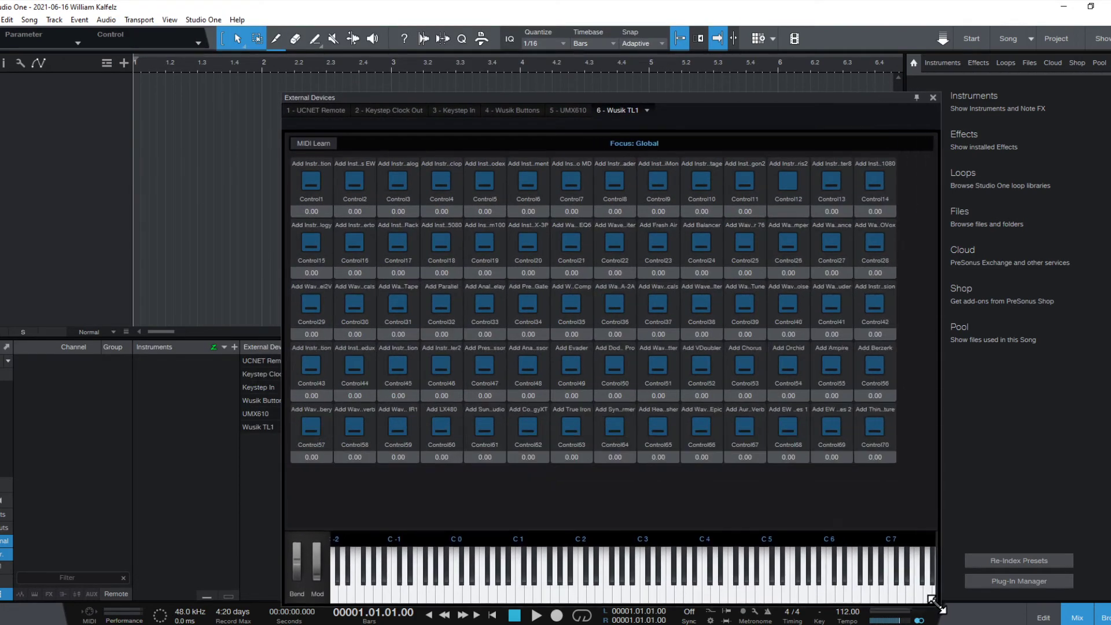
left_click(313, 144)
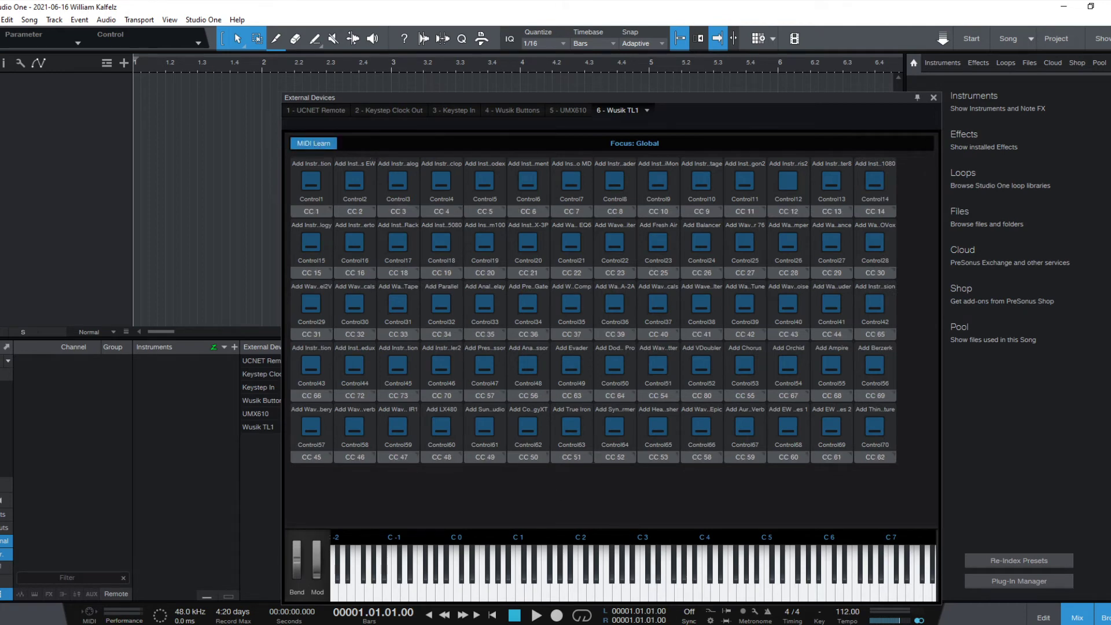
mouse_move(741, 624)
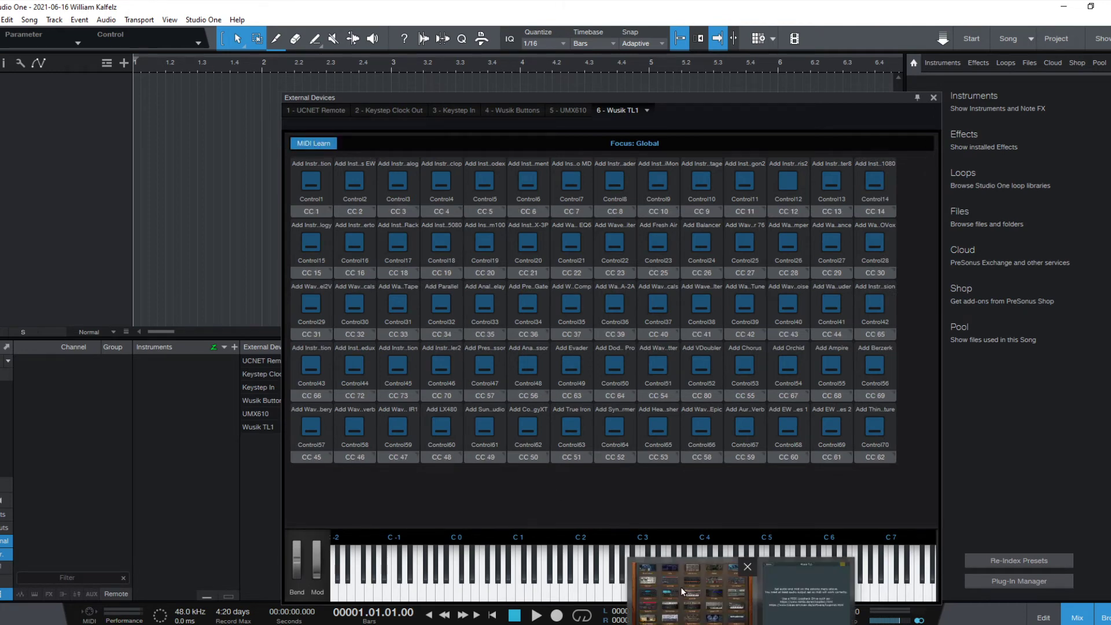
left_click(696, 585)
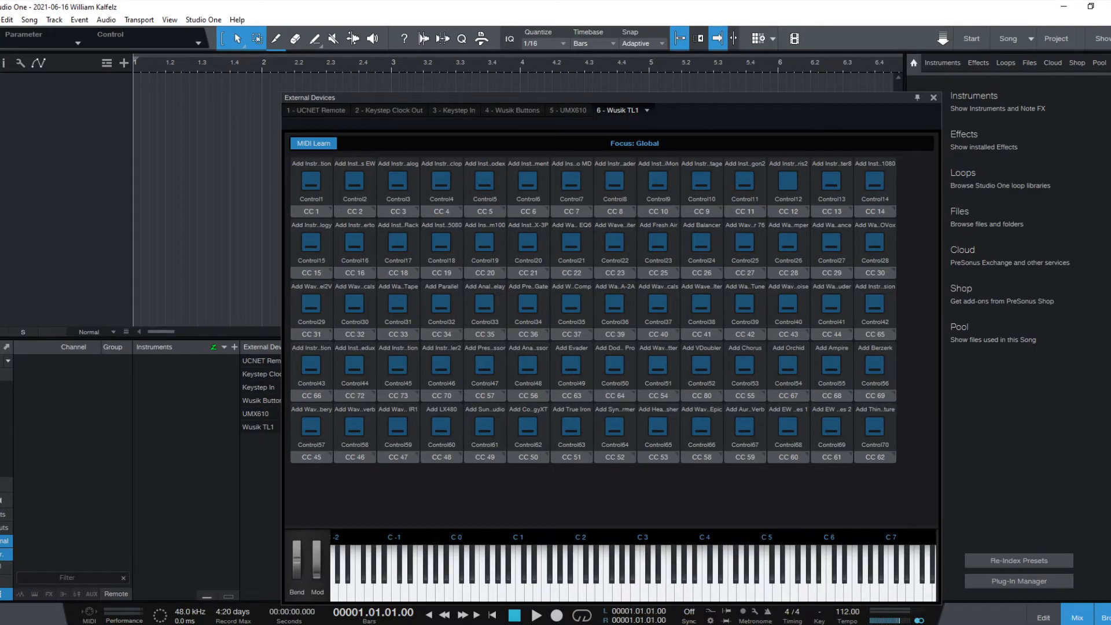
left_click(741, 624)
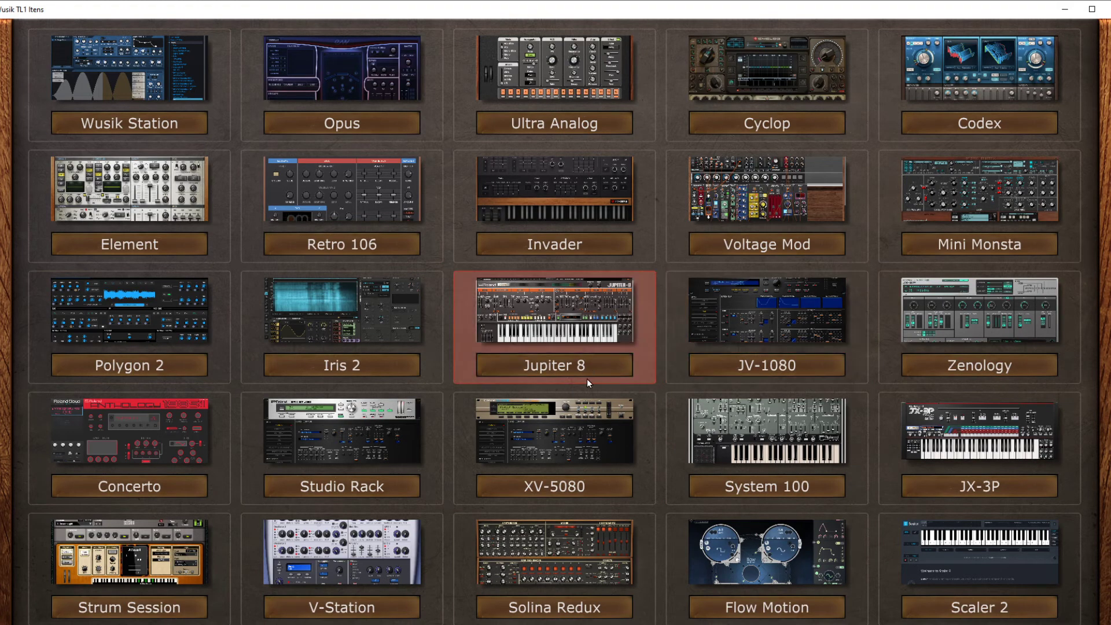
scroll(587, 378, "down", 5)
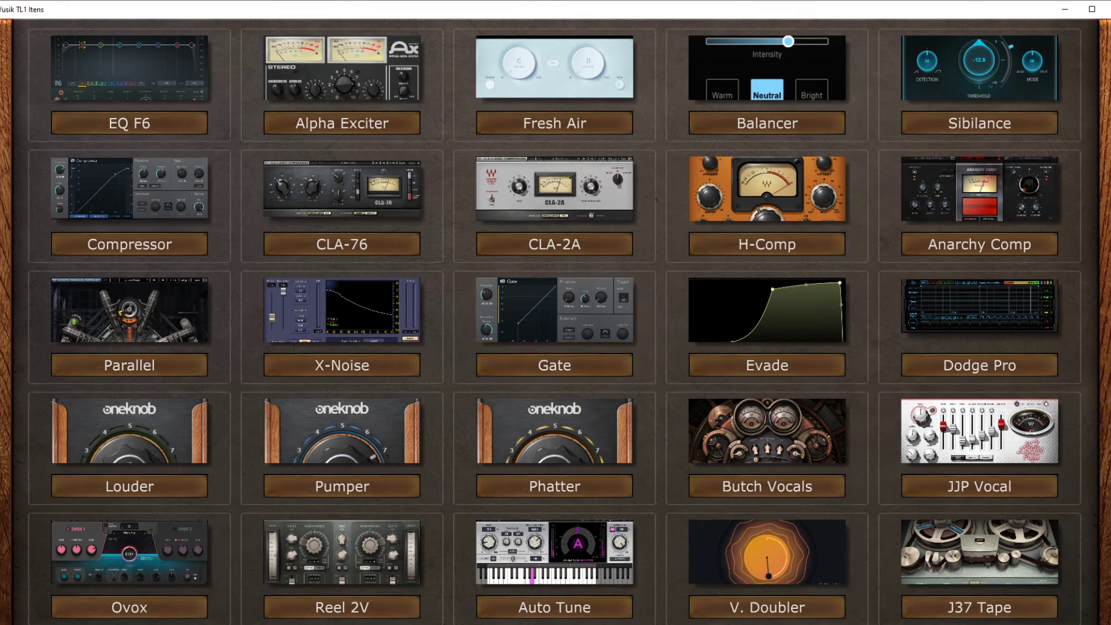
scroll(472, 478, "down", 5)
right_click(349, 550)
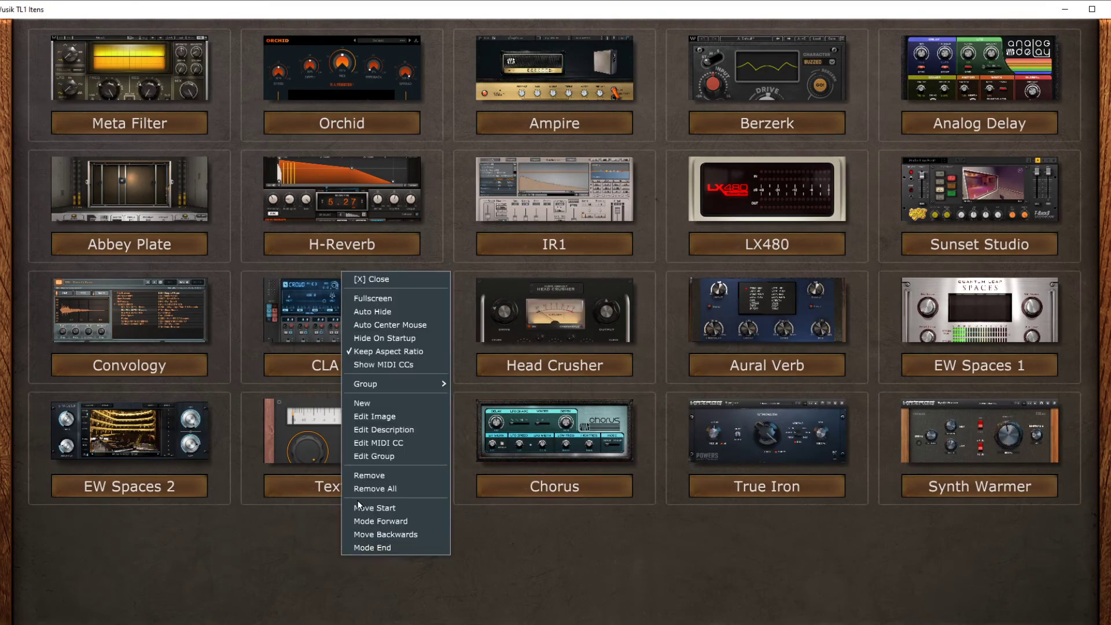
left_click(377, 406)
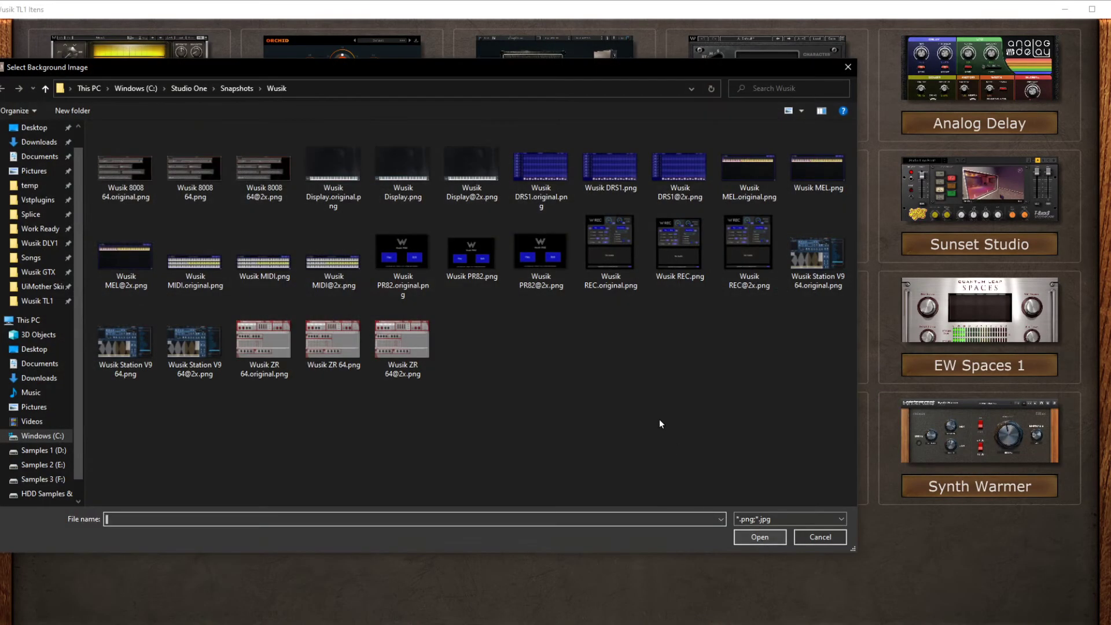
double_click(404, 353)
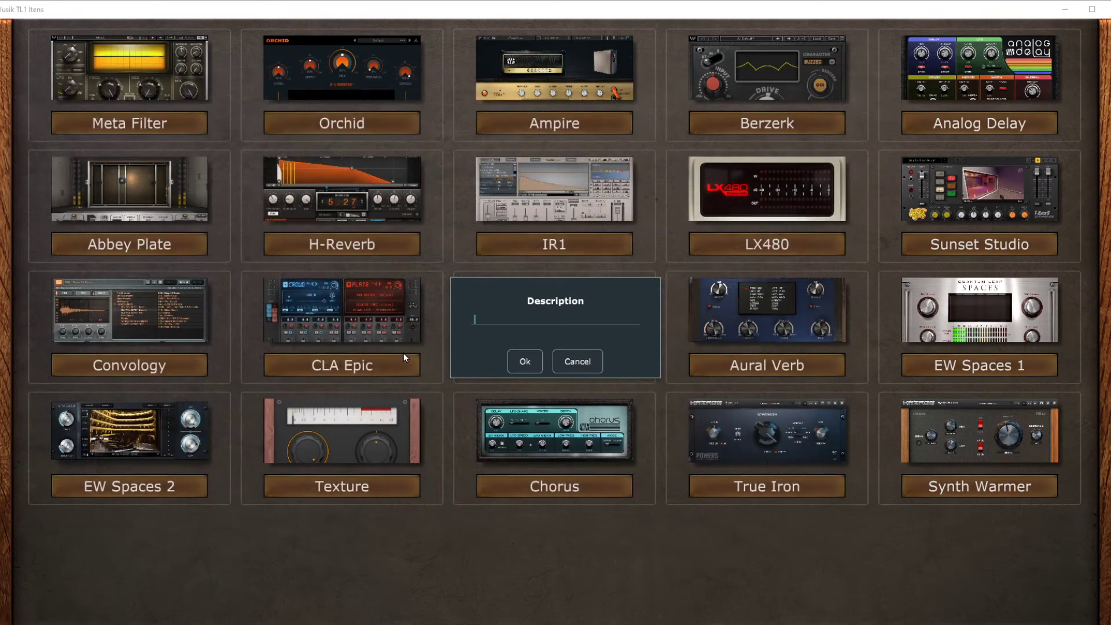
type("Wusik ZR")
key("Return")
type("99")
left_click(513, 366)
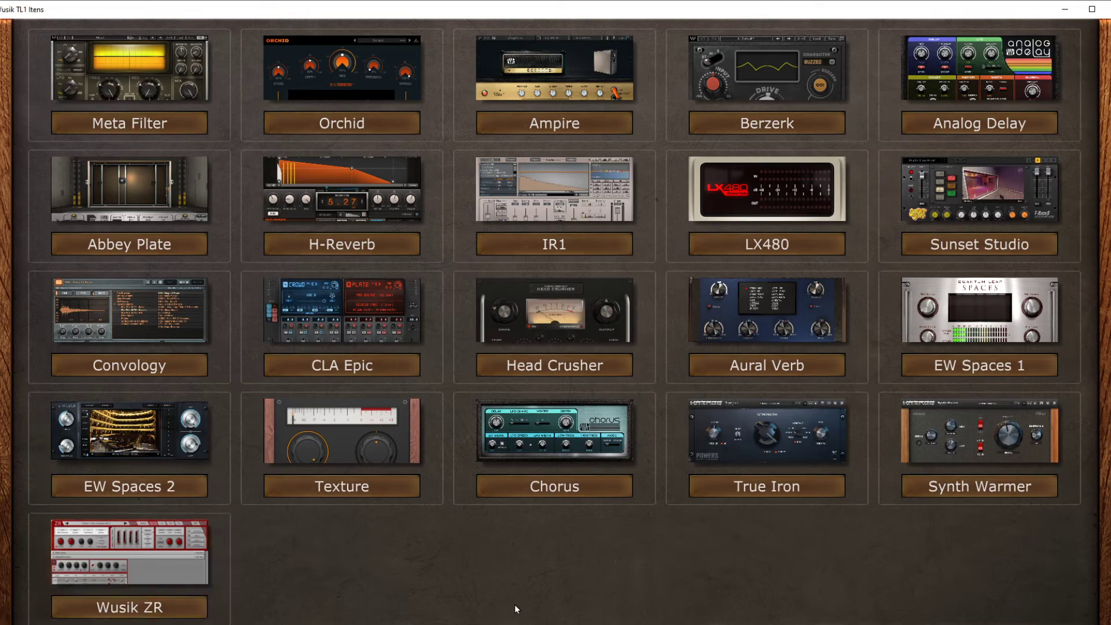
- Switch to Studio One and set the newly learned CC 99 control to the Button (on/off) type
left_click(519, 624)
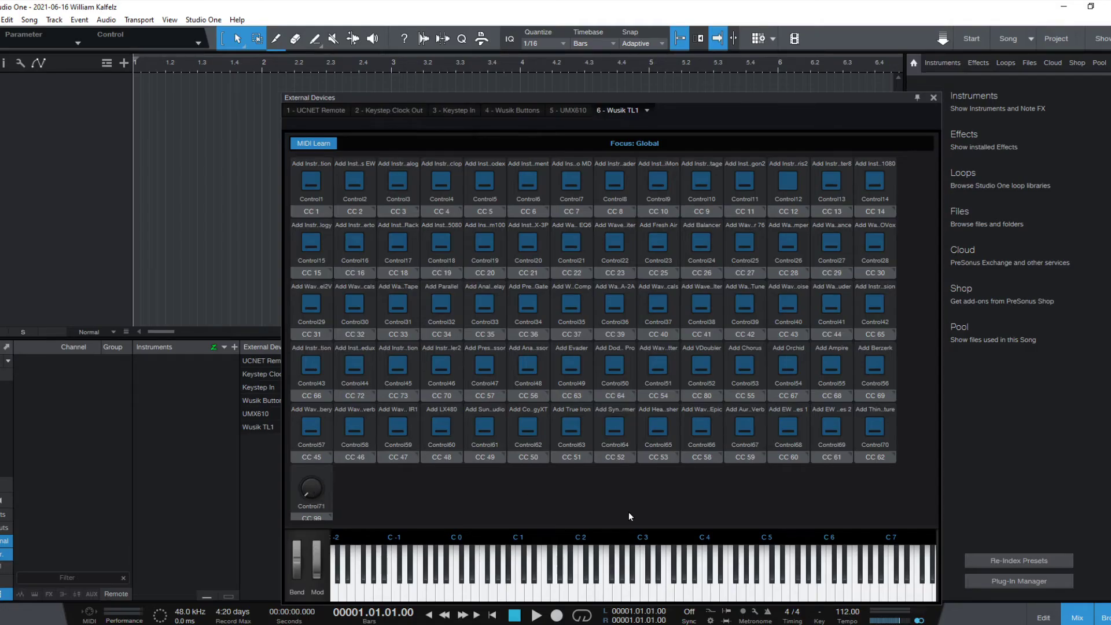
left_click_drag(557, 98, 557, 29)
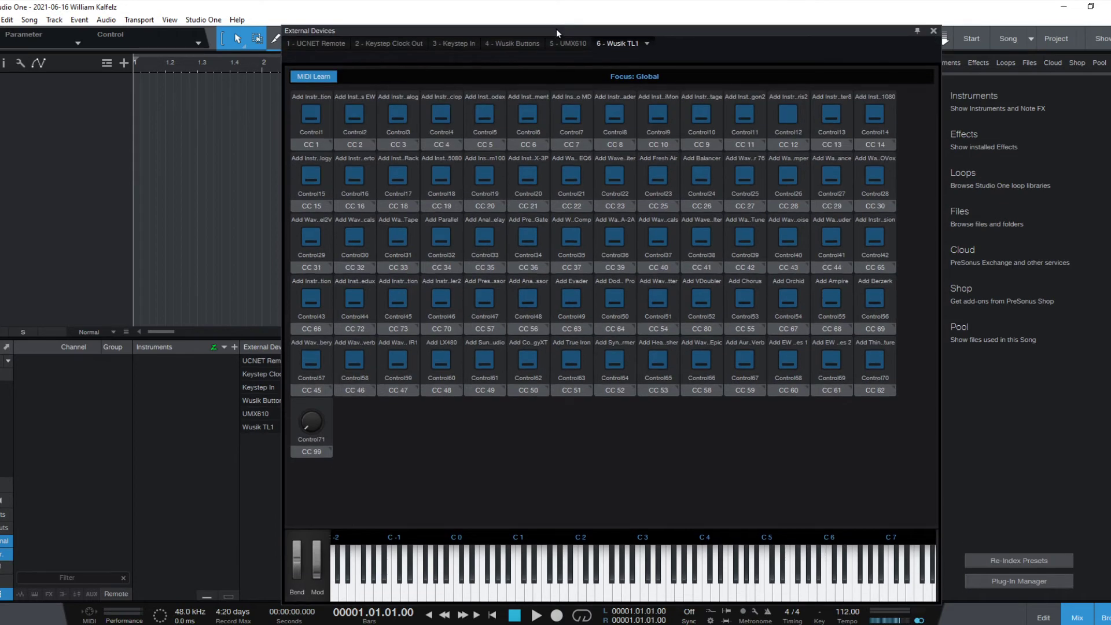
right_click(314, 422)
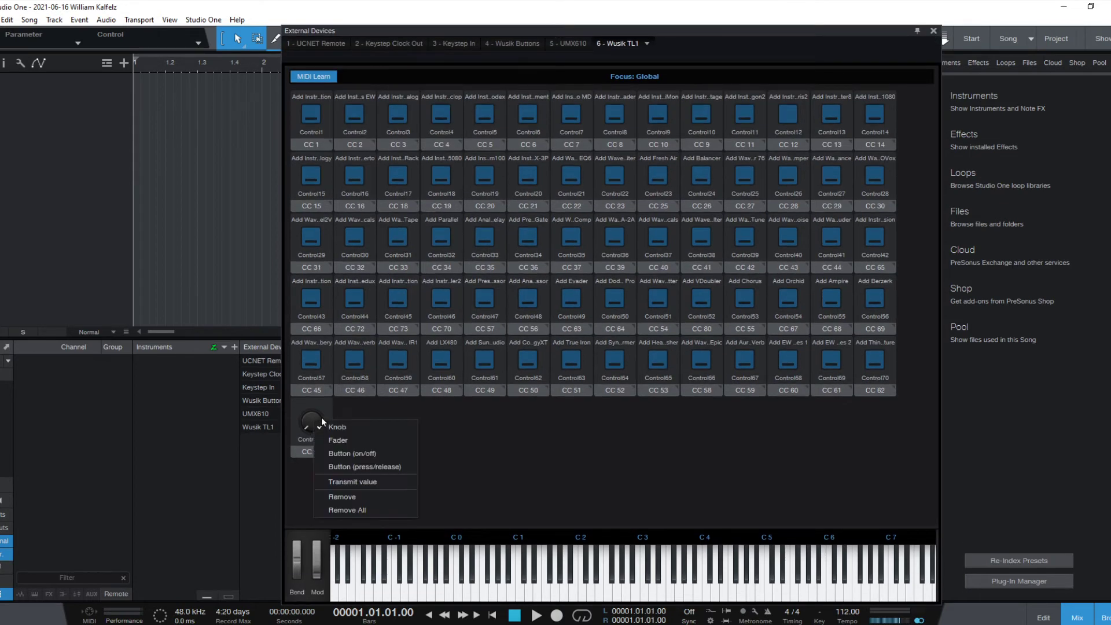
left_click(386, 453)
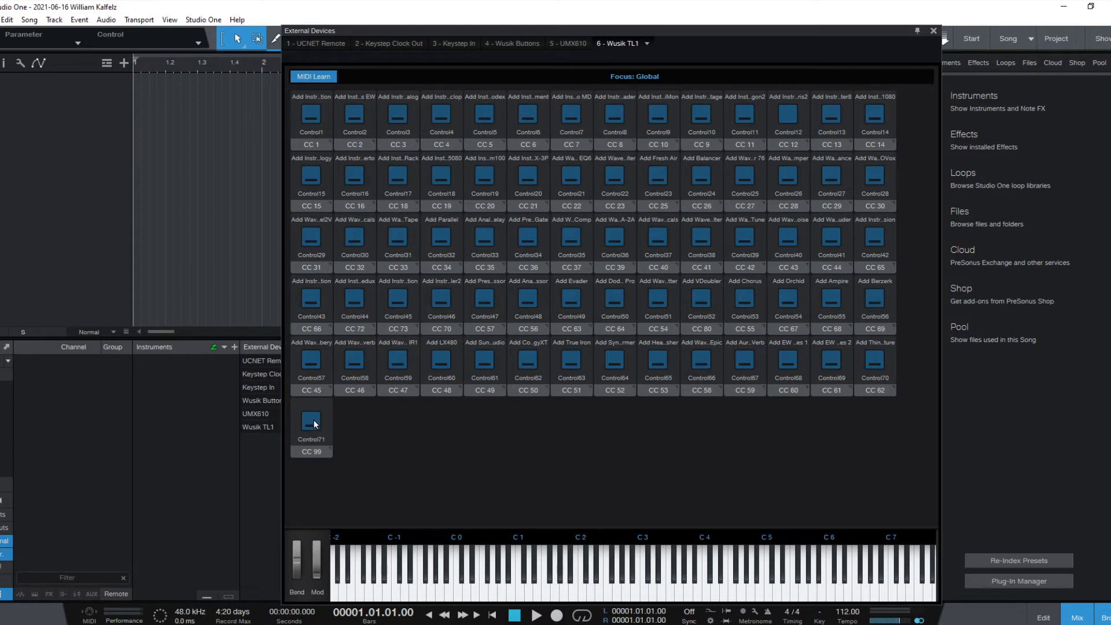
- Open the Macro Organizer, show its macros folder in File Explorer and look through the macro files
left_click(205, 20)
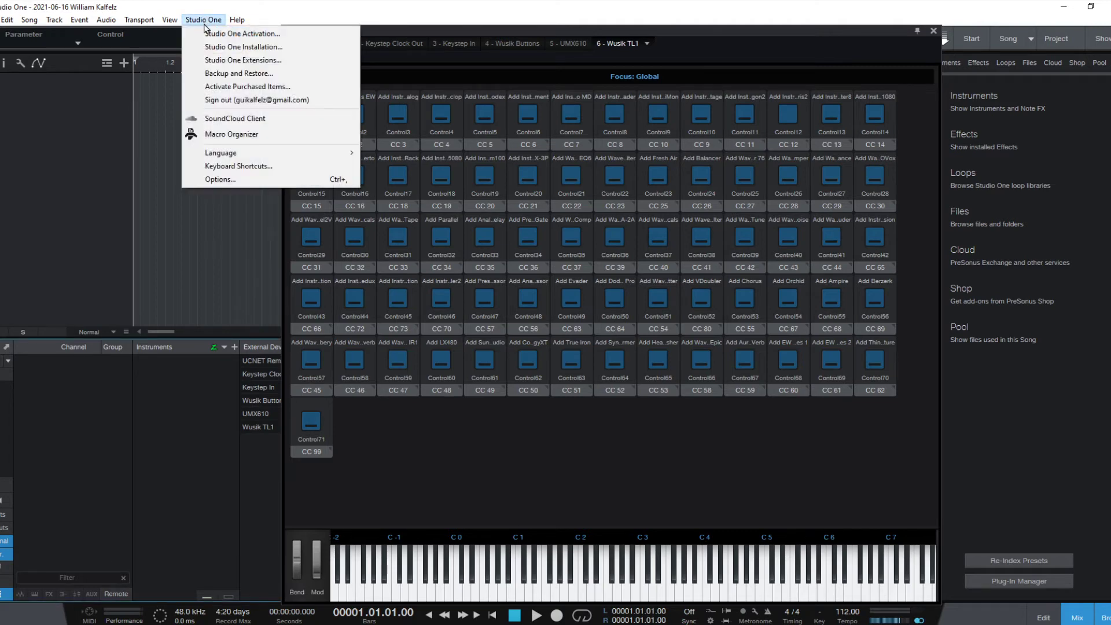
left_click(278, 136)
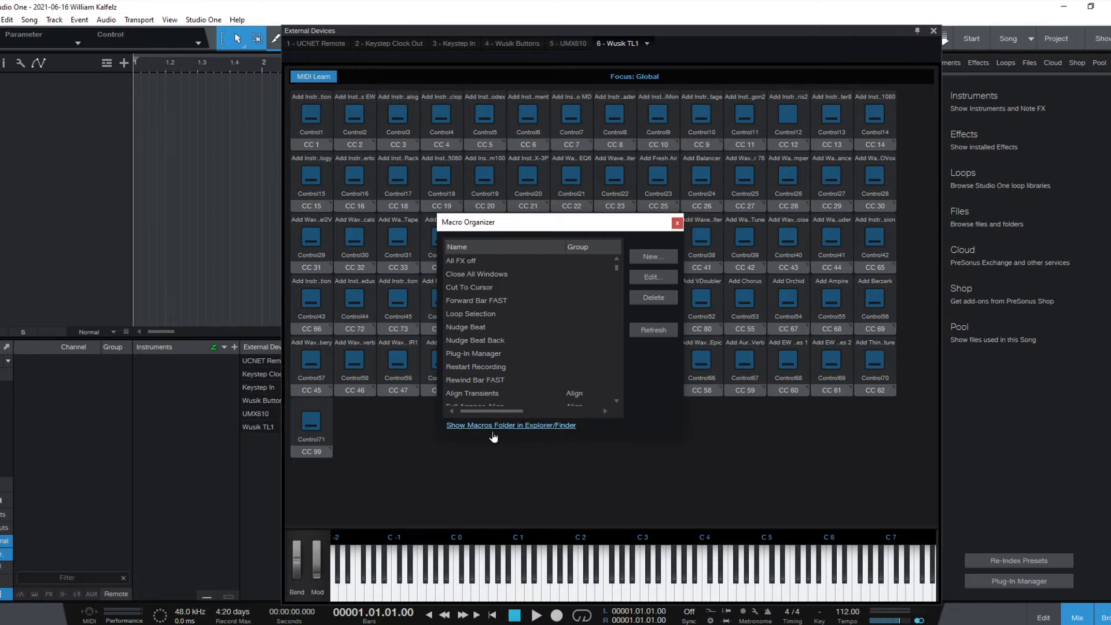
left_click(544, 426)
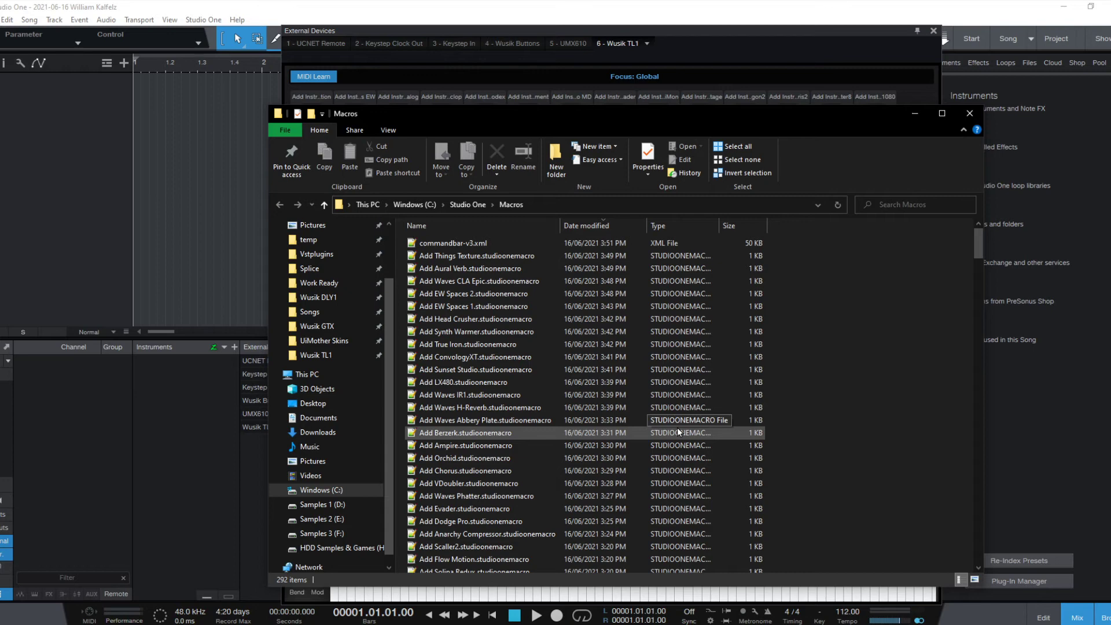
scroll(568, 384, "down", 20)
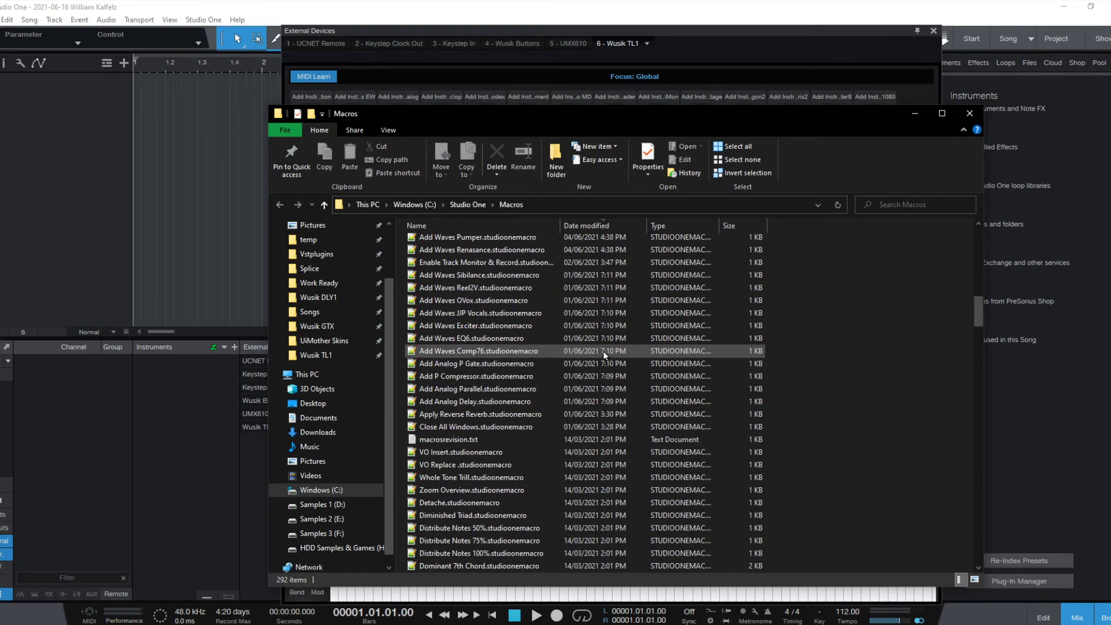
scroll(603, 351, "up", 8)
key("Home")
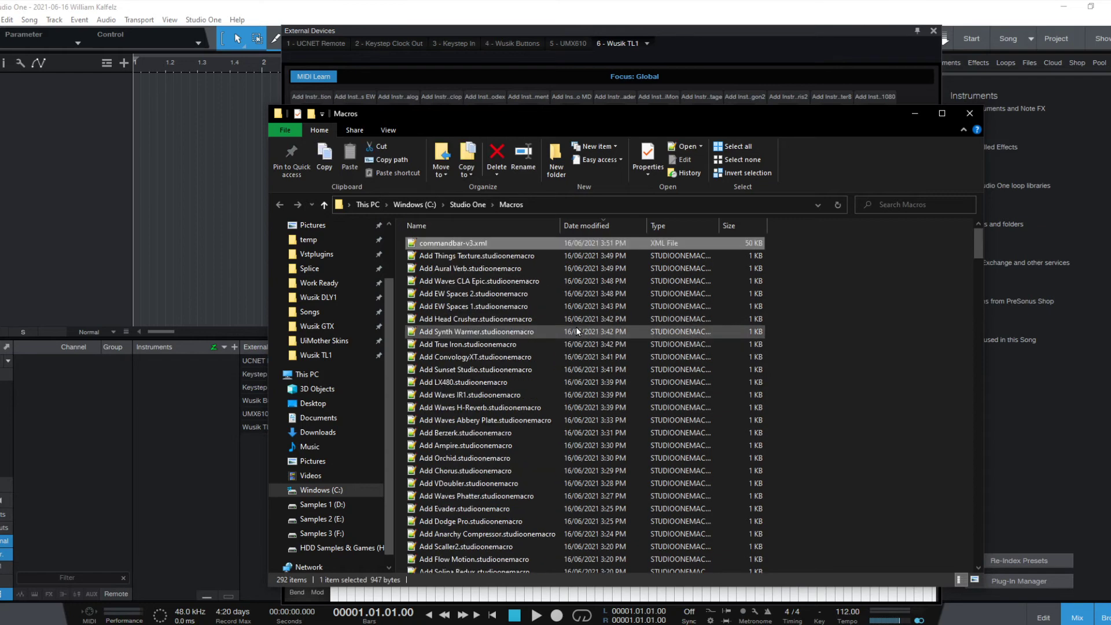
scroll(773, 382, "down", 6)
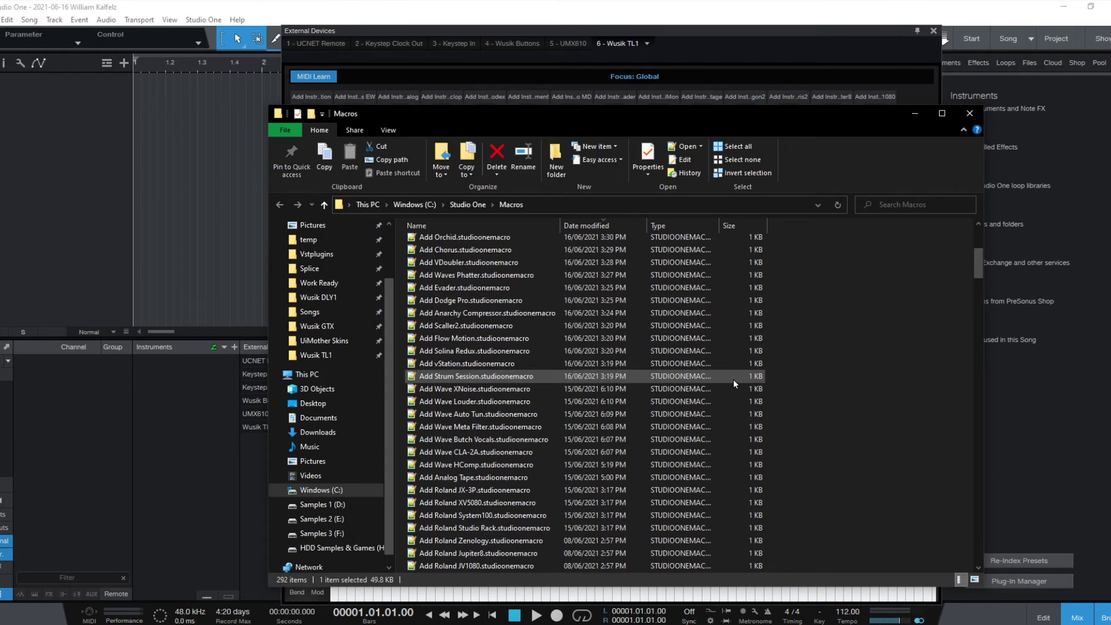
scroll(732, 380, "down", 2)
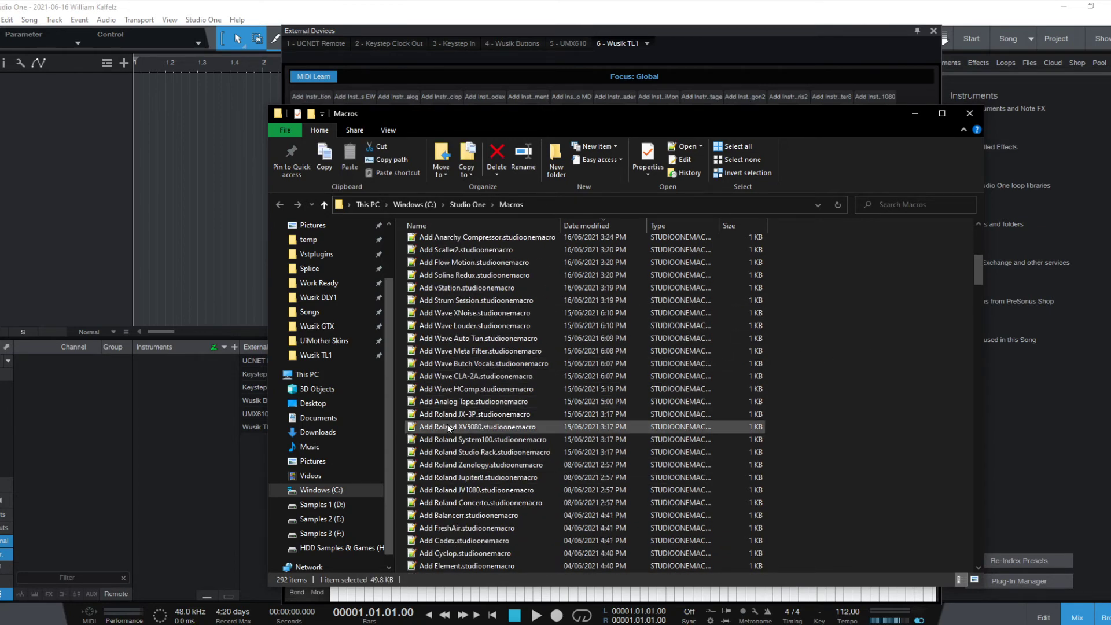
left_click(516, 443)
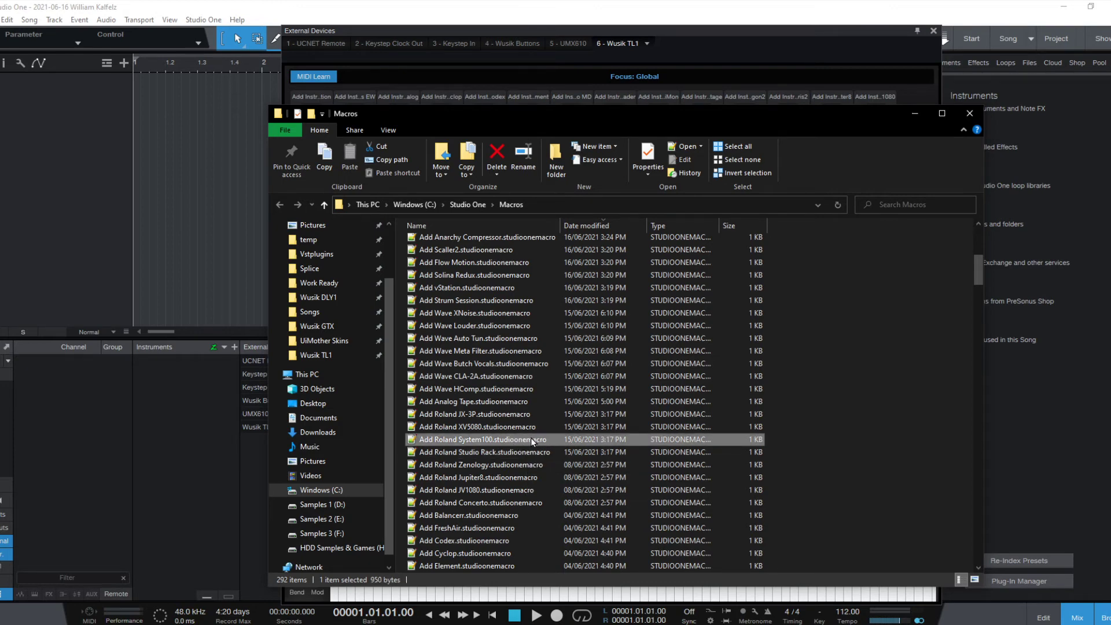
right_click(526, 442)
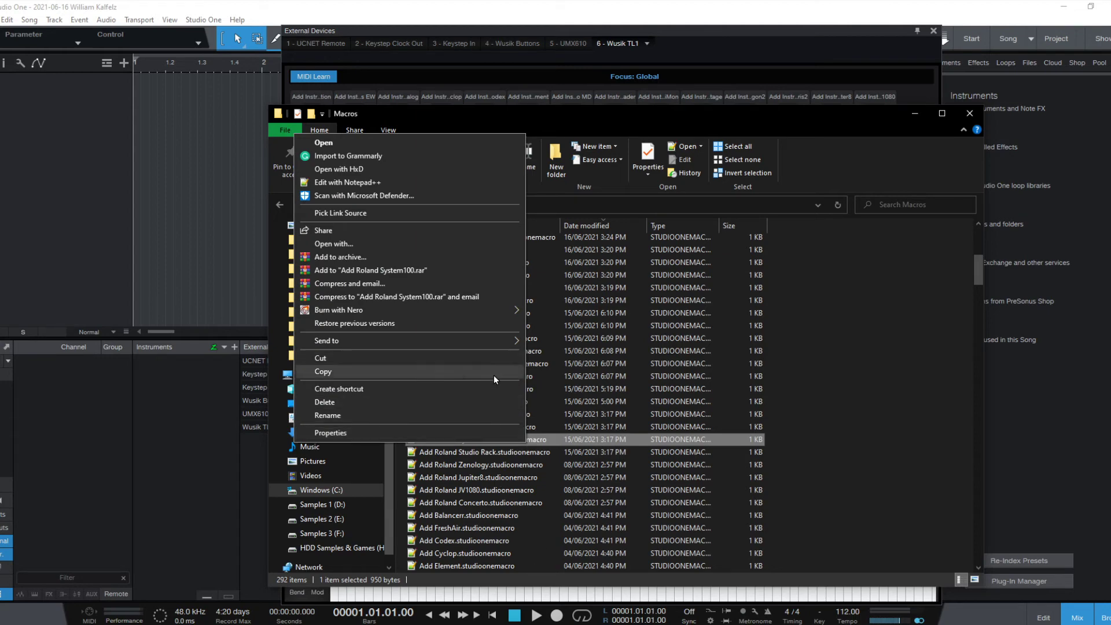
mouse_move(457, 339)
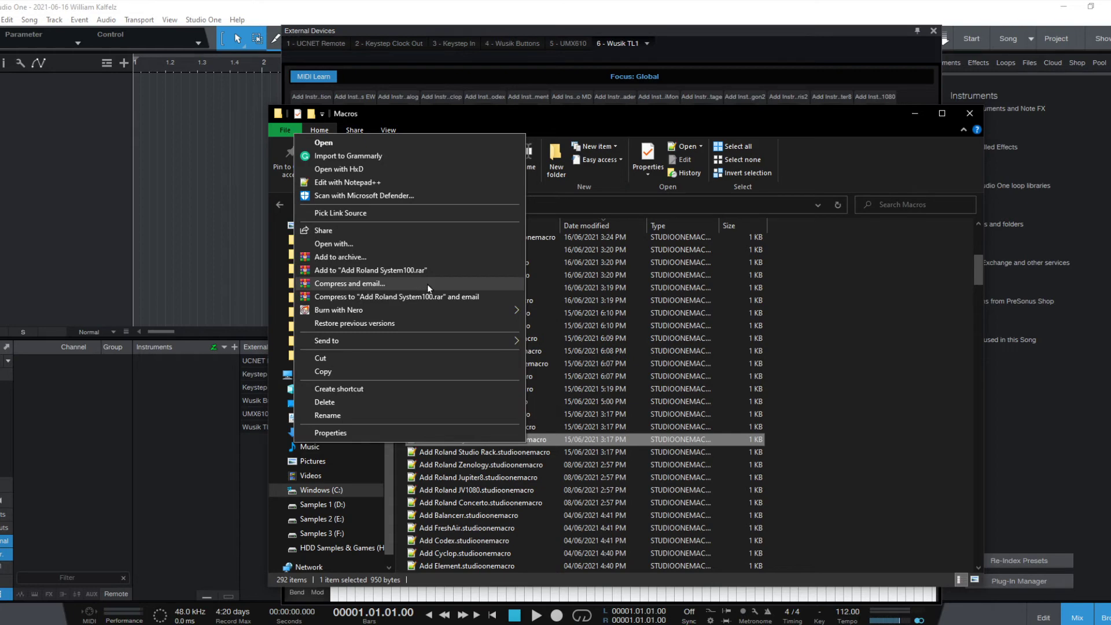
left_click(395, 243)
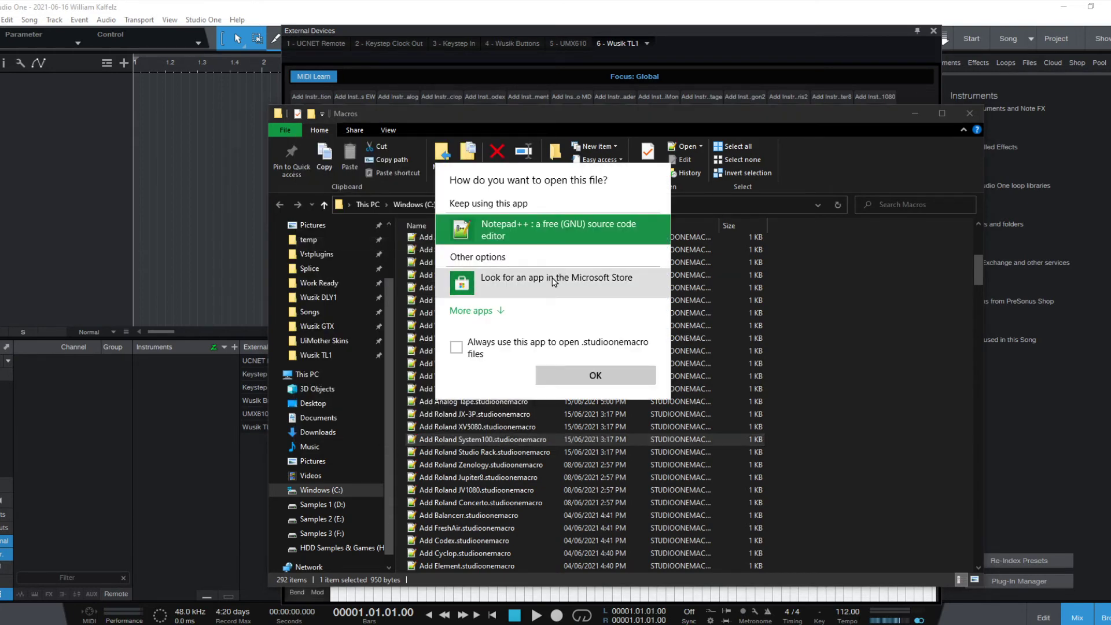
left_click(495, 311)
scroll(548, 363, "down", 5)
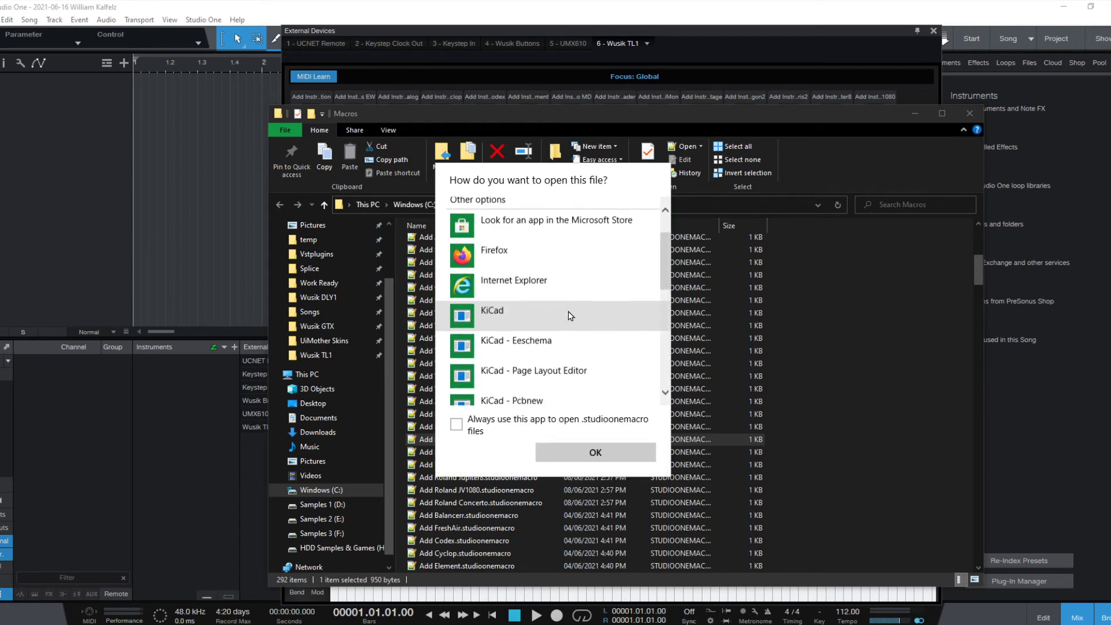
scroll(571, 308, "down", 3)
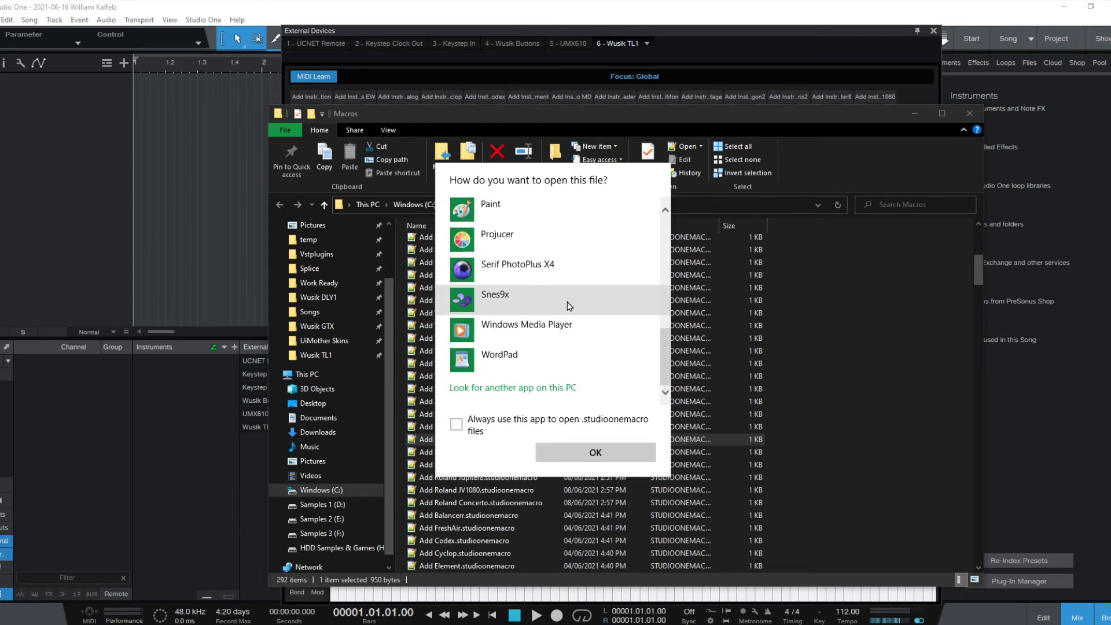
left_click(550, 387)
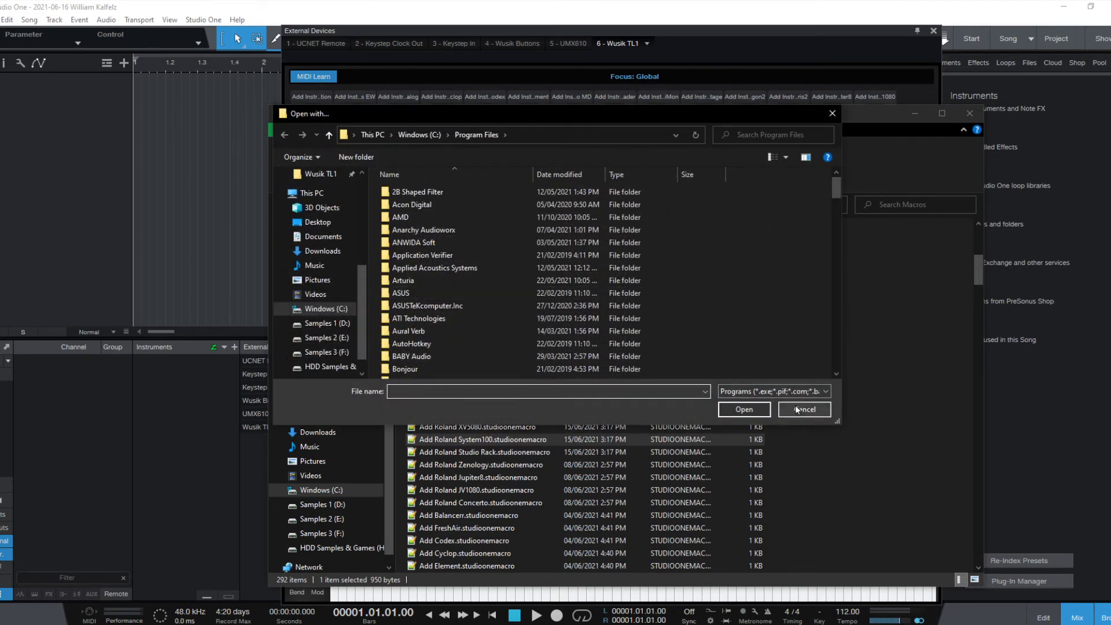
left_click(797, 410)
- Open the Add Roland System100.studioonemacro file with Notepad
right_click(515, 440)
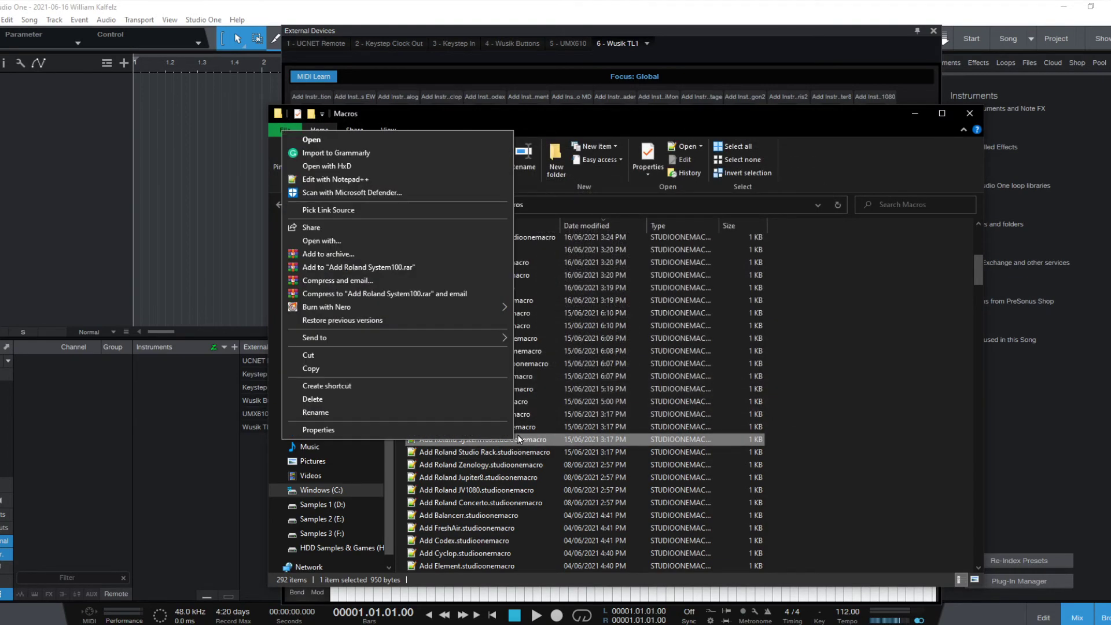
left_click(367, 240)
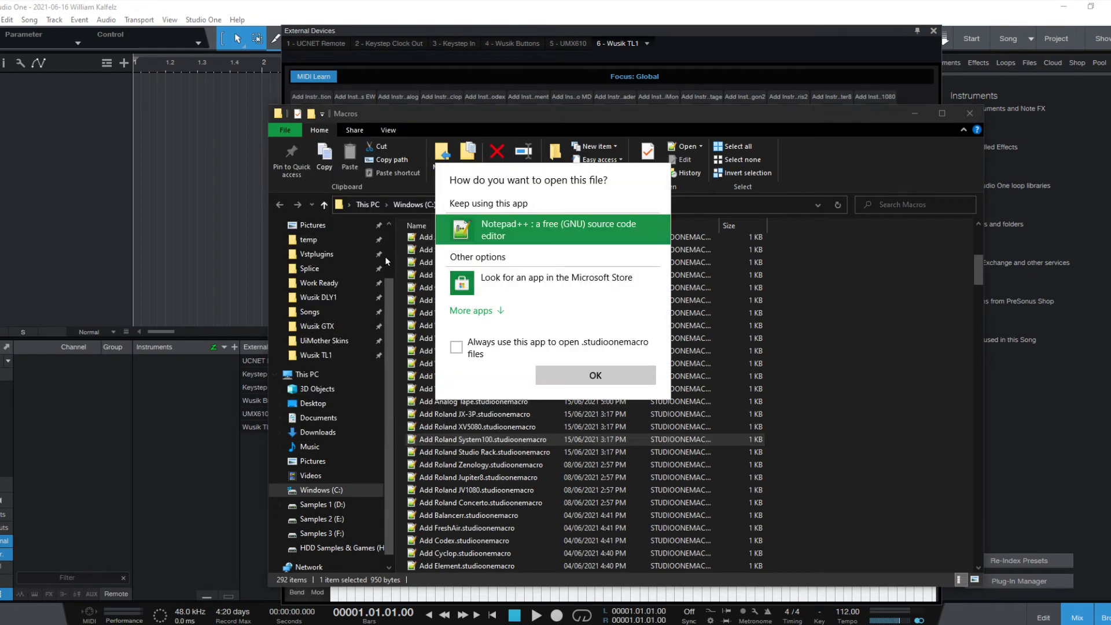
left_click(490, 312)
scroll(547, 290, "down", 2)
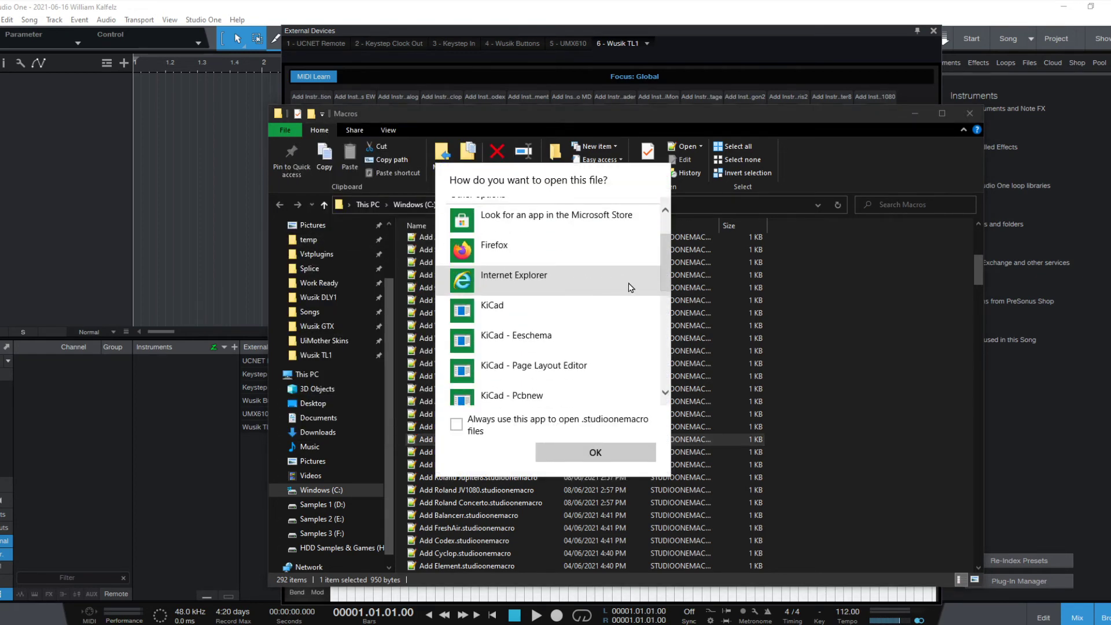
scroll(630, 283, "down", 3)
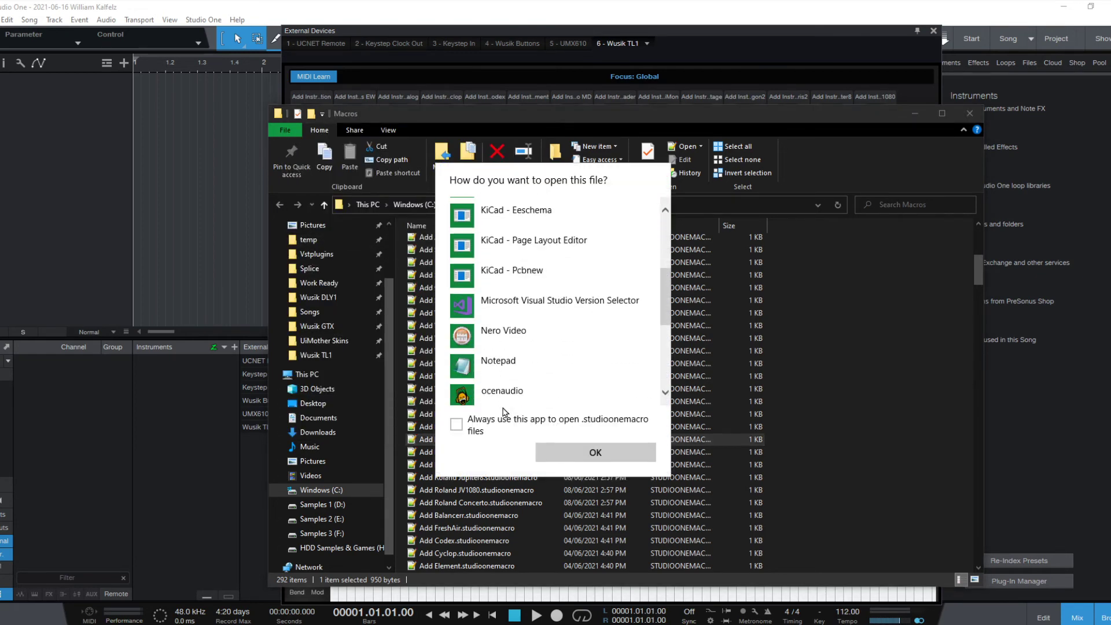
left_click(502, 371)
left_click(590, 452)
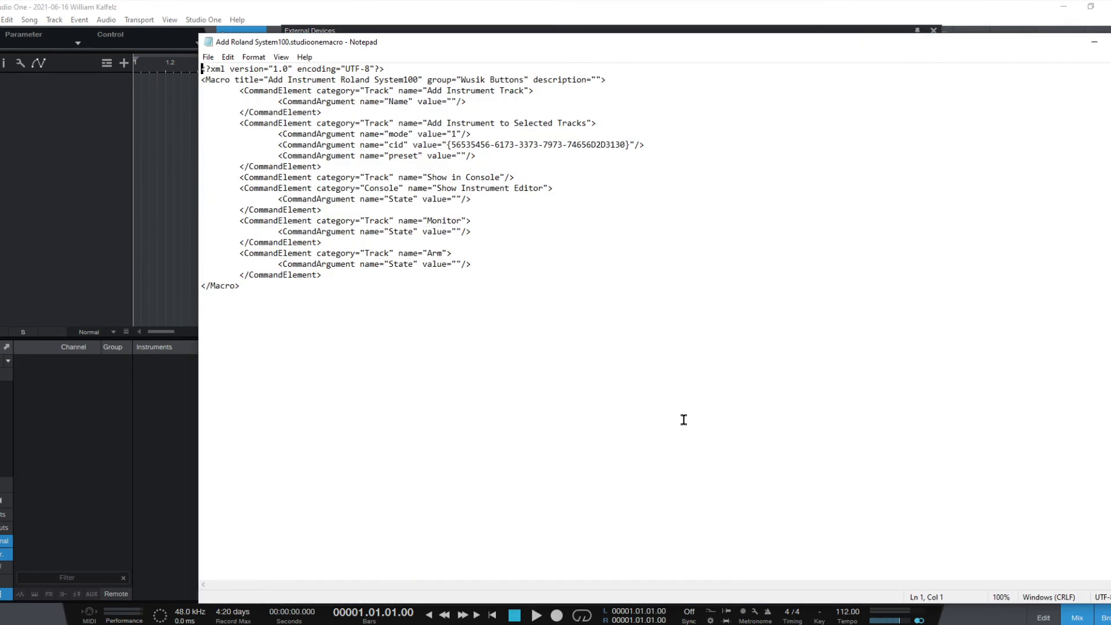
- Replace the instrument name in the macro's title so that it reads "Add Instrument Wusik ZR"
key("Down")
key("ctrl+Right")
key("Home")
key("shift+End")
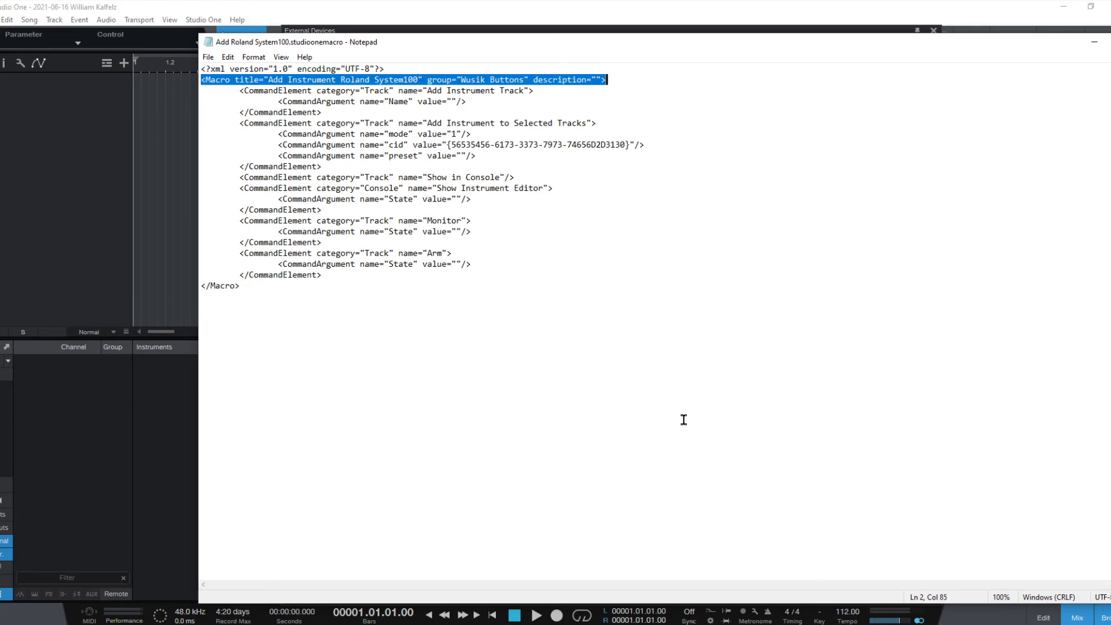
key("Home")
key("ctrl+Right")
key("ctrl+Right")
key("ctrl+Right")
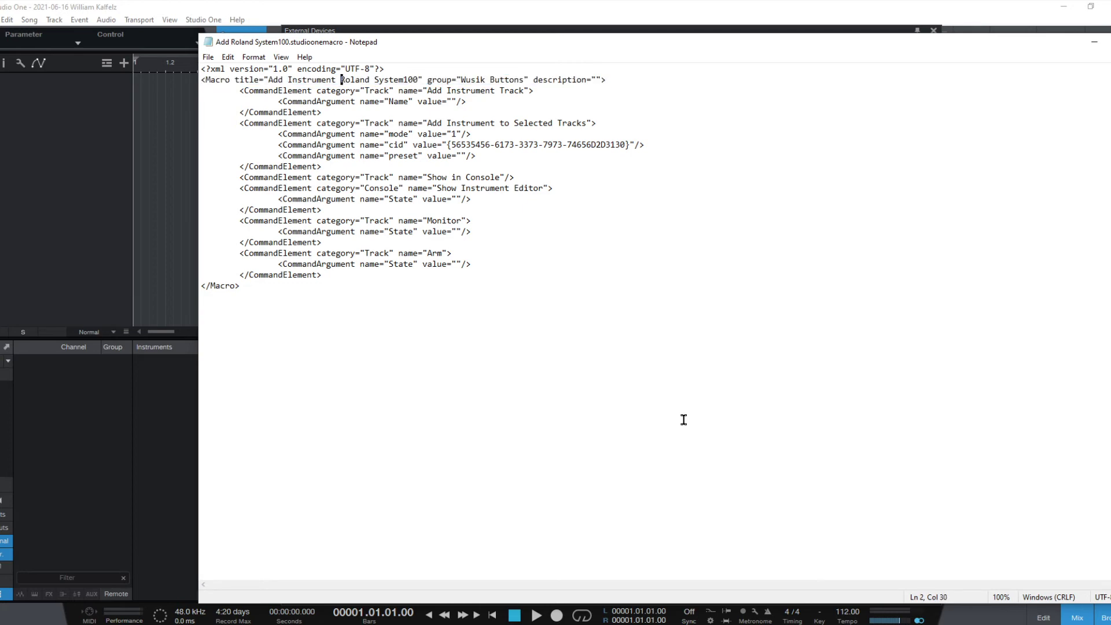
key("ctrl+shift+Right")
key("shift+Right")
key("shift+Right")
key("shift+Right")
key("shift+Right")
key("shift+Right")
key("shift+Right")
key("shift+Right")
key("shift+Right")
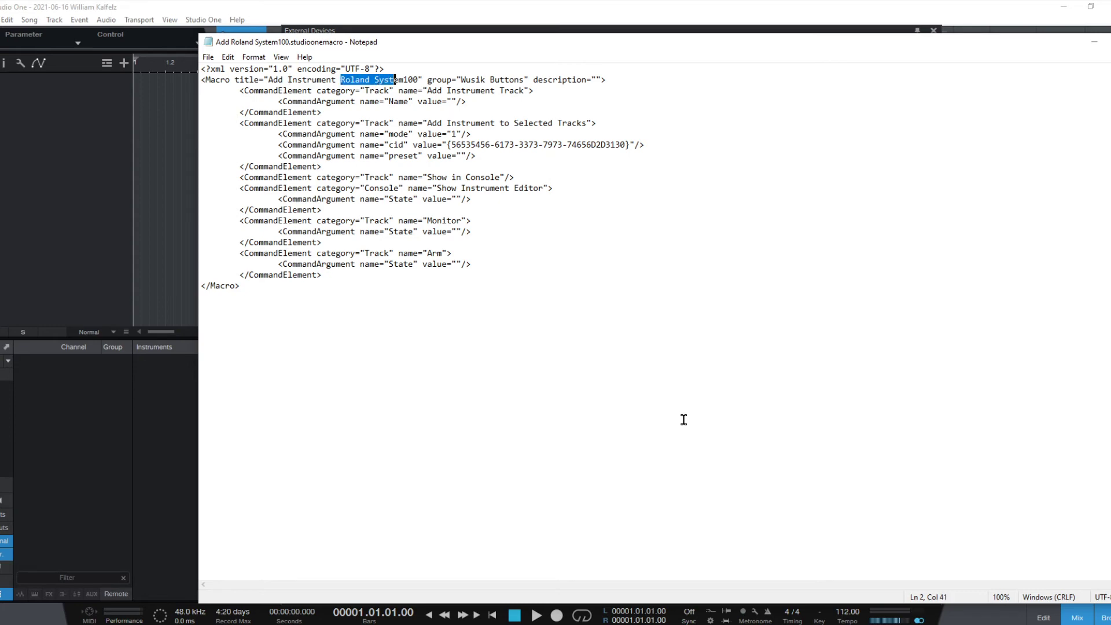
key("shift+Right")
type("Wusik ZR")
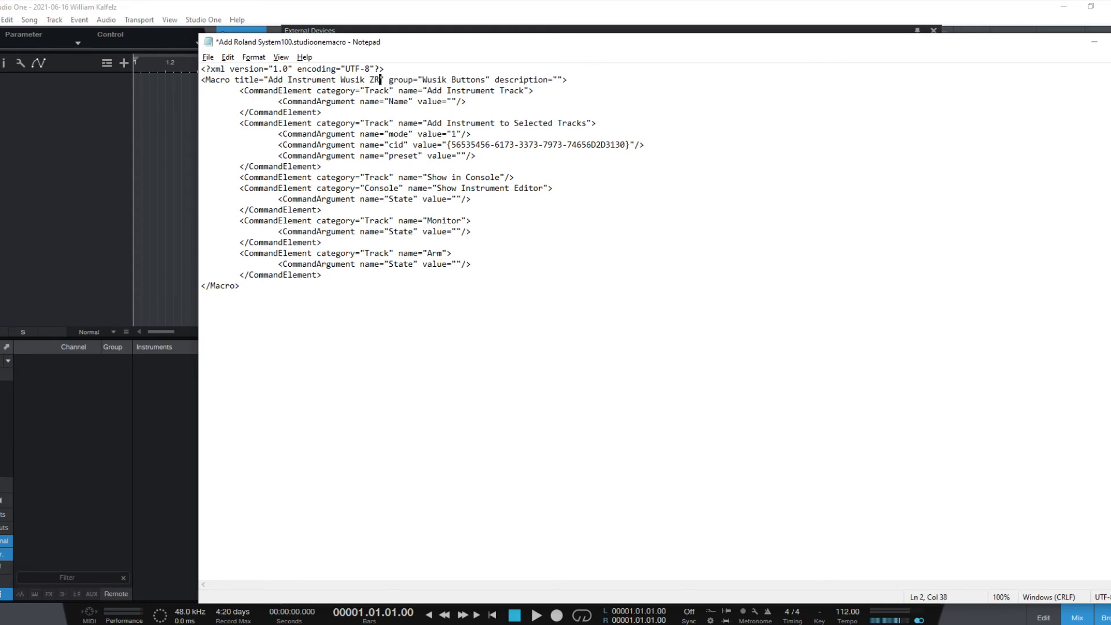
- Save the edited macro in the same Macros folder as a new file named Add Wusik ZR.studioonemacro
key("alt+f")
key("Down")
key("Down")
key("Down")
key("Down")
key("Return")
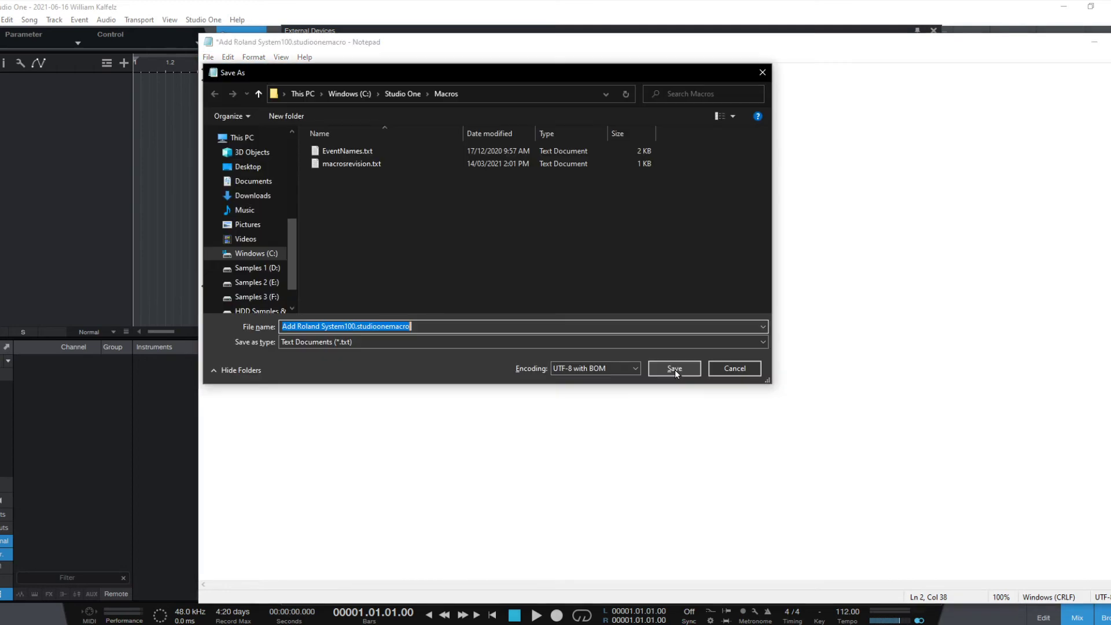
key("Home")
key("ctrl+Right")
key("ctrl+shift+Right")
key("ctrl+shift+Right")
key("shift+Left")
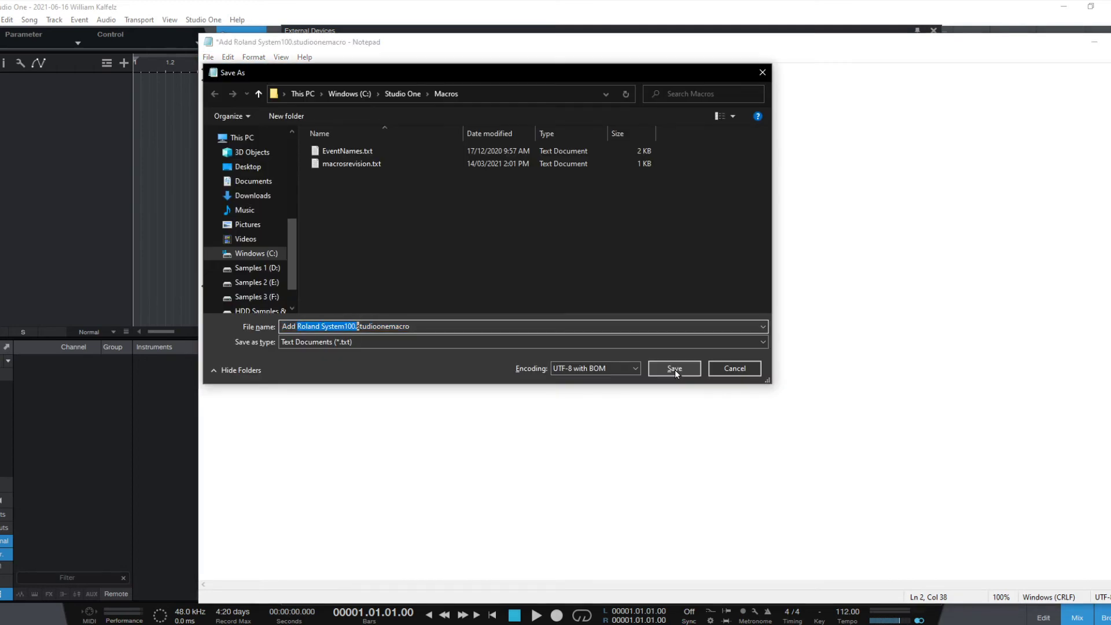
key("BackSpace")
type("Wusik ")
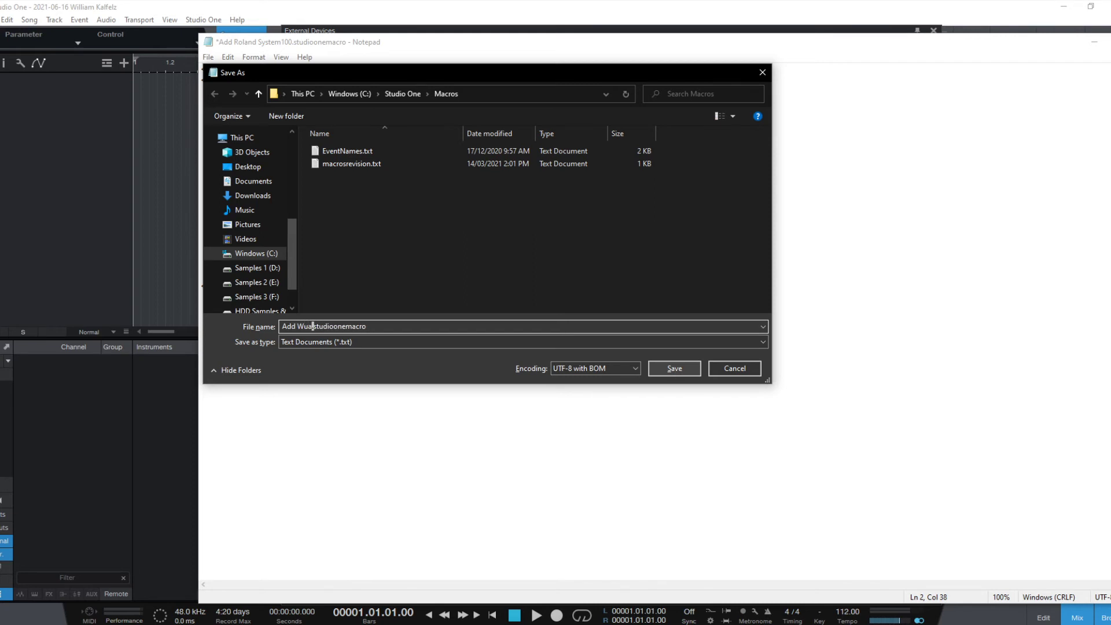
type("ZR")
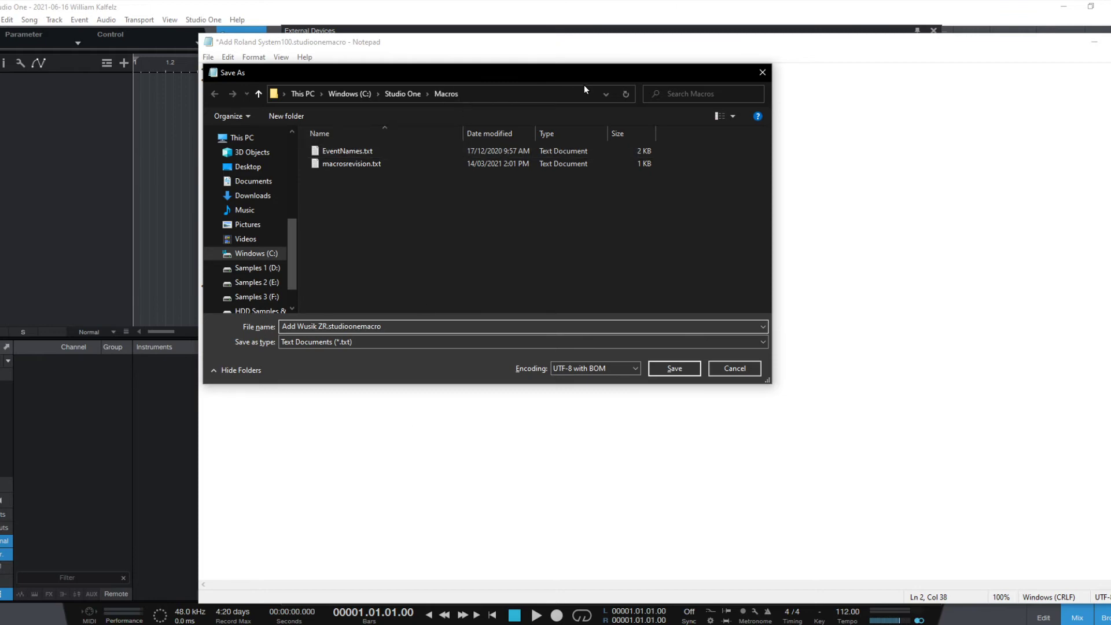
key("Return")
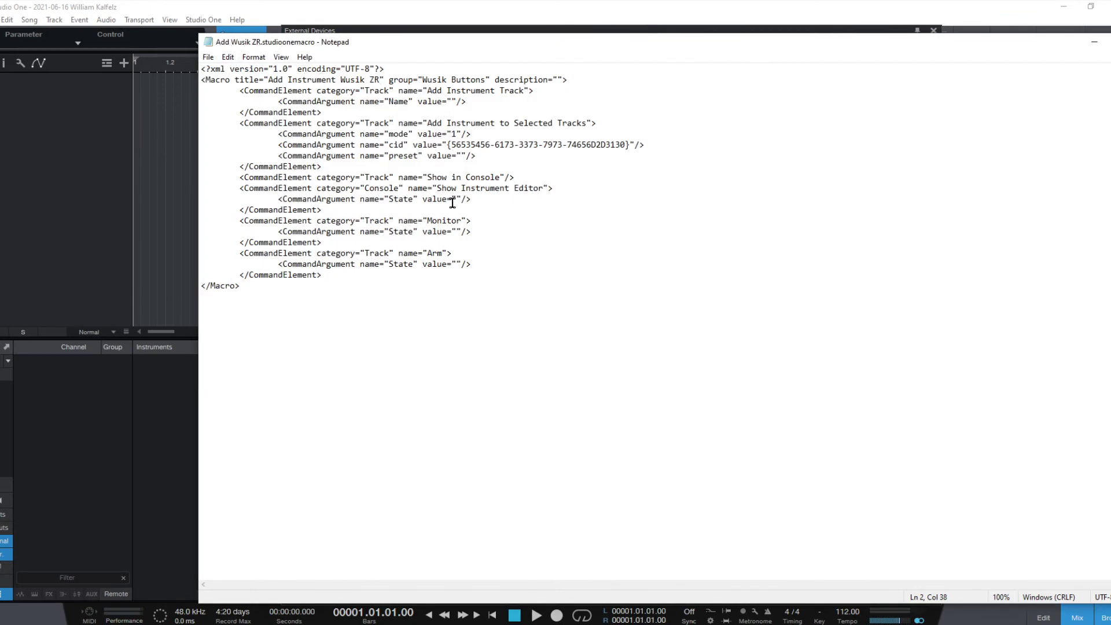
- Examine the macro's title line and the cid value of its Add Instrument command, and close the Notepad and Macros folder windows
right_click(559, 235)
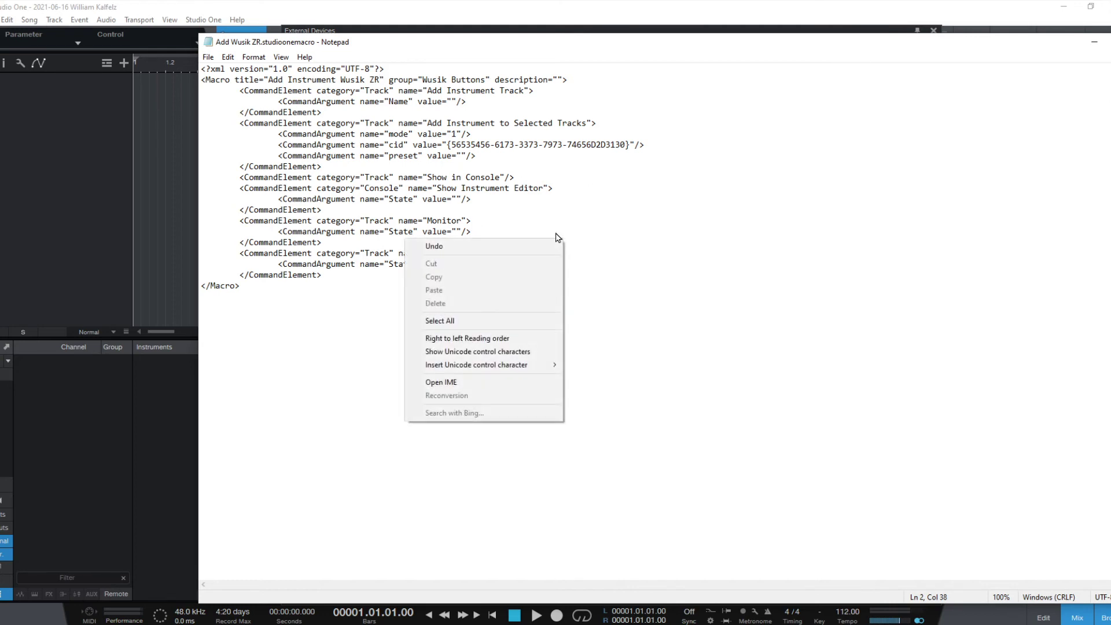
left_click(553, 231)
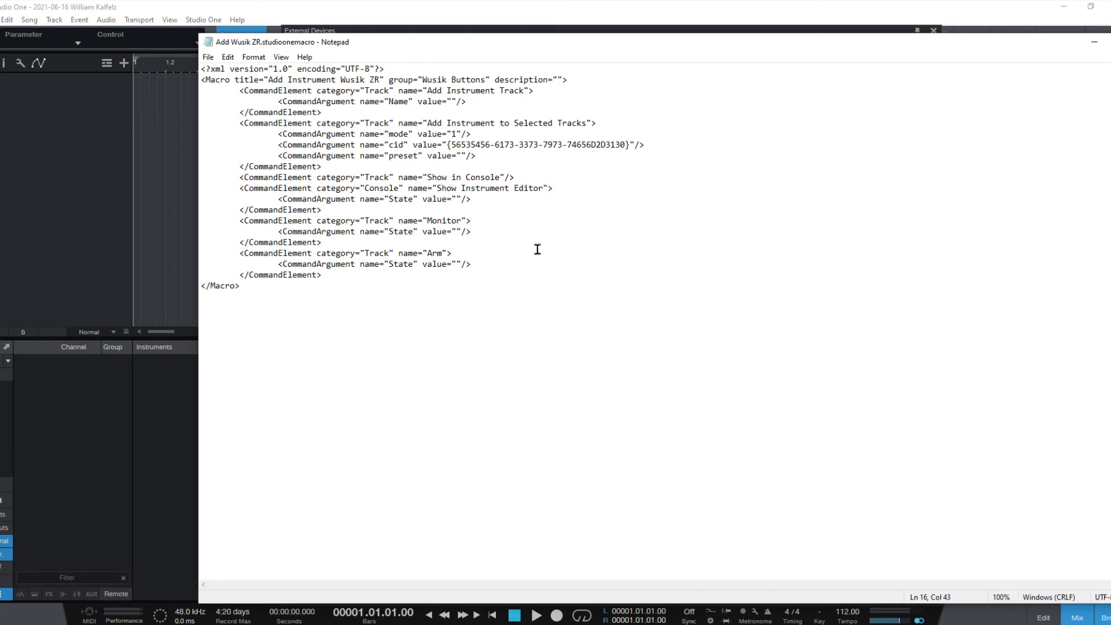
left_click(322, 79)
key("Home")
key("shift+End")
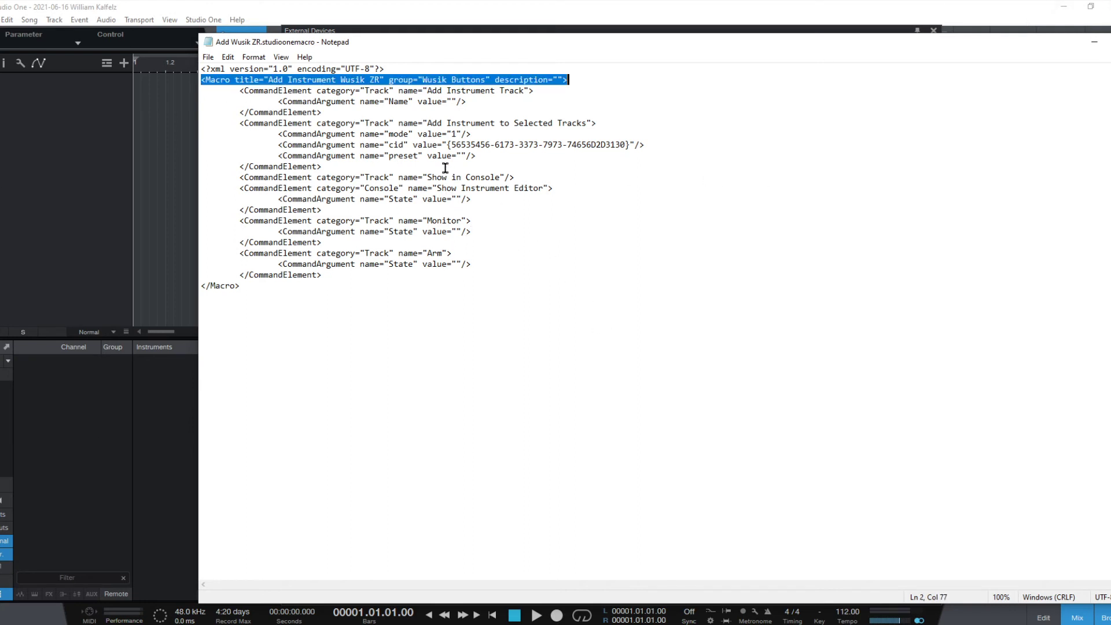
left_click(447, 145)
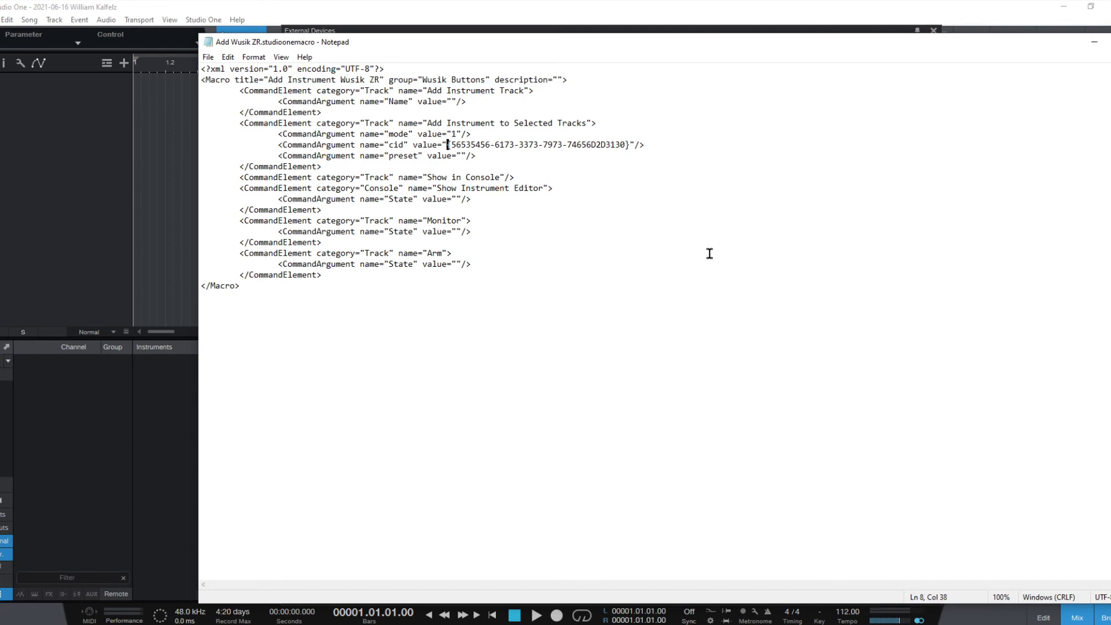
key("shift+End")
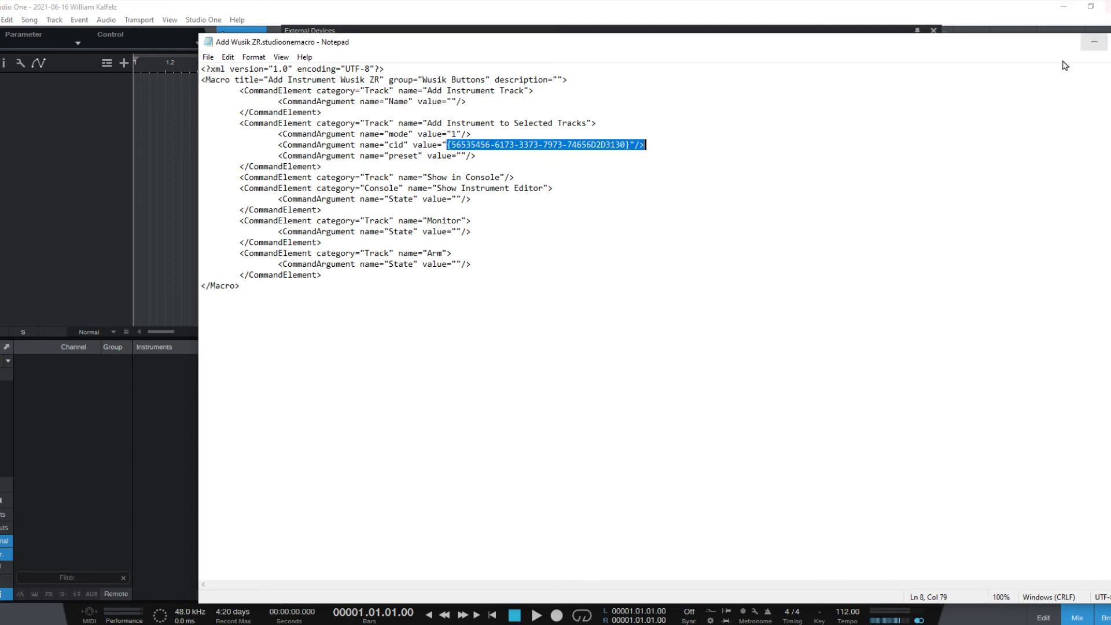
left_click(541, 238)
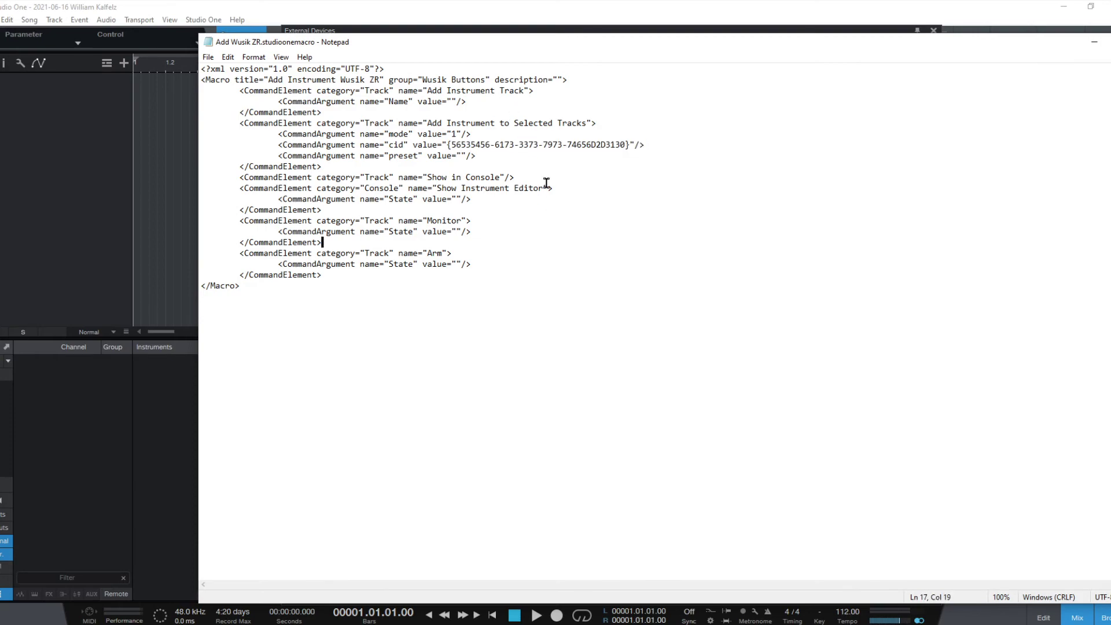
key("alt+F4")
key("alt+F4")
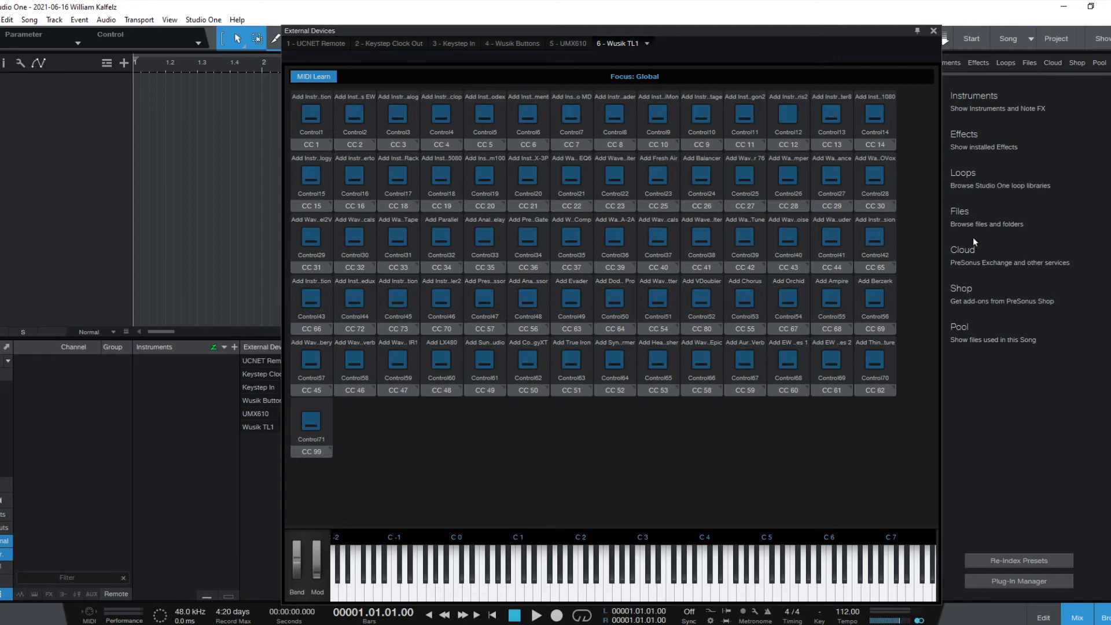
- Move the External Devices window up and bring the Macro Organizer back into view
left_click(196, 25)
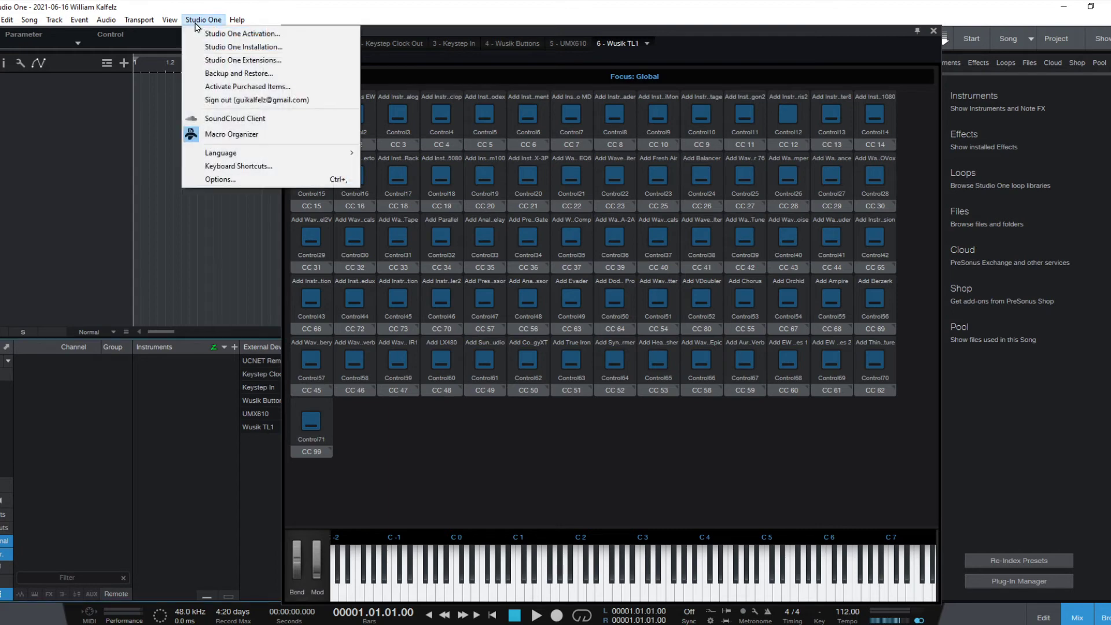
left_click(254, 134)
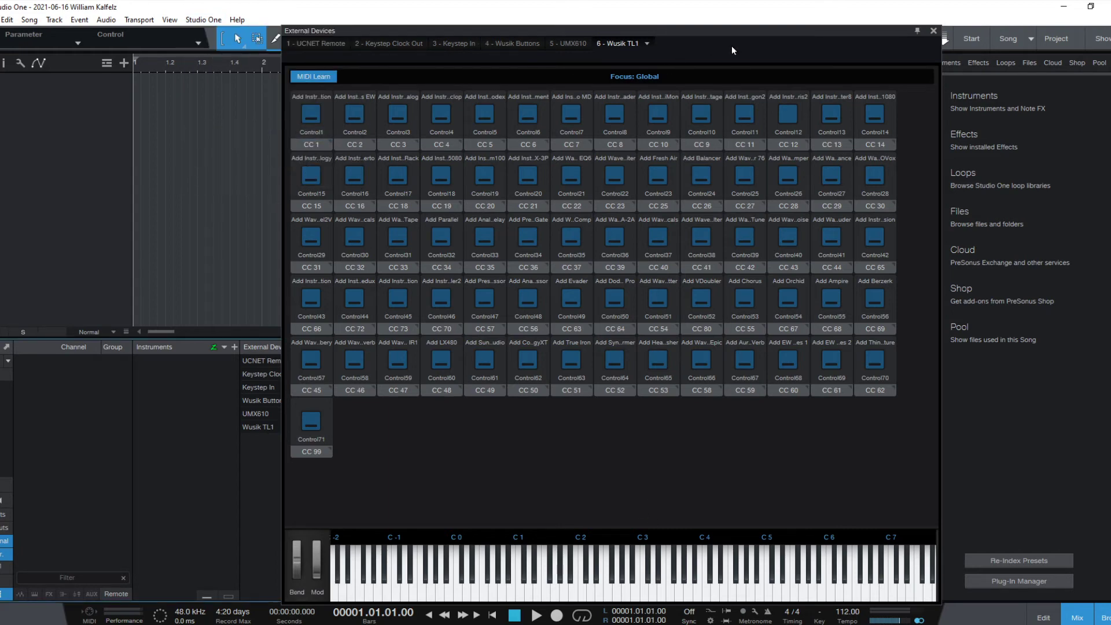
left_click_drag(732, 46, 709, 27)
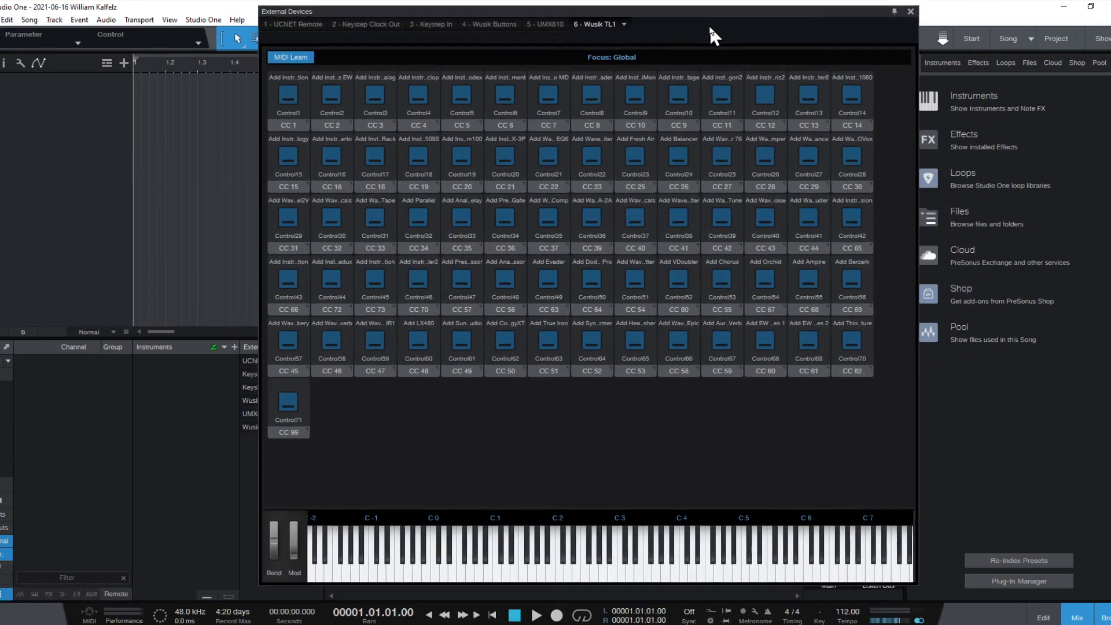
left_click(170, 19)
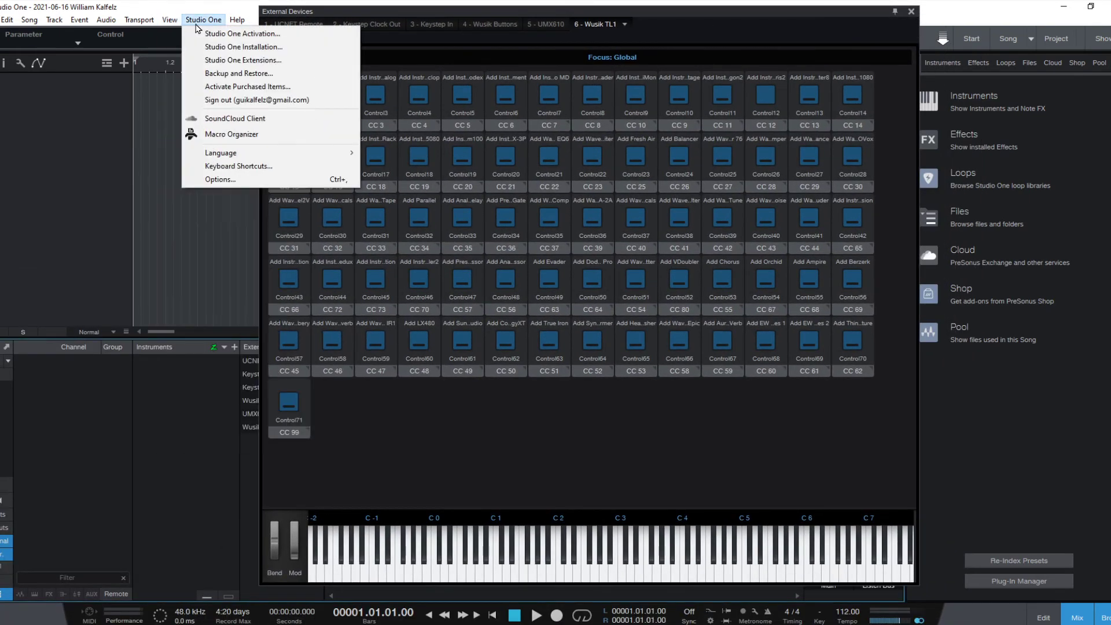
left_click(255, 134)
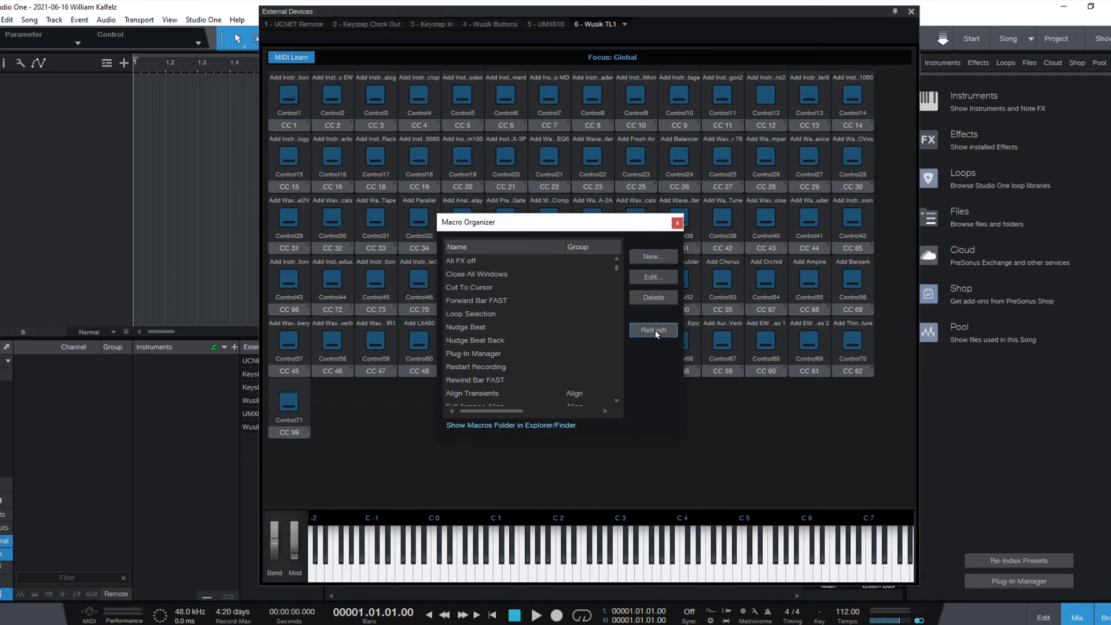
- Look through the end of the macro list for the new Wusik ZR entry in the Wusik Buttons group
left_click(503, 300)
key("End")
scroll(541, 369, "up", 4)
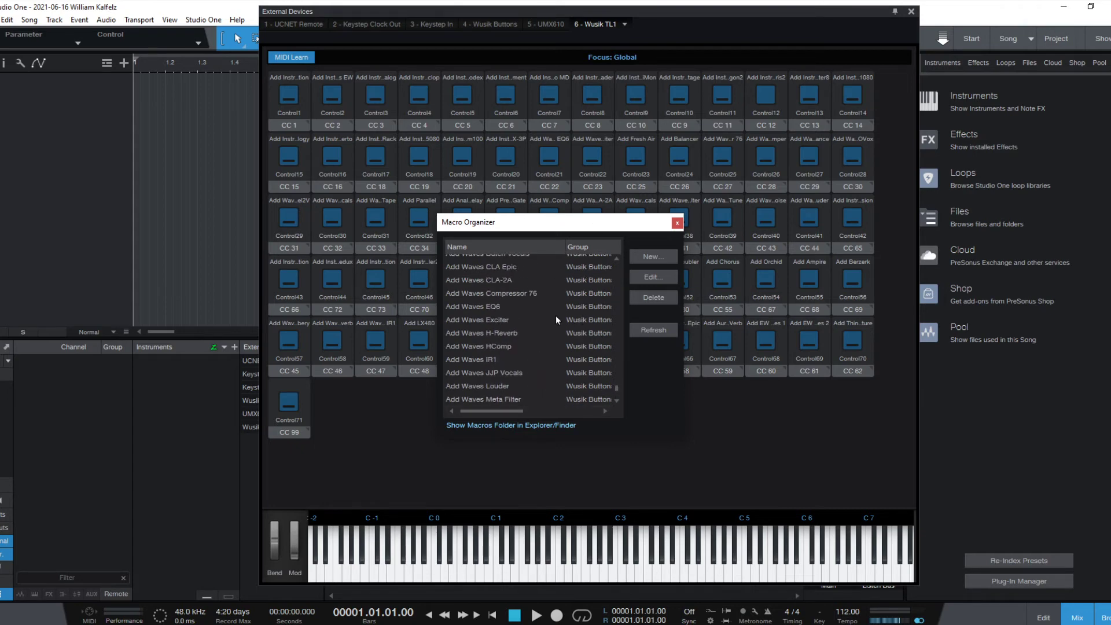
scroll(544, 330, "up", 5)
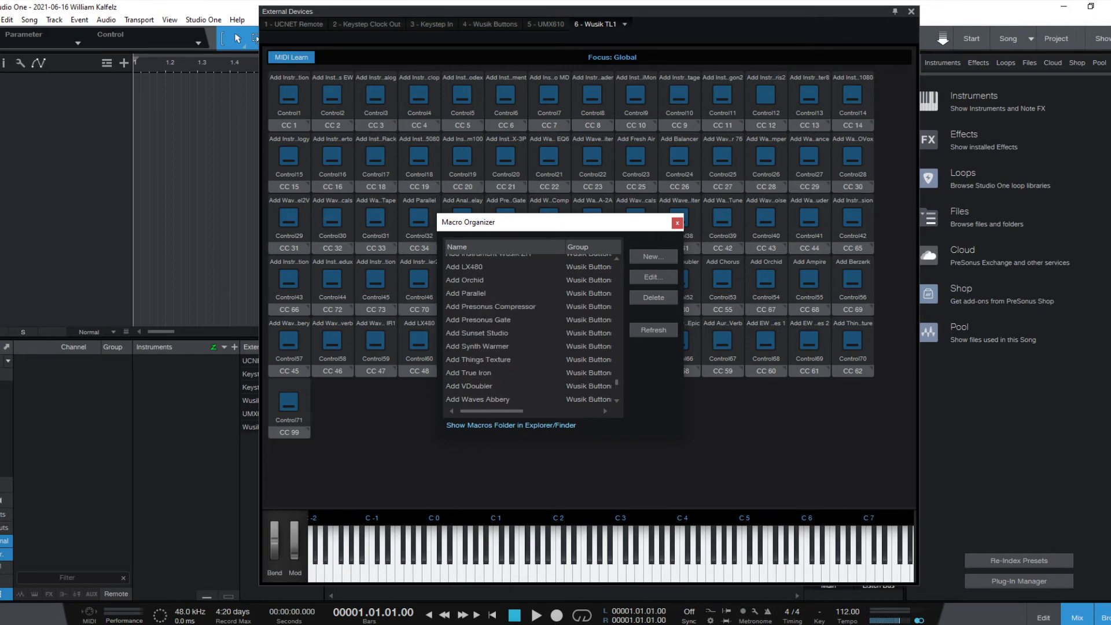
- Show the macros folder in File Explorer and open Add Wusik ZR.studioonemacro with Notepad
left_click(555, 425)
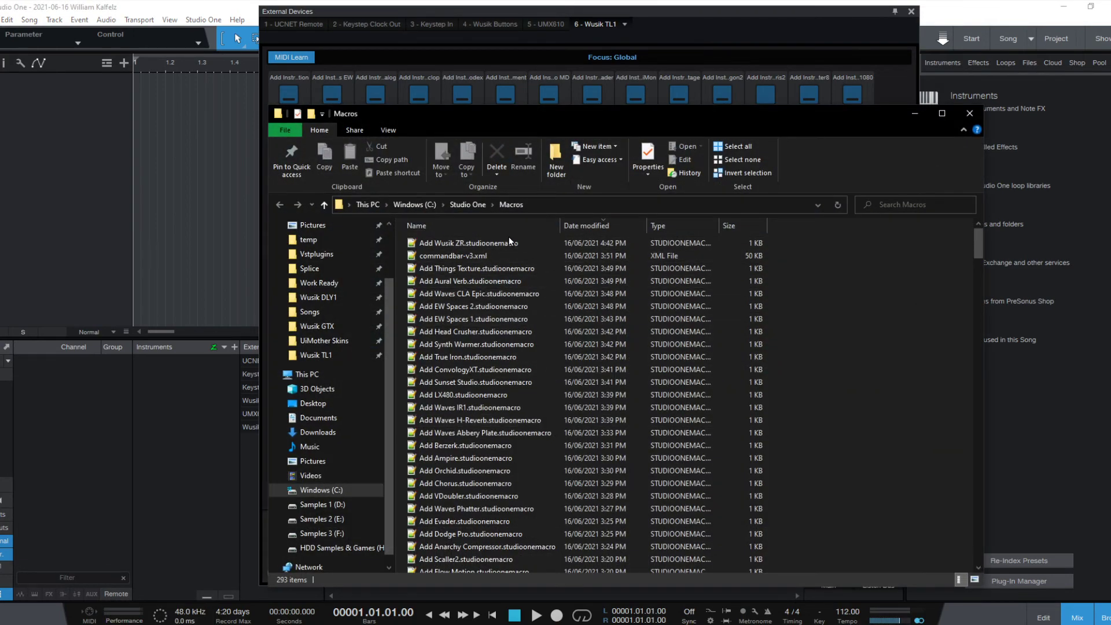
left_click(512, 239)
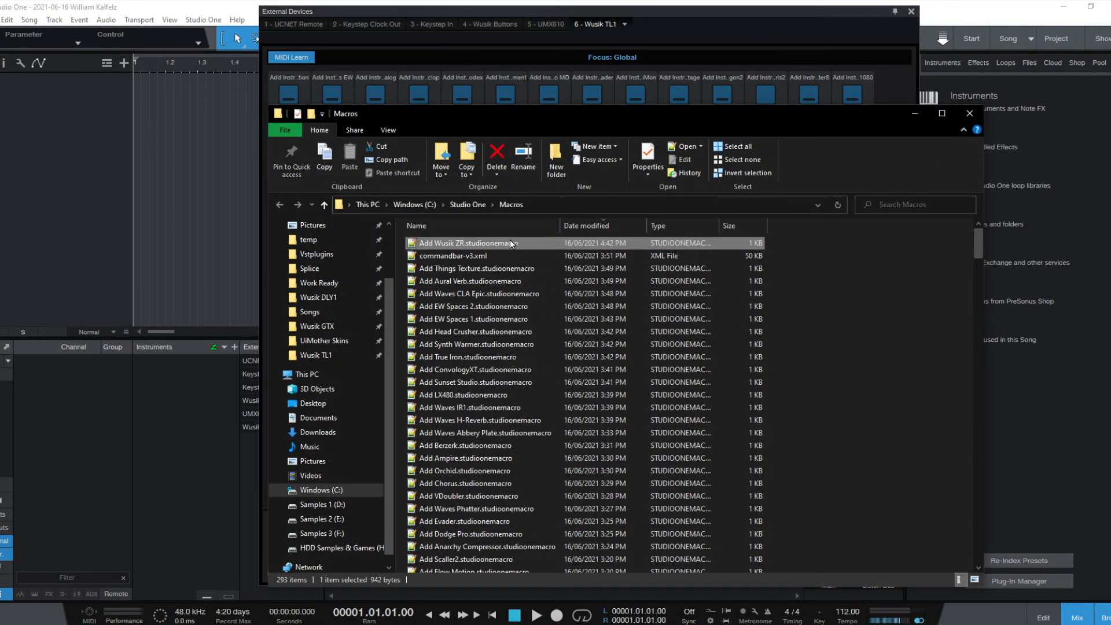
right_click(510, 239)
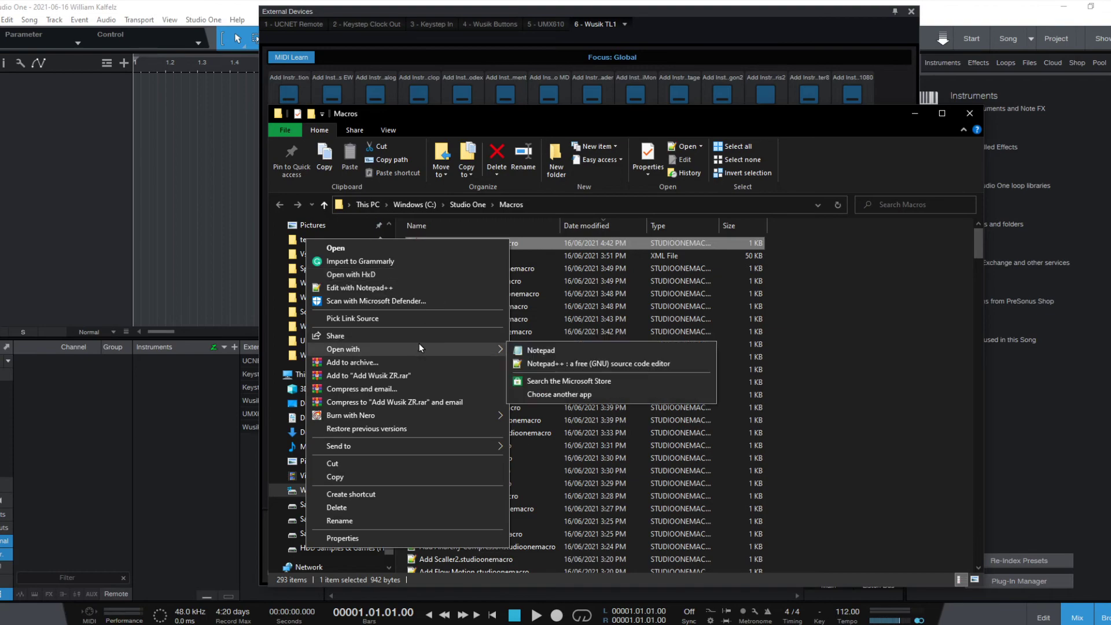
mouse_move(460, 349)
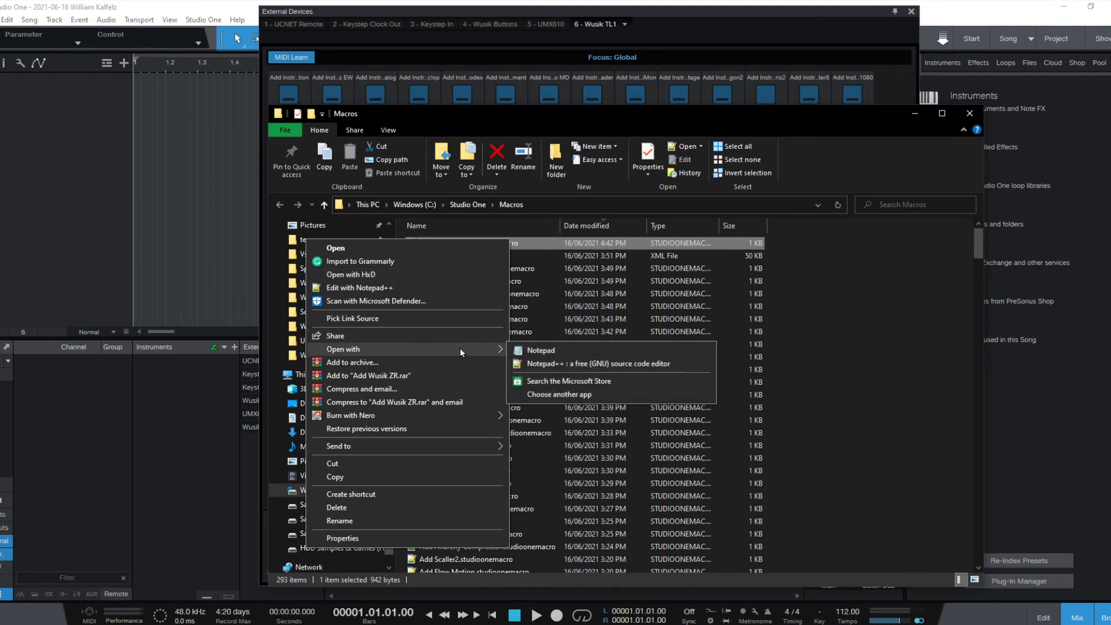
left_click(544, 350)
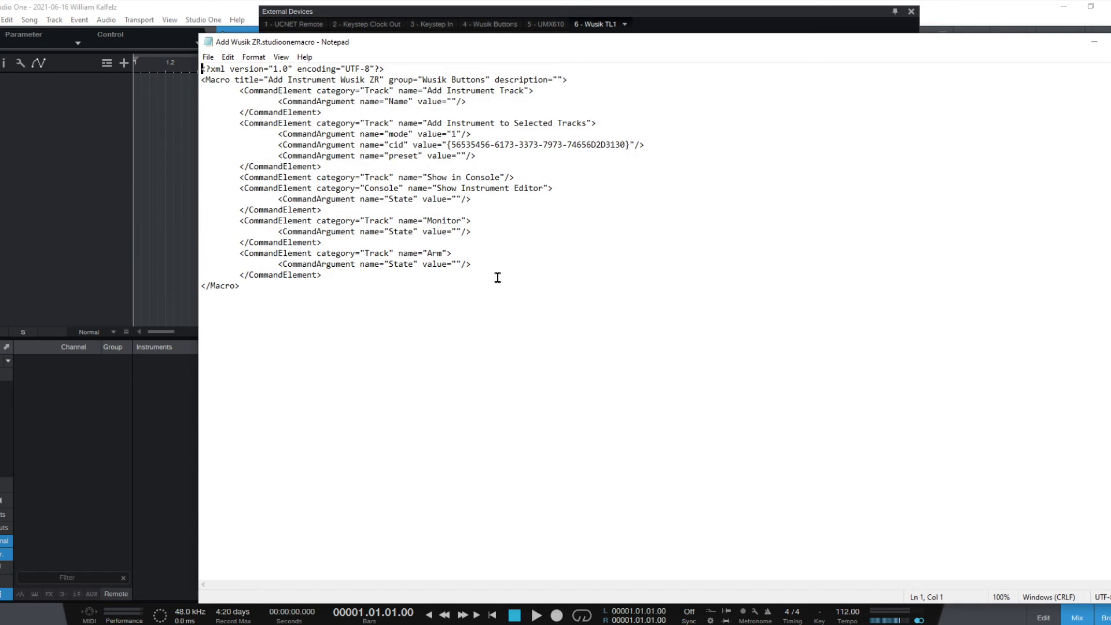
- Search the macro file's text for "button" and close the search
key("ctrl+f")
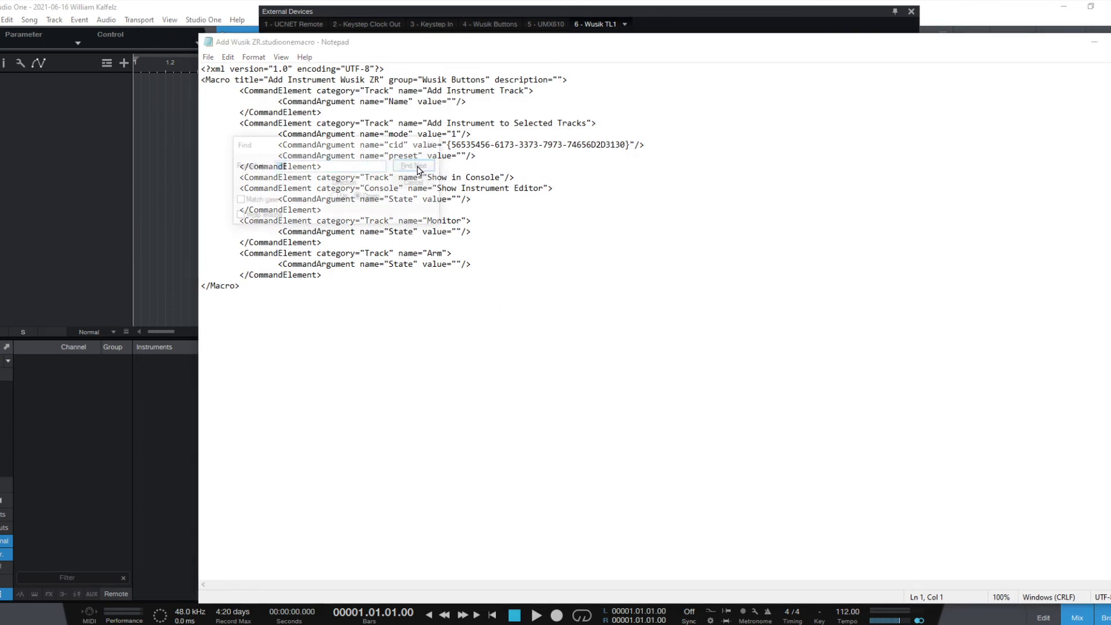
type("button")
left_click(416, 165)
key("Escape")
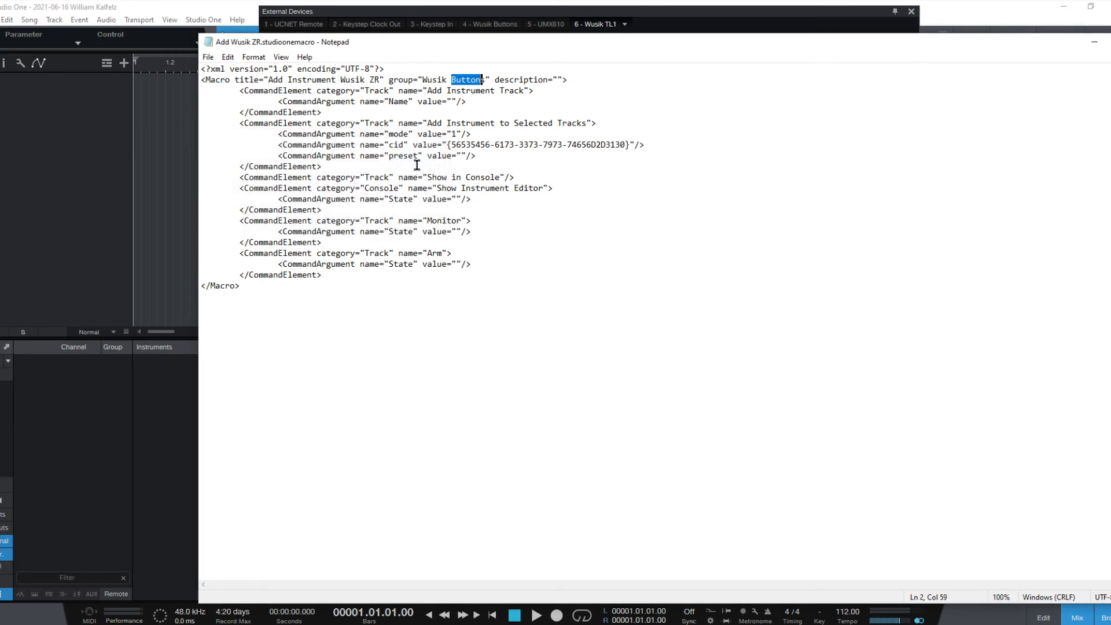
- Highlight the group attribute in the macro file's header line
key("Left")
key("ctrl+Left")
key("ctrl+Left")
key("ctrl+Right")
key("ctrl+shift+Right")
key("ctrl+shift+Right")
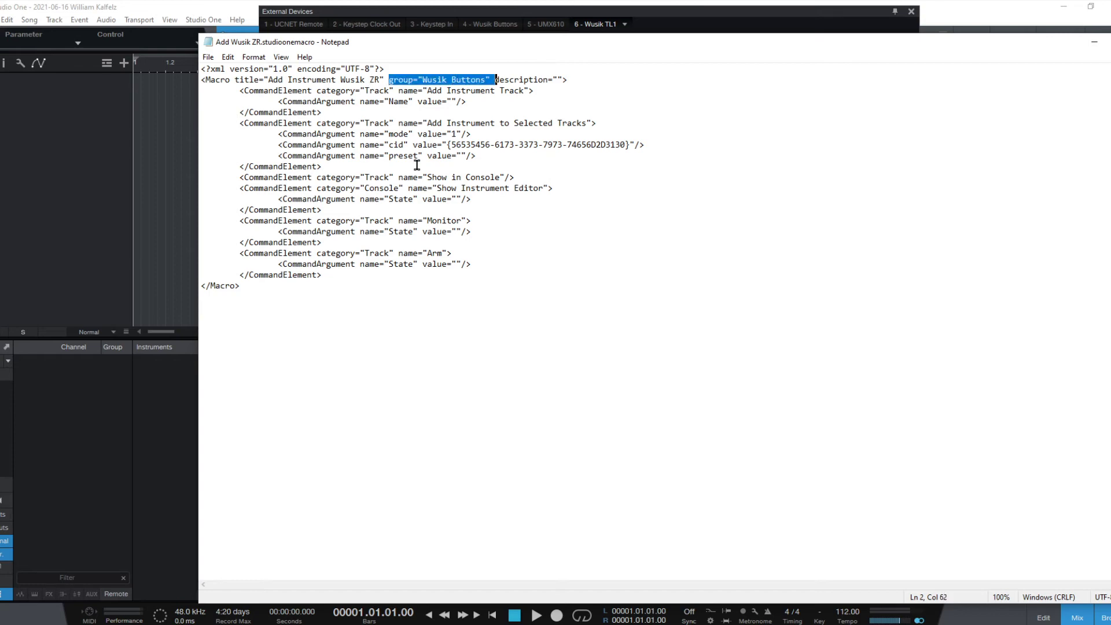
key("shift+Left")
- Highlight the title attribute "Add Instrument Wusik ZR" in the macro file's header line
key("ctrl+Left")
key("ctrl+Left")
key("ctrl+Left")
key("ctrl+Left")
key("ctrl+Left")
key("ctrl+Left")
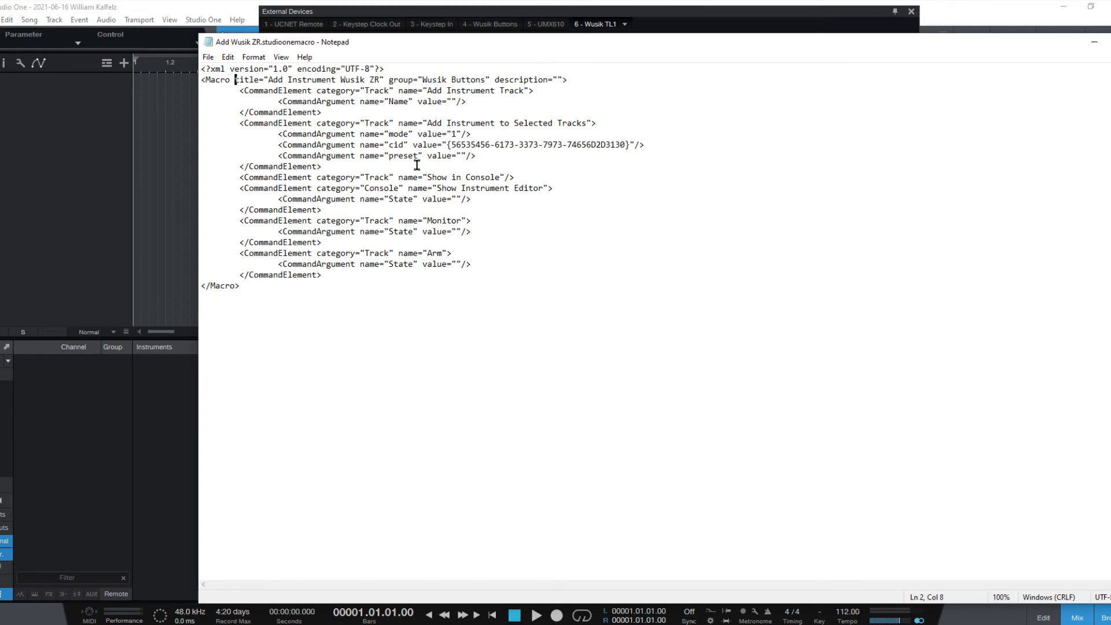
key("ctrl+shift+Right")
key("ctrl+shift+Right")
key("ctrl+shift+Right")
key("ctrl+shift+Right")
key("shift+Left")
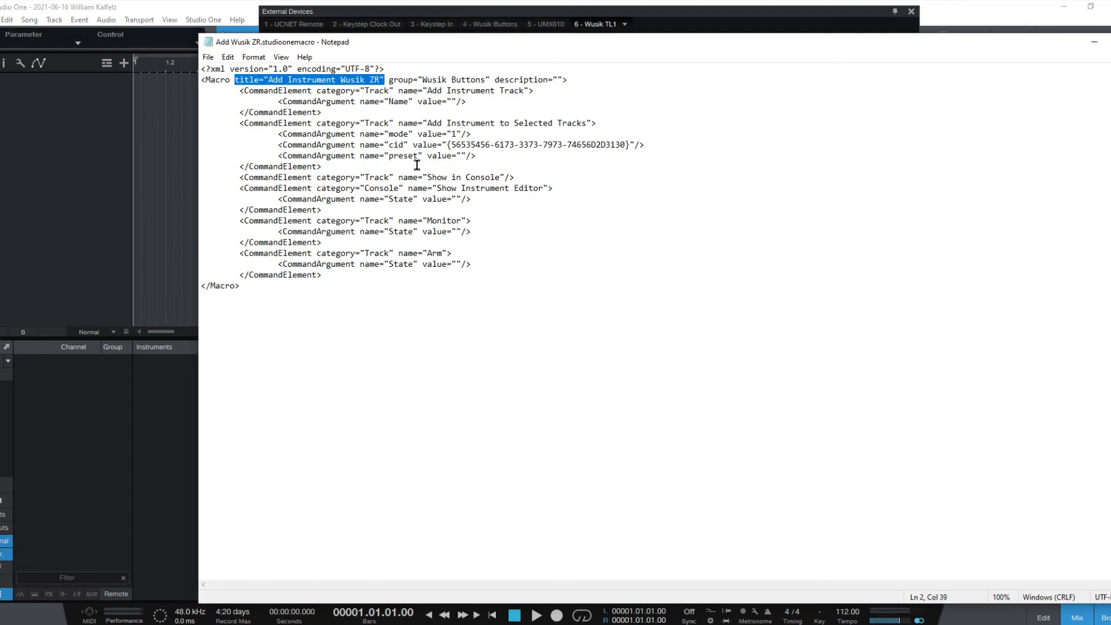
- Close the Notepad macro file and the macros folder window, and return to Studio One
key("alt+F4")
key("alt+F4")
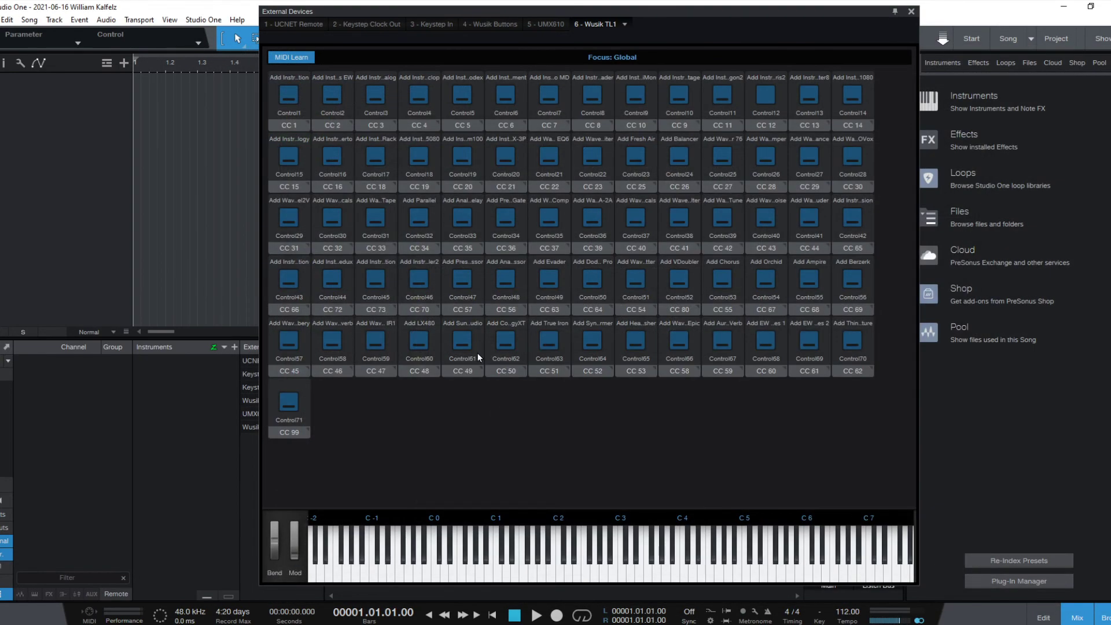
key("alt+Tab")
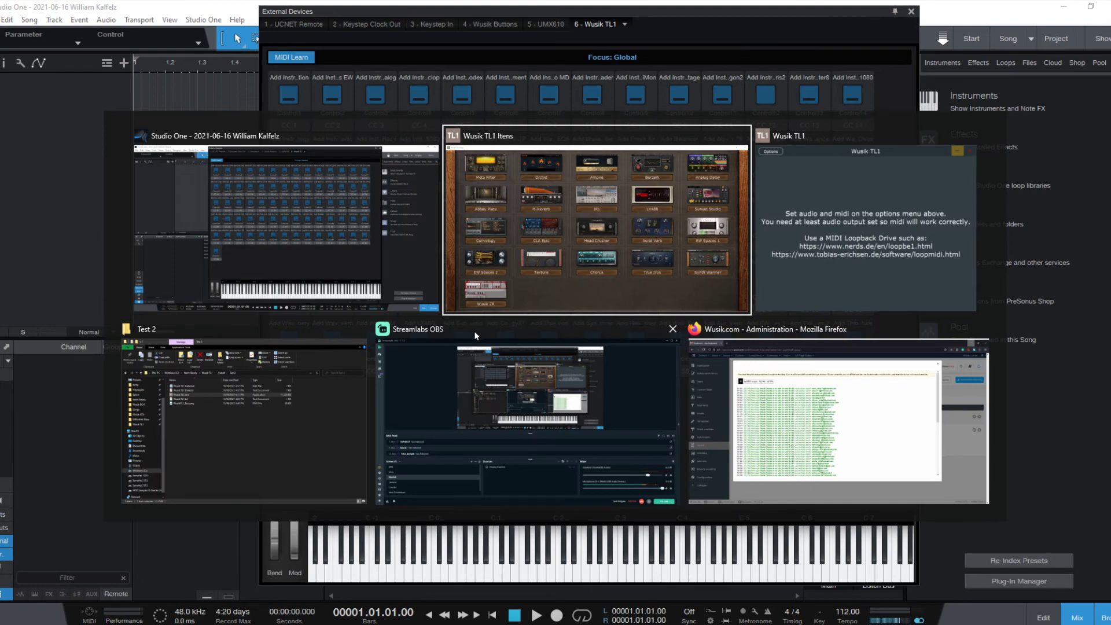
key("Tab")
key("Tab")
key("Tab")
key("Tab")
key("Tab")
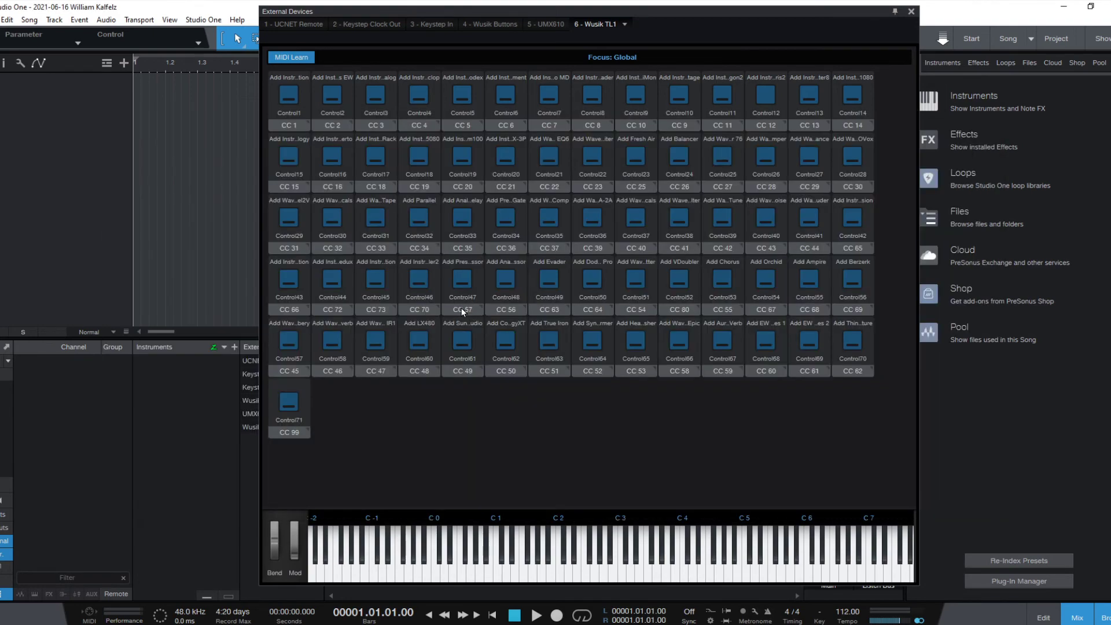
- Bring up the Macro Organizer and arrange it beside the External Devices window so both are unobstructed
left_click(203, 20)
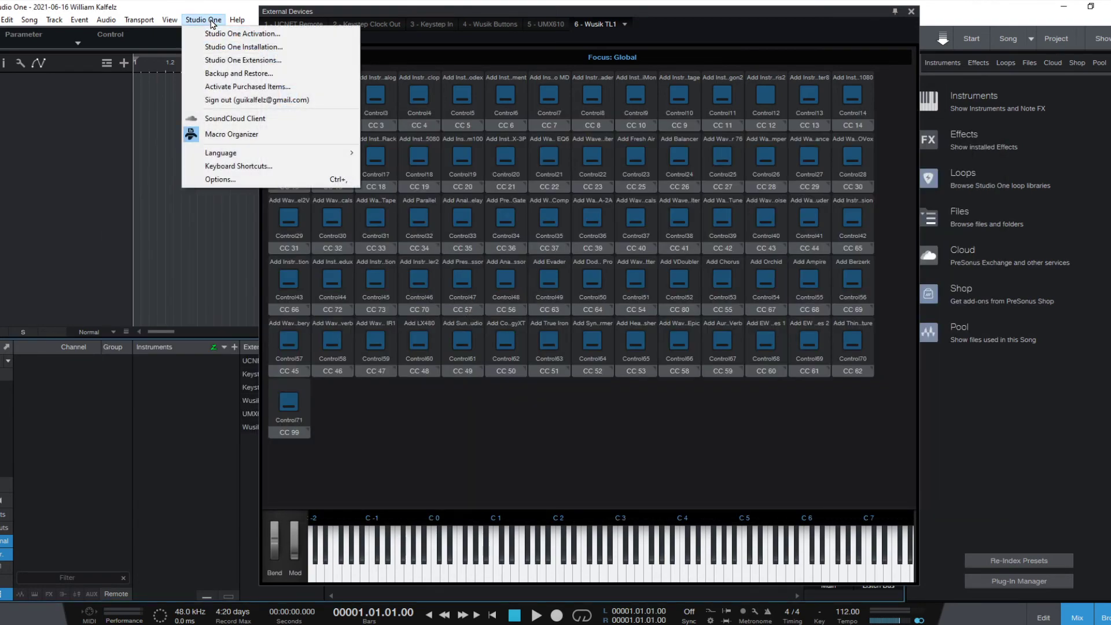
left_click(234, 134)
left_click(203, 19)
left_click(232, 134)
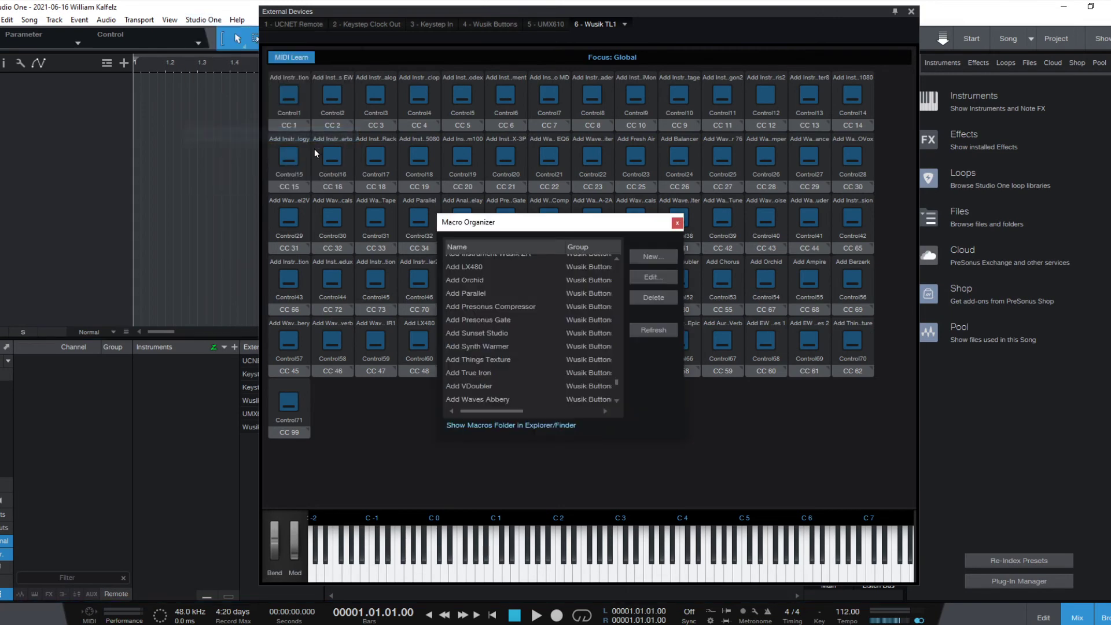
left_click_drag(534, 223, 106, 184)
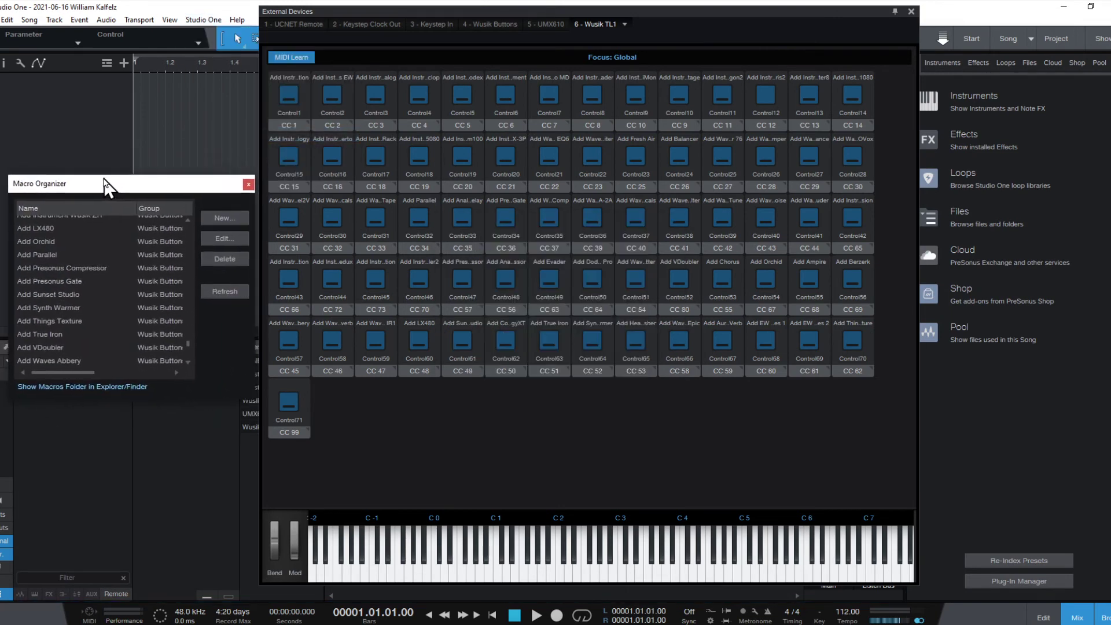
left_click_drag(453, 15, 642, 17)
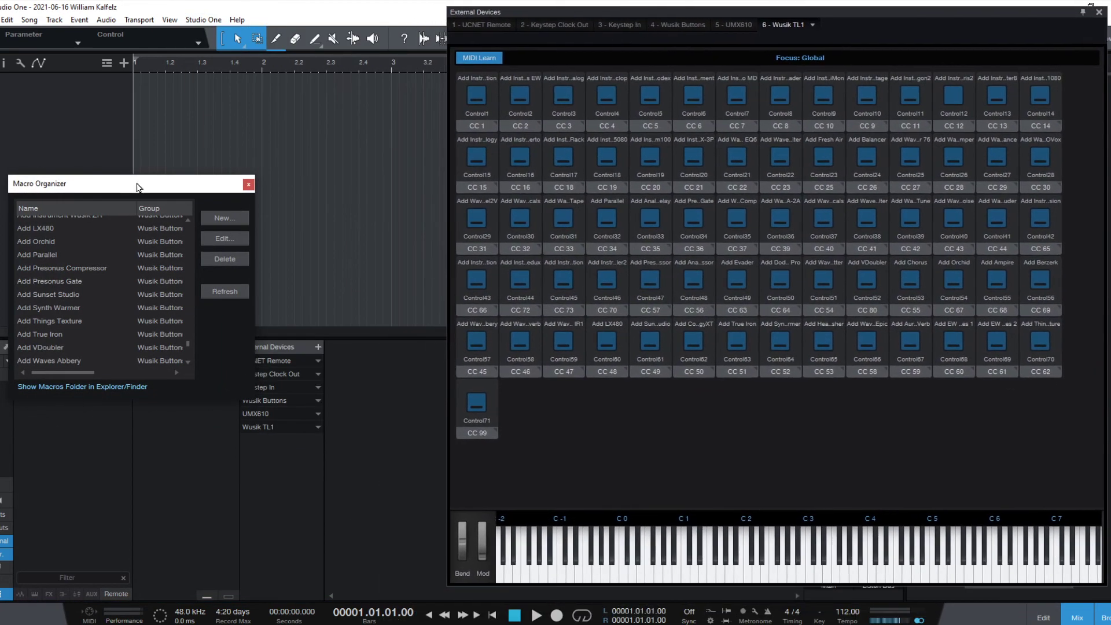
left_click_drag(142, 186, 286, 191)
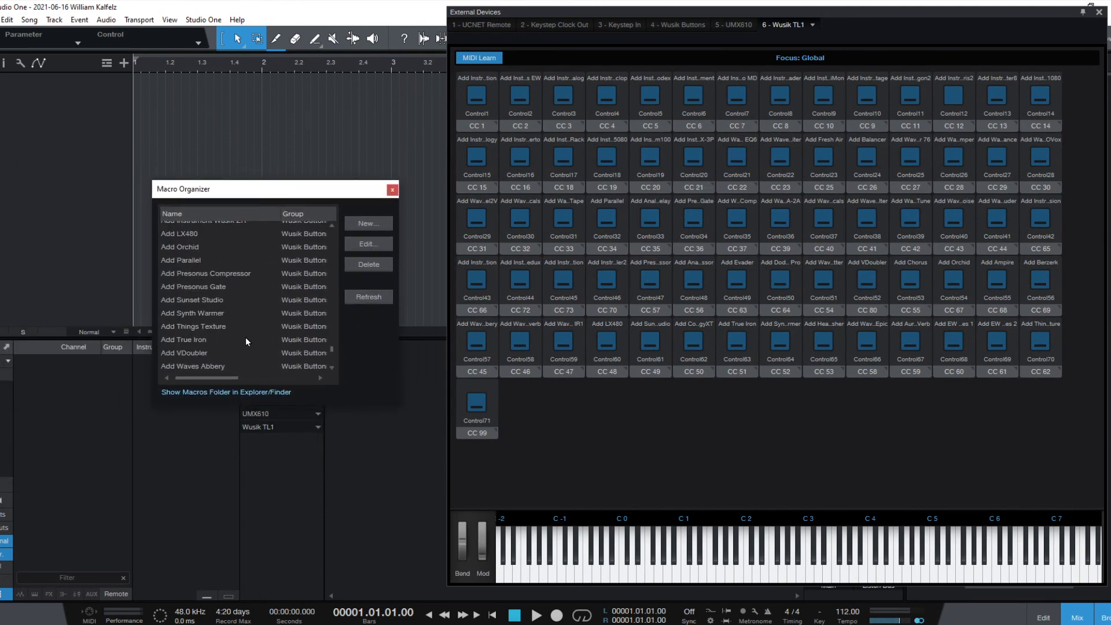
- Find the Add Instrument Wusik ZR macro in the Macro Organizer and open it for editing
scroll(256, 269, "down", 6)
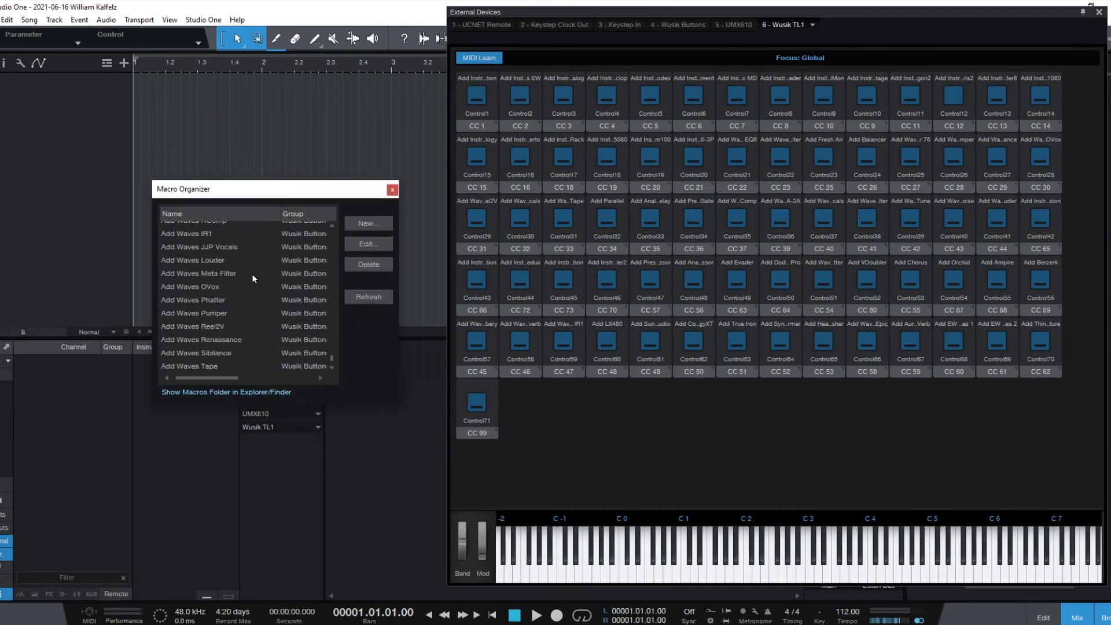
scroll(261, 276, "up", 3)
left_click(262, 277)
key("Page_Up")
key("Page_Up")
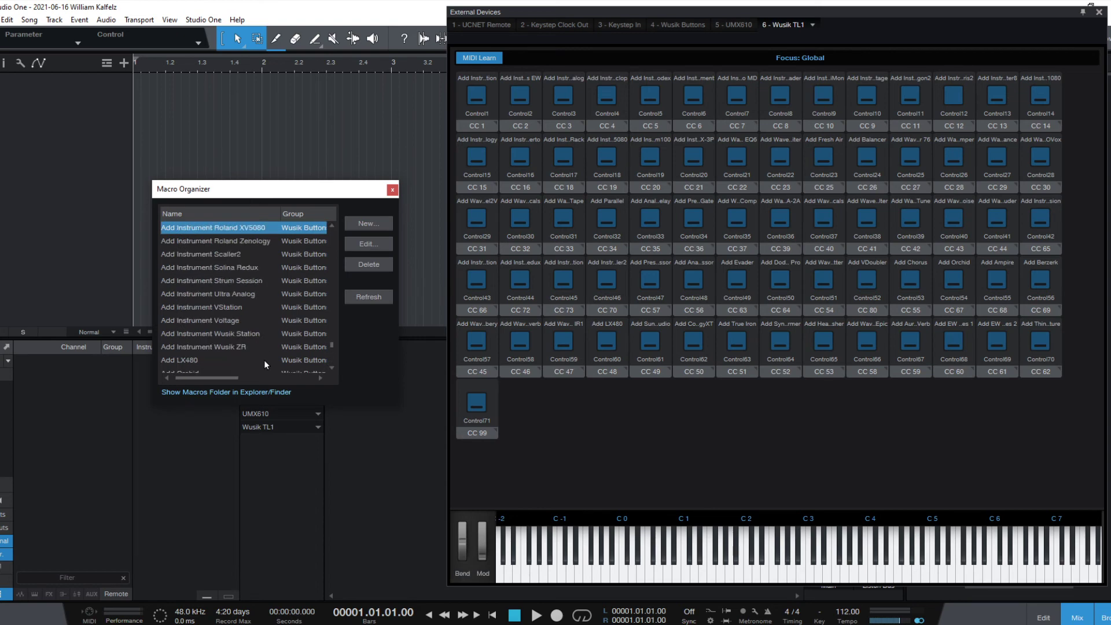
left_click(254, 347)
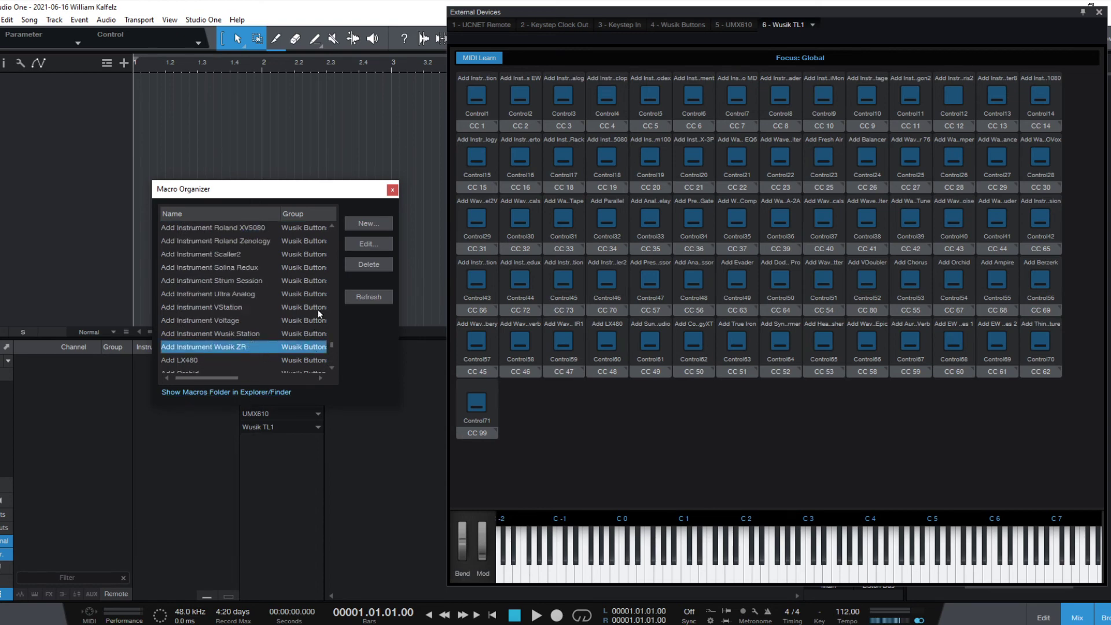
left_click(368, 244)
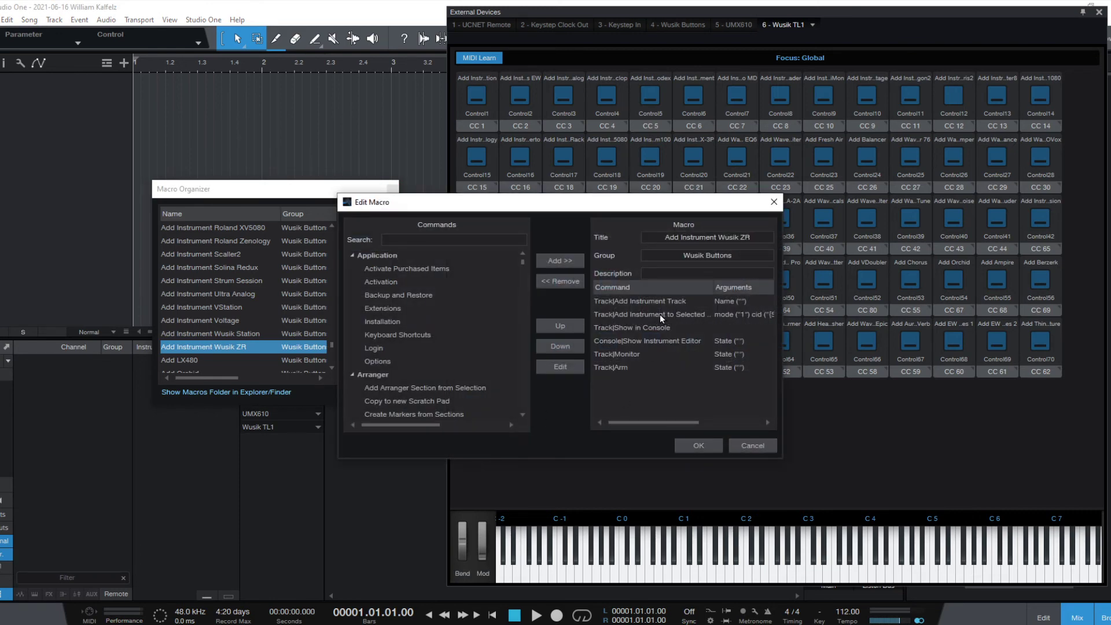
- Set the instrument of the macro's Add Instrument to Selected Tracks command to Wusik ZR 64 and save the macro
left_click(699, 314)
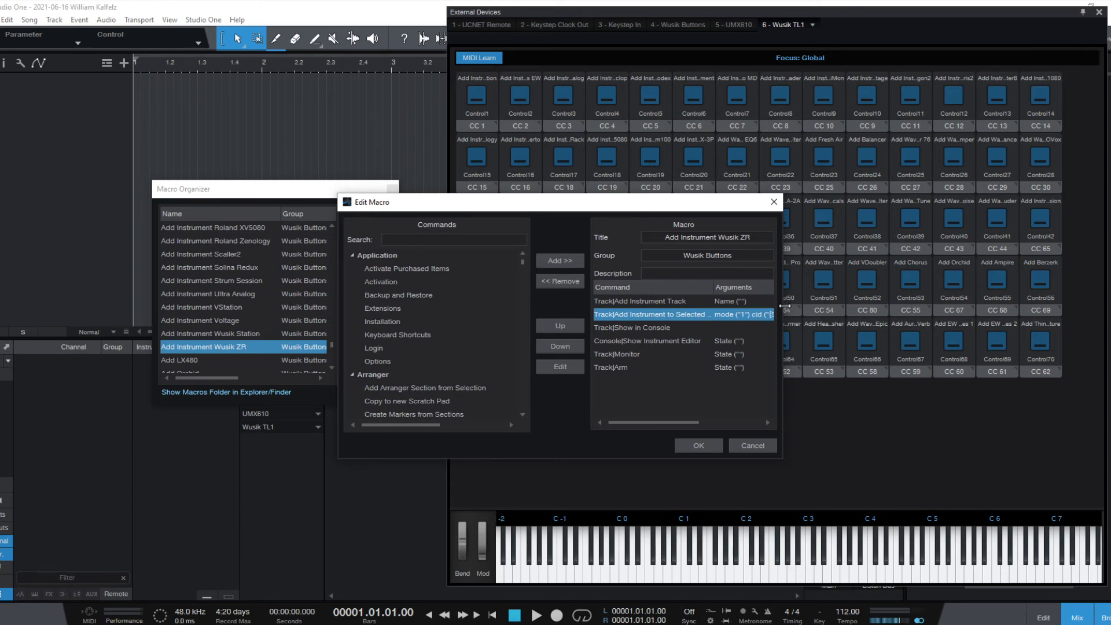
left_click_drag(782, 315, 998, 317)
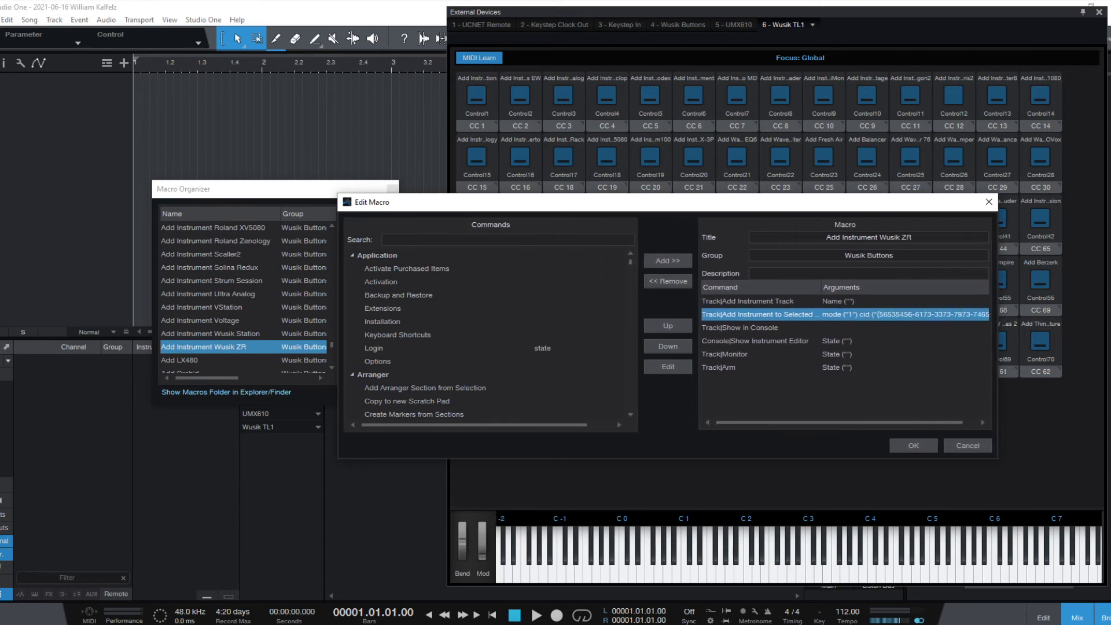
double_click(813, 313)
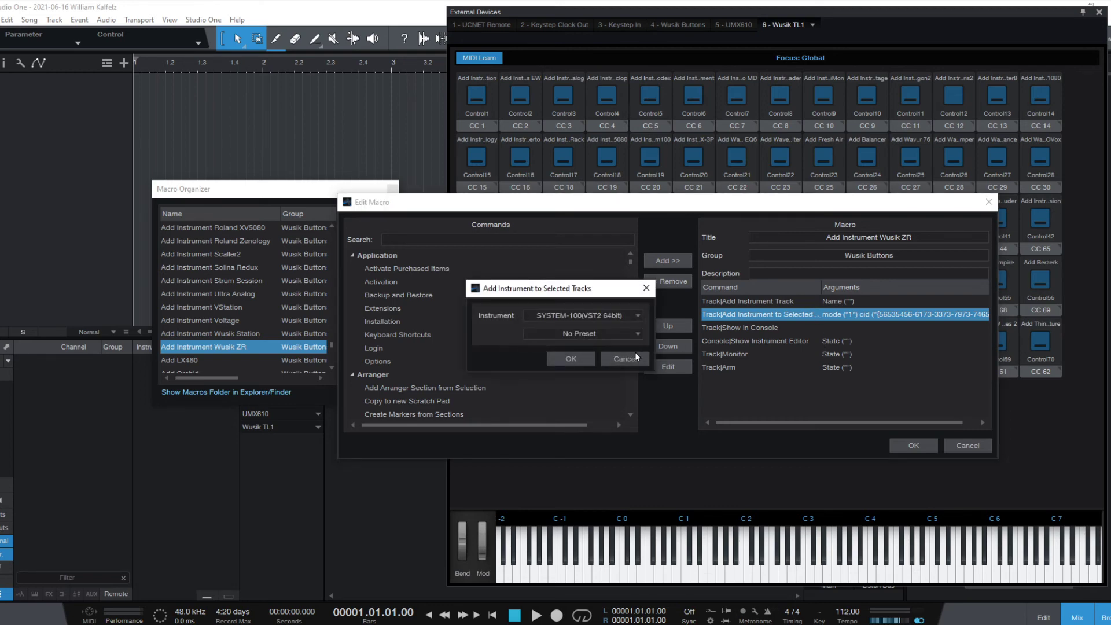
left_click(630, 316)
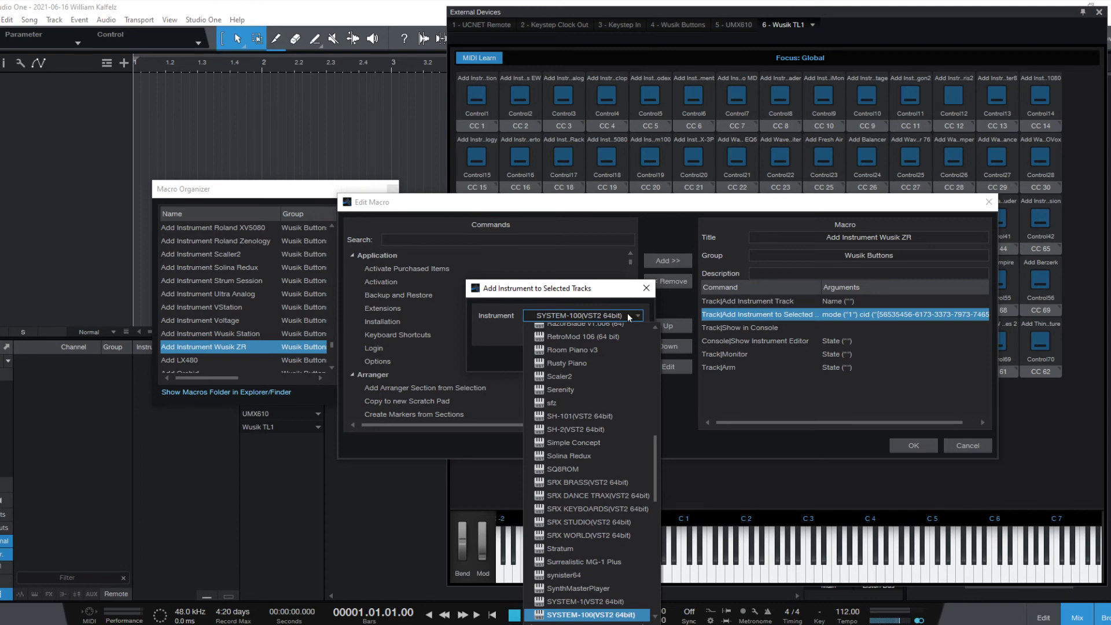
key("w")
key("Down")
key("Down")
key("Down")
key("Down")
key("Down")
key("Down")
key("Down")
key("Down")
key("Down")
key("Down")
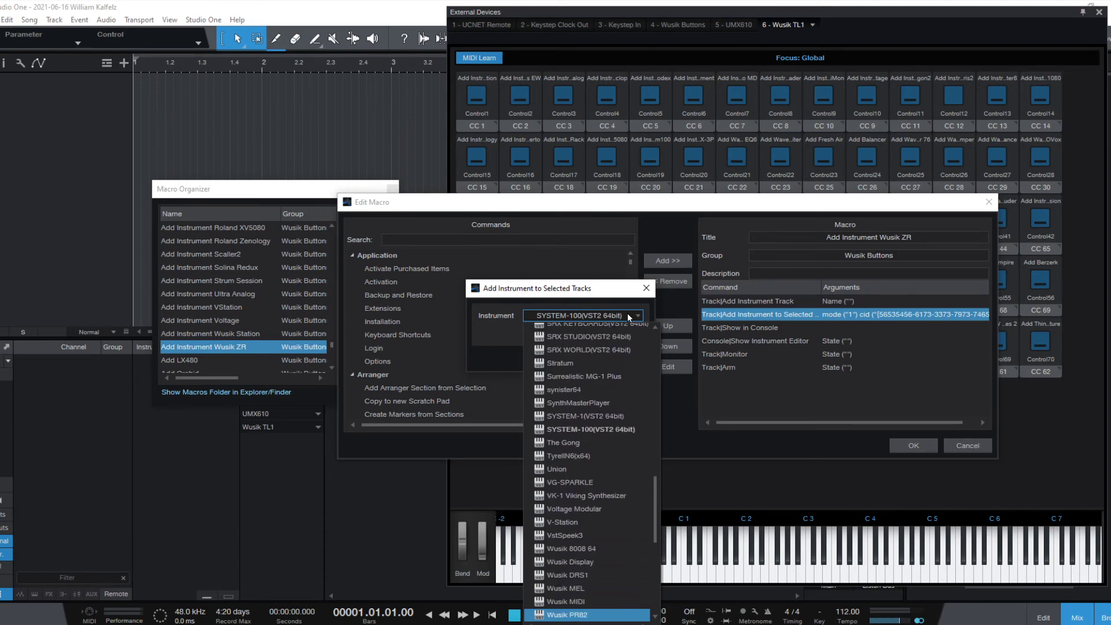
key("Up")
key("Up")
key("Return")
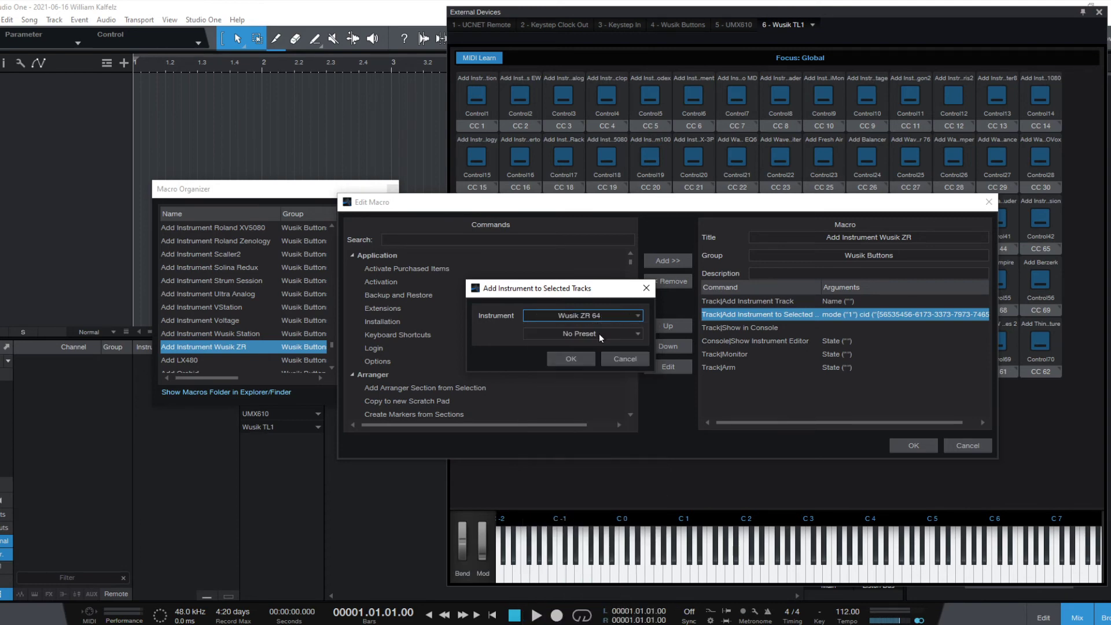
left_click(575, 363)
left_click(913, 446)
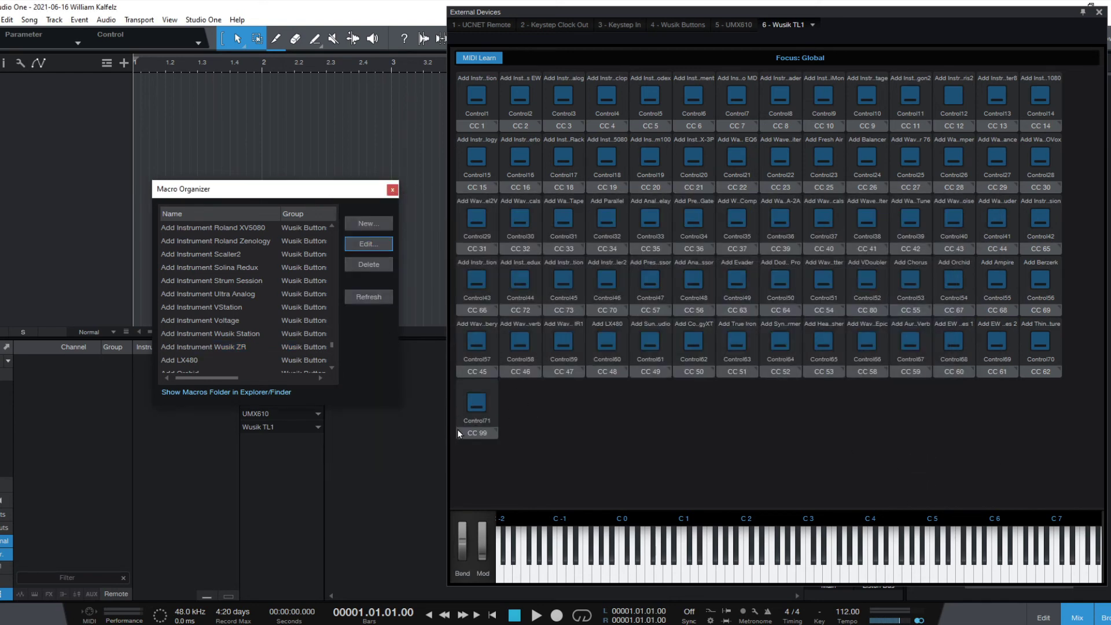
- Assign the Add Instrument Wusik ZR macro to Control71 of the Wusik TL1 device and turn off MIDI Learn
right_click(481, 405)
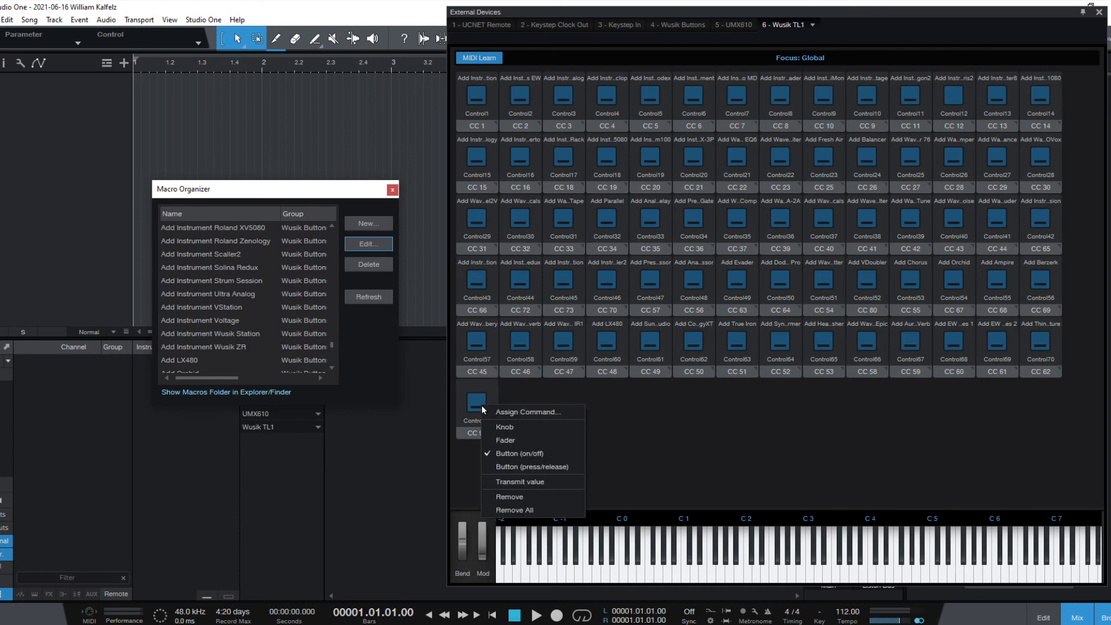
left_click(564, 412)
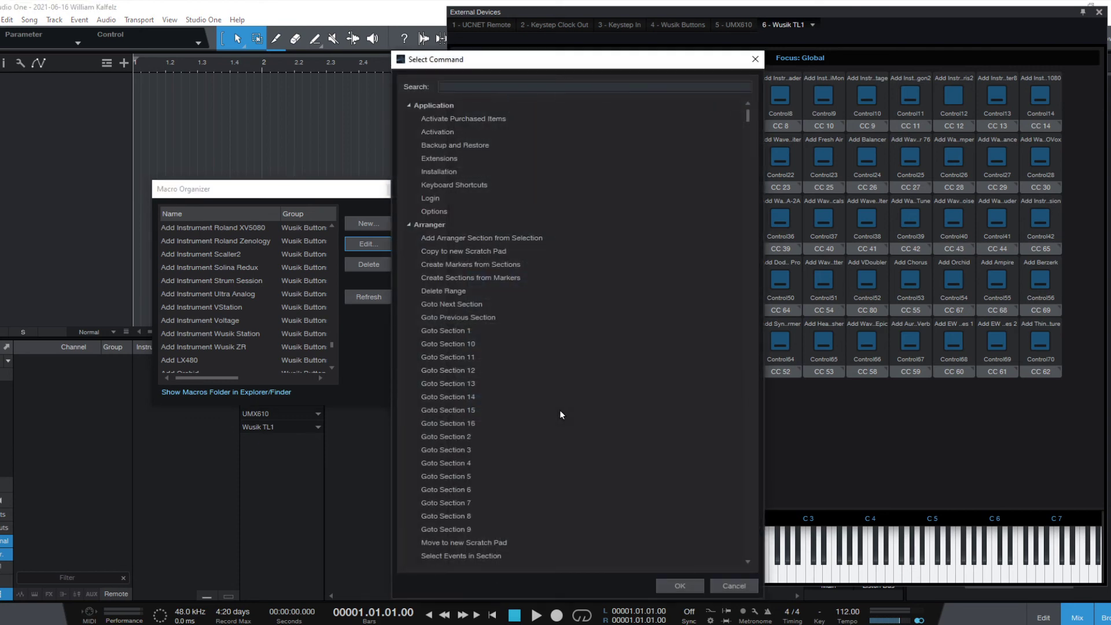
type("zr")
key("Down")
key("Down")
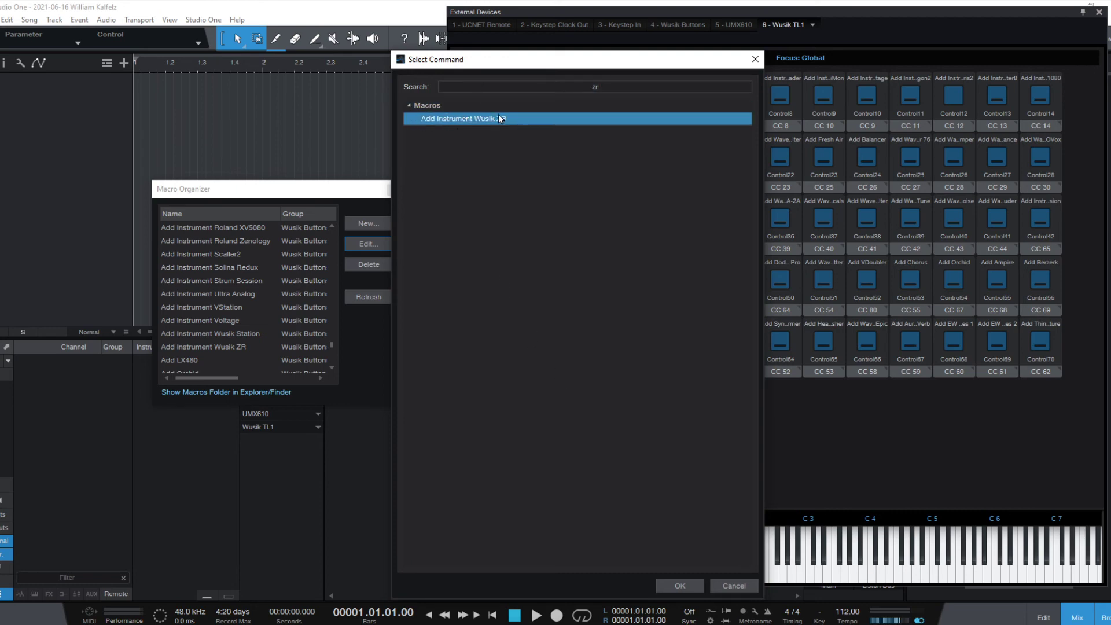
left_click(672, 586)
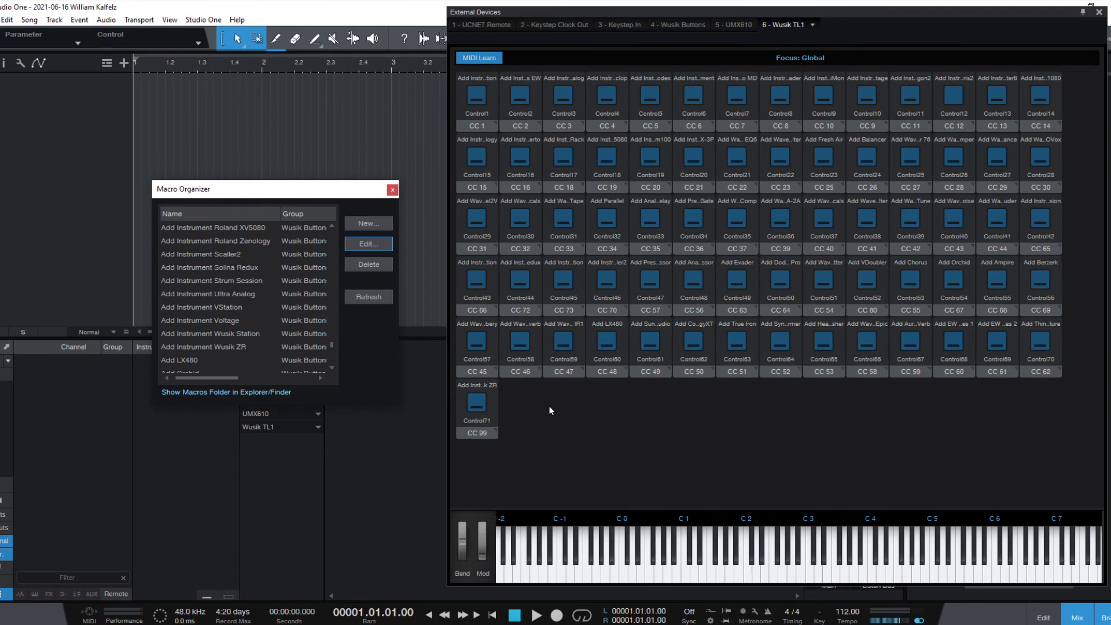
left_click(483, 60)
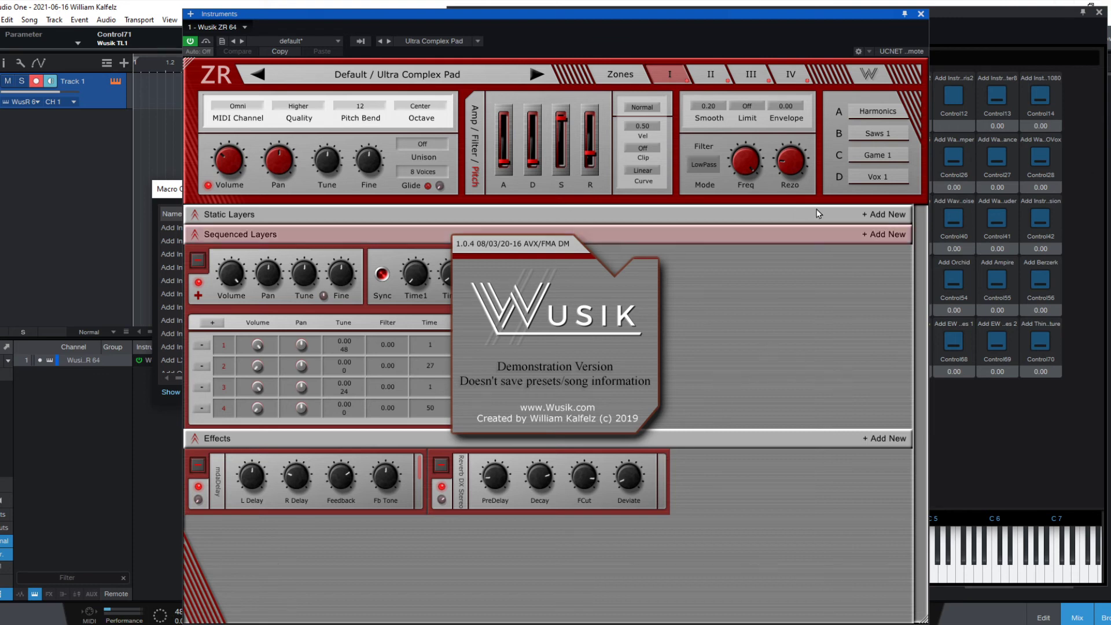
- Close the Wusik ZR 64 instrument window and unassign the command from Control71
left_click(921, 13)
right_click(480, 397)
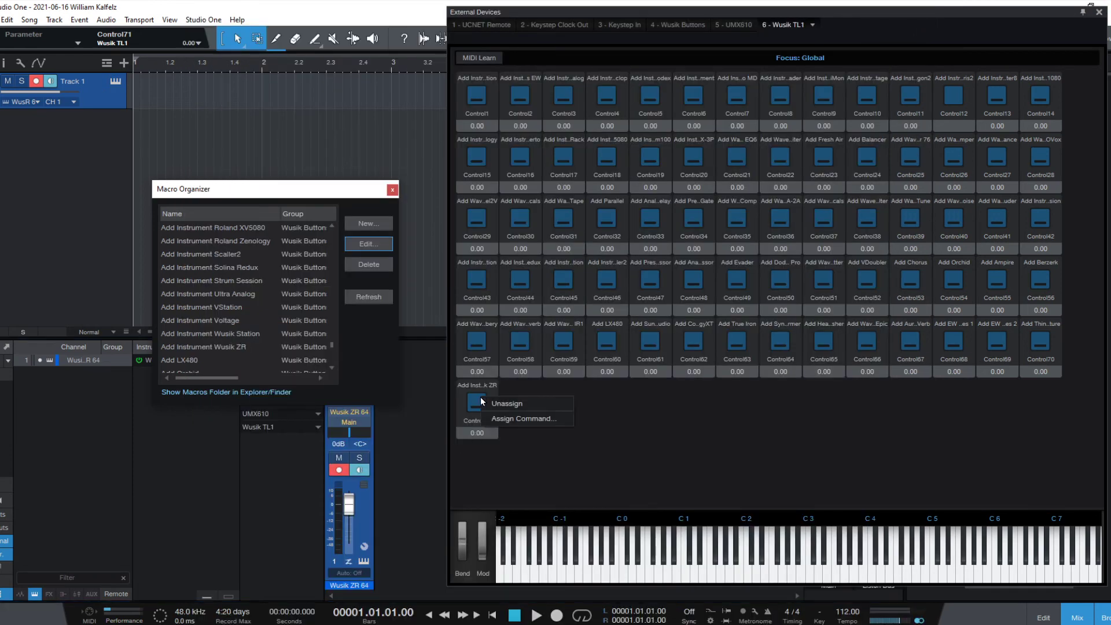
left_click(497, 404)
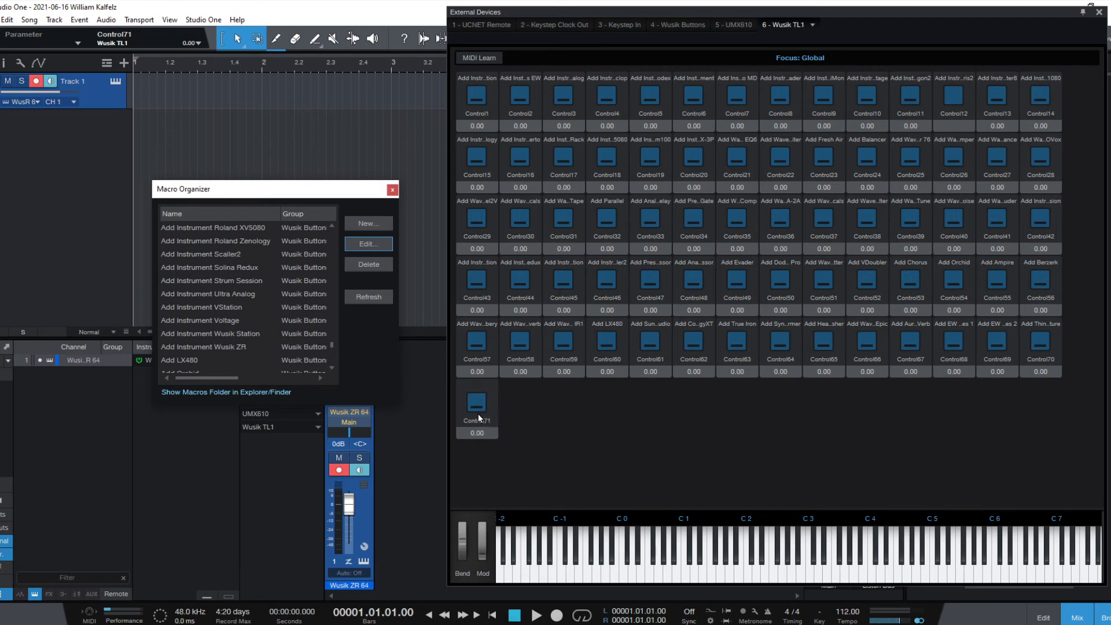
- Remove Control71 from the Wusik TL1 device in MIDI Learn mode, and leave the mode
right_click(479, 411)
left_click(479, 397)
right_click(479, 397)
left_click(552, 51)
left_click(479, 58)
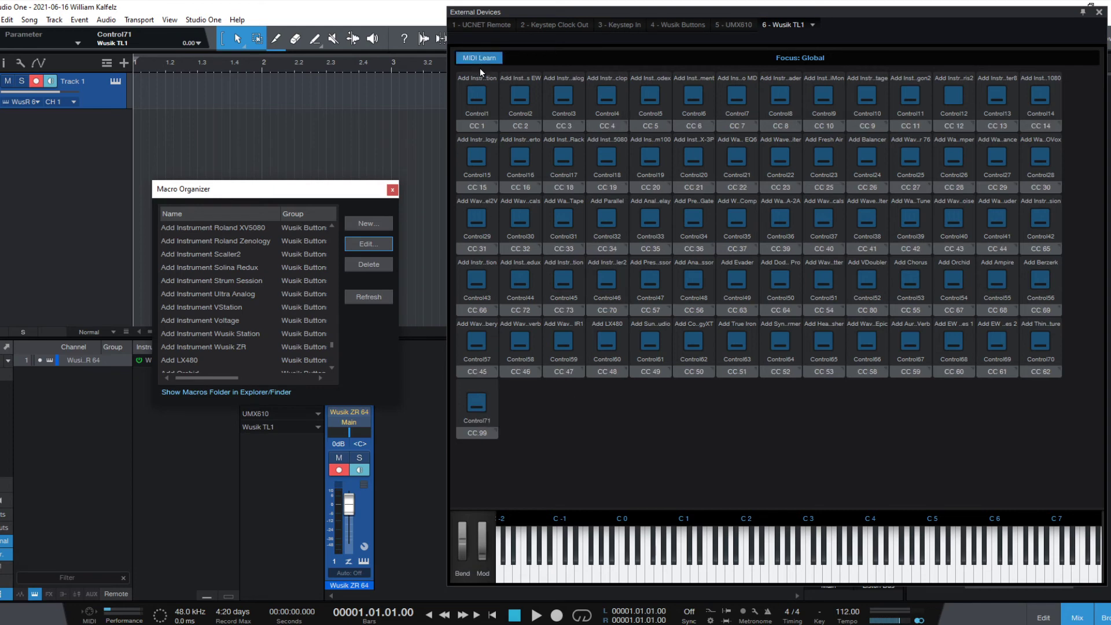
right_click(476, 408)
left_click(539, 498)
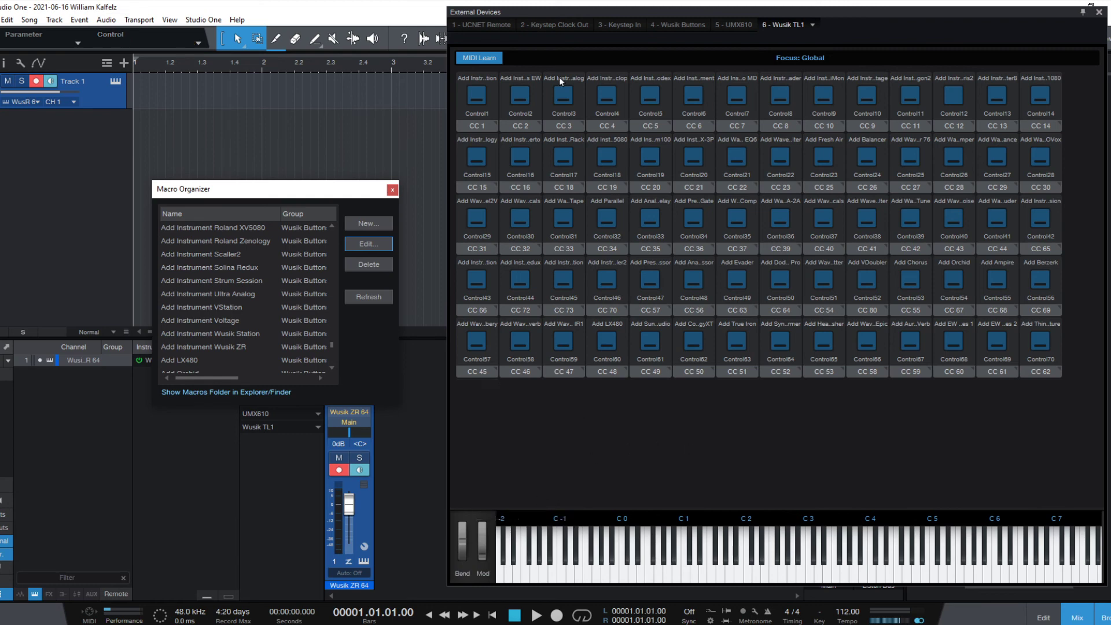
left_click(479, 57)
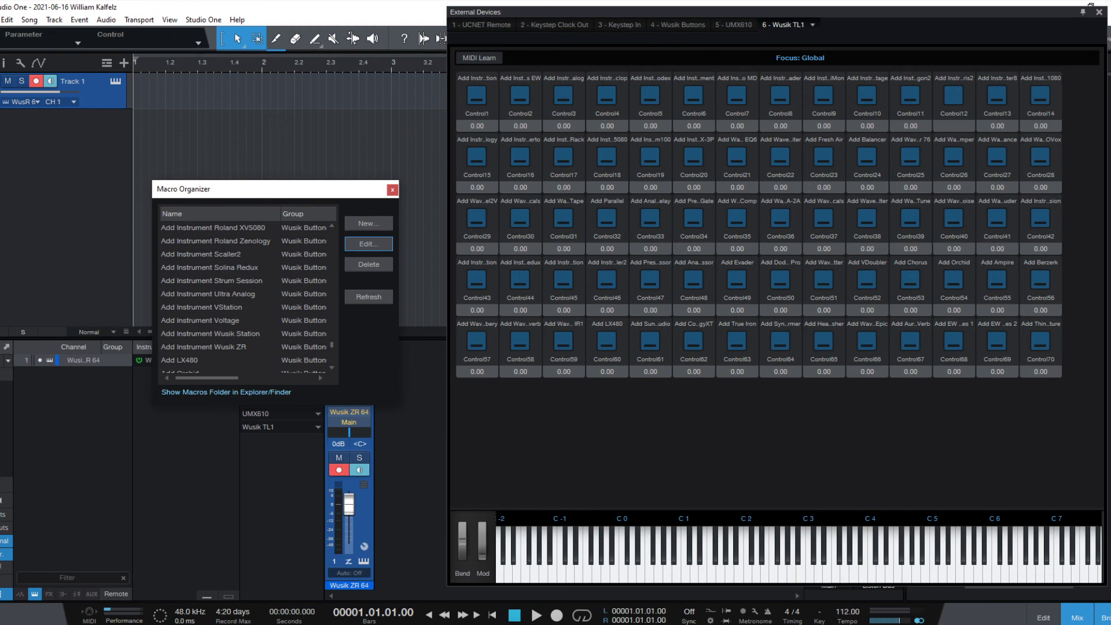
- Close the Macro Organizer and switch to the Wusik TL1 items window to view its button grid
left_click(393, 190)
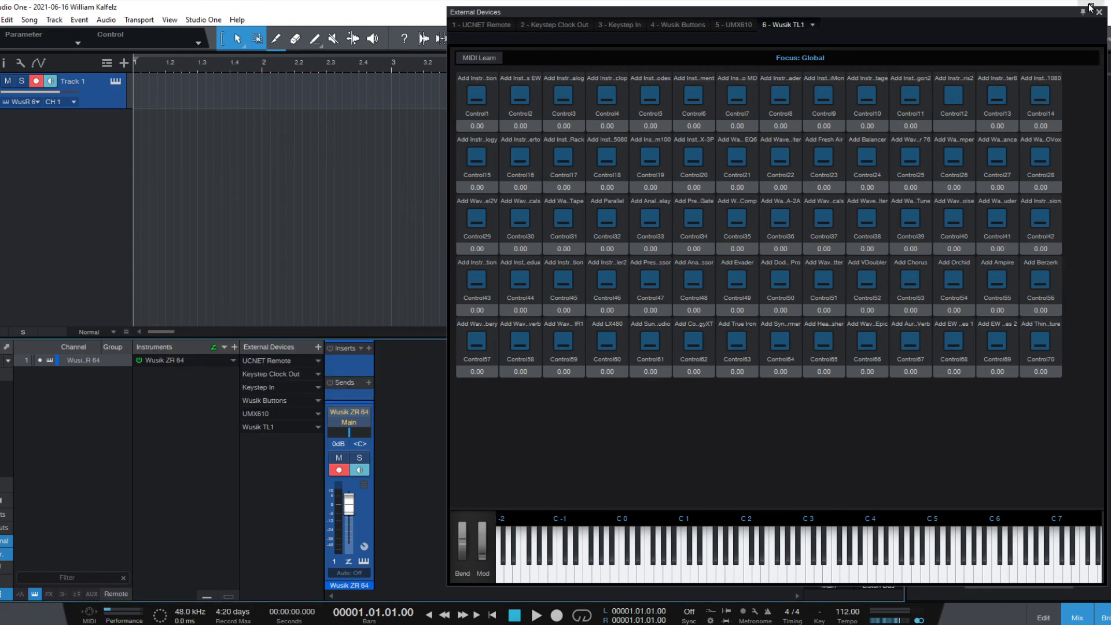
key("alt+Tab")
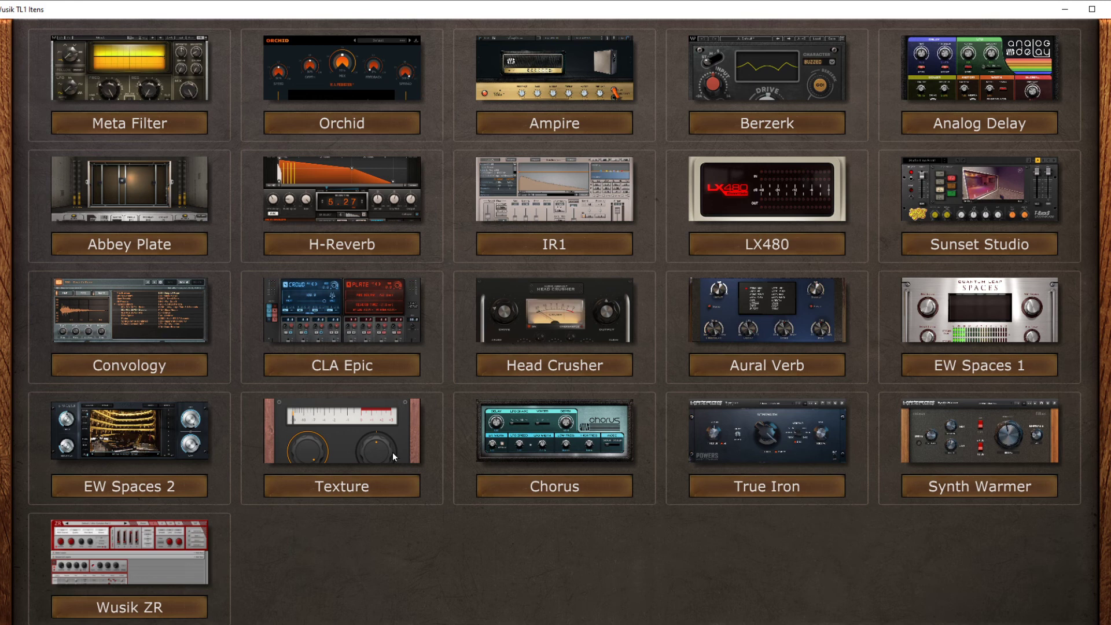
scroll(577, 547, "up", 1)
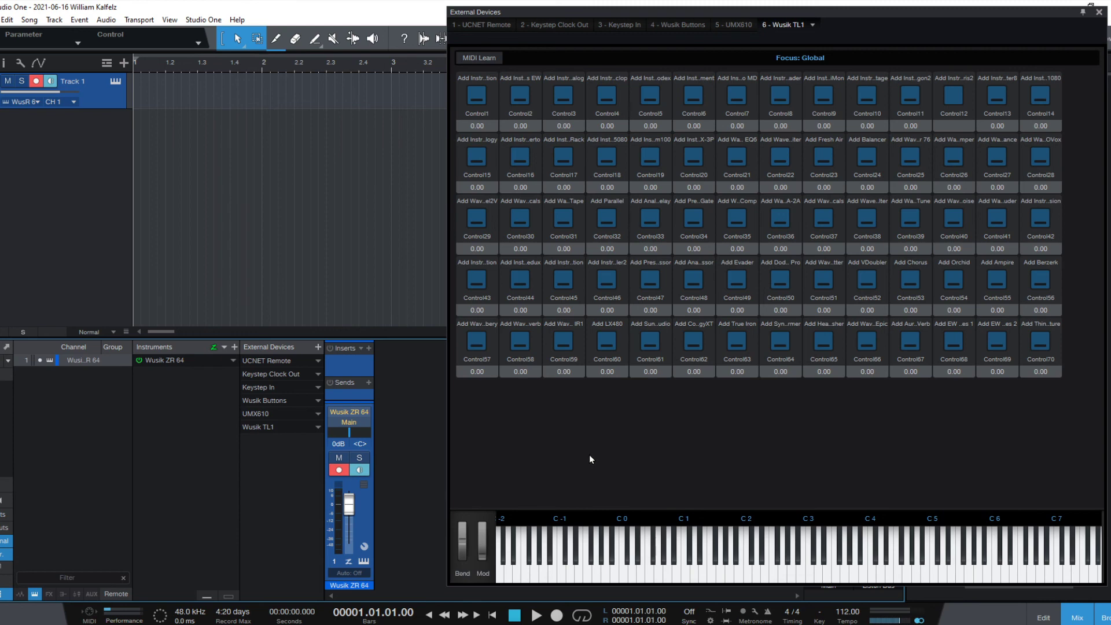
- Inspect the Add Instrument Strum Session macro's instrument setting from the Macro Organizer and leave the macro without changes
left_click(203, 20)
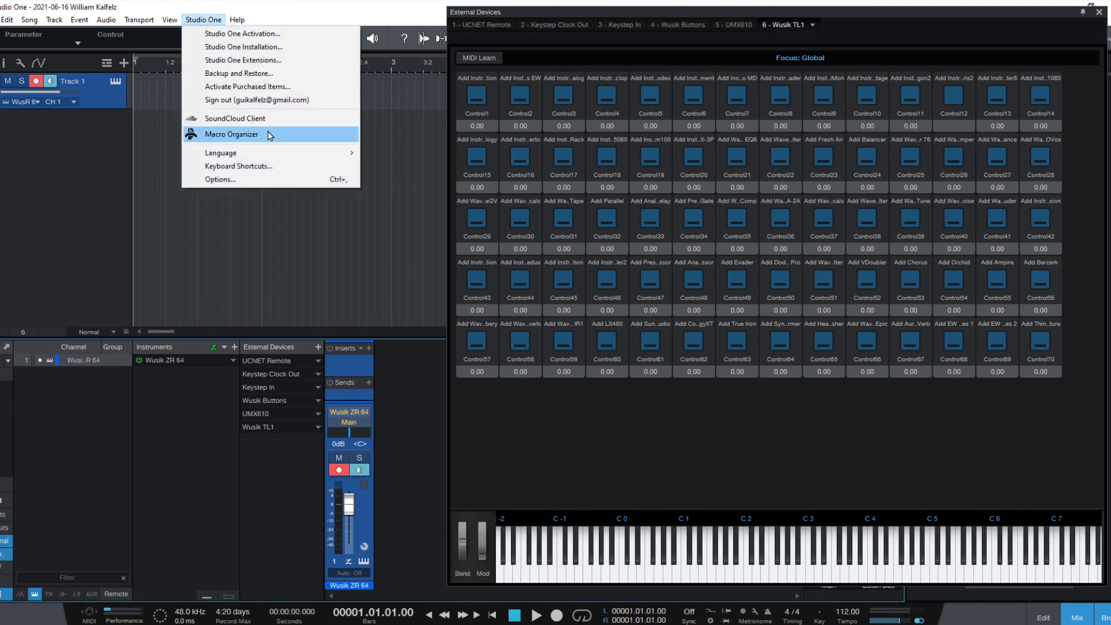
left_click(269, 135)
left_click(536, 315)
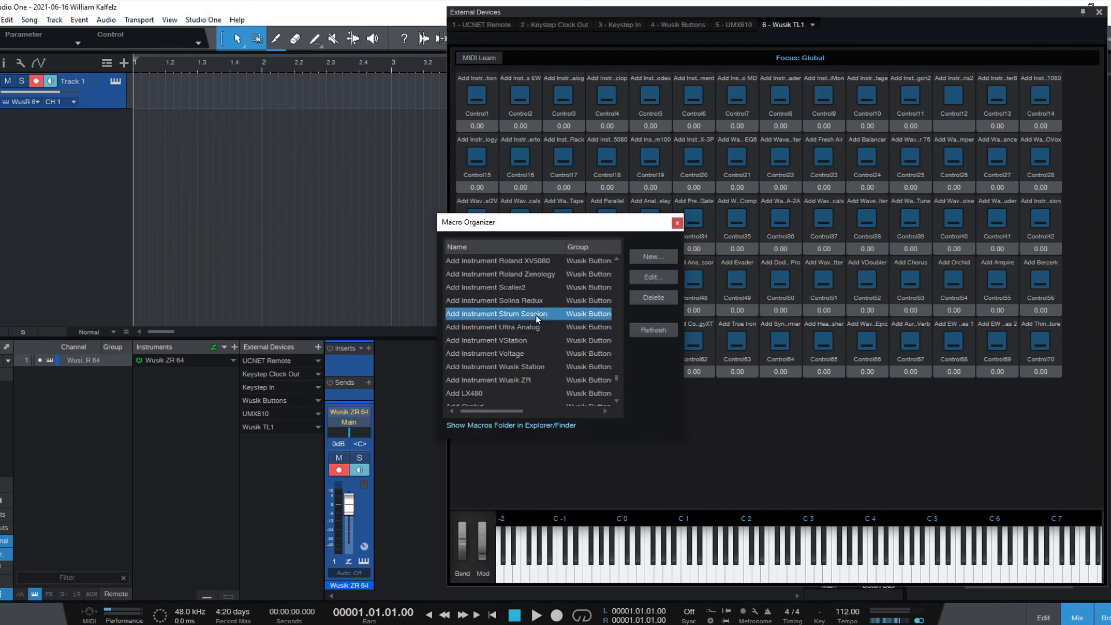
double_click(536, 315)
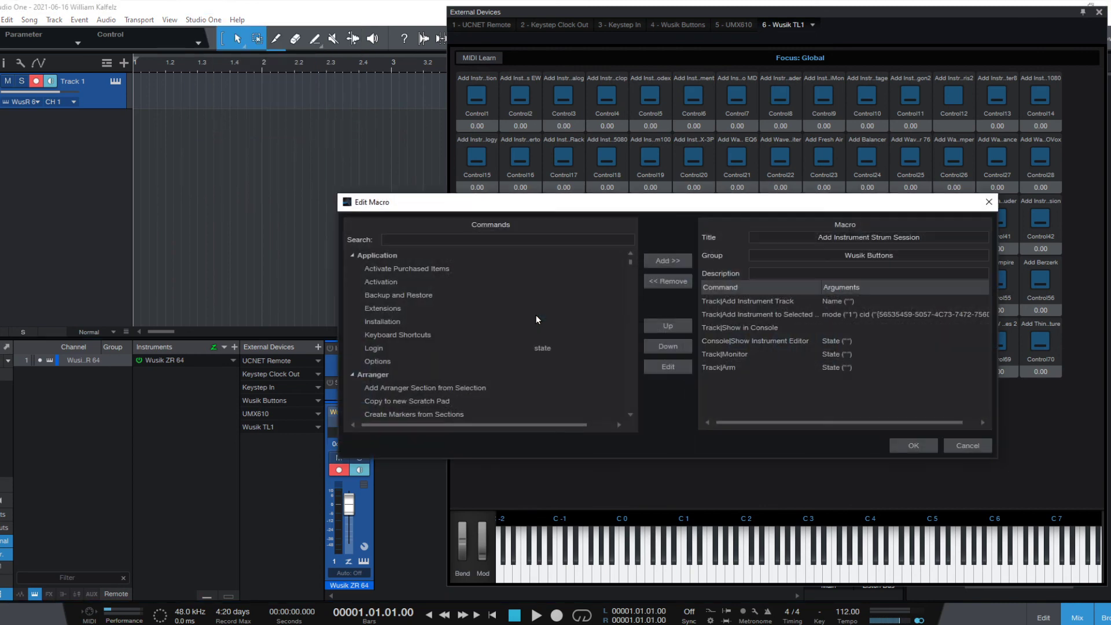
left_click(901, 310)
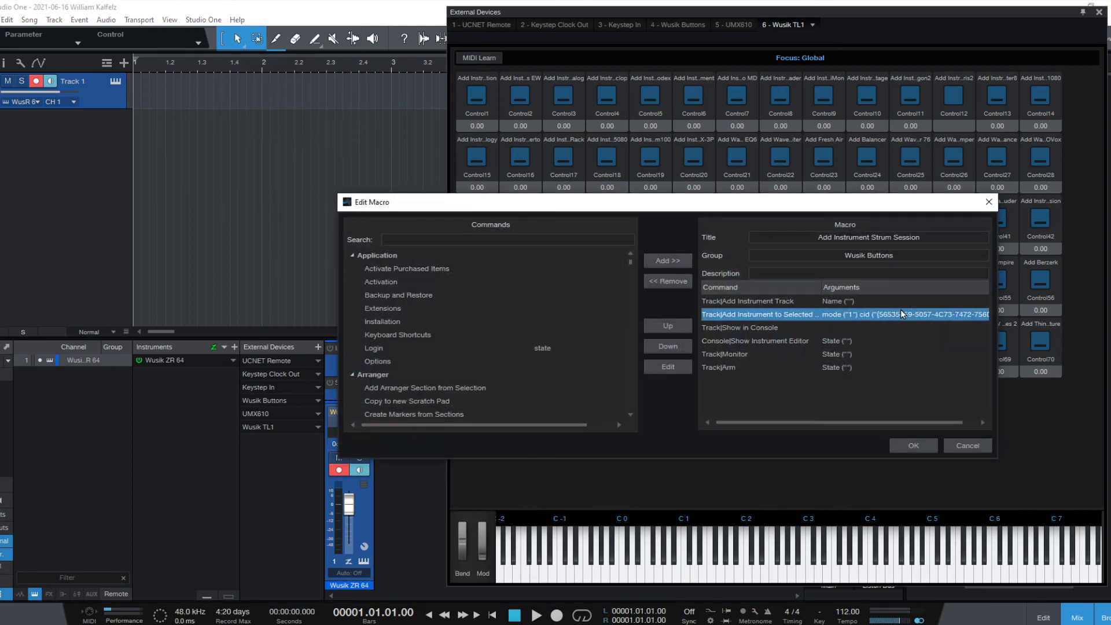
double_click(868, 315)
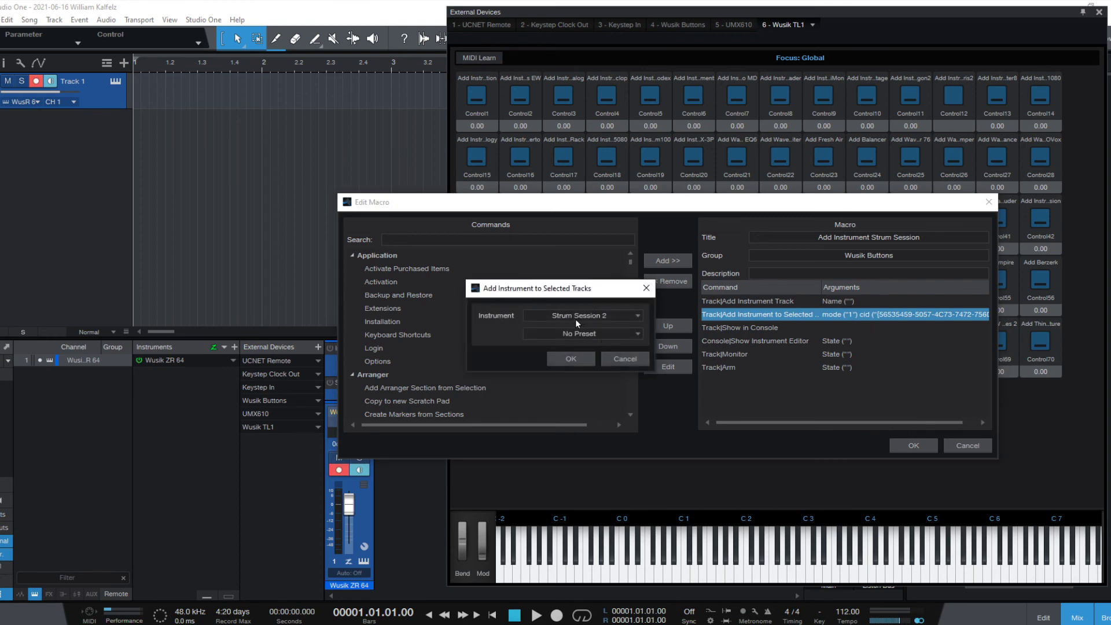
left_click(620, 359)
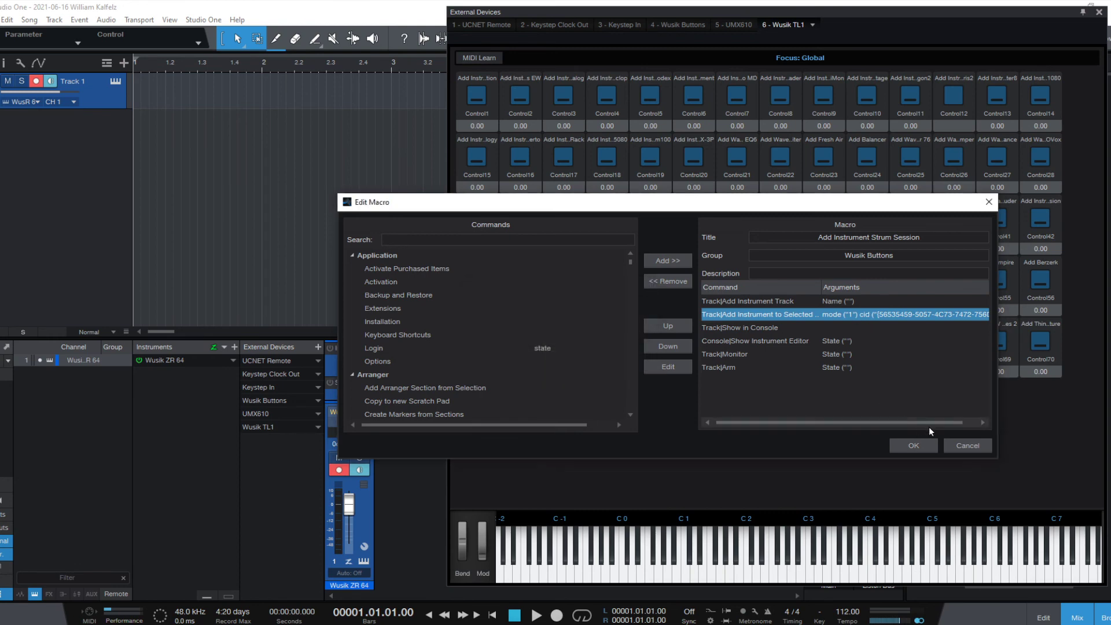
left_click(965, 445)
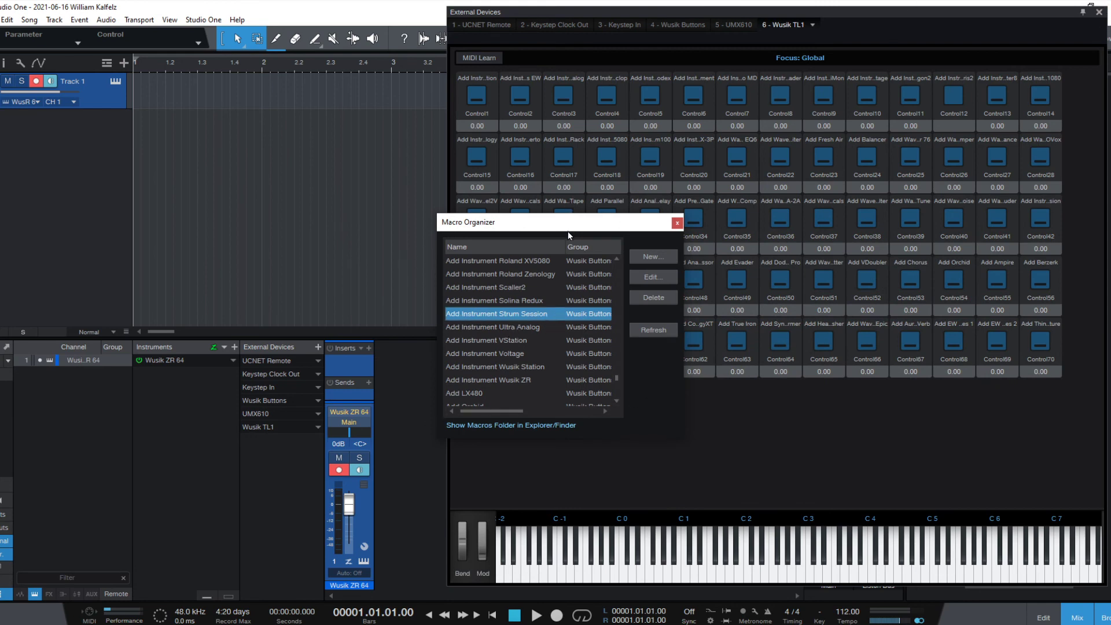
- Move the Macro Organizer off the control grid and examine the Wusik TL1 controls' CC assignments in MIDI Learn mode
left_click_drag(567, 231, 219, 241)
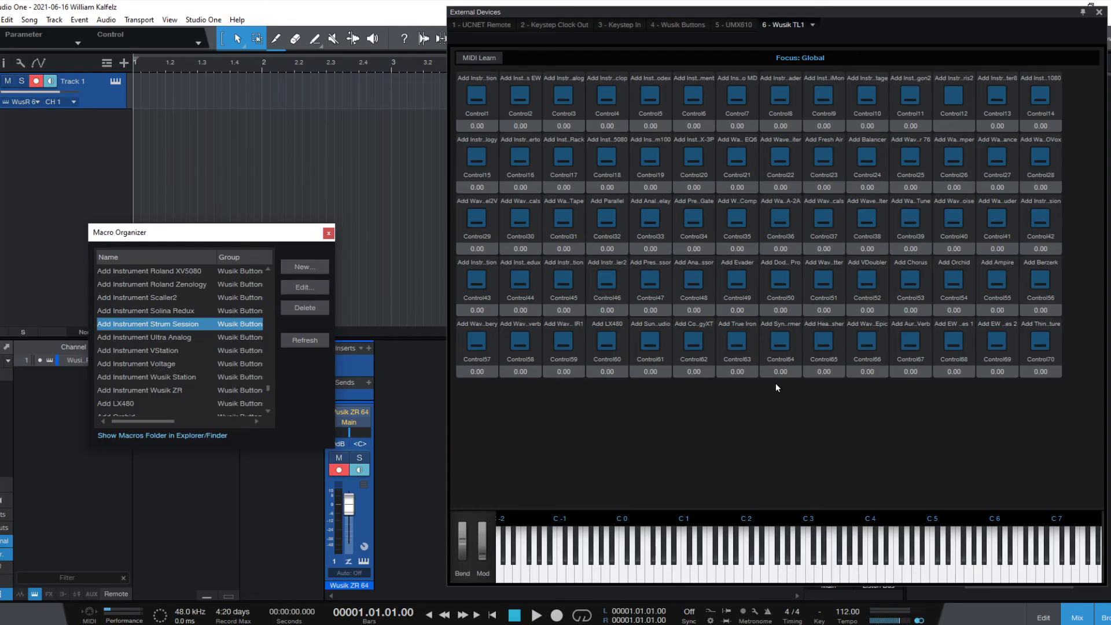
left_click(479, 58)
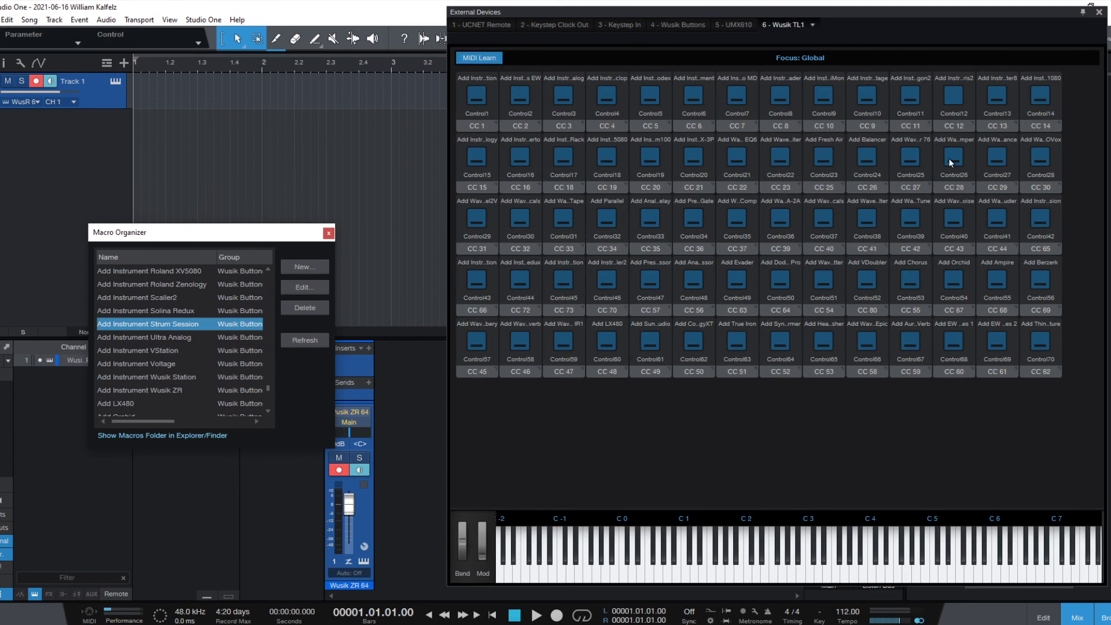
left_click(490, 60)
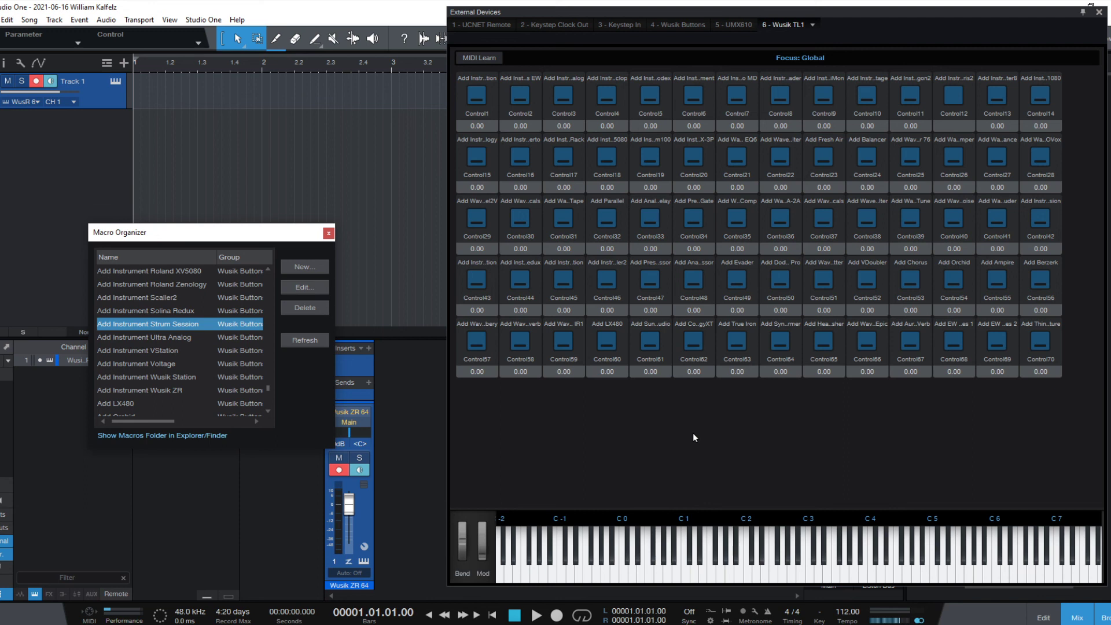
- Close the External Devices window and close the song without saving its changes
key("Escape")
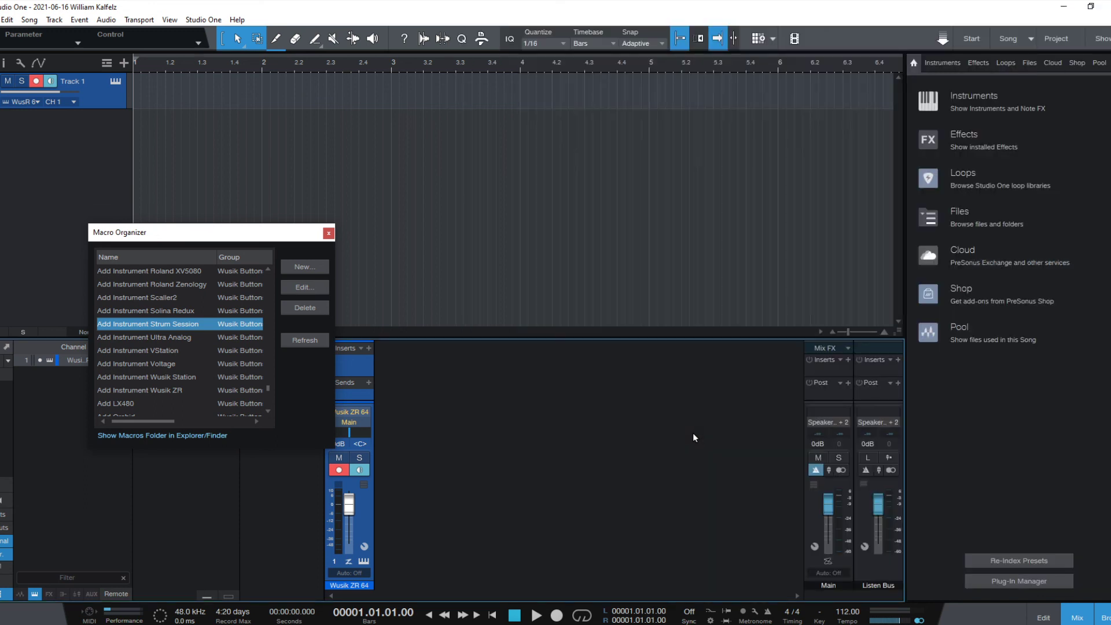
key("ctrl+w")
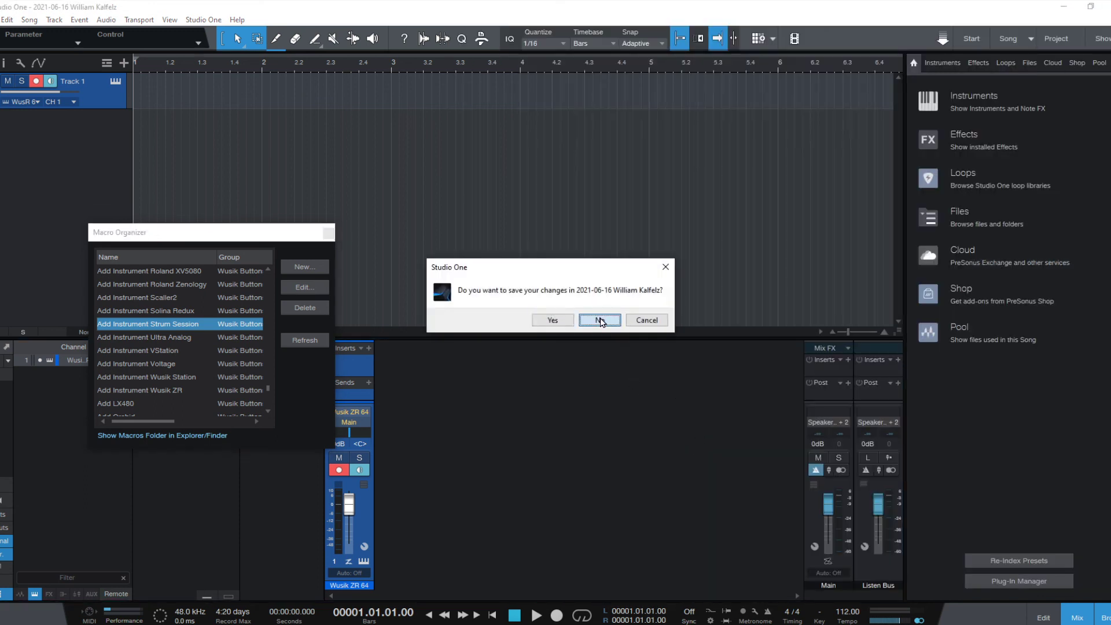
left_click(600, 320)
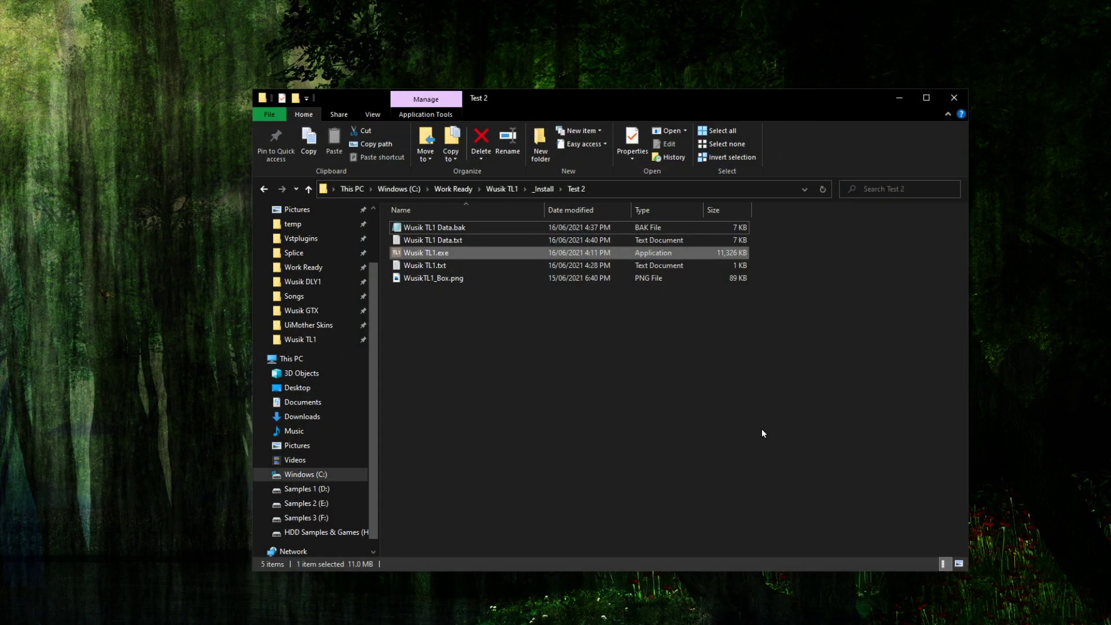
left_click(729, 401)
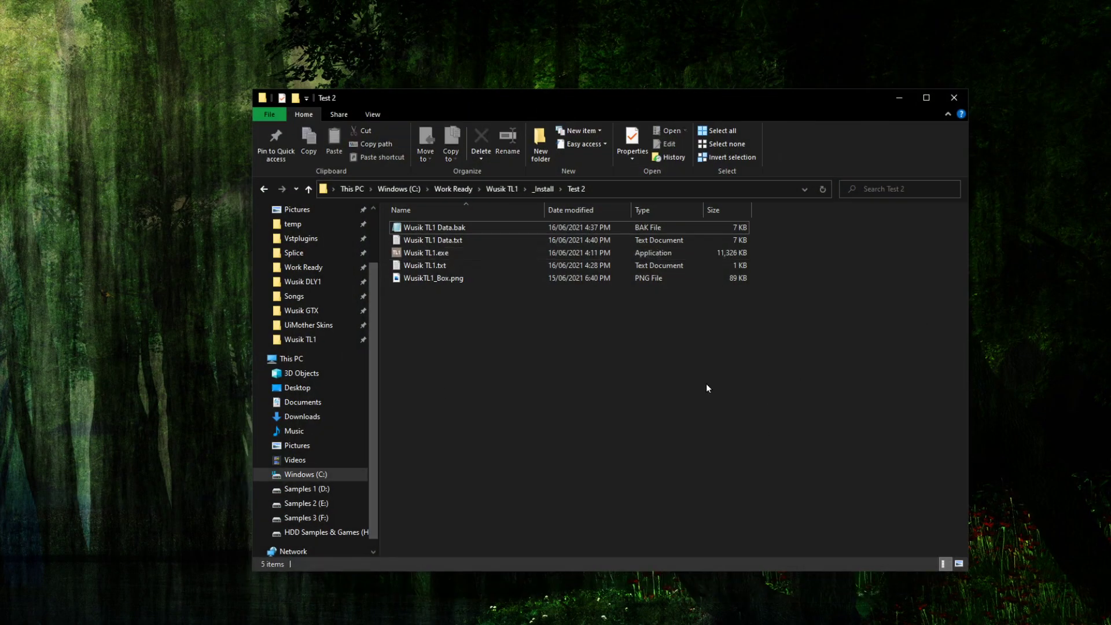
key("Down")
key("Up")
key("F2")
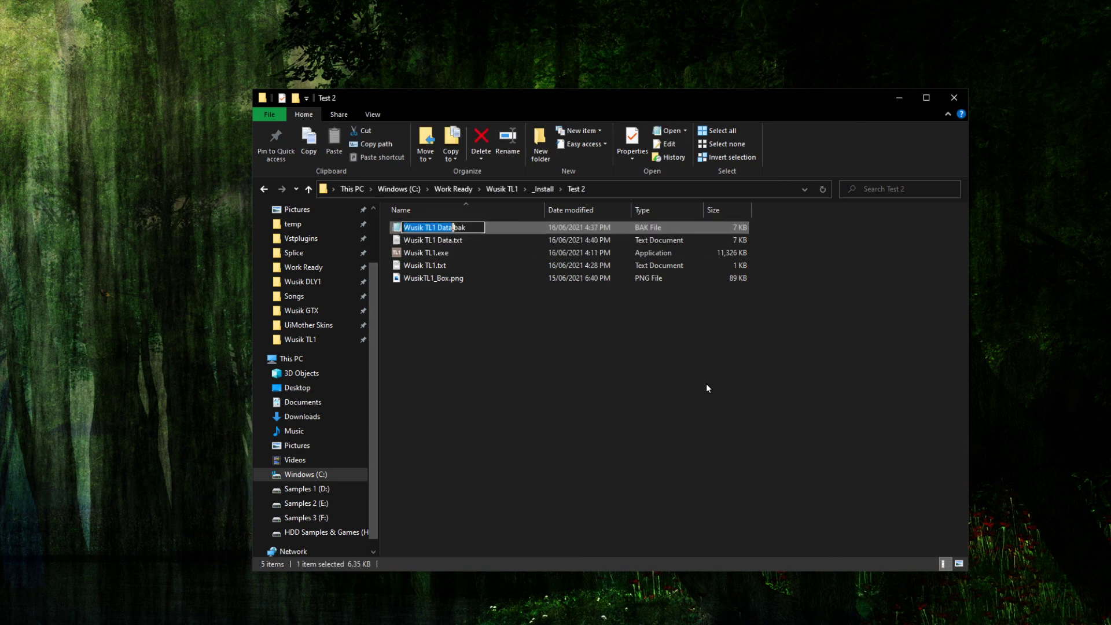
key("End")
key("shift+Left")
key("shift+Left")
key("shift+Left")
key("Home")
key("shift+End")
key("Escape")
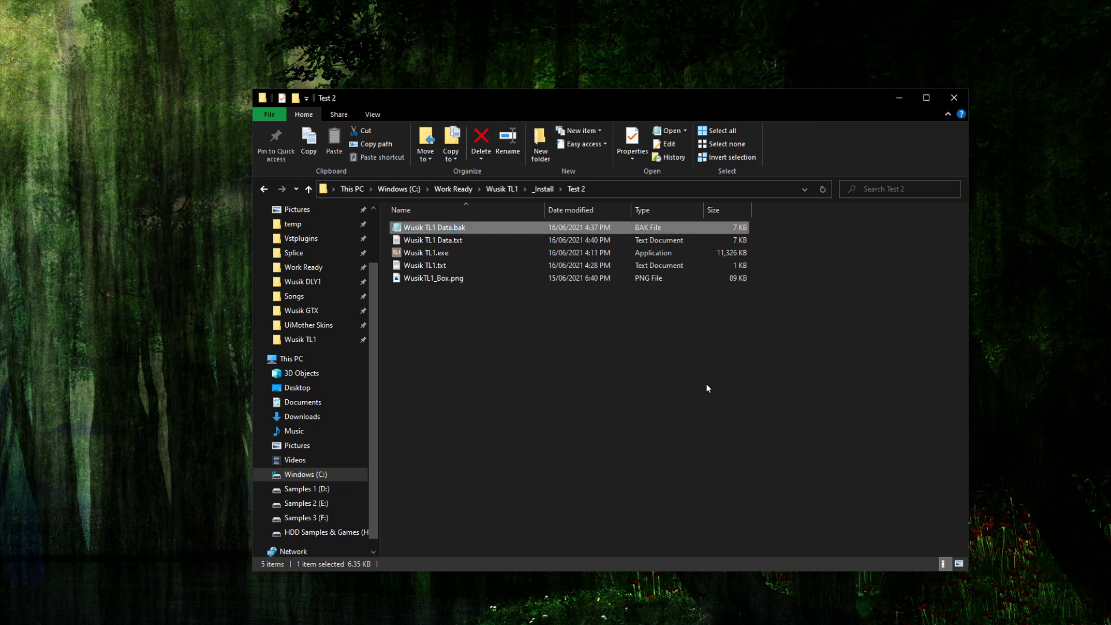
- Open Wusik TL1 Data.txt from the Test 2 folder, delete the Wusik ZR entry at its end, and save the file
key("Down")
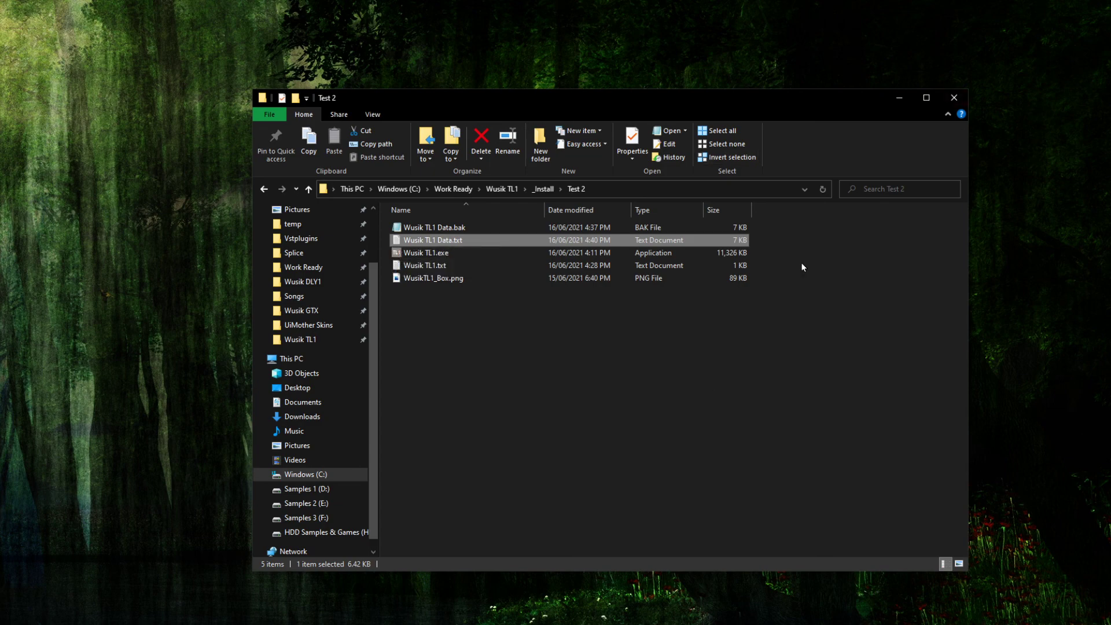
key("Return")
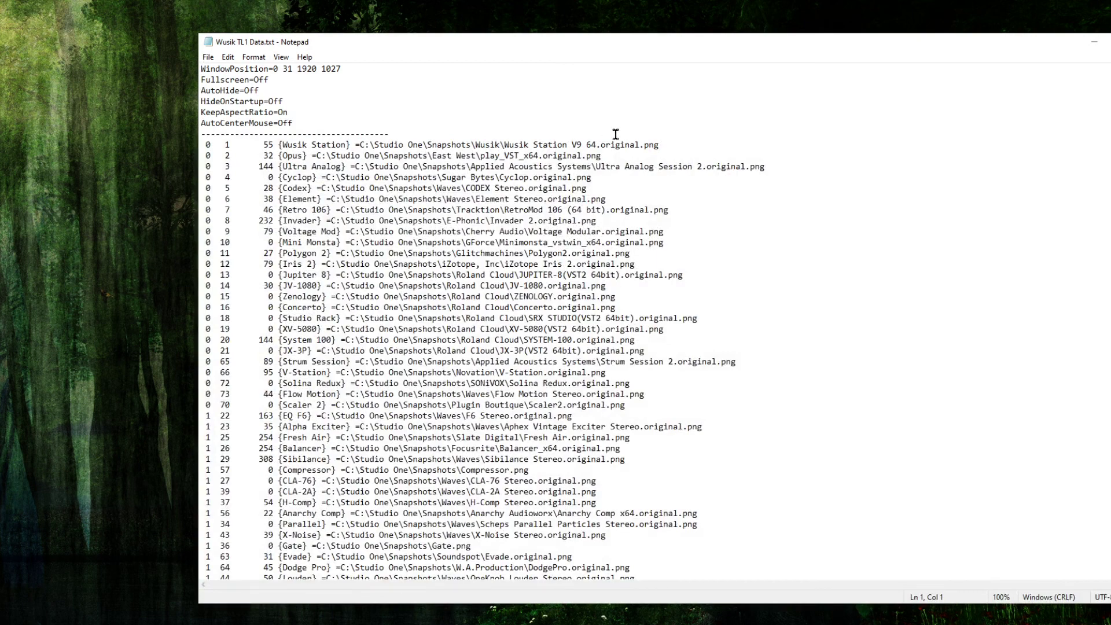
scroll(729, 331, "down", 8)
scroll(729, 331, "down", 3)
left_click(586, 578)
key("Up")
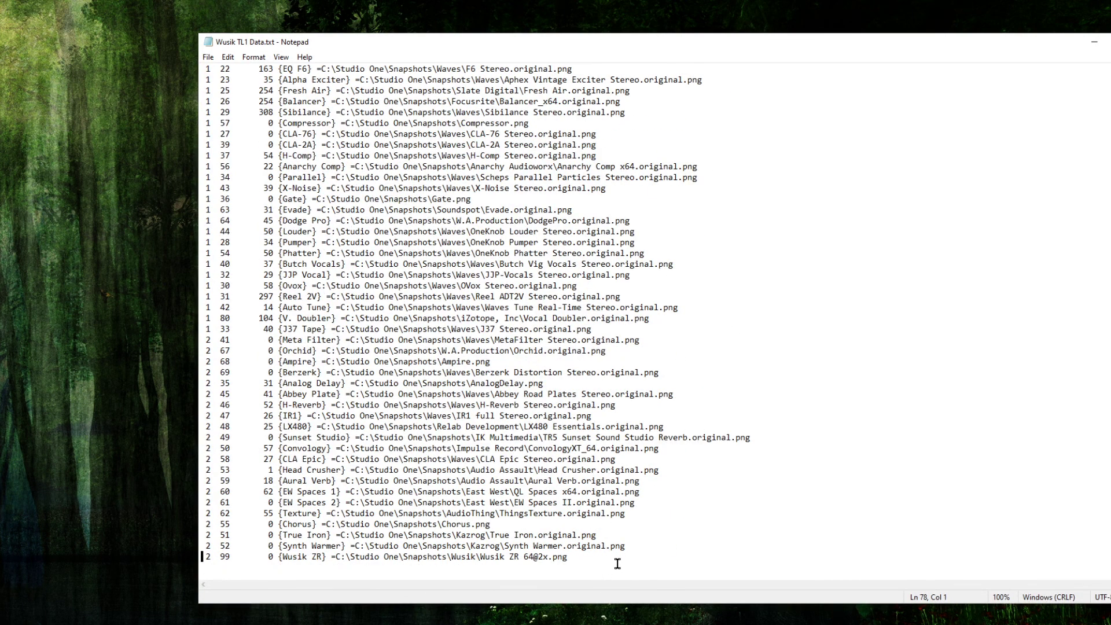
key("shift+End")
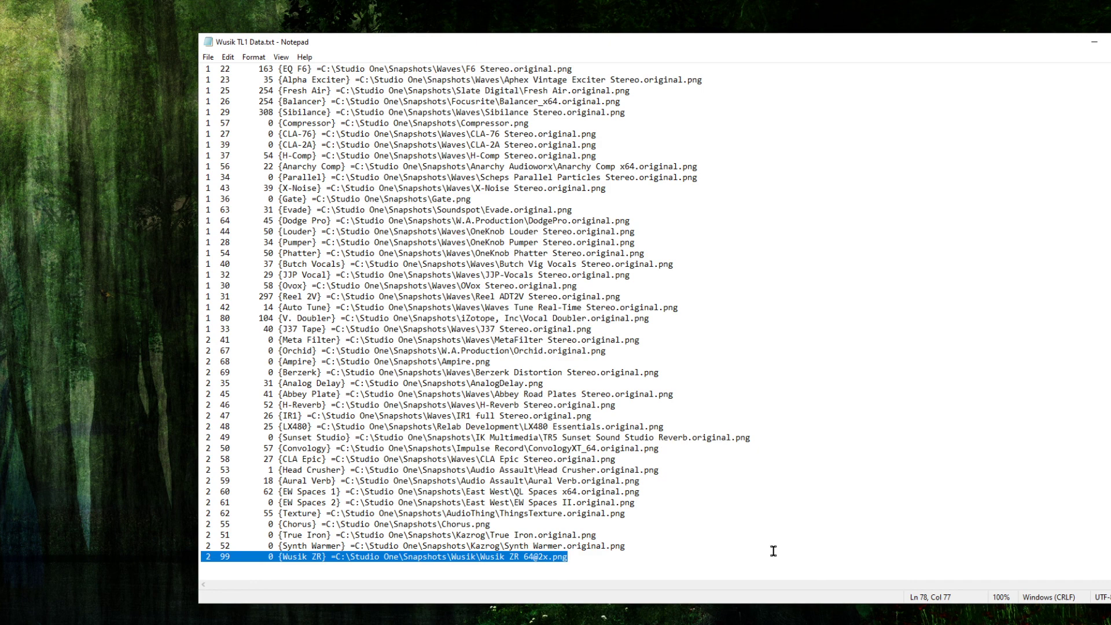
key("Delete")
key("Down")
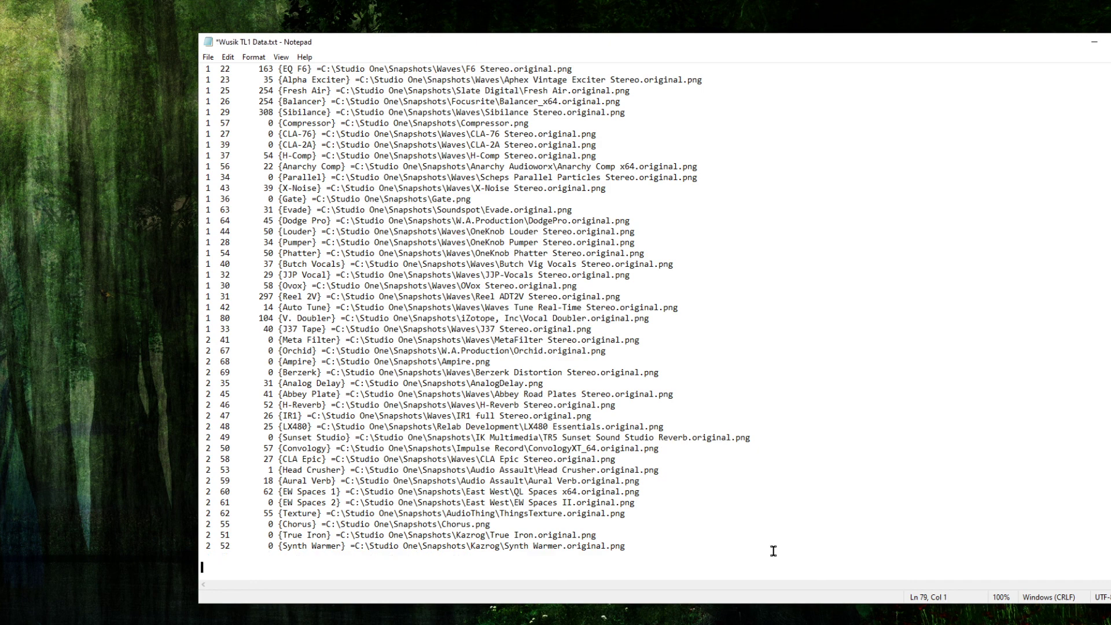
key("Up")
key("ctrl+s")
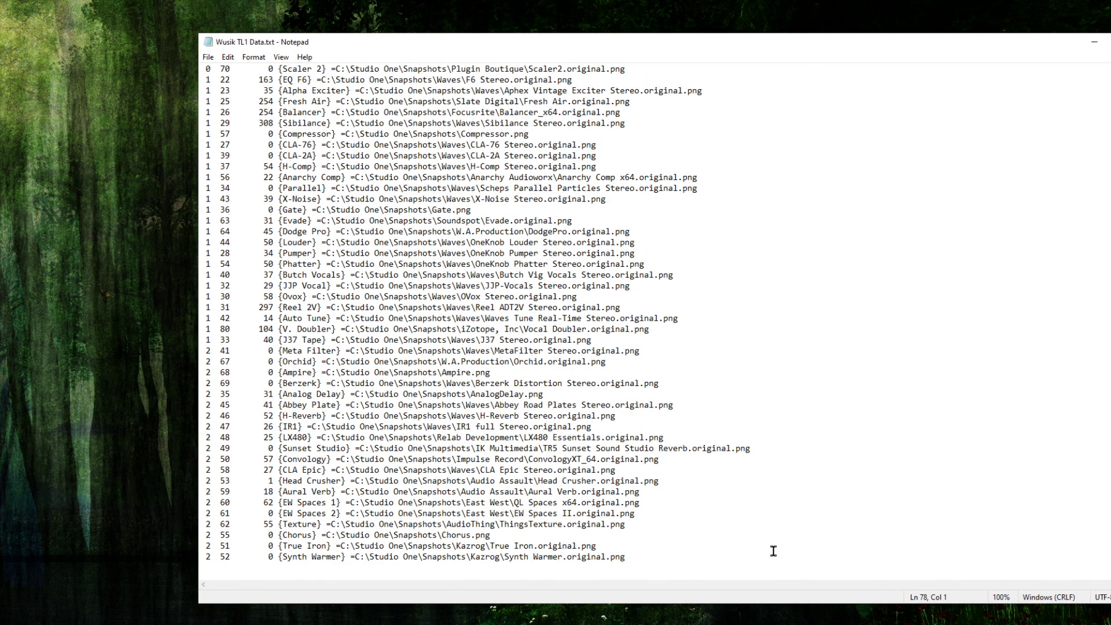
key("Up")
key("Down")
- Review the settings and plug-in entries throughout Wusik TL1 Data.txt, including the Concerto line, and close the file
scroll(775, 527, "up", 10)
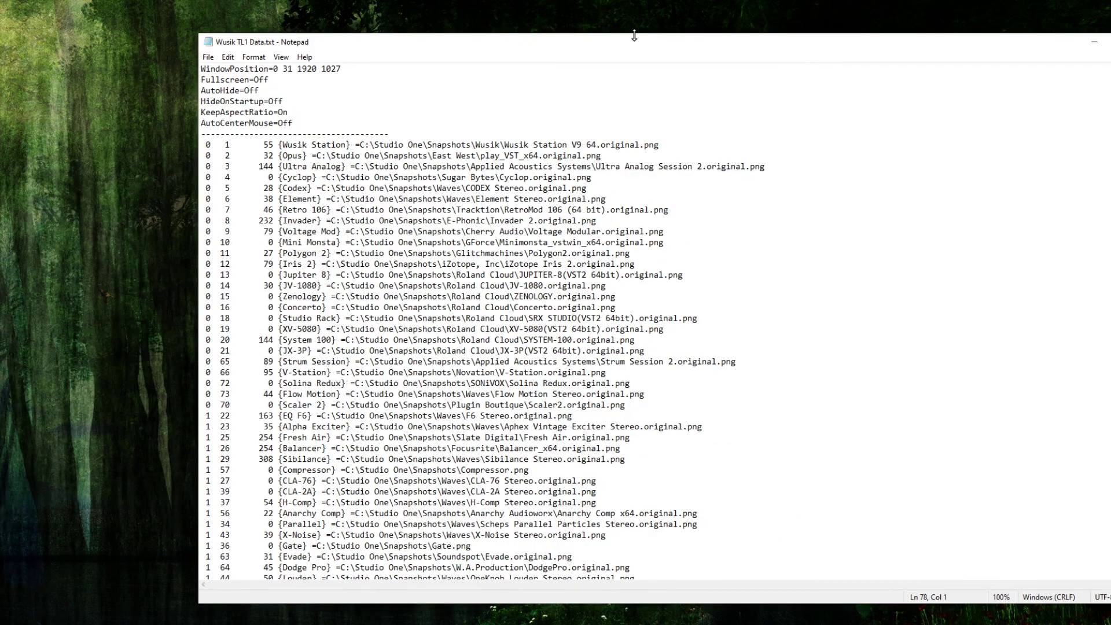
scroll(637, 168, "down", 4)
left_click(753, 172)
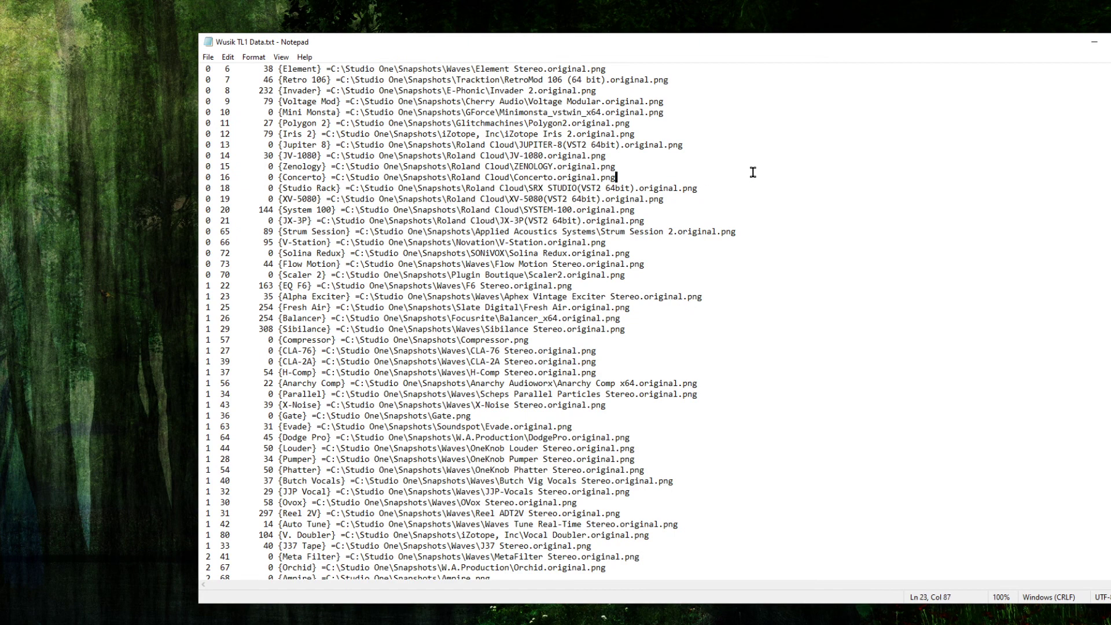
key("Home")
key("shift+End")
scroll(690, 94, "down", 2)
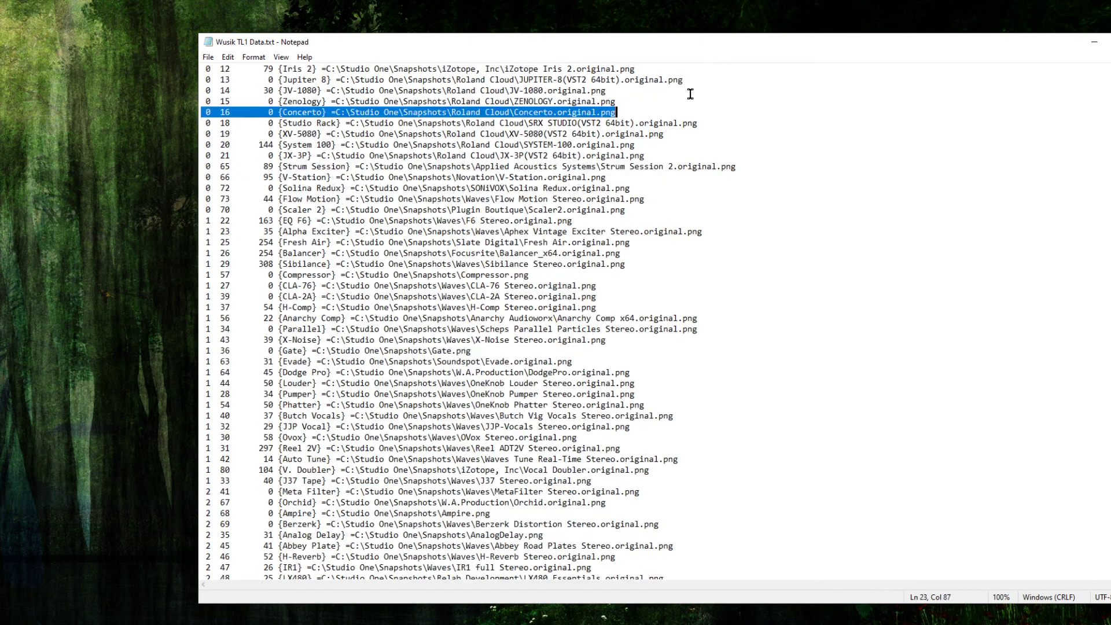
scroll(691, 94, "down", 5)
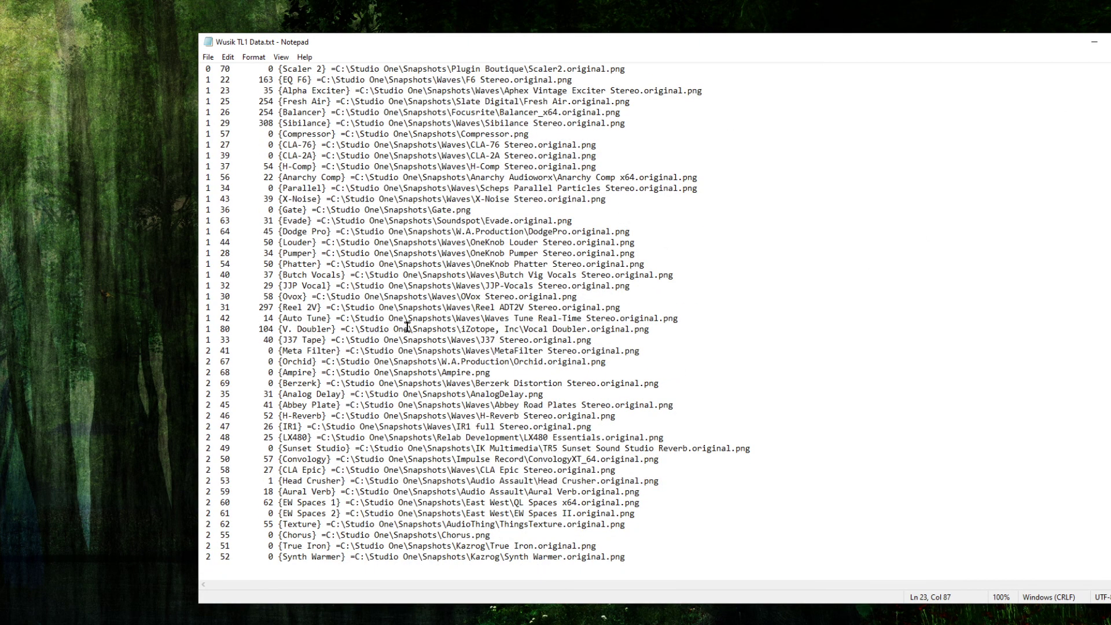
scroll(433, 317, "up", 10)
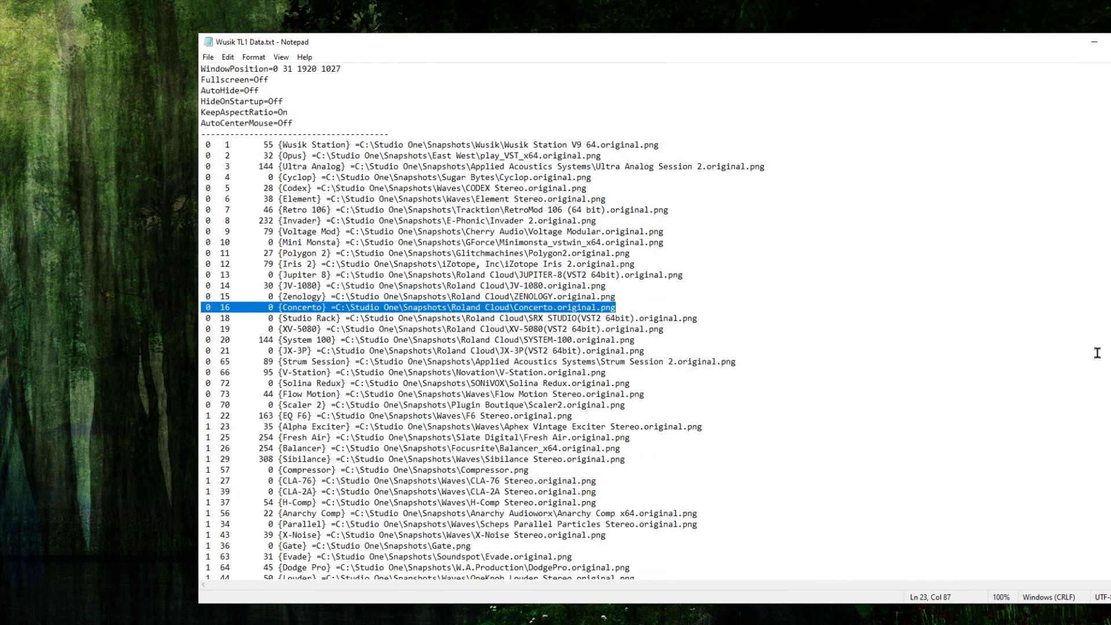
scroll(658, 371, "down", 10)
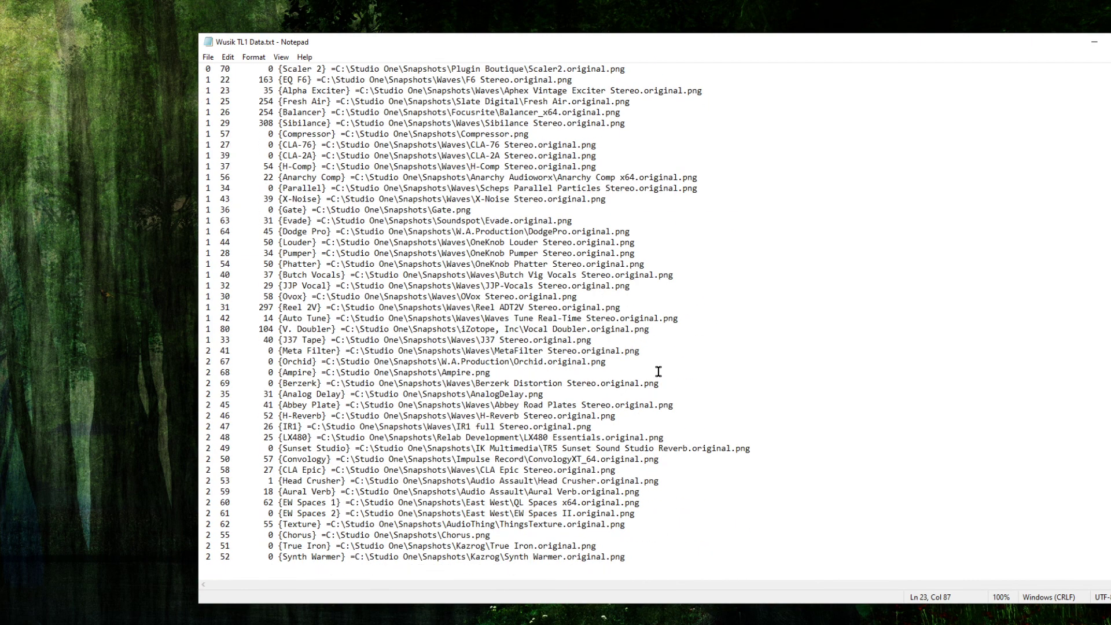
right_click(703, 369)
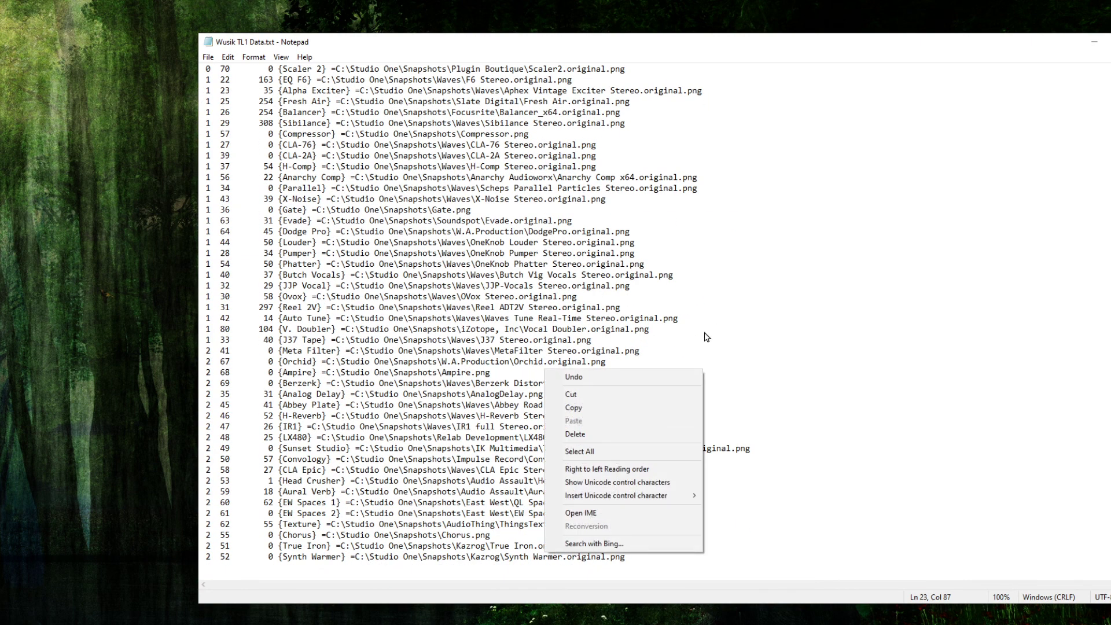
left_click(702, 330)
scroll(683, 289, "up", 10)
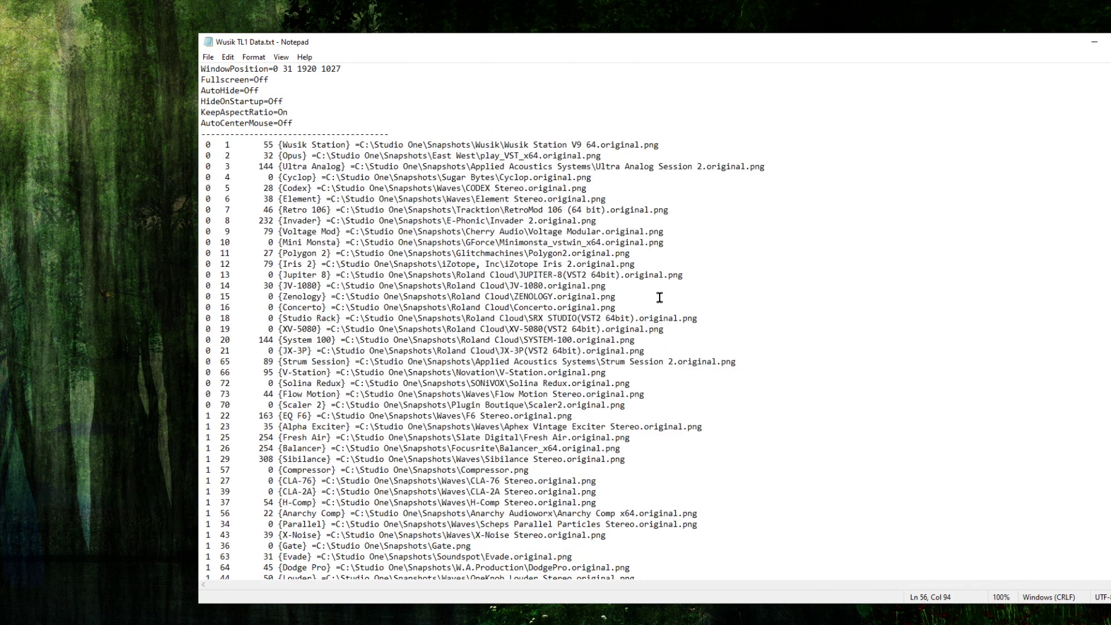
key("ctrl+Home")
key("alt+F4")
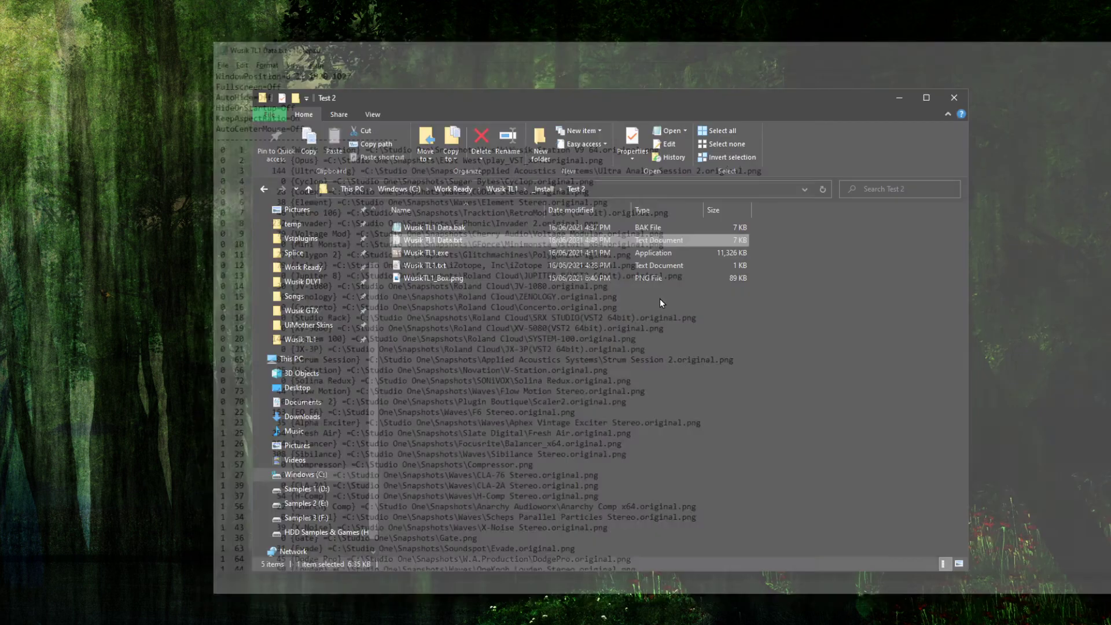
right_click(648, 319)
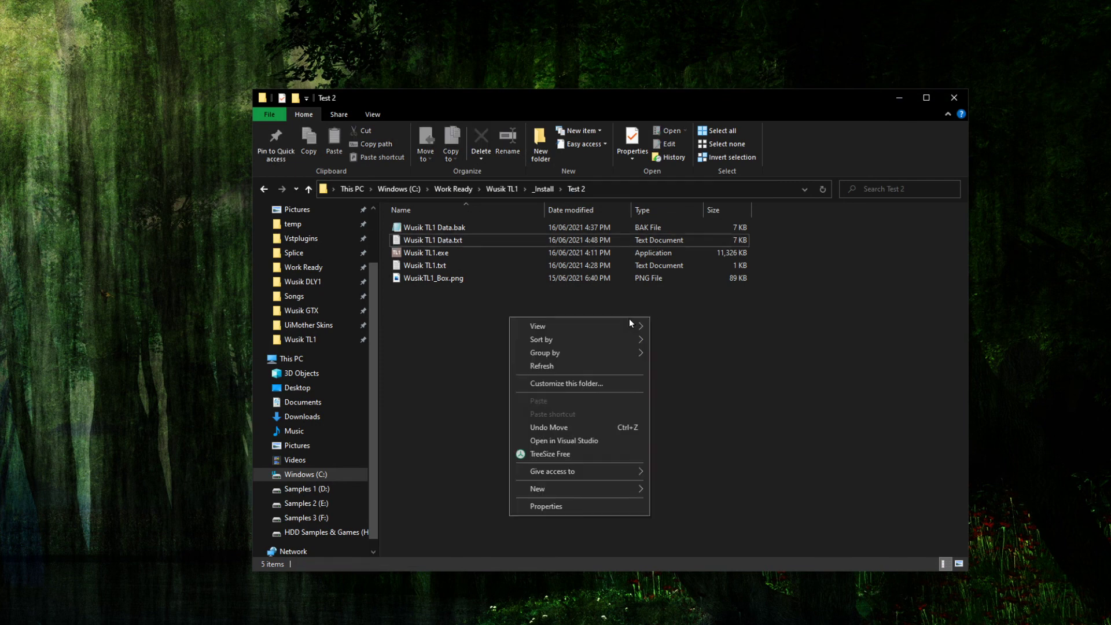
left_click(662, 342)
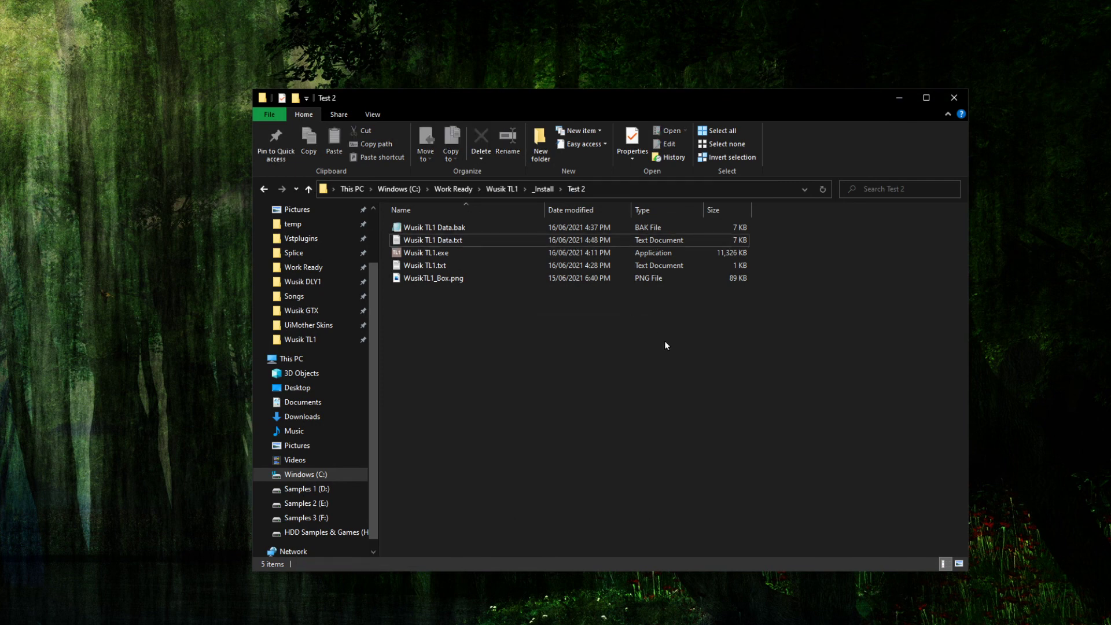